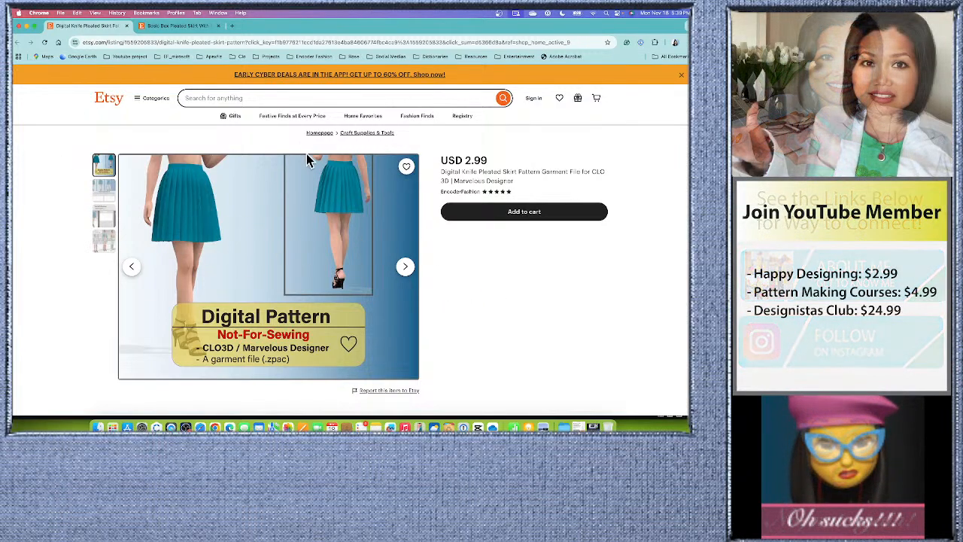
# Compare the Etsy listings for the knife pleated skirt and the basic box pleated skirt digital patterns.
pyautogui.click(198, 26)
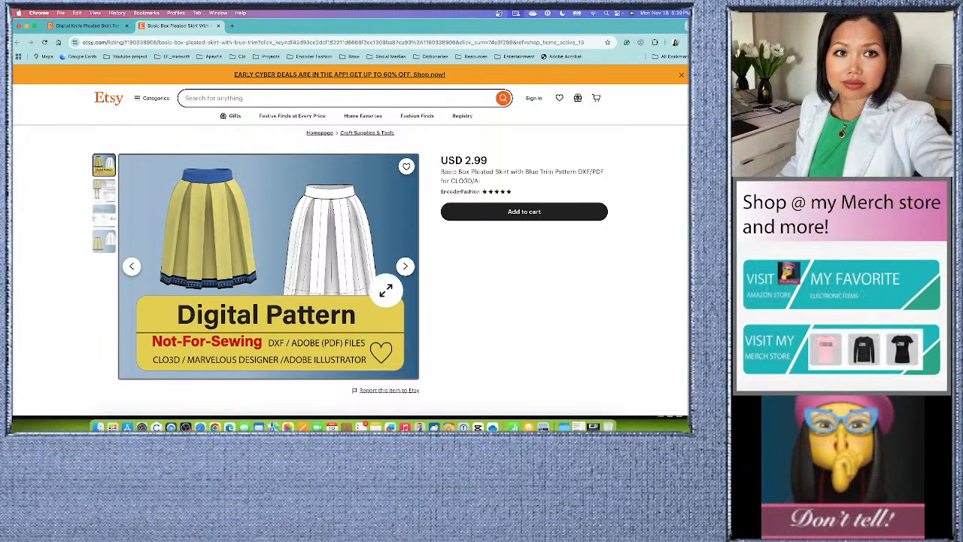
pyautogui.scroll(-1, 333, 258)
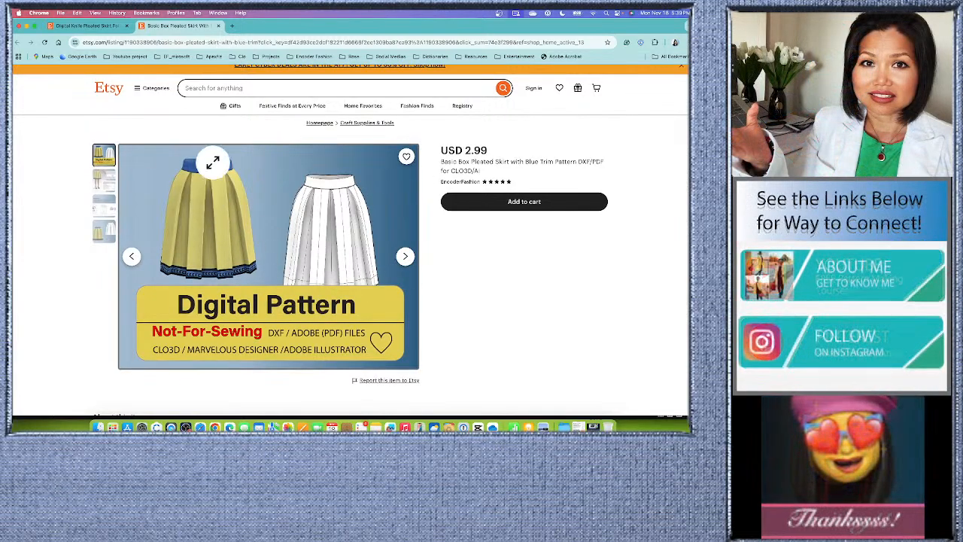
pyautogui.click(87, 25)
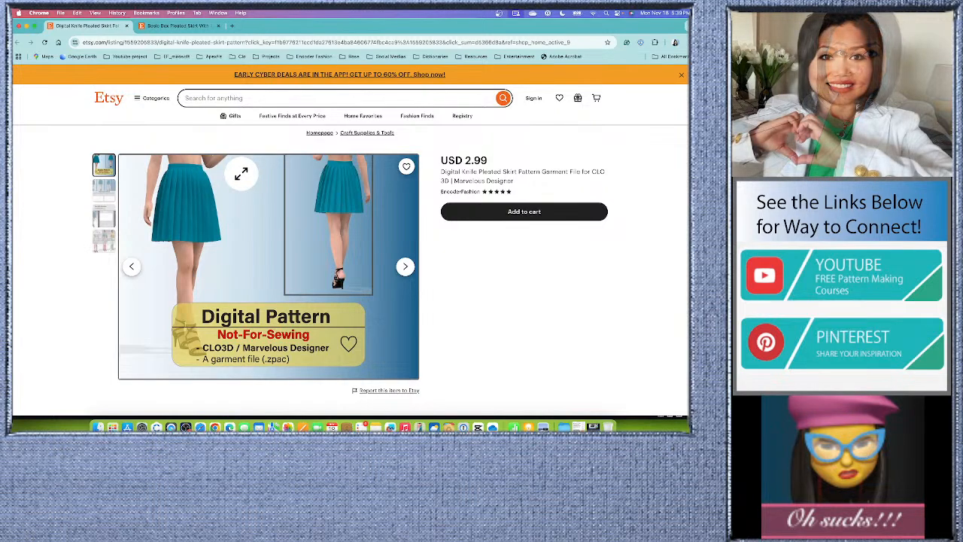
# Close the Etsy browser window and quit Chrome to return to the CLO skirt project.
pyautogui.click(18, 27)
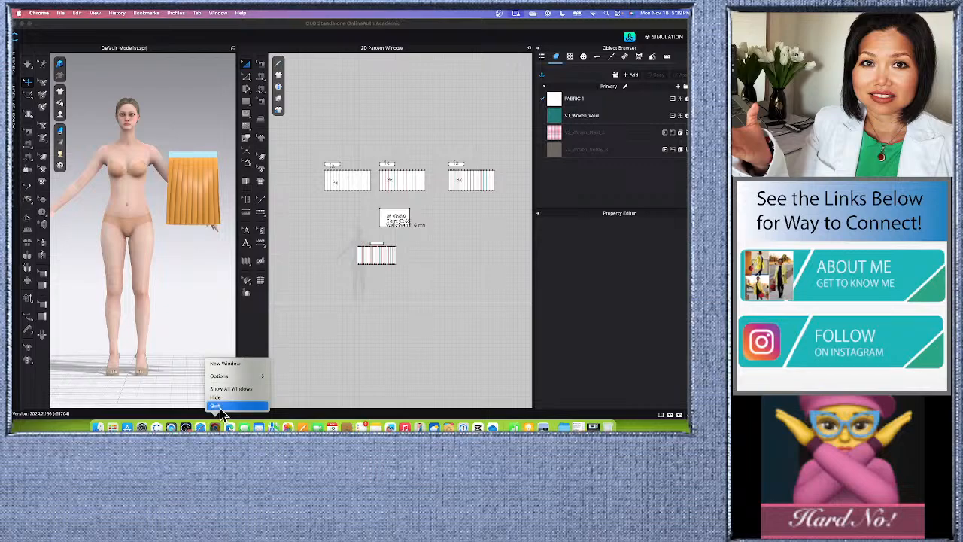
pyautogui.click(218, 407)
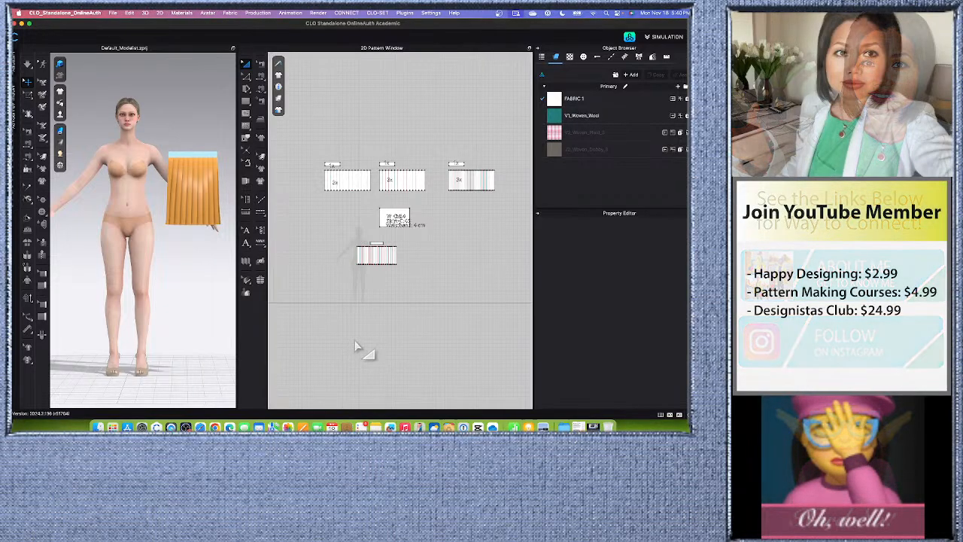
# Examine the pleated skirt panels, their waistbands and the measurement note in the 2D layout, and the orange pleated skirt beside the avatar.
pyautogui.scroll(2, 389, 164)
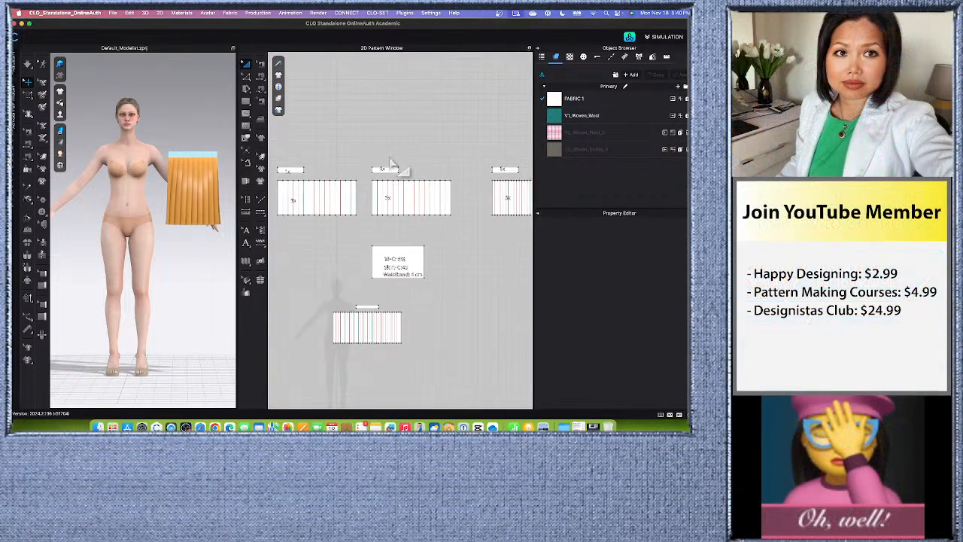
pyautogui.scroll(2, 381, 166)
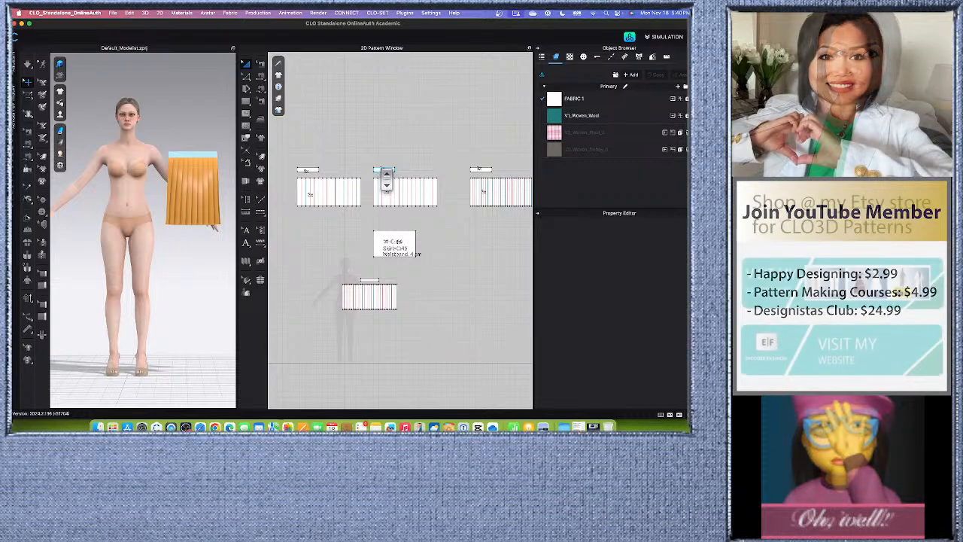
pyautogui.click(319, 192)
pyautogui.scroll(-2, 303, 212)
pyautogui.click(312, 222)
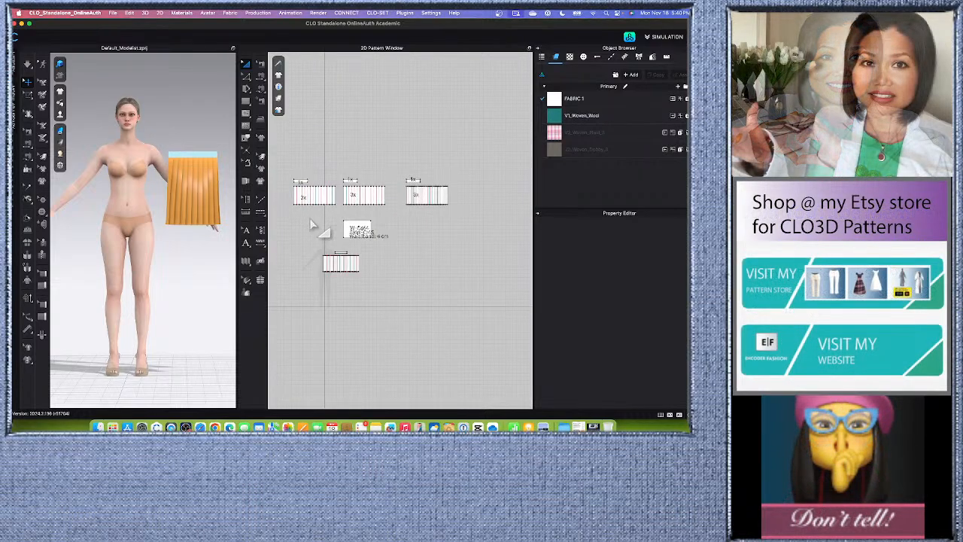
pyautogui.scroll(3, 305, 202)
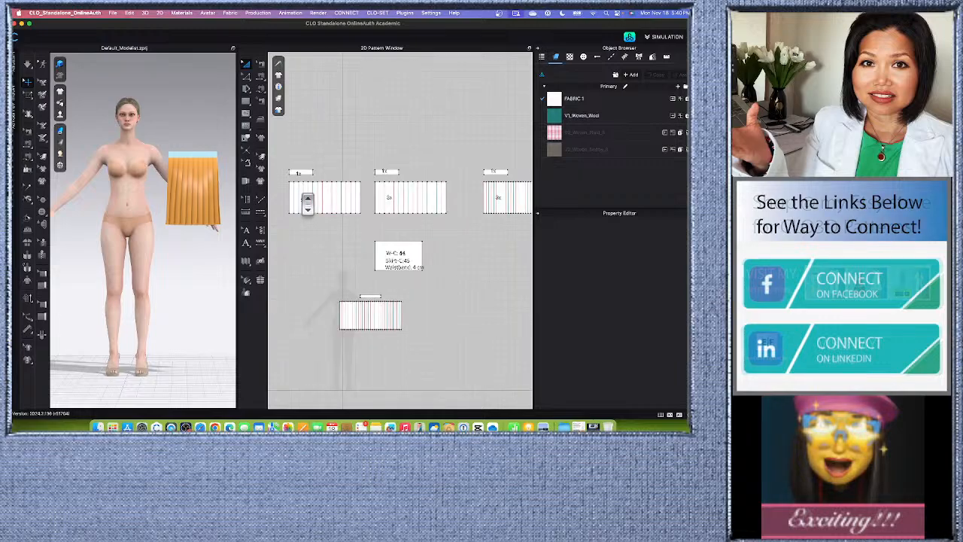
pyautogui.scroll(3, 307, 202)
pyautogui.scroll(-1, 343, 207)
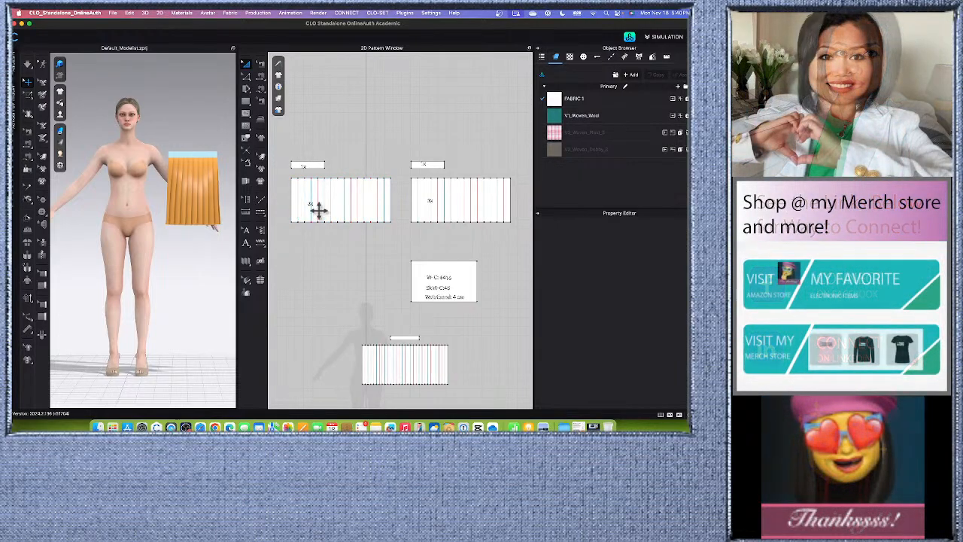
pyautogui.scroll(2, 333, 207)
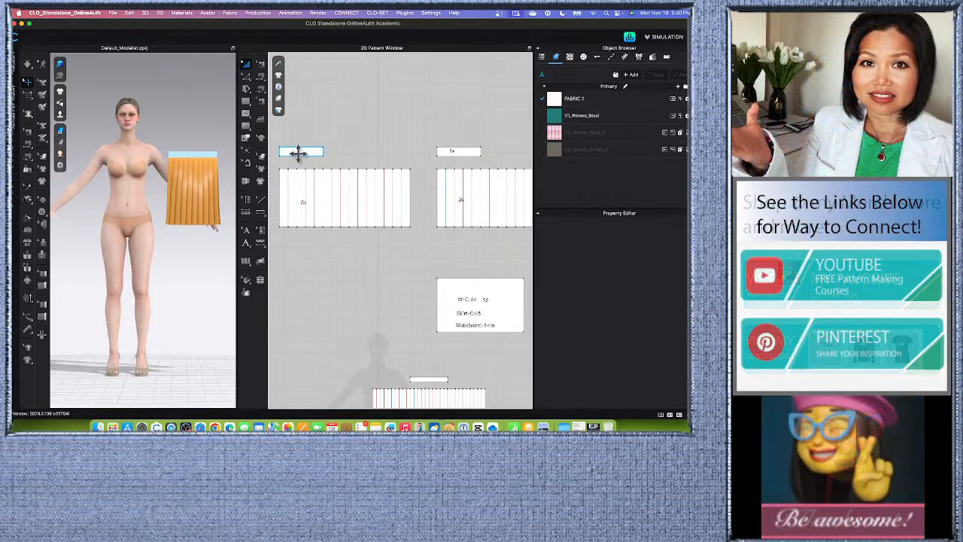
pyautogui.scroll(3, 299, 152)
pyautogui.scroll(-5, 300, 158)
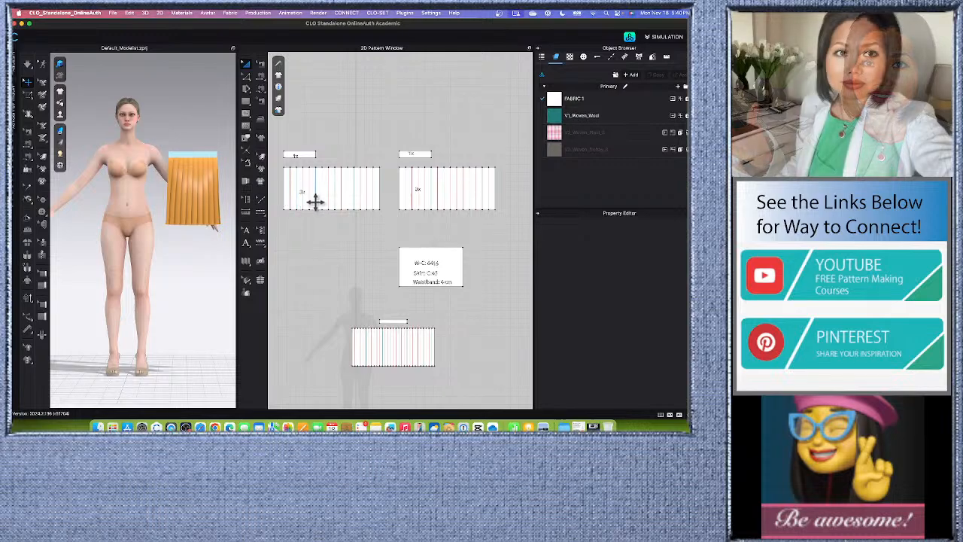
pyautogui.scroll(2, 312, 199)
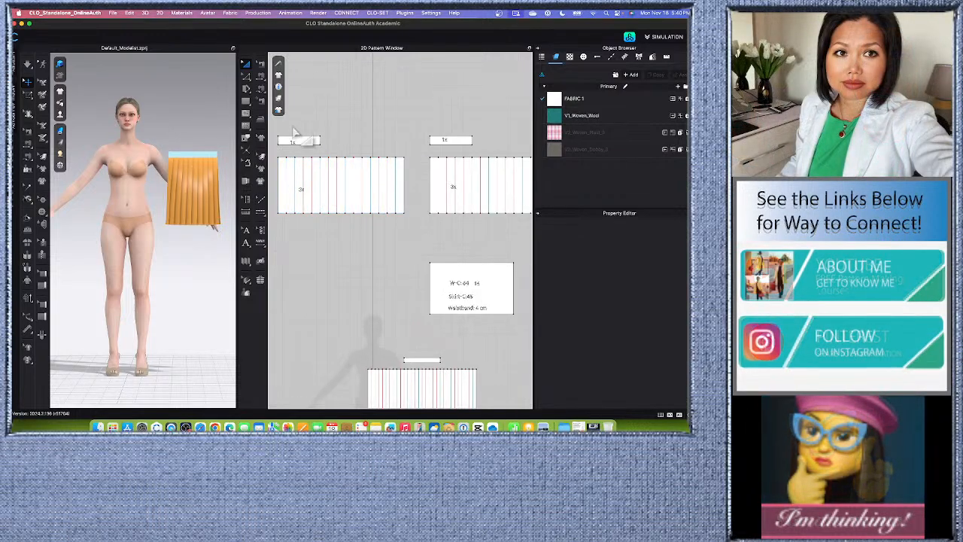
pyautogui.scroll(-1, 202, 203)
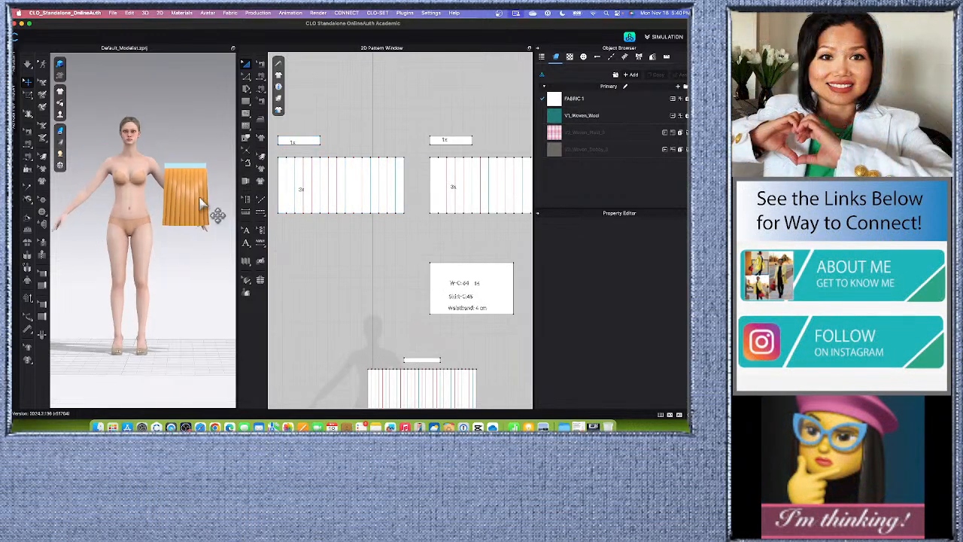
pyautogui.scroll(2, 200, 204)
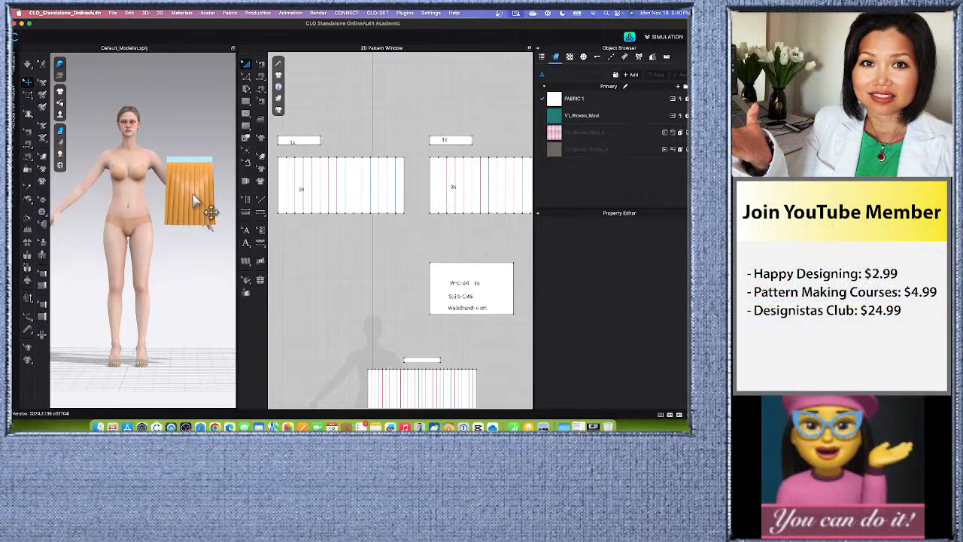
pyautogui.scroll(-5, 376, 207)
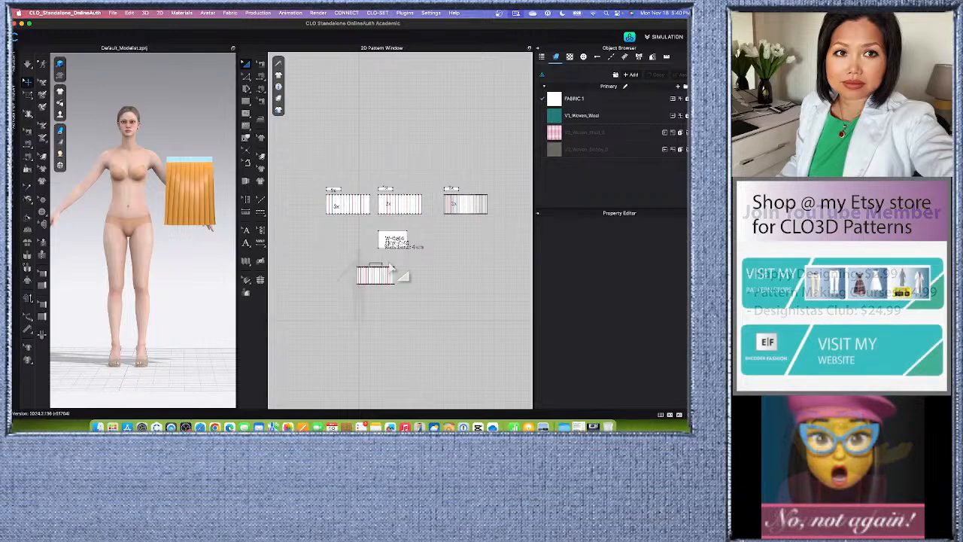
pyautogui.scroll(6, 401, 209)
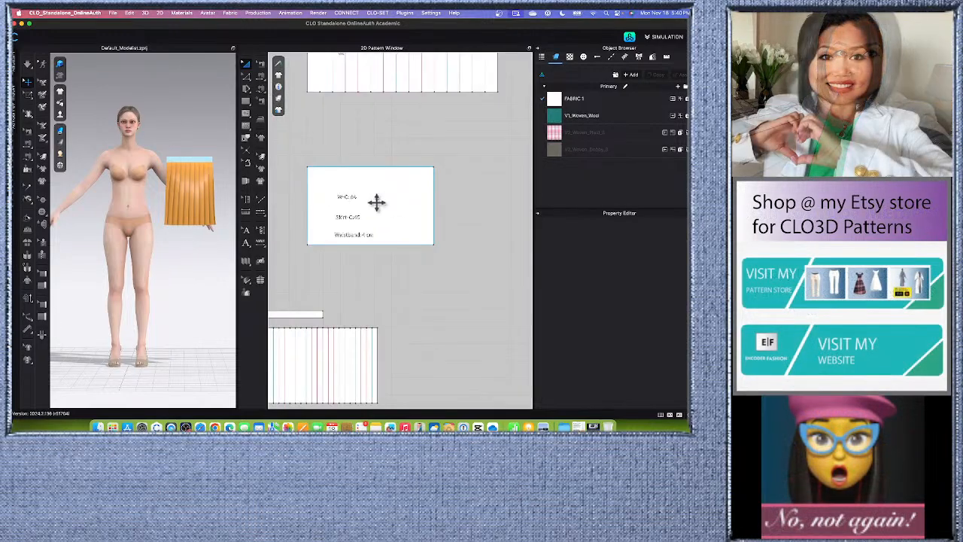
pyautogui.scroll(3, 349, 219)
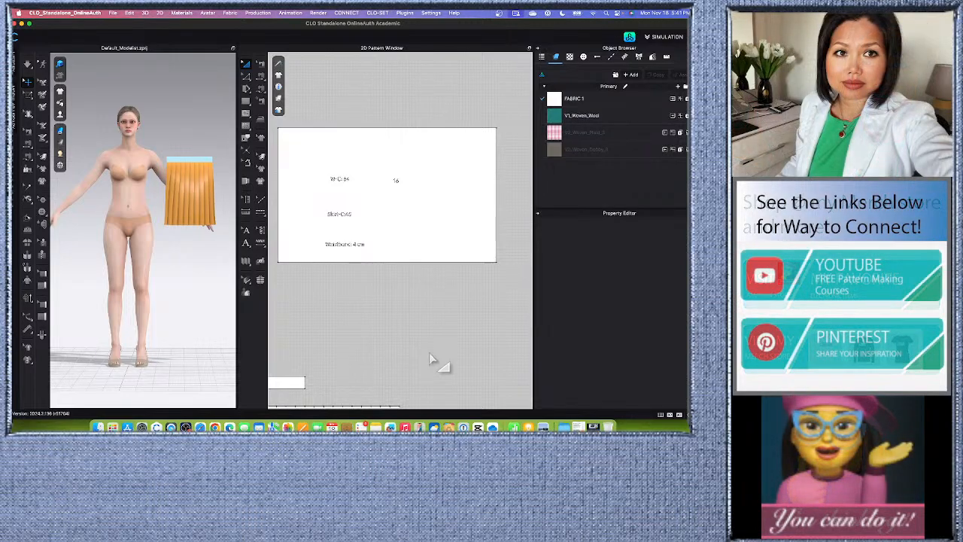
# Give the 3D window moderately more width against the 2D pattern window, with the whole avatar and the skirt in view.
pyautogui.scroll(-2, 173, 213)
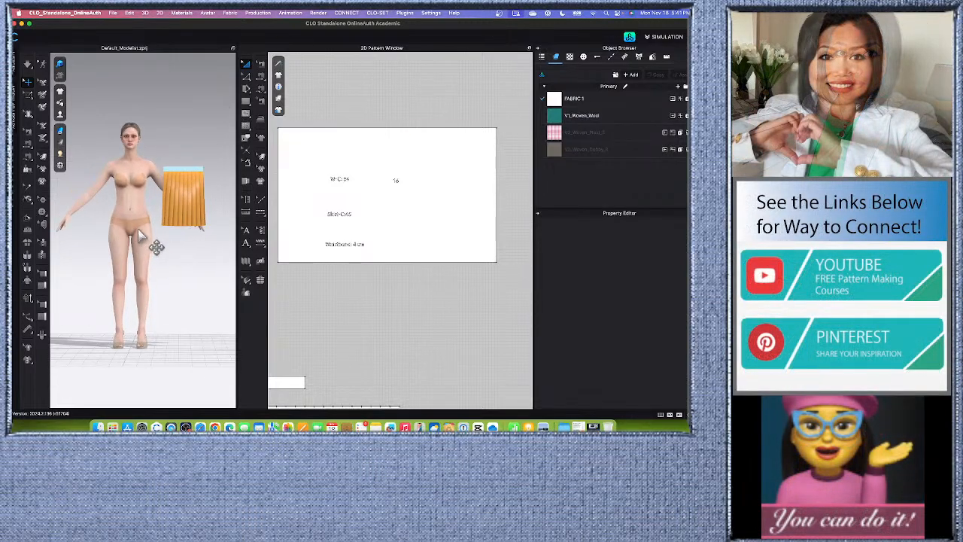
pyautogui.moveTo(190, 263); pyautogui.dragTo(211, 276, button='middle')
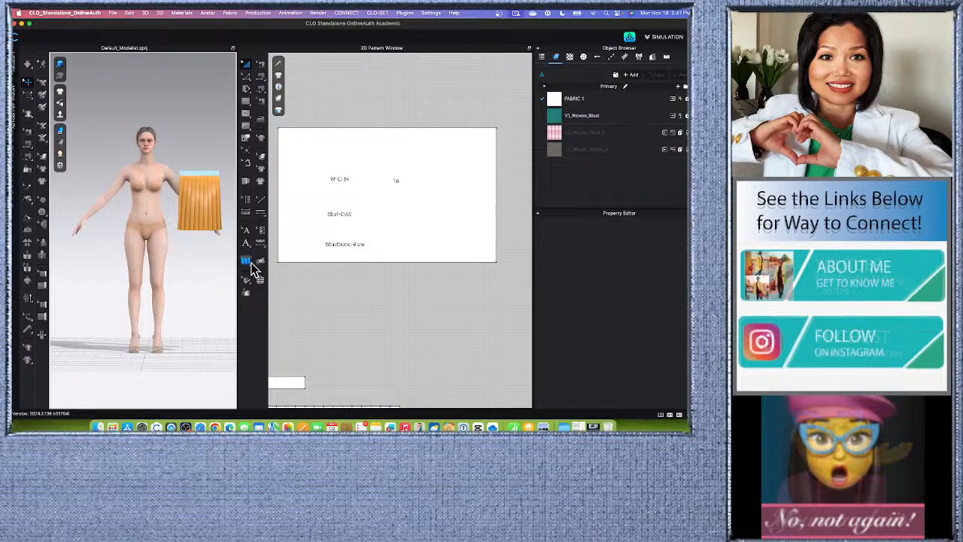
pyautogui.moveTo(234, 264); pyautogui.dragTo(334, 269)
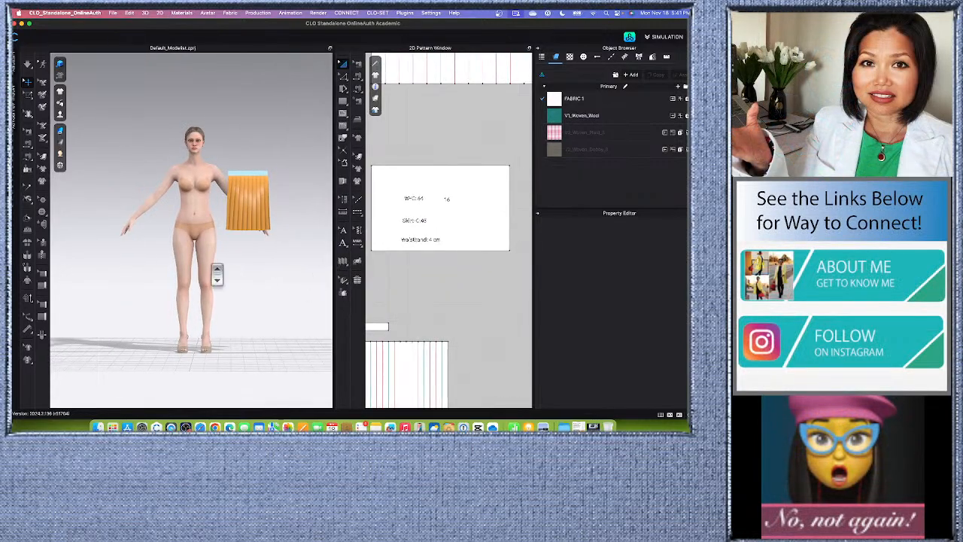
pyautogui.scroll(3, 217, 275)
pyautogui.scroll(-3, 218, 272)
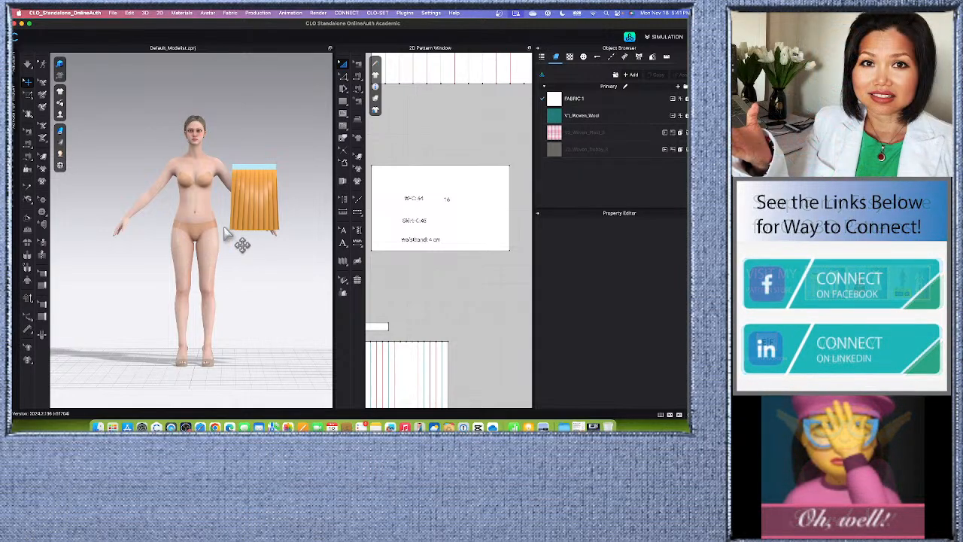
pyautogui.scroll(2, 235, 306)
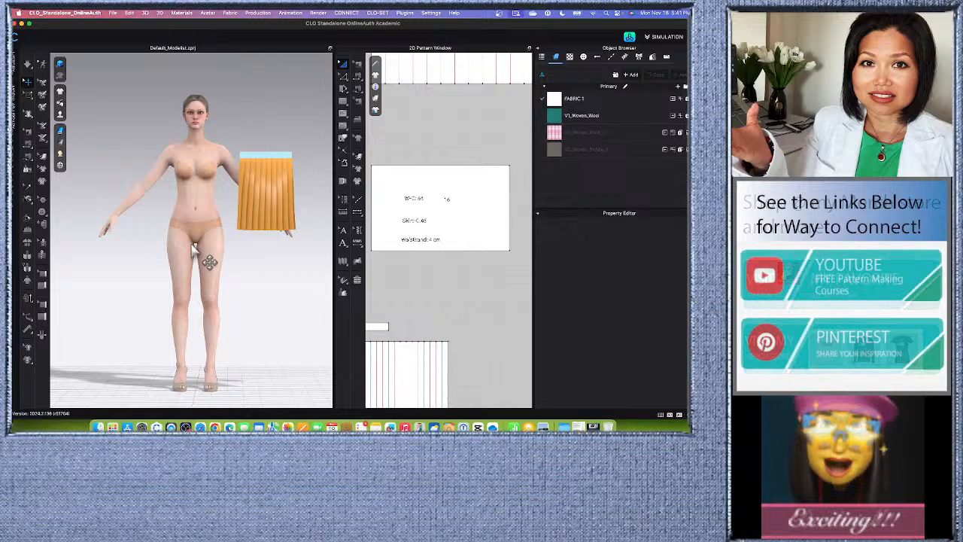
pyautogui.scroll(-2, 195, 250)
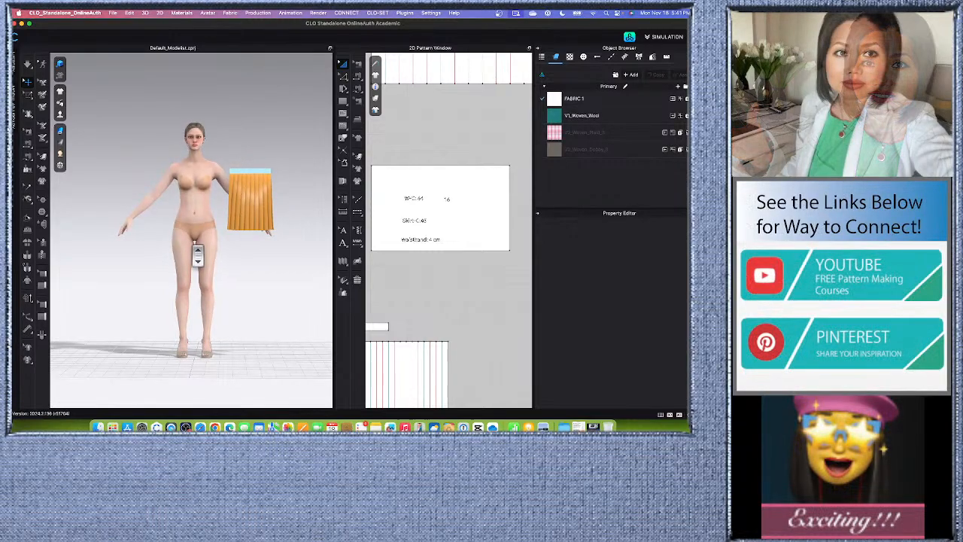
pyautogui.scroll(-3, 240, 256)
pyautogui.moveTo(311, 250); pyautogui.dragTo(269, 247)
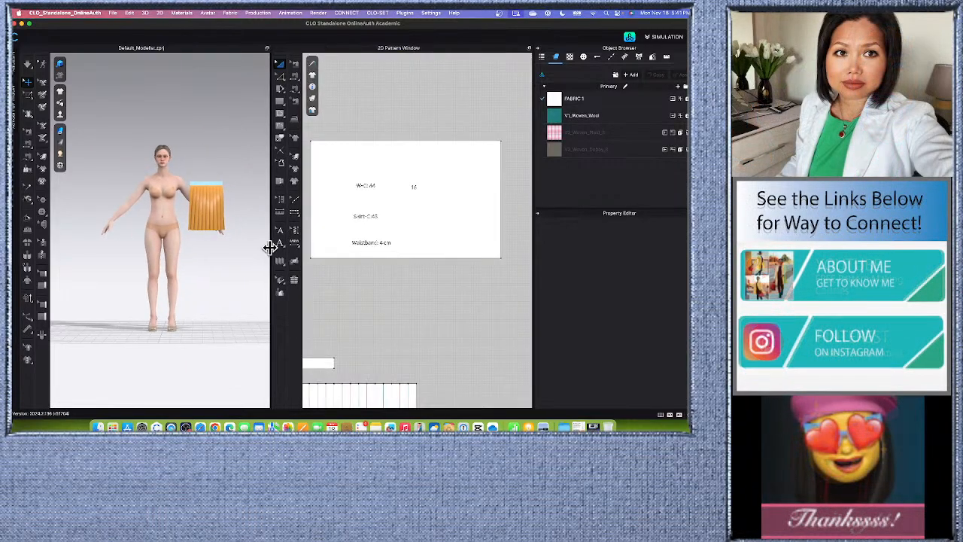
# Review the full 2D layout of the three upper skirt sets, the measurement note and the lower pleated panel.
pyautogui.scroll(-4, 361, 225)
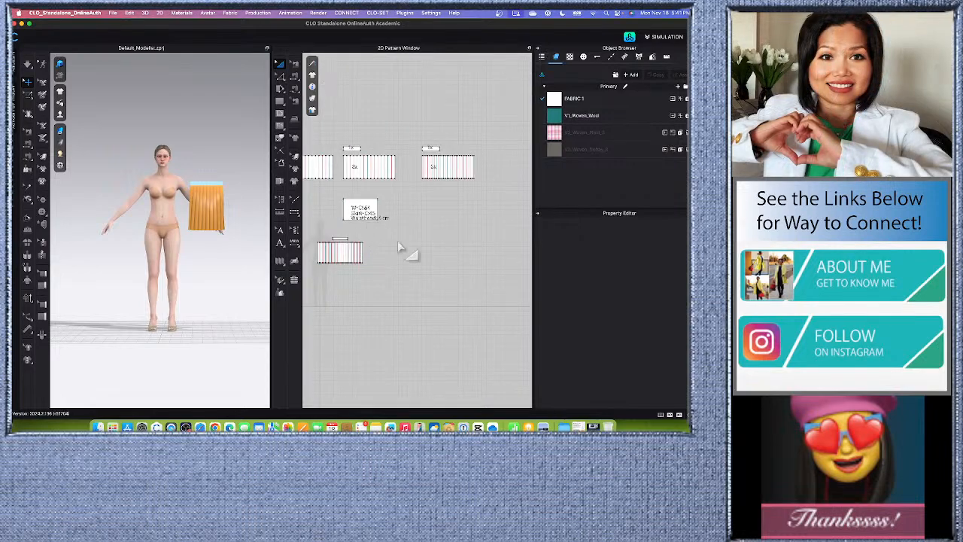
pyautogui.scroll(-5, 396, 242)
pyautogui.scroll(4, 362, 252)
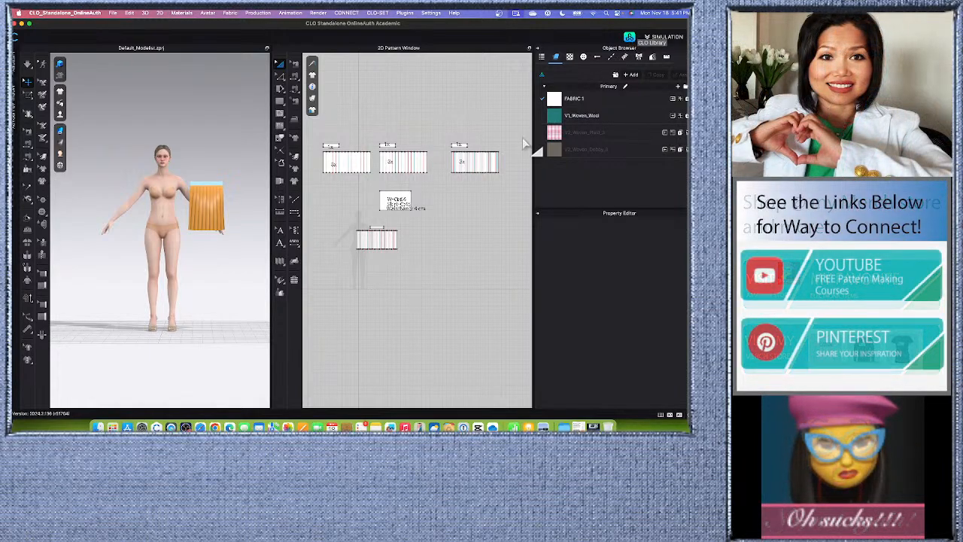
pyautogui.scroll(3, 522, 138)
pyautogui.scroll(-2, 467, 139)
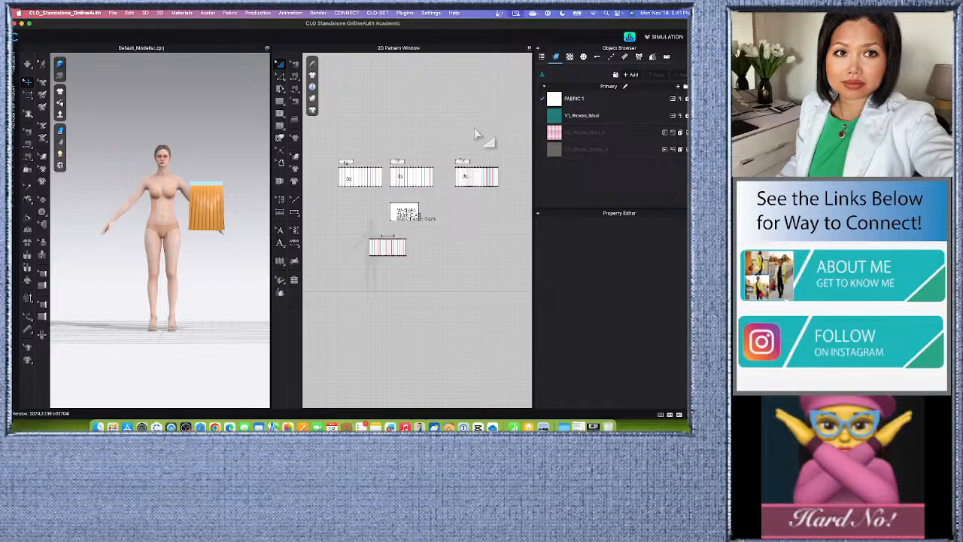
pyautogui.scroll(3, 472, 135)
pyautogui.scroll(-2, 466, 142)
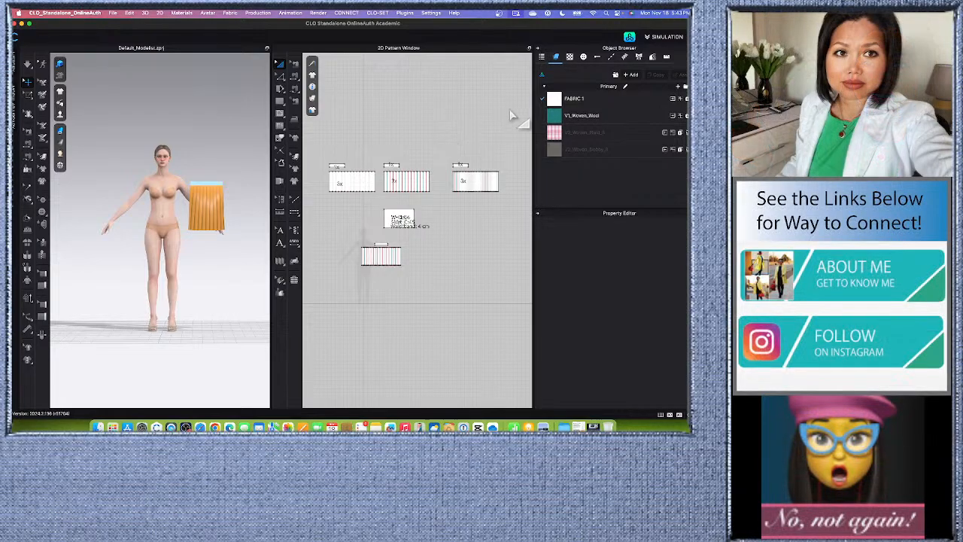
pyautogui.moveTo(373, 227); pyautogui.dragTo(378, 259, button='middle')
pyautogui.scroll(-1, 378, 259)
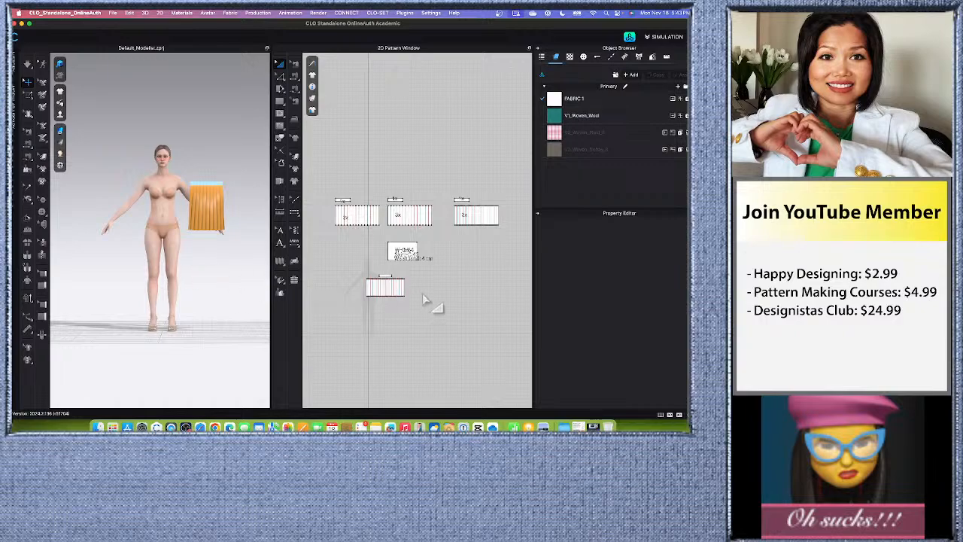
pyautogui.scroll(2, 367, 218)
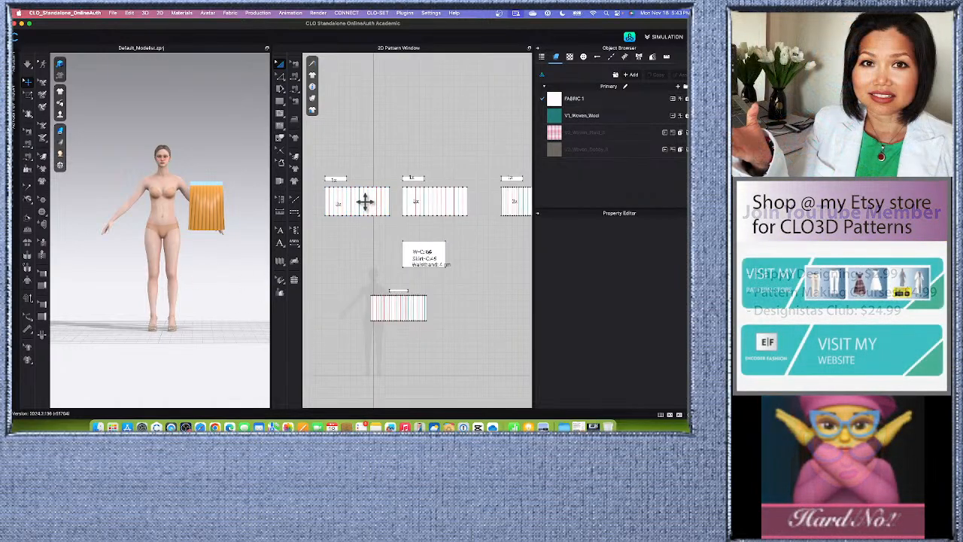
pyautogui.scroll(-3, 361, 203)
pyautogui.scroll(3, 380, 206)
pyautogui.scroll(-2, 388, 204)
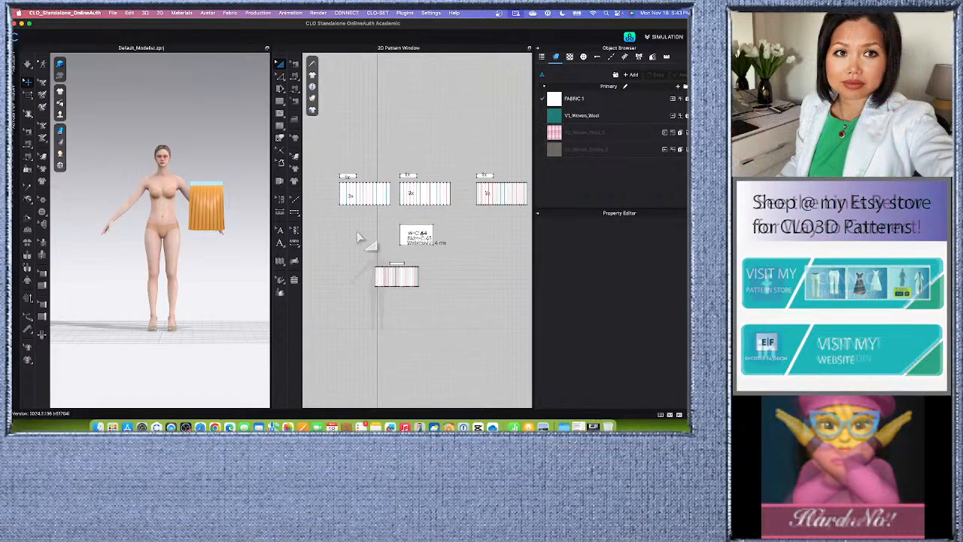
# Show the three upper skirt sets, pleated panels and waistbands included, as 3D patterns in the avatar scene.
pyautogui.scroll(-2, 329, 206)
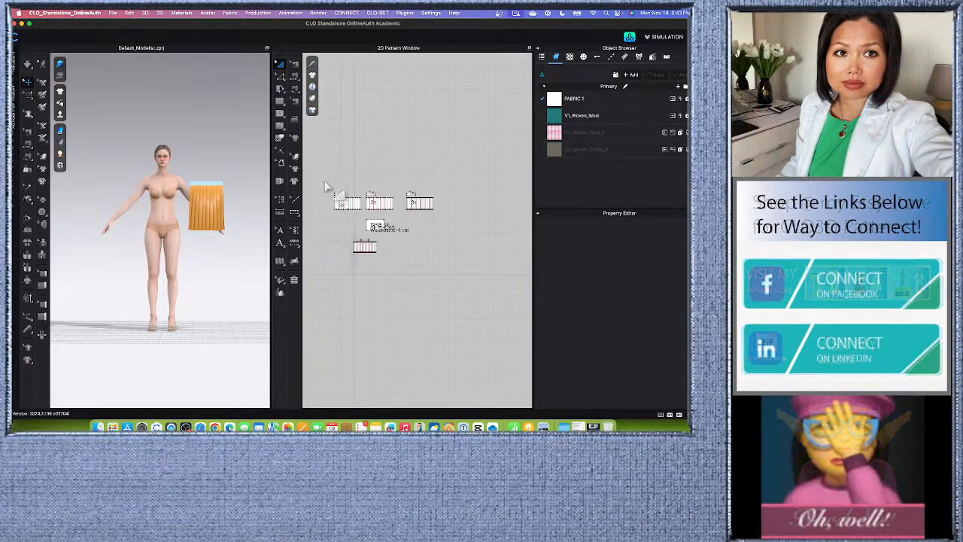
pyautogui.moveTo(325, 187); pyautogui.dragTo(469, 232)
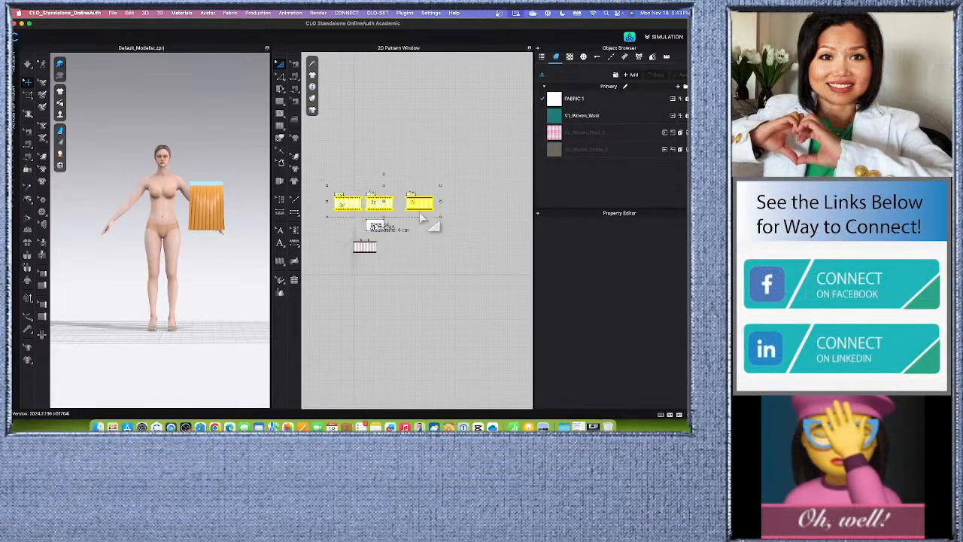
pyautogui.rightClick(375, 201)
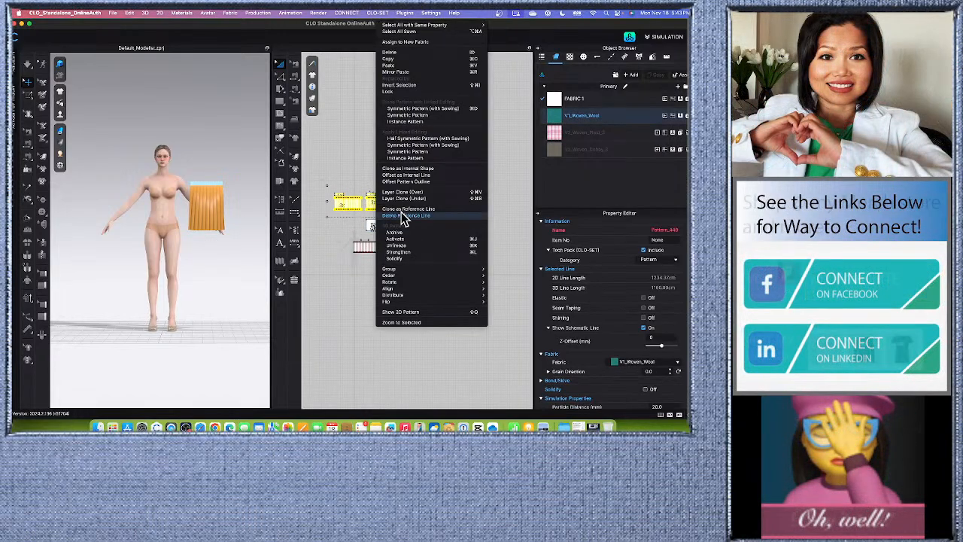
pyautogui.click(406, 312)
pyautogui.click(208, 151)
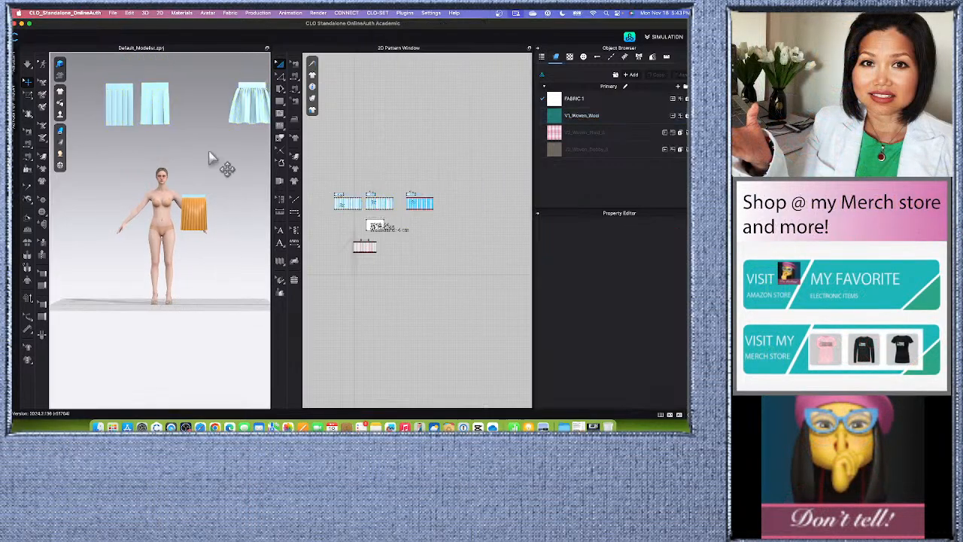
# Widen the 3D window and compare the pleats and shape of the three light-blue skirts above the avatar.
pyautogui.moveTo(202, 123); pyautogui.dragTo(201, 237, button='middle')
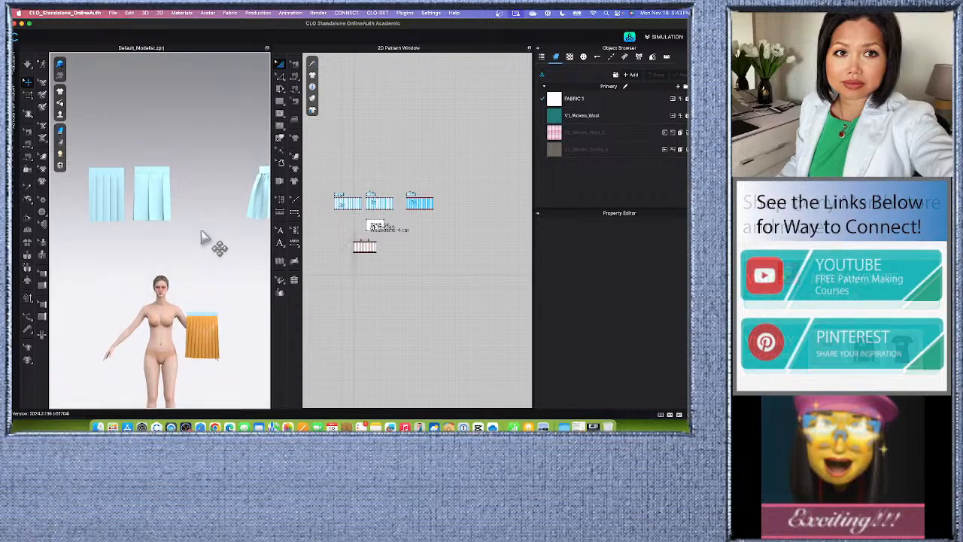
pyautogui.moveTo(273, 243); pyautogui.dragTo(422, 239)
pyautogui.scroll(2, 361, 213)
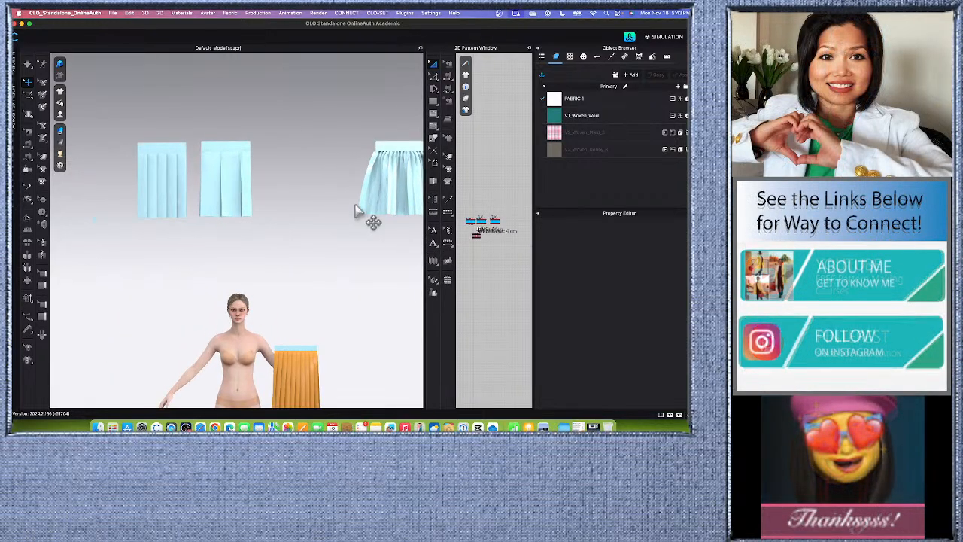
pyautogui.scroll(-2, 358, 213)
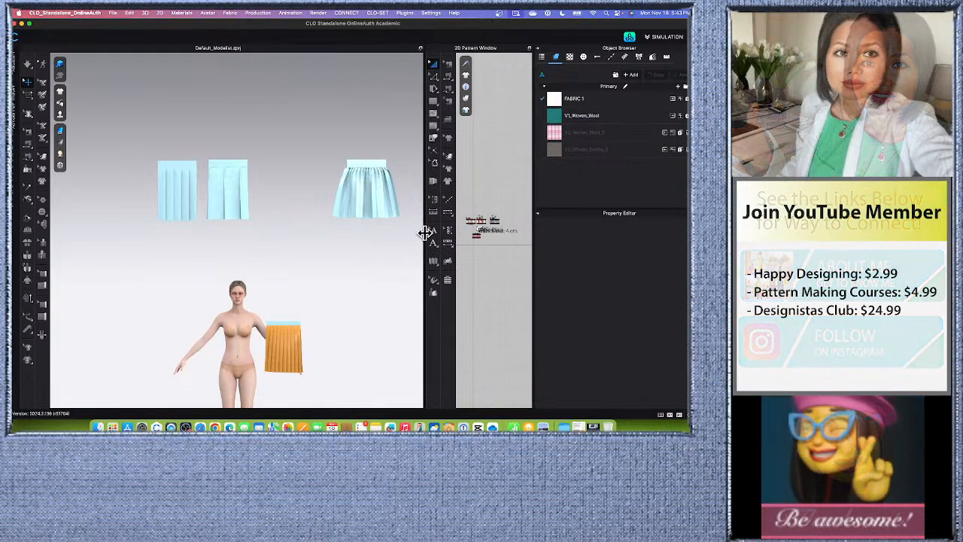
pyautogui.moveTo(425, 233); pyautogui.dragTo(403, 237)
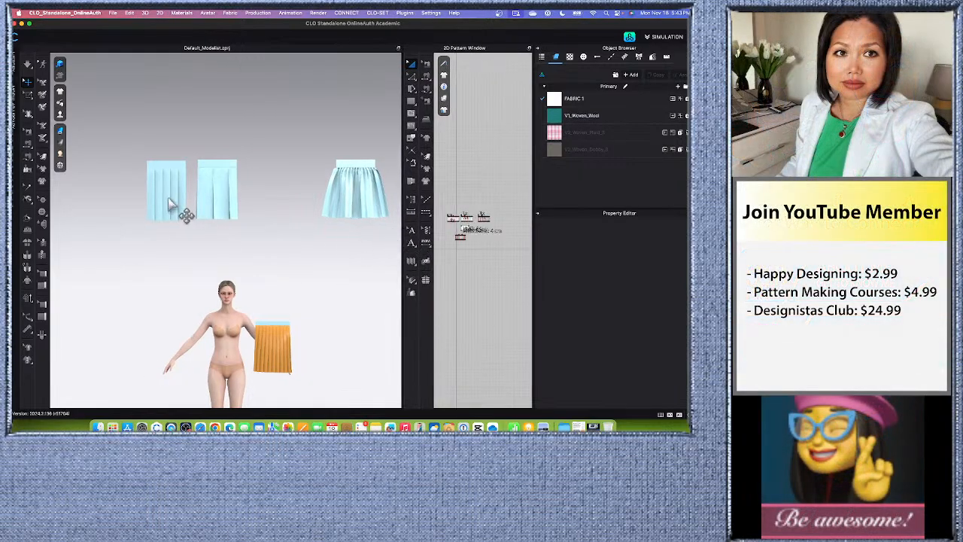
pyautogui.scroll(1, 170, 203)
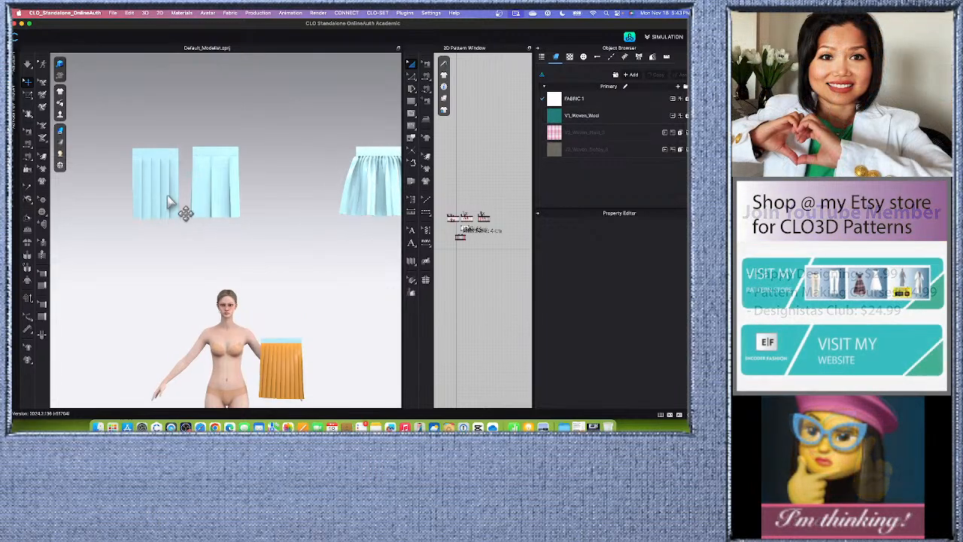
pyautogui.scroll(-2, 217, 199)
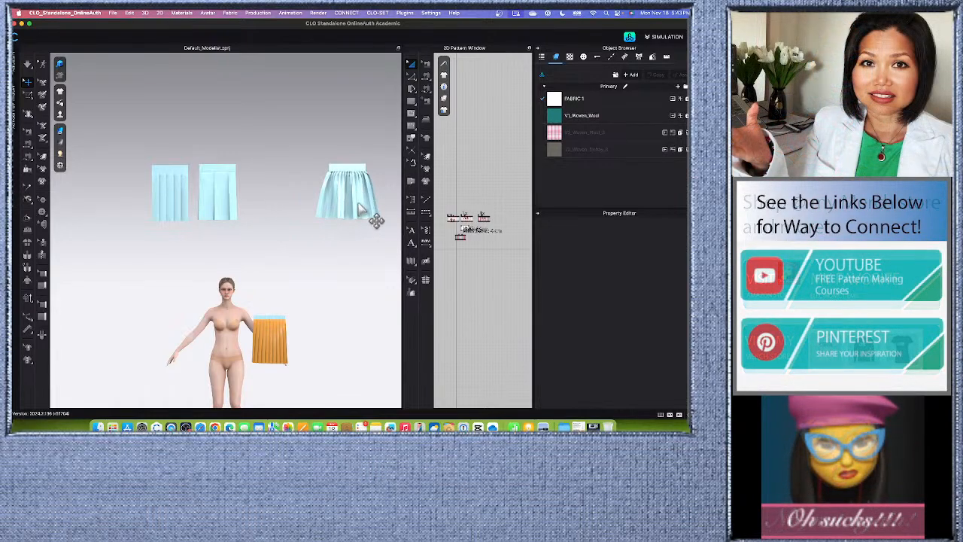
pyautogui.scroll(2, 364, 214)
pyautogui.scroll(-3, 364, 213)
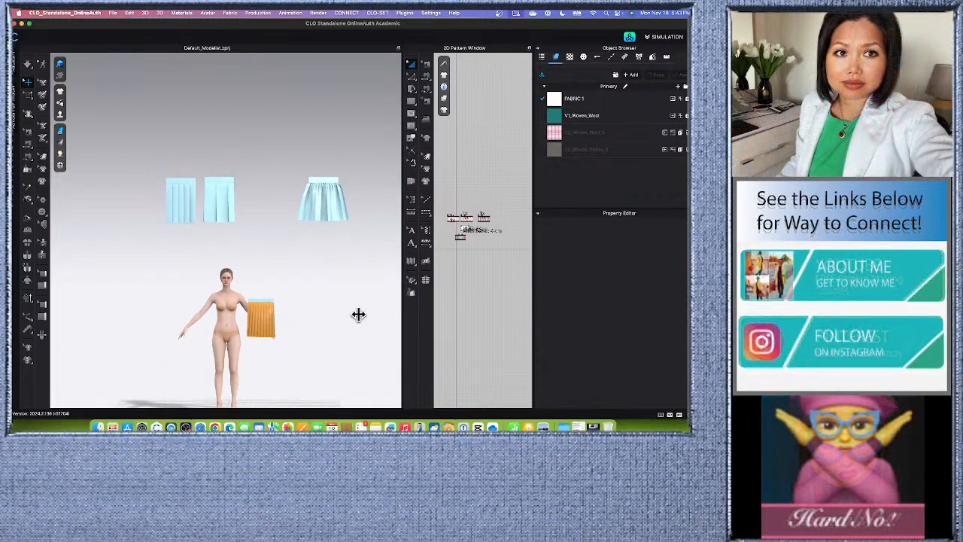
# Give the 2D pattern window more width and examine the waist, skirt and waistband measurement note alongside the avatar.
pyautogui.moveTo(359, 314); pyautogui.dragTo(329, 312)
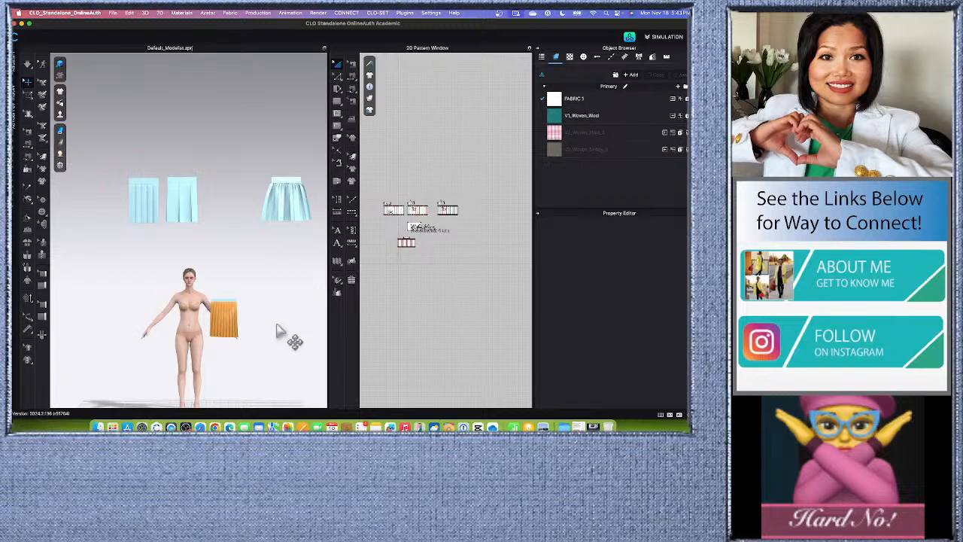
pyautogui.scroll(-2, 421, 203)
pyautogui.scroll(2, 409, 271)
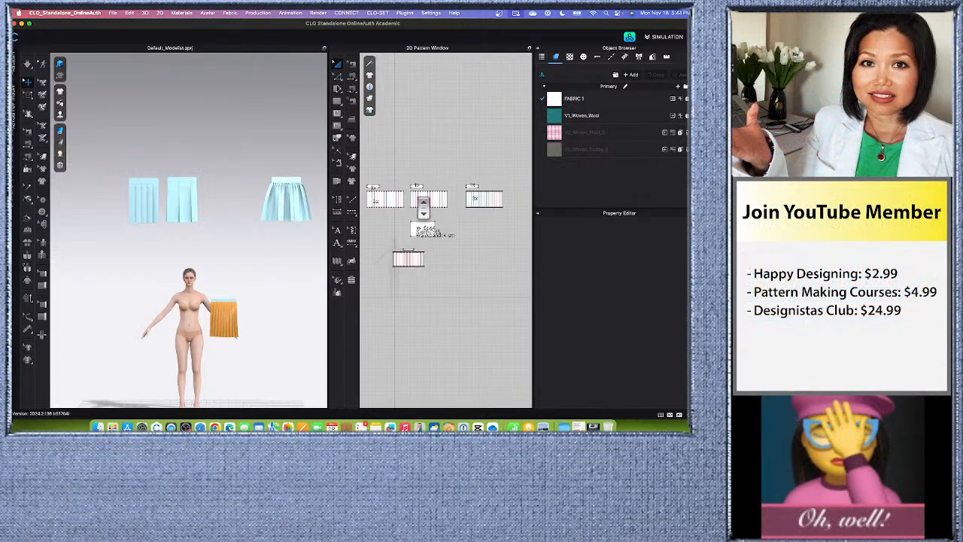
pyautogui.scroll(5, 422, 226)
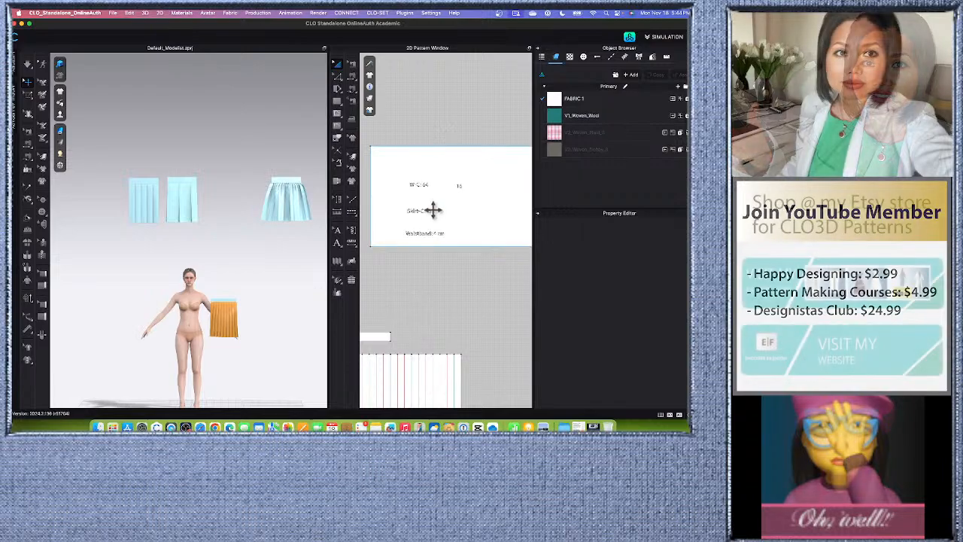
pyautogui.scroll(2, 421, 197)
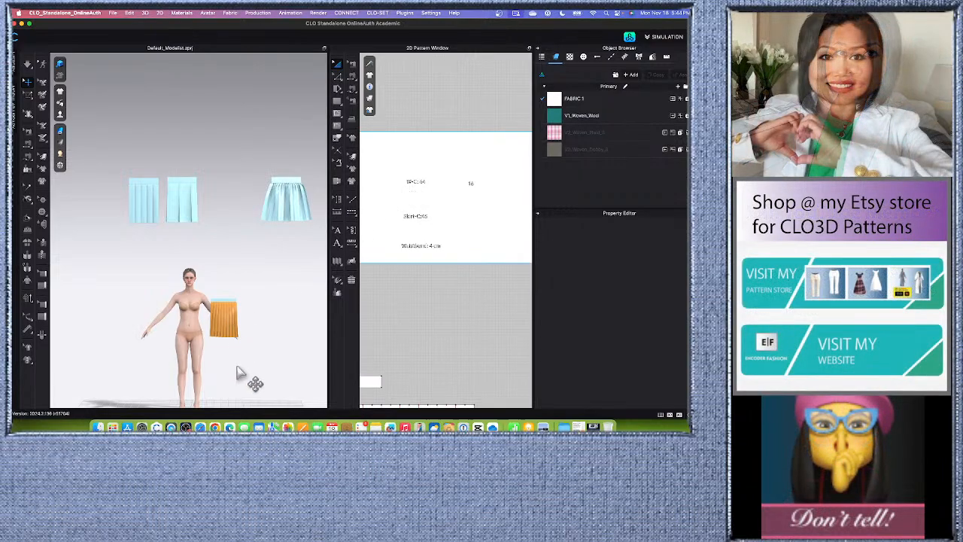
pyautogui.moveTo(236, 366); pyautogui.dragTo(231, 287, button='middle')
pyautogui.scroll(3, 210, 278)
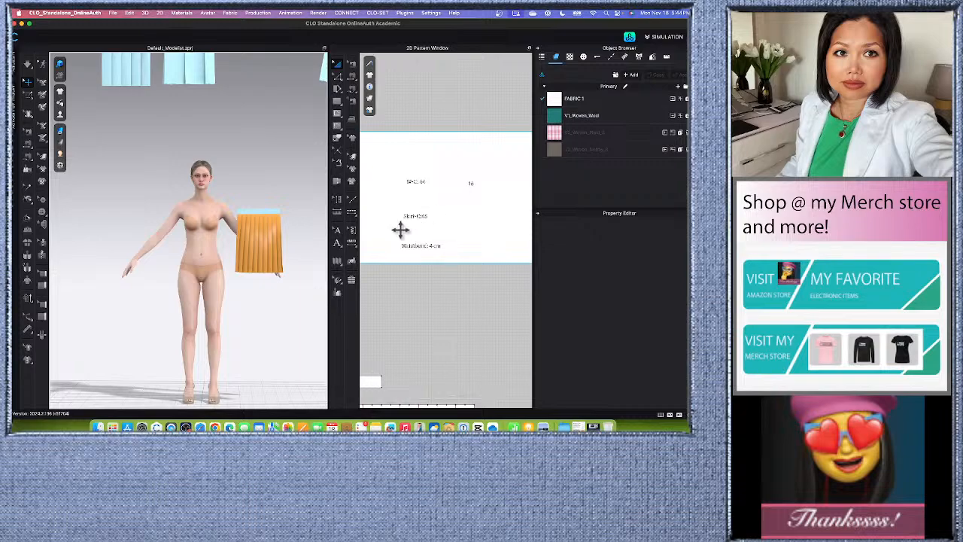
pyautogui.scroll(3, 415, 226)
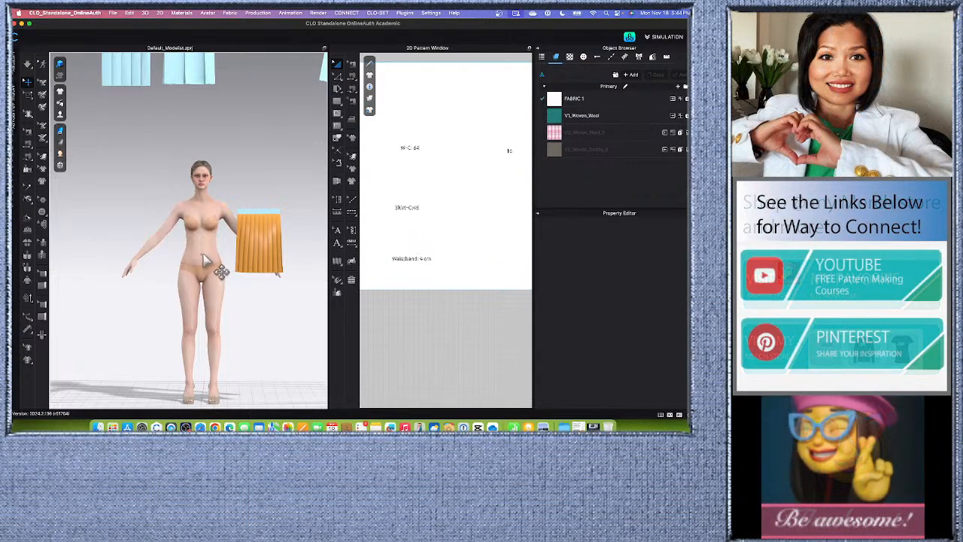
pyautogui.scroll(-3, 418, 181)
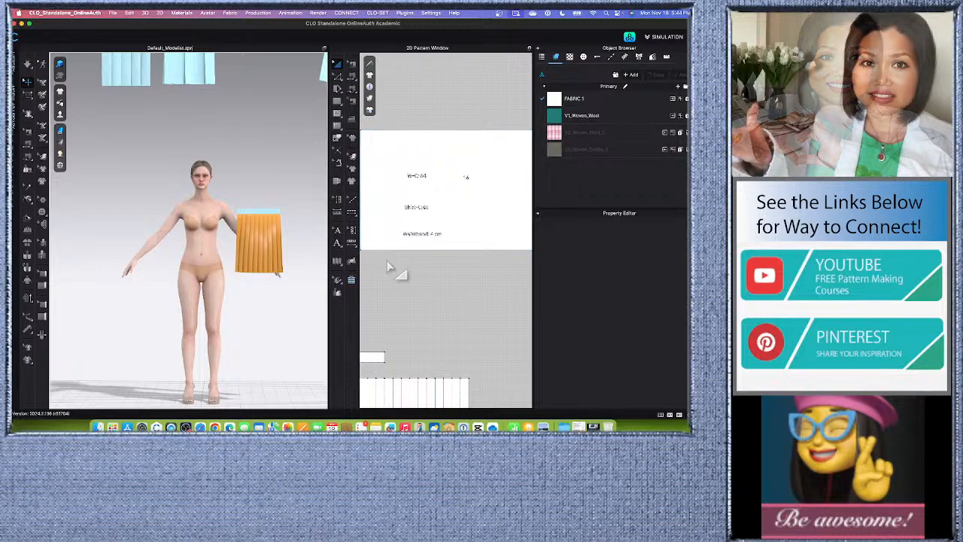
pyautogui.scroll(2, 410, 267)
pyautogui.scroll(3, 417, 218)
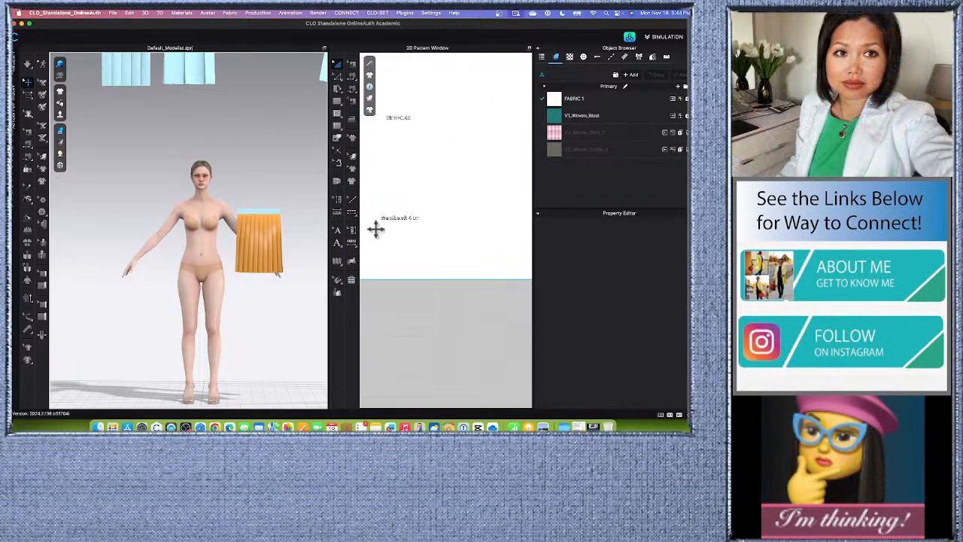
pyautogui.scroll(-5, 406, 220)
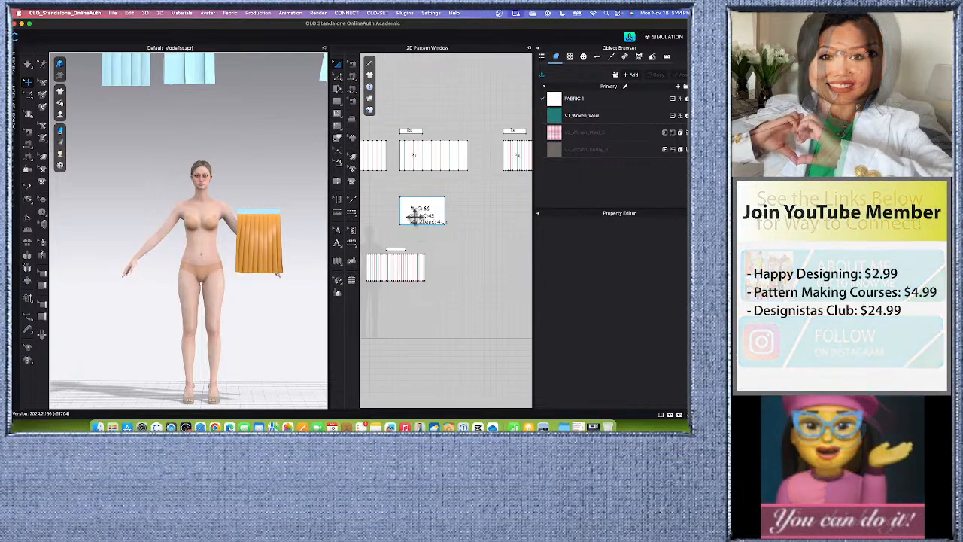
pyautogui.scroll(-2, 415, 216)
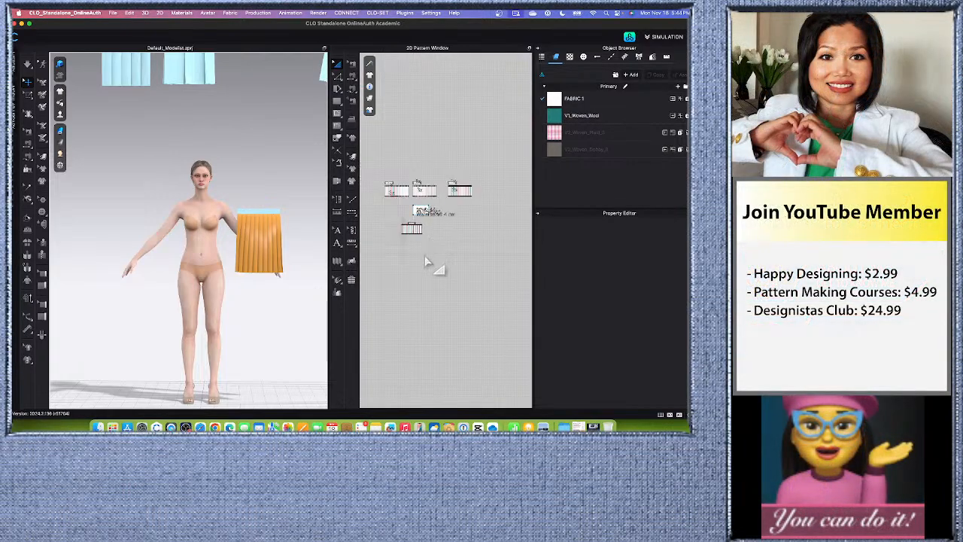
# Inspect the orange pleated skirt beside the avatar up close and compare it with the pleated panels in the 2D layout.
pyautogui.scroll(4, 279, 331)
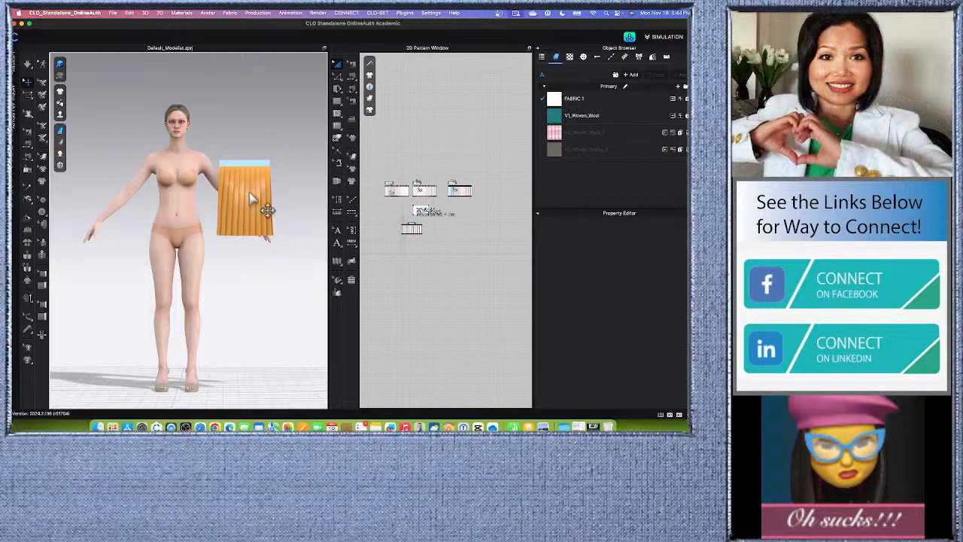
pyautogui.scroll(1, 249, 192)
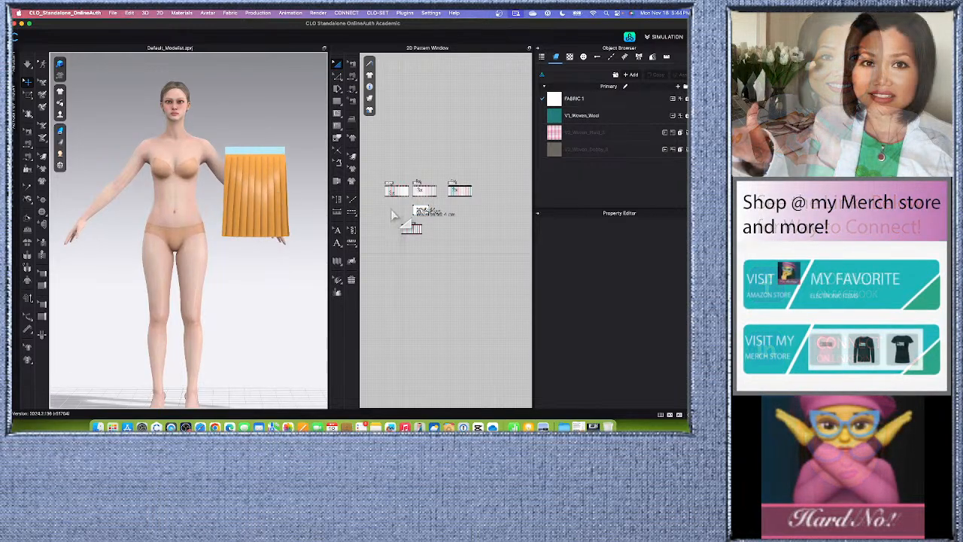
pyautogui.scroll(2, 304, 241)
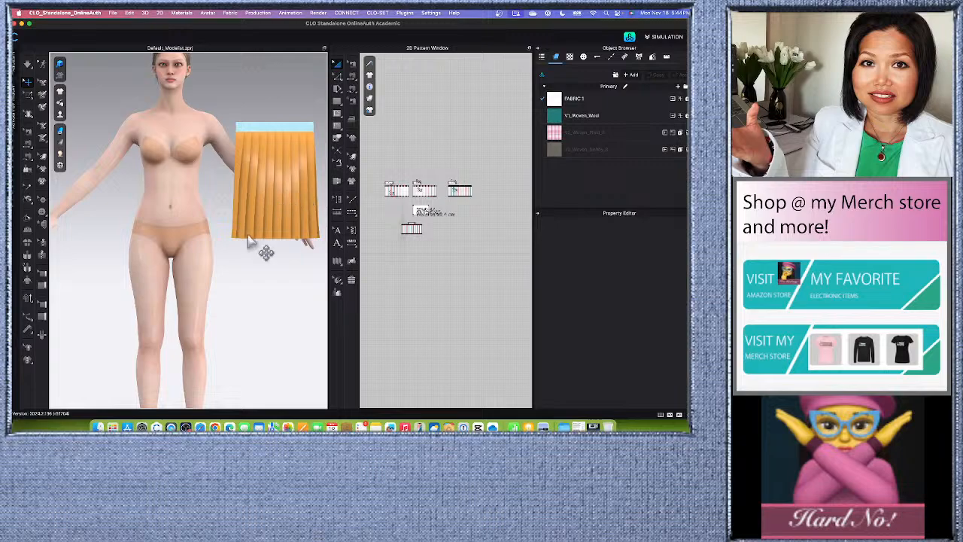
pyautogui.moveTo(271, 279); pyautogui.dragTo(237, 279, button='middle')
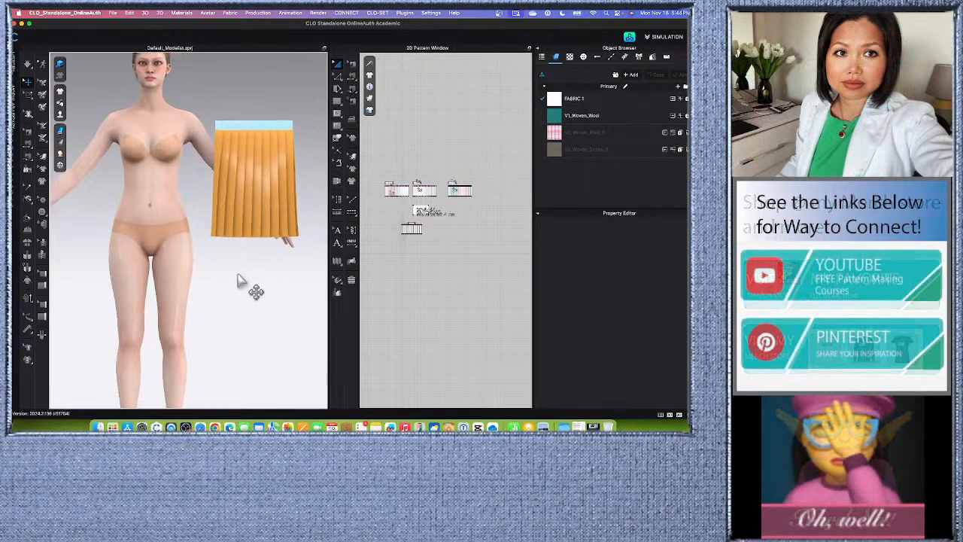
pyautogui.scroll(2, 272, 254)
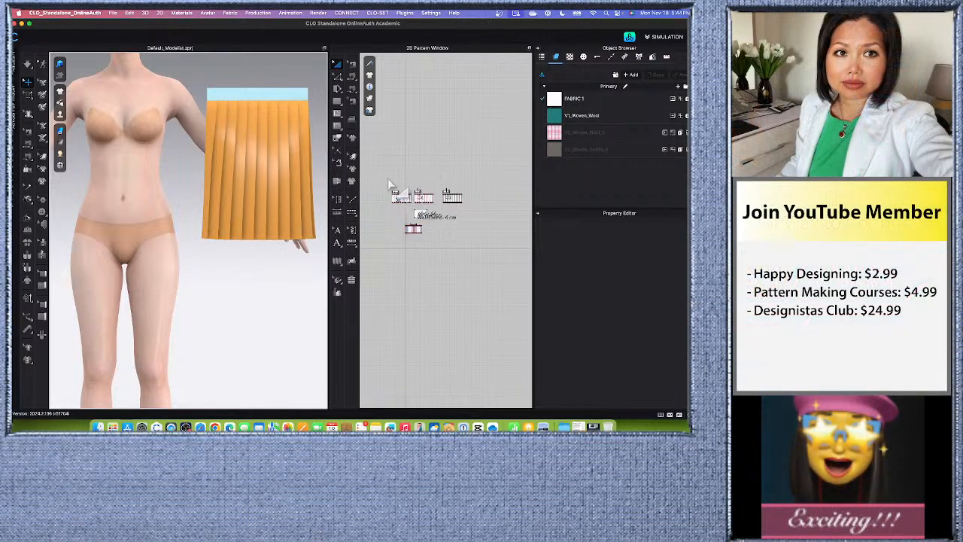
pyautogui.scroll(-2, 389, 184)
pyautogui.scroll(-6, 218, 188)
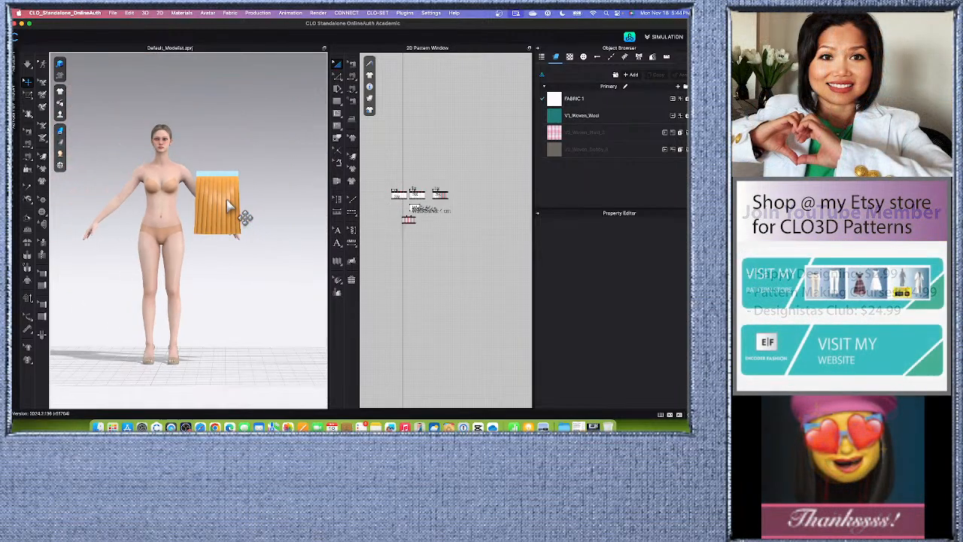
# Start a new project without saving the current one, and give the empty 2D pattern window slightly more width.
pyautogui.click(113, 14)
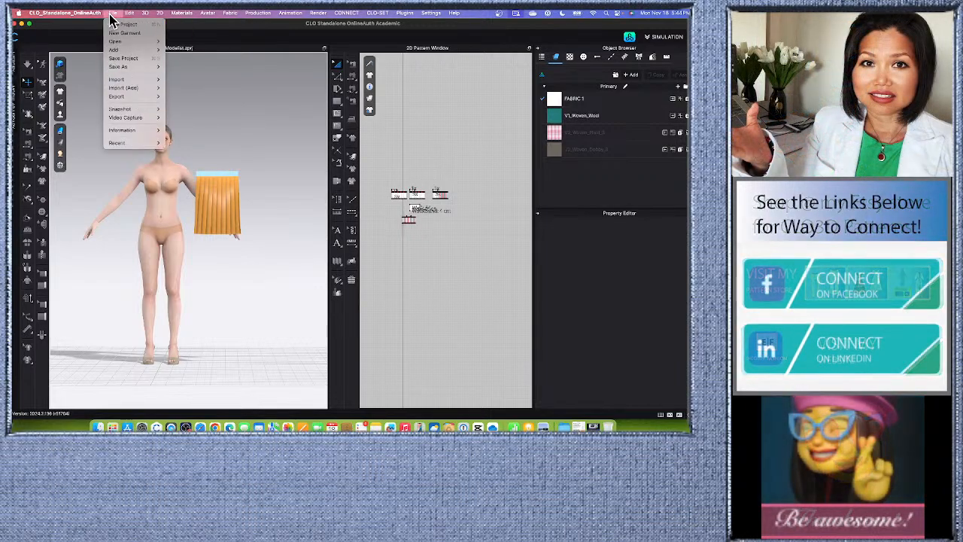
pyautogui.click(289, 291)
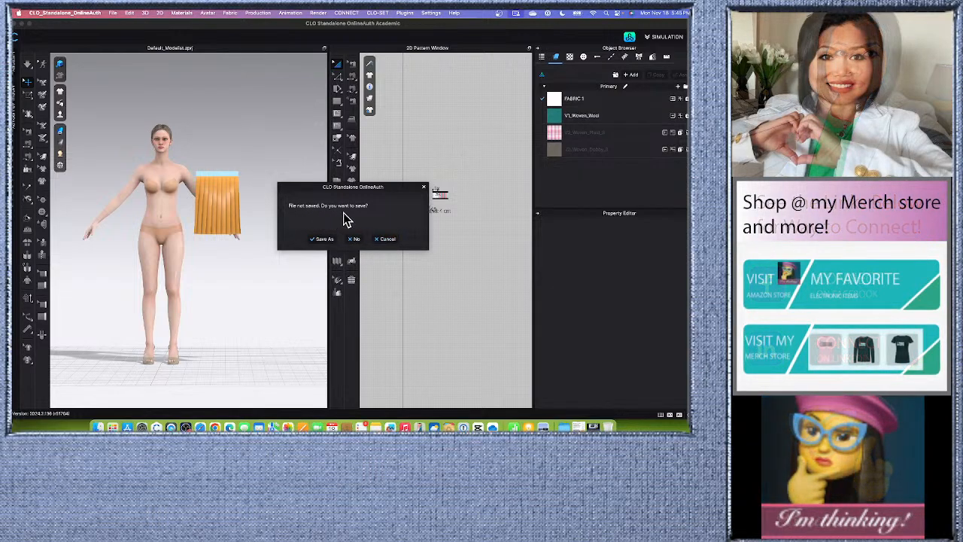
pyautogui.click(353, 239)
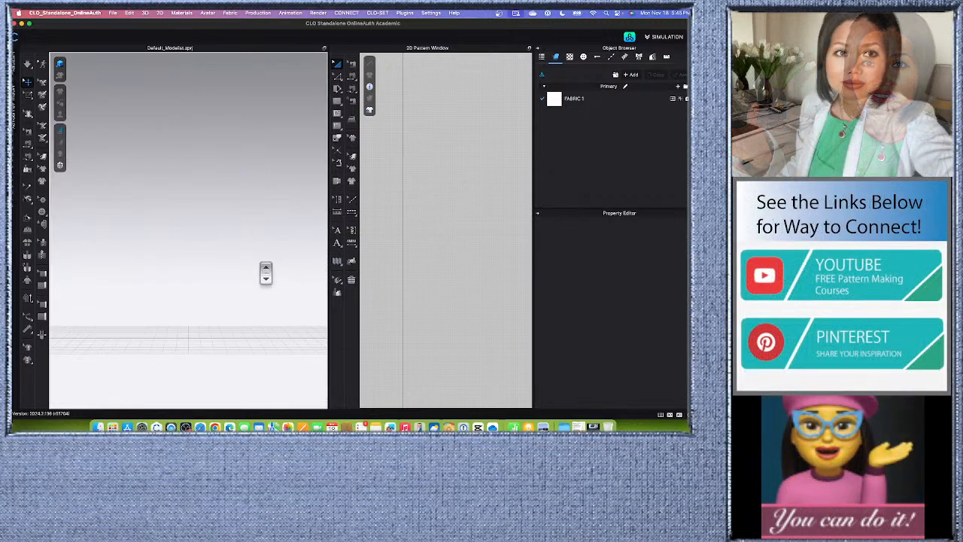
pyautogui.moveTo(327, 283); pyautogui.dragTo(293, 279)
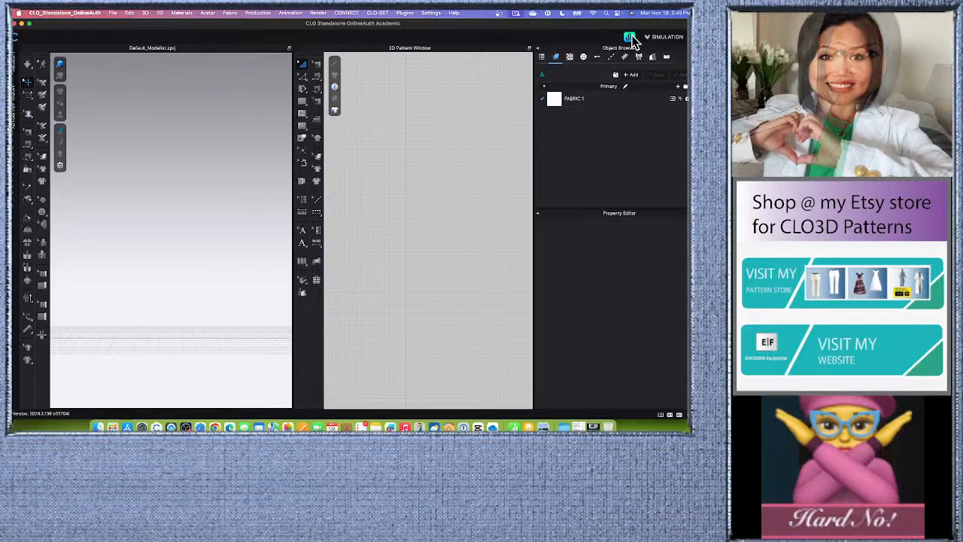
# Open the asset library, look through the custom library collections, and go to the Female avatar folder in the default assets.
pyautogui.click(629, 37)
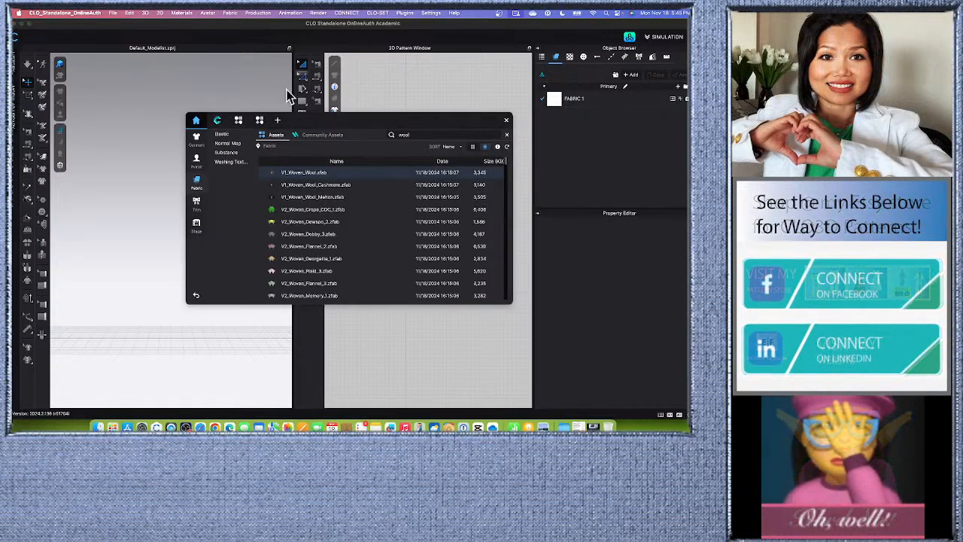
pyautogui.click(259, 122)
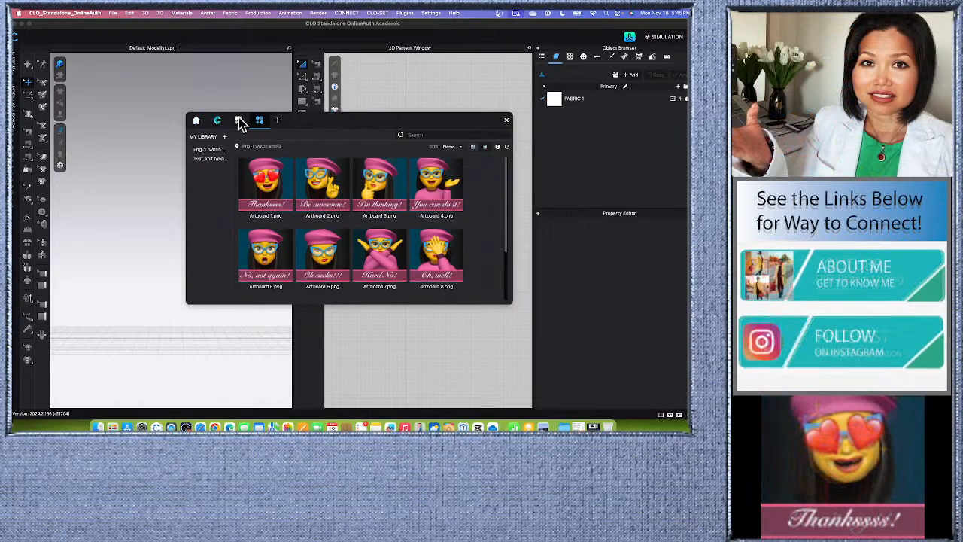
pyautogui.click(239, 122)
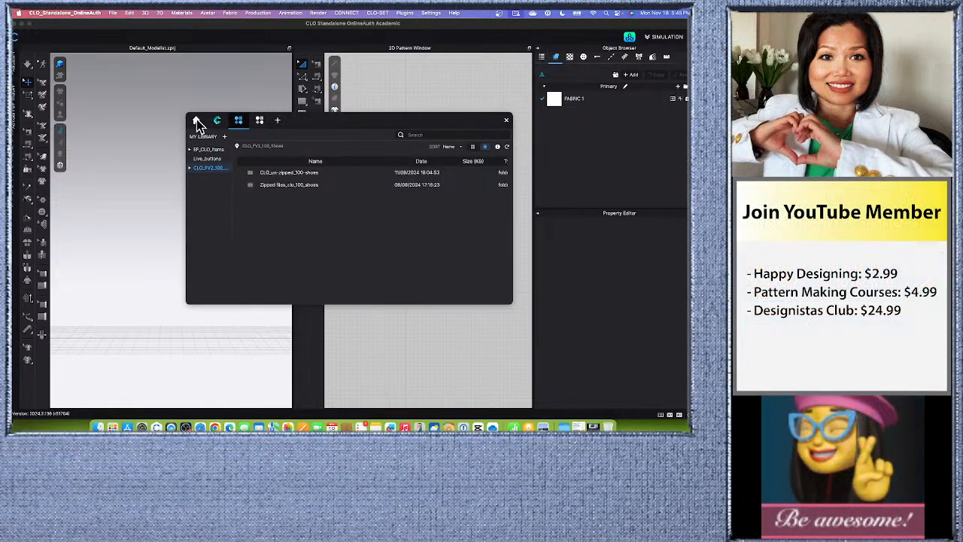
pyautogui.click(197, 121)
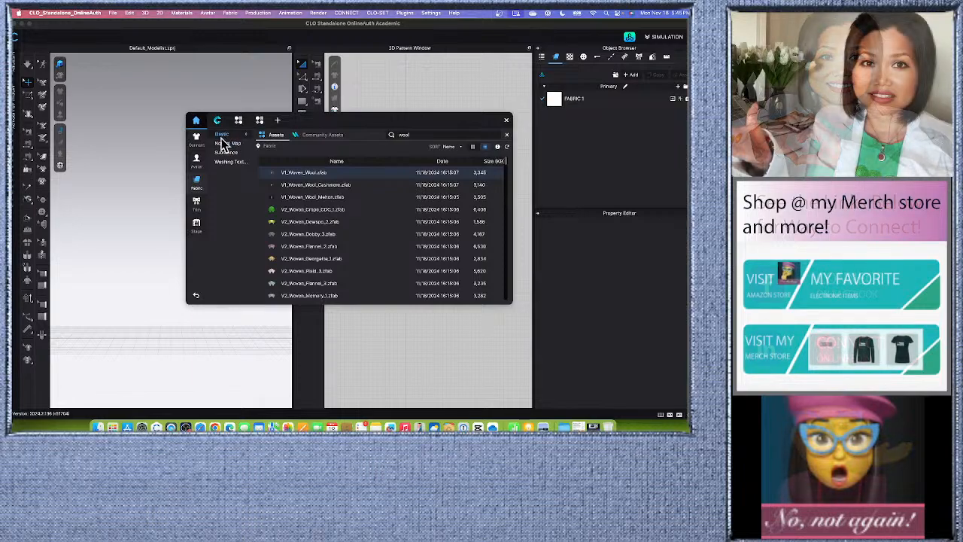
pyautogui.click(199, 167)
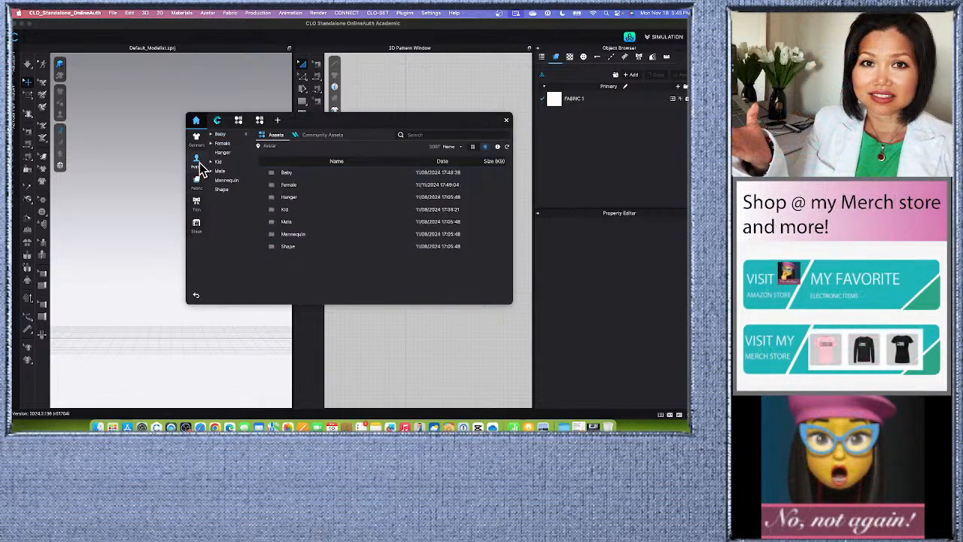
pyautogui.doubleClick(309, 186)
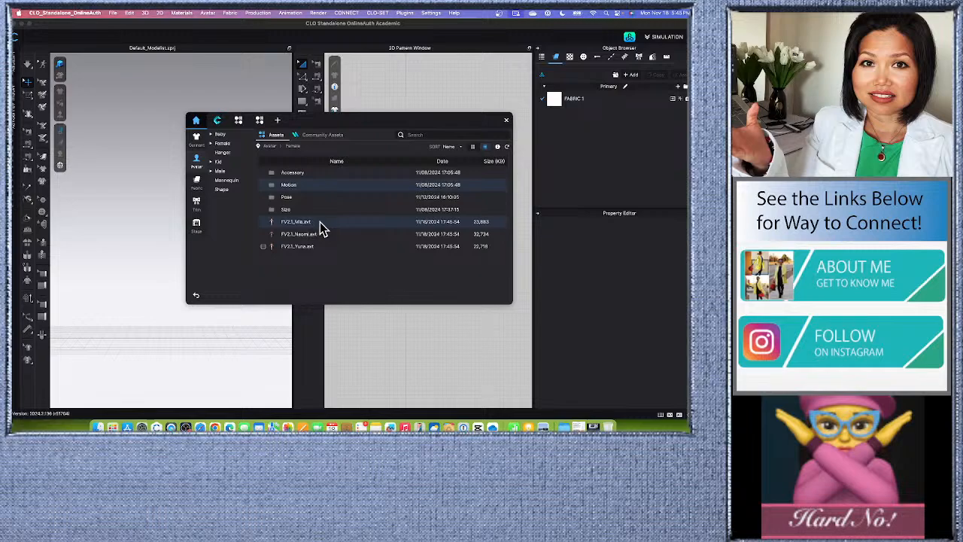
# Load the FV2.1_Mia.avt avatar into the empty project and close the library.
pyautogui.doubleClick(331, 224)
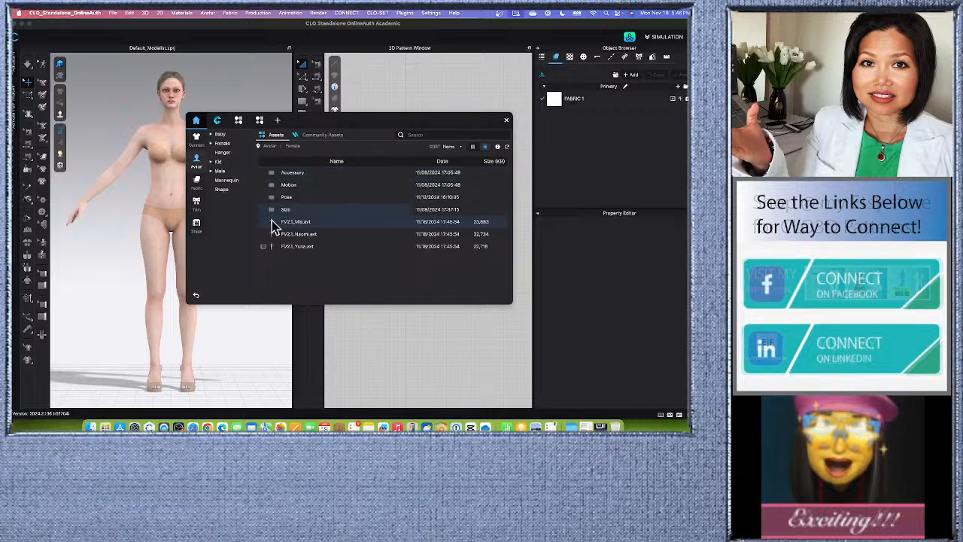
pyautogui.scroll(-3, 170, 202)
pyautogui.scroll(1, 208, 351)
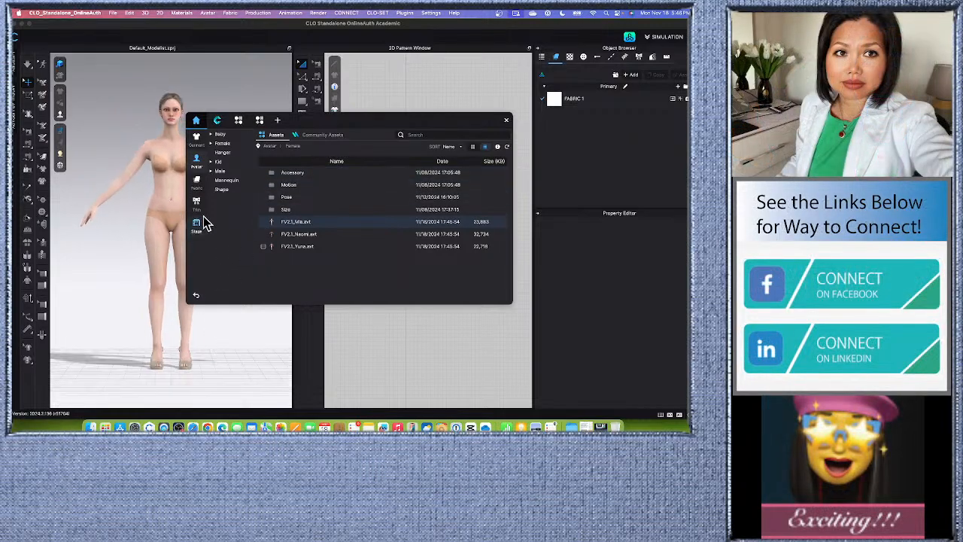
pyautogui.click(505, 120)
pyautogui.scroll(3, 243, 294)
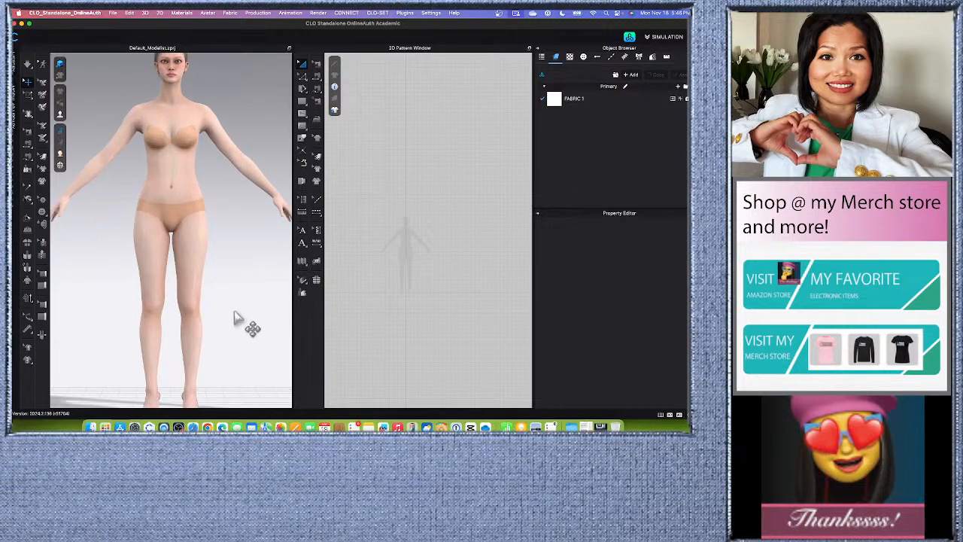
pyautogui.scroll(-3, 241, 320)
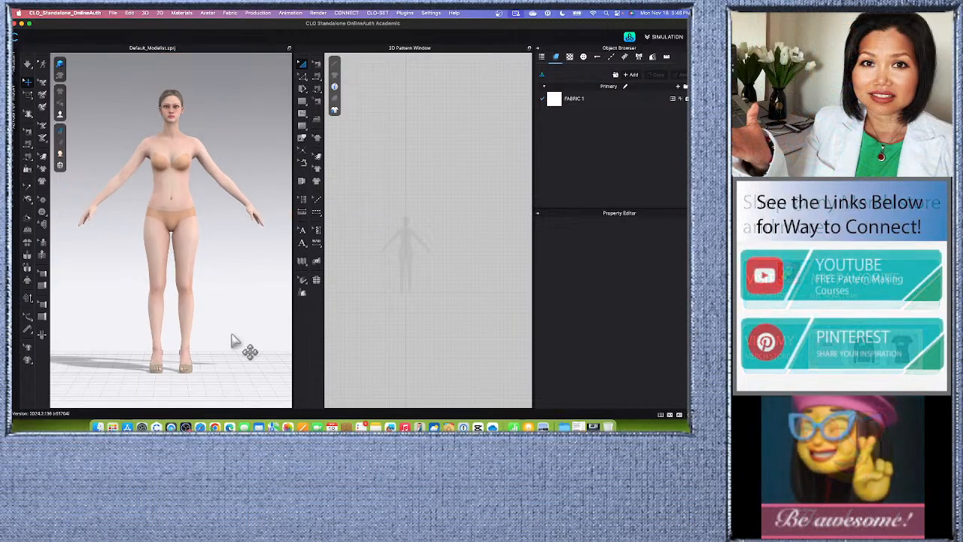
pyautogui.scroll(-1, 234, 337)
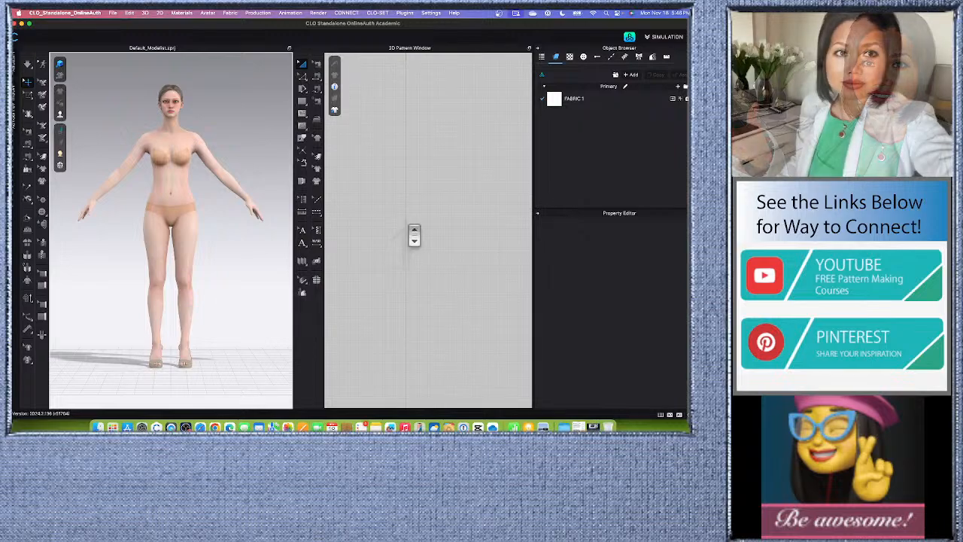
# Draw a rectangular pattern piece with a perimeter of about 119 cm beside the avatar silhouette's shoulder in the 2D pattern window.
pyautogui.scroll(4, 410, 237)
pyautogui.scroll(2, 409, 279)
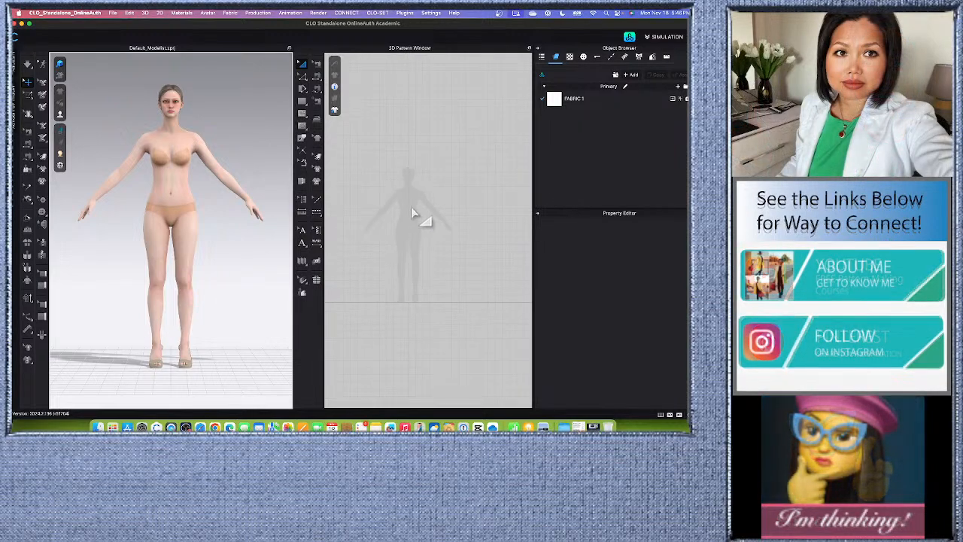
pyautogui.scroll(3, 414, 214)
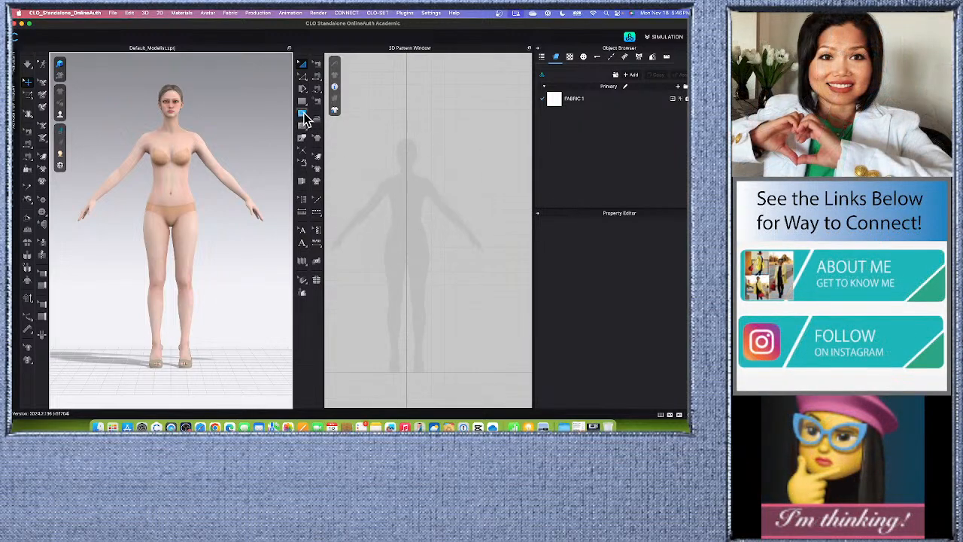
pyautogui.click(305, 118)
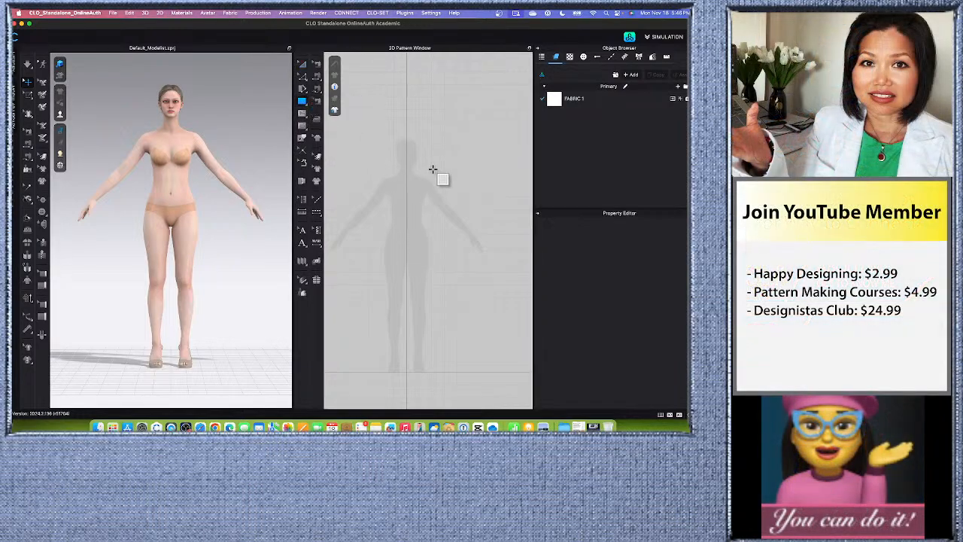
pyautogui.moveTo(432, 170); pyautogui.dragTo(473, 187)
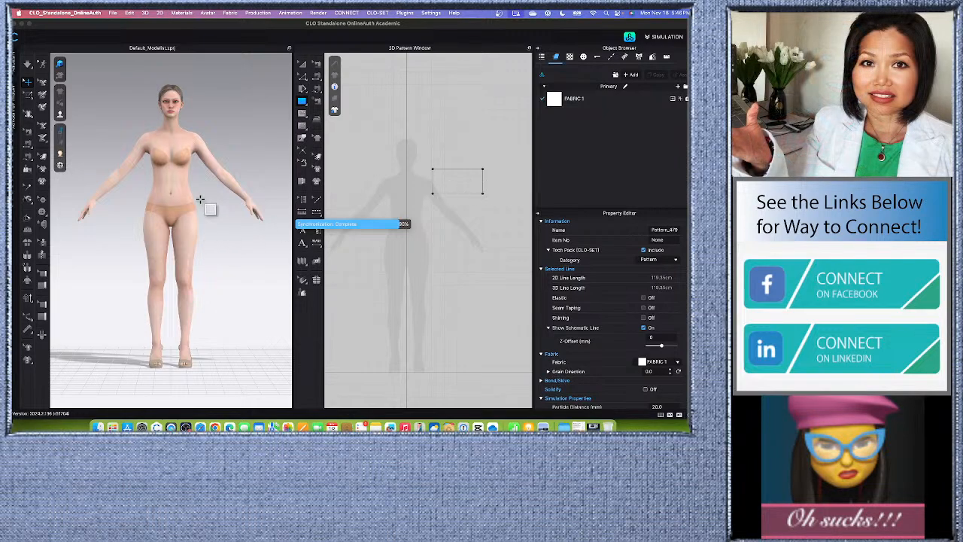
pyautogui.scroll(4, 230, 182)
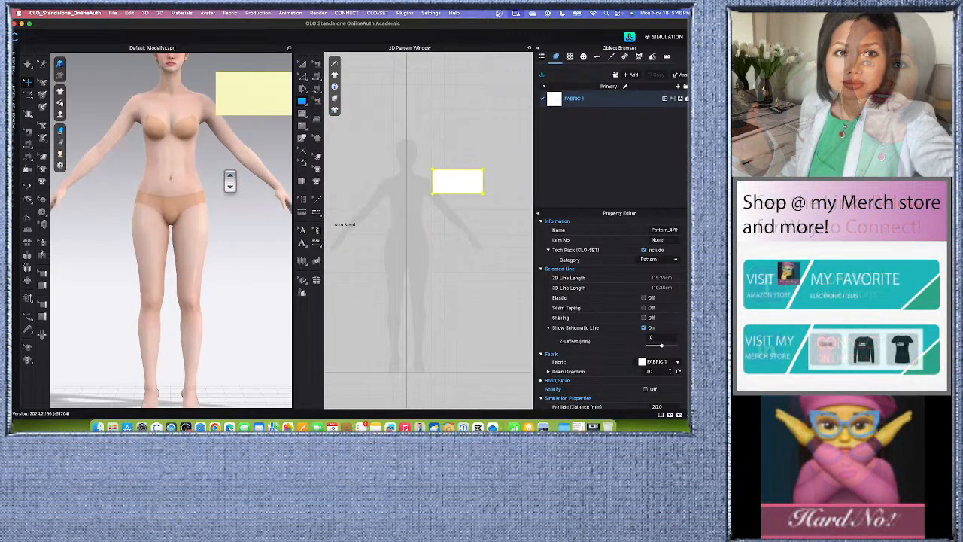
pyautogui.scroll(-3, 230, 183)
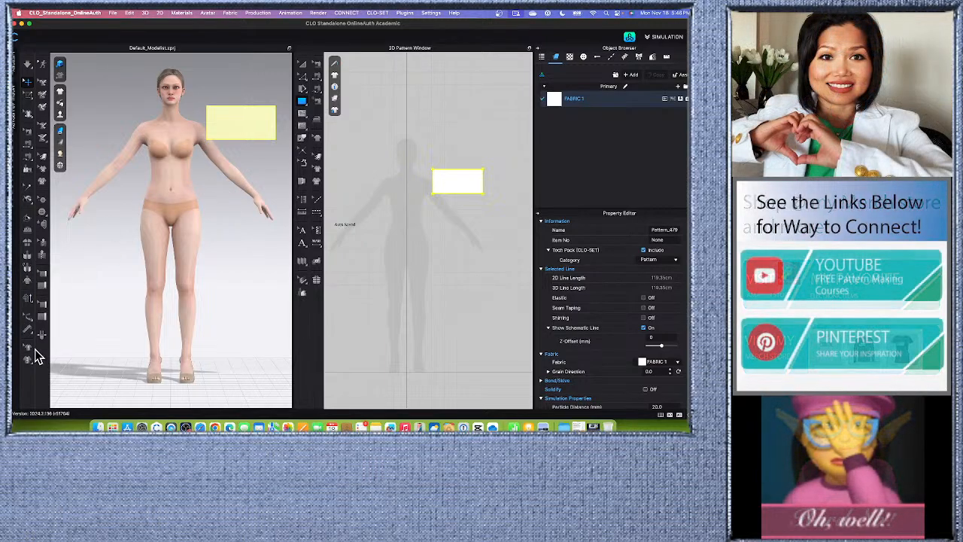
# Select the rectangular piece beside the avatar in 3D and apply the Thick Textured Surface garment rendering style.
pyautogui.click(226, 200)
pyautogui.scroll(3, 245, 125)
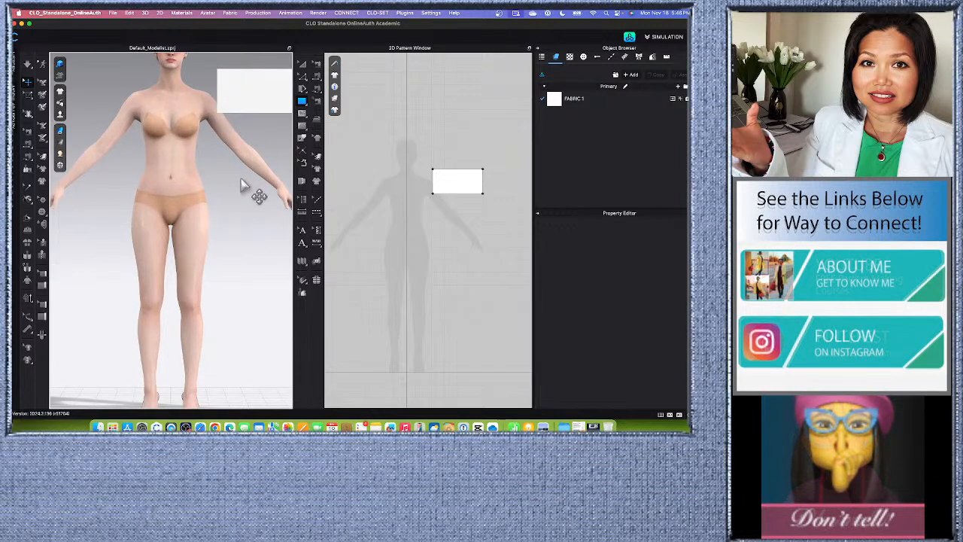
pyautogui.moveTo(244, 172); pyautogui.dragTo(215, 268, button='middle')
pyautogui.scroll(2, 230, 189)
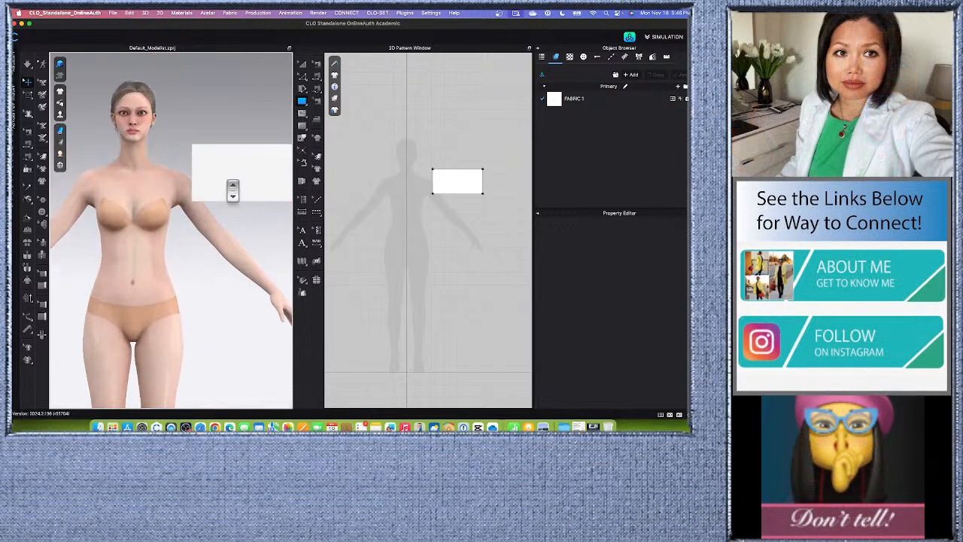
pyautogui.click(242, 183)
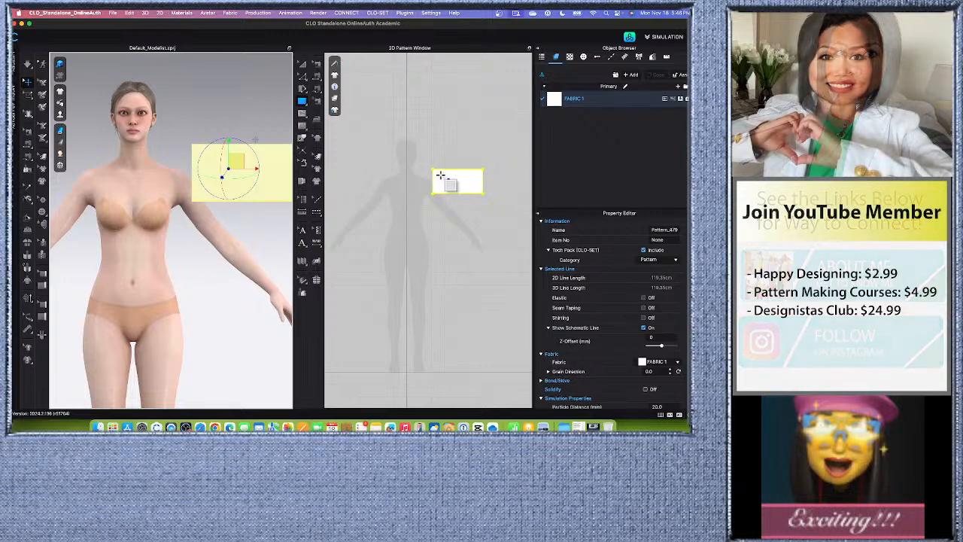
pyautogui.click(61, 130)
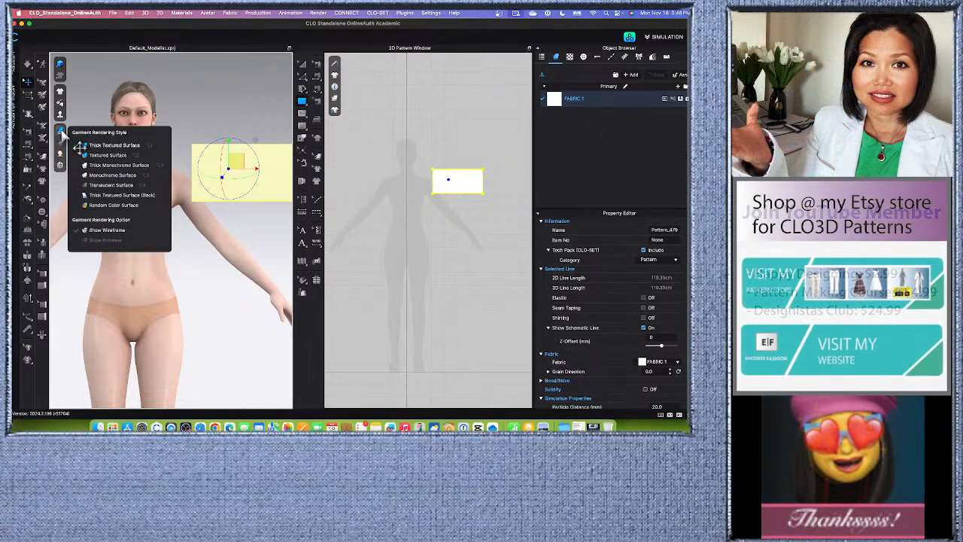
pyautogui.click(132, 153)
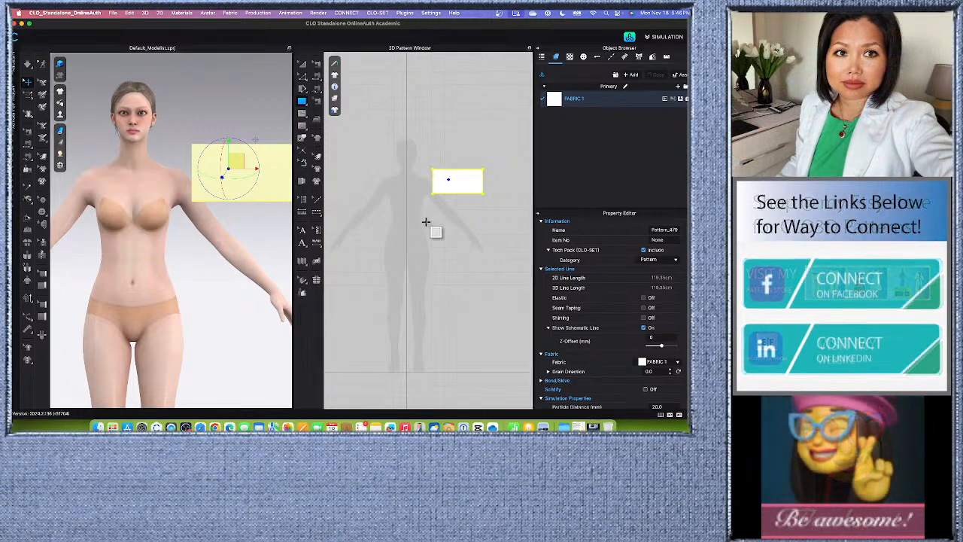
# Select the rectangle in the 2D pattern window and set its additional collision thickness to 5 mm.
pyautogui.click(456, 190)
pyautogui.click(364, 268)
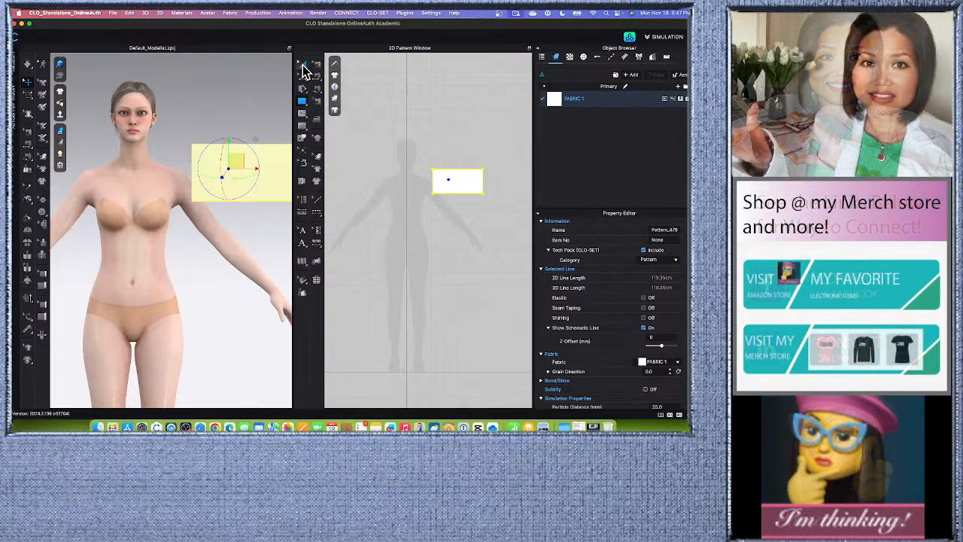
pyautogui.click(304, 65)
pyautogui.click(510, 197)
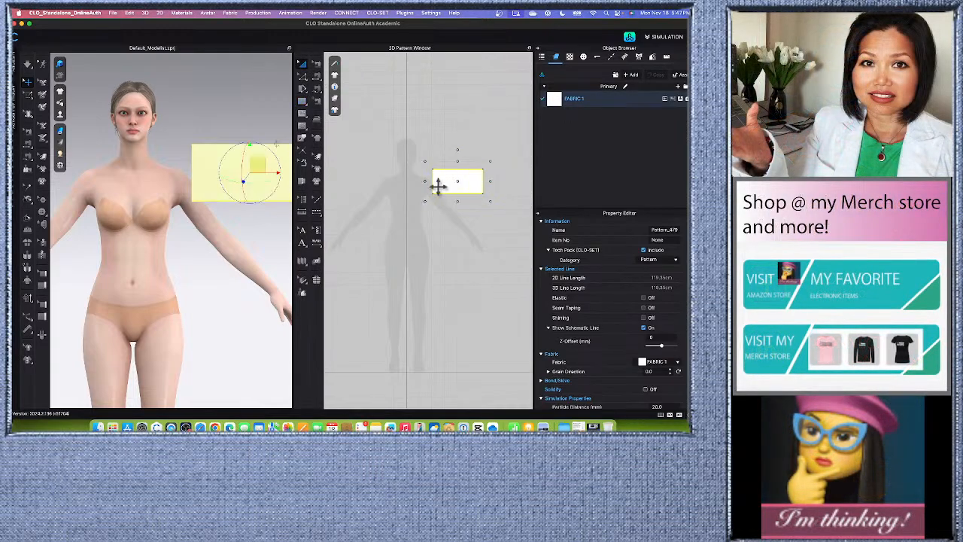
pyautogui.scroll(-2, 438, 185)
pyautogui.scroll(-3, 647, 331)
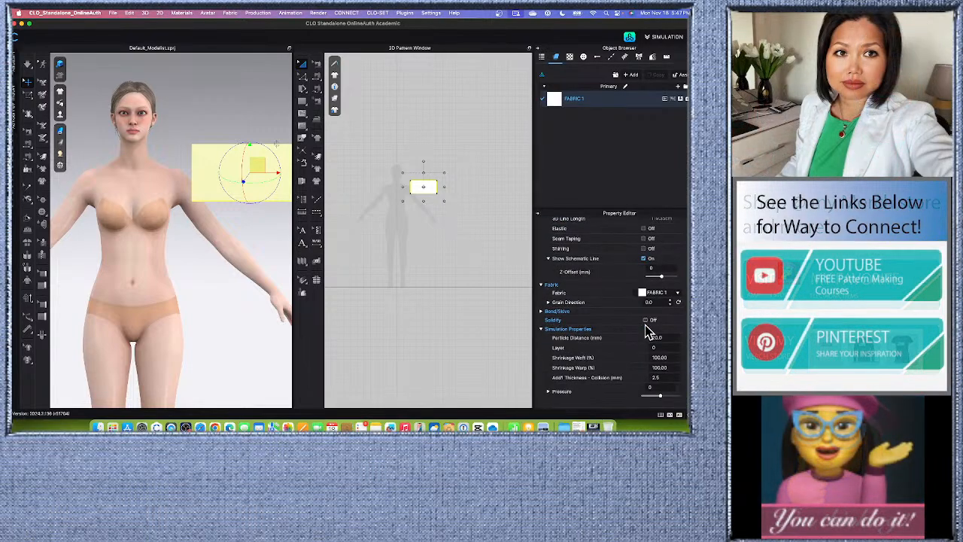
pyautogui.scroll(-3, 641, 339)
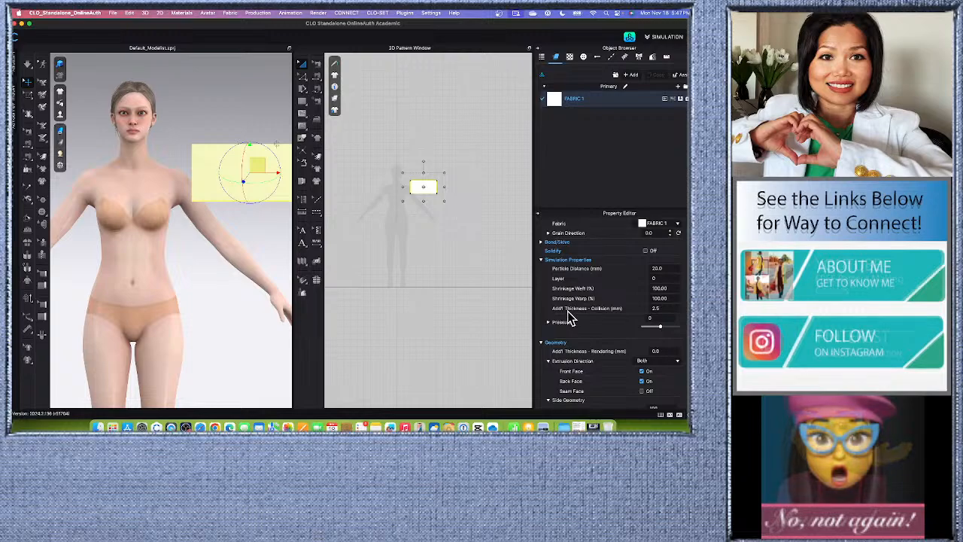
pyautogui.click(654, 309)
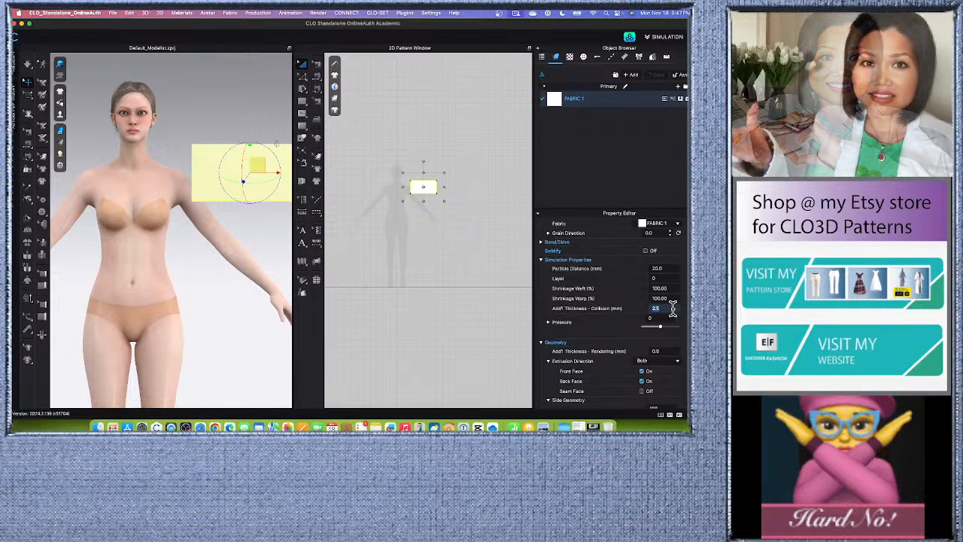
pyautogui.write('5')
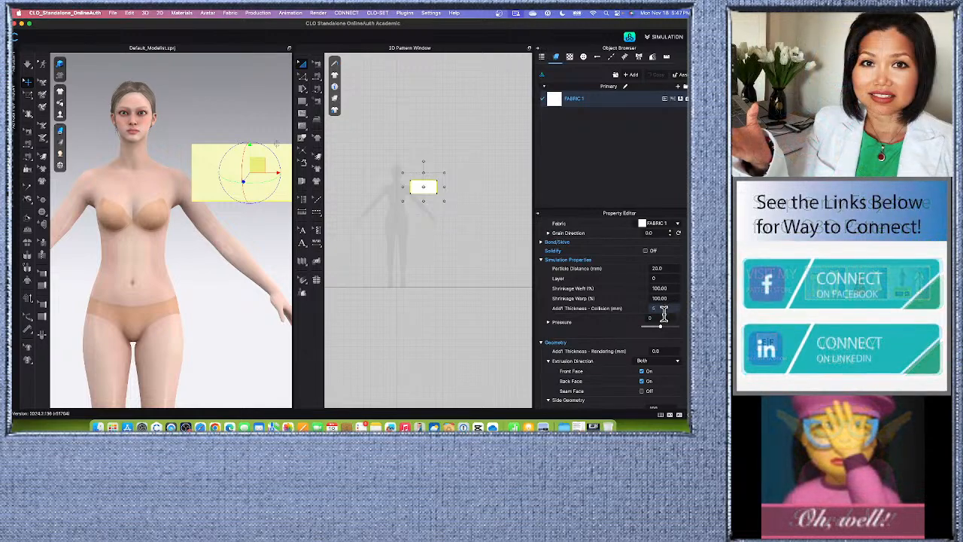
pyautogui.press('Return')
# Switch the garment rendering style to Textured Surface and inspect the rectangular piece up close beside the avatar.
pyautogui.scroll(2, 236, 197)
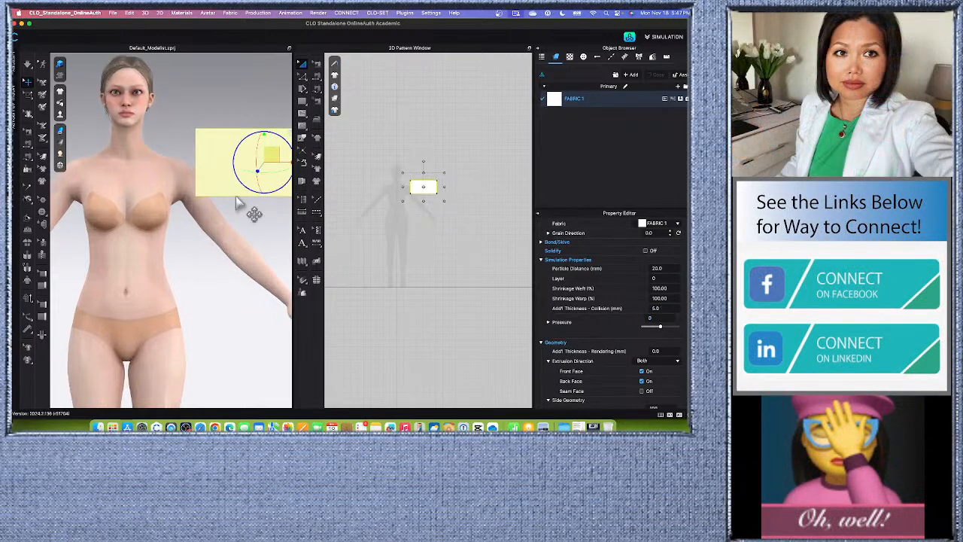
pyautogui.scroll(2, 231, 210)
pyautogui.moveTo(212, 235)
pyautogui.mouseDown(button='right')
pyautogui.moveTo(224, 239)
pyautogui.moveTo(207, 235)
pyautogui.mouseUp(button='right')
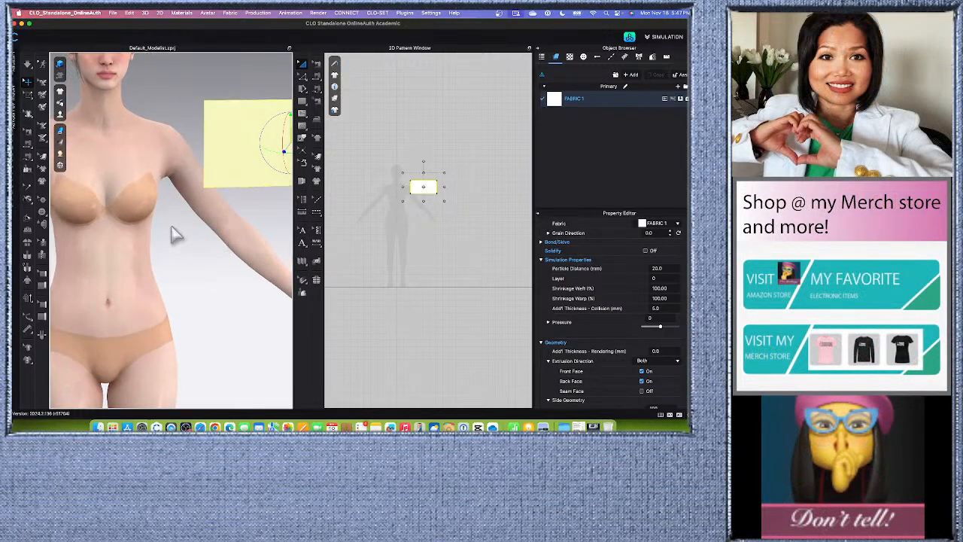
pyautogui.moveTo(64, 130)
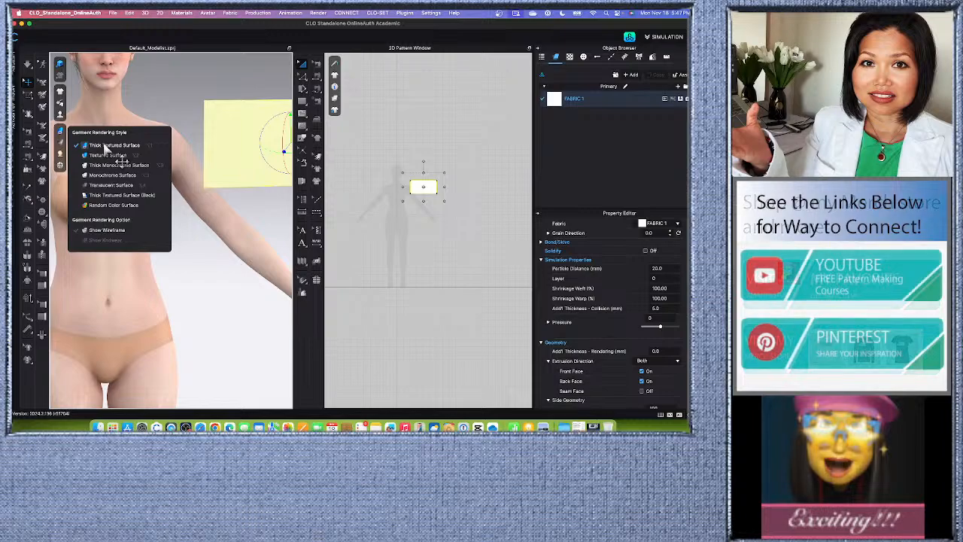
pyautogui.scroll(5, 240, 146)
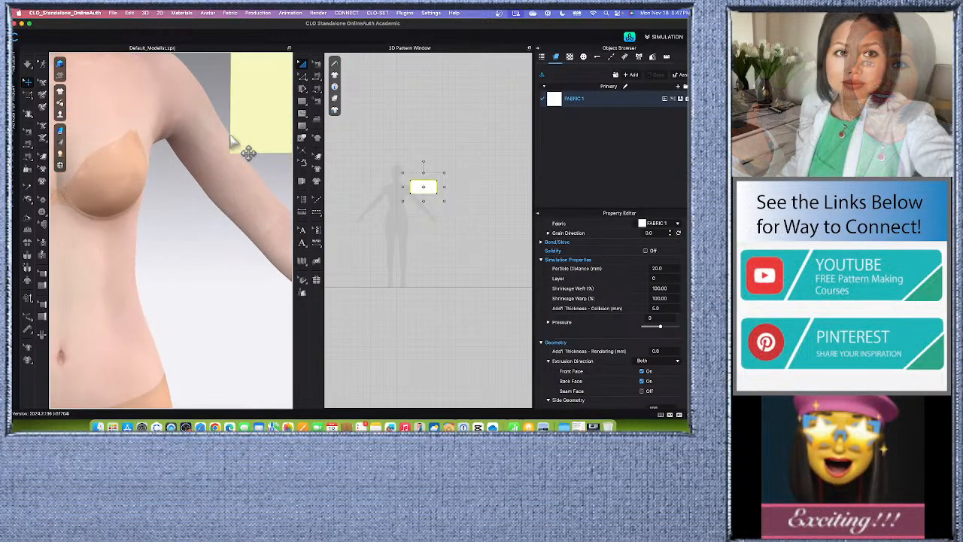
pyautogui.scroll(-2, 249, 152)
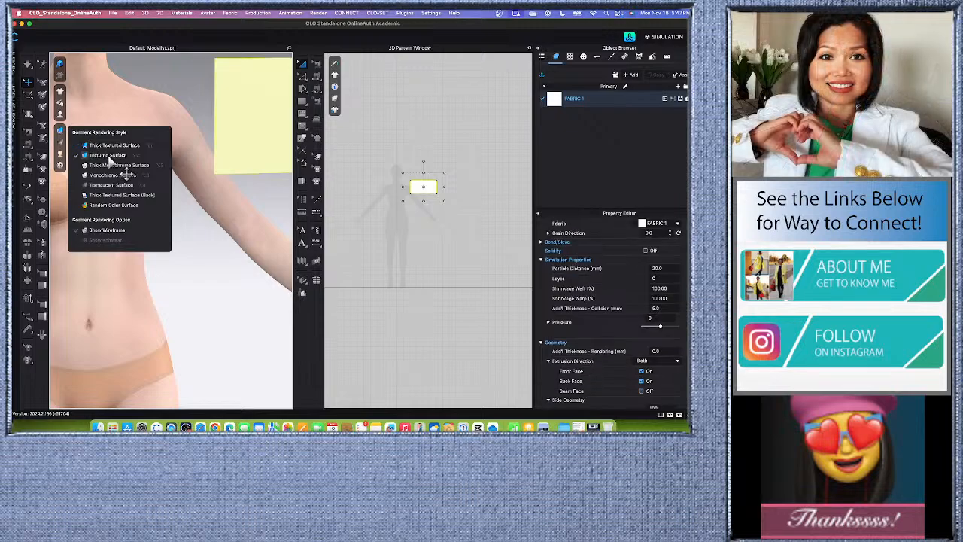
pyautogui.scroll(-5, 251, 178)
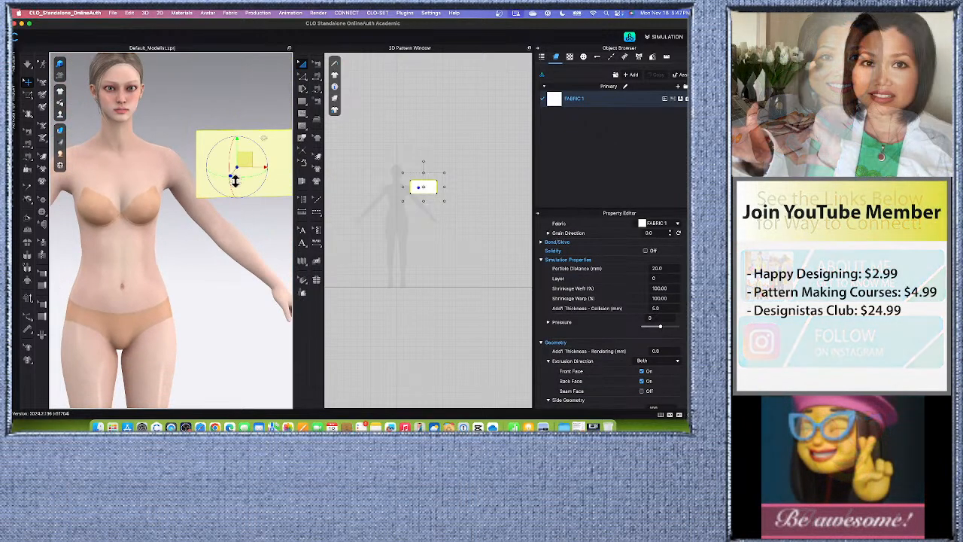
pyautogui.scroll(2, 260, 196)
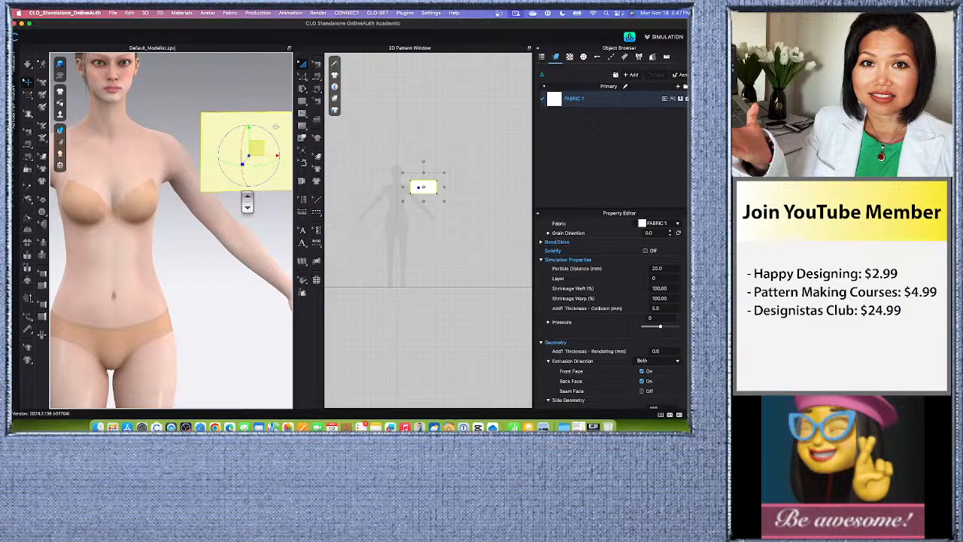
pyautogui.scroll(-4, 260, 119)
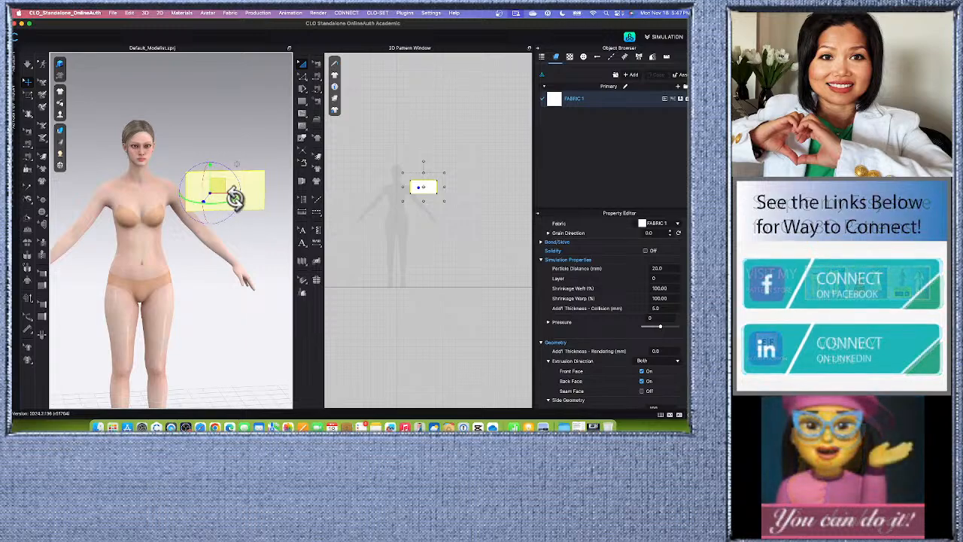
pyautogui.scroll(3, 218, 316)
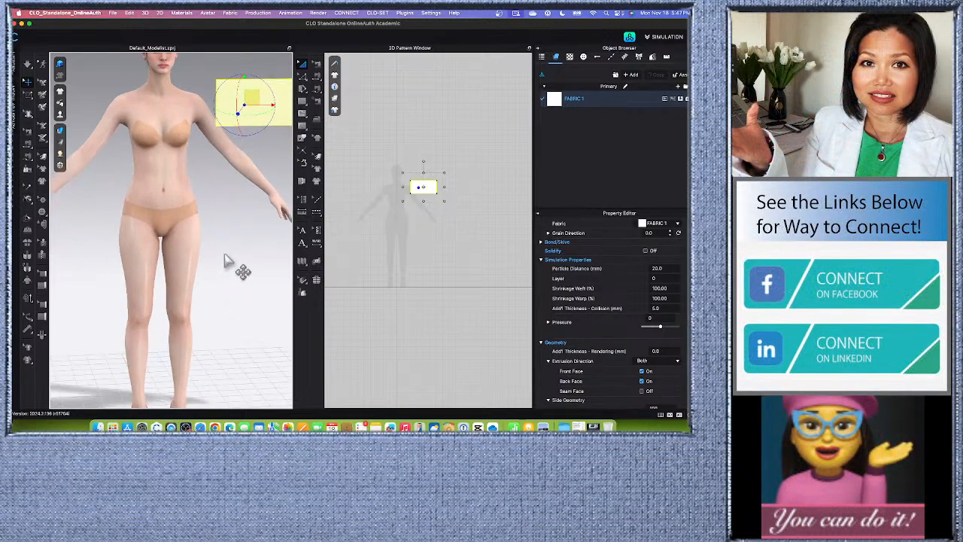
pyautogui.scroll(-3, 173, 241)
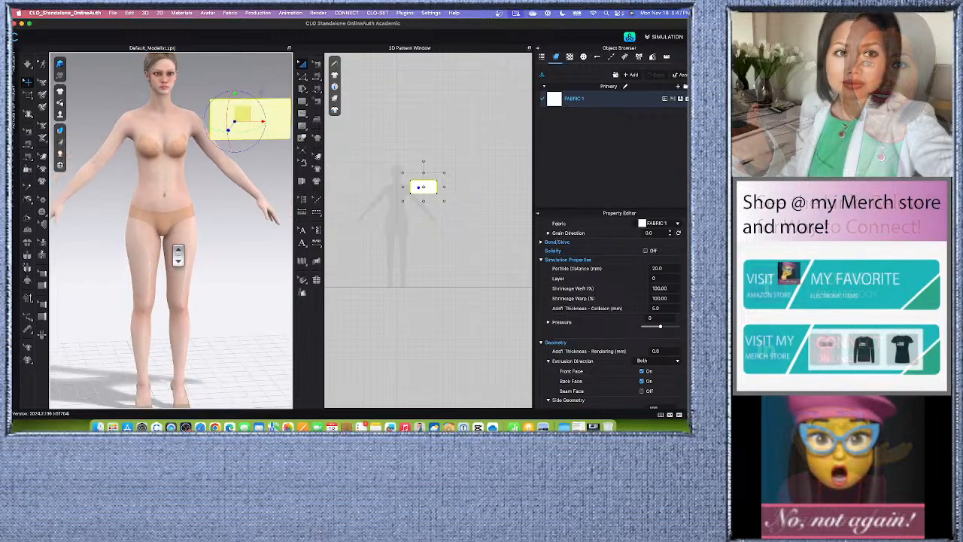
pyautogui.scroll(-2, 173, 241)
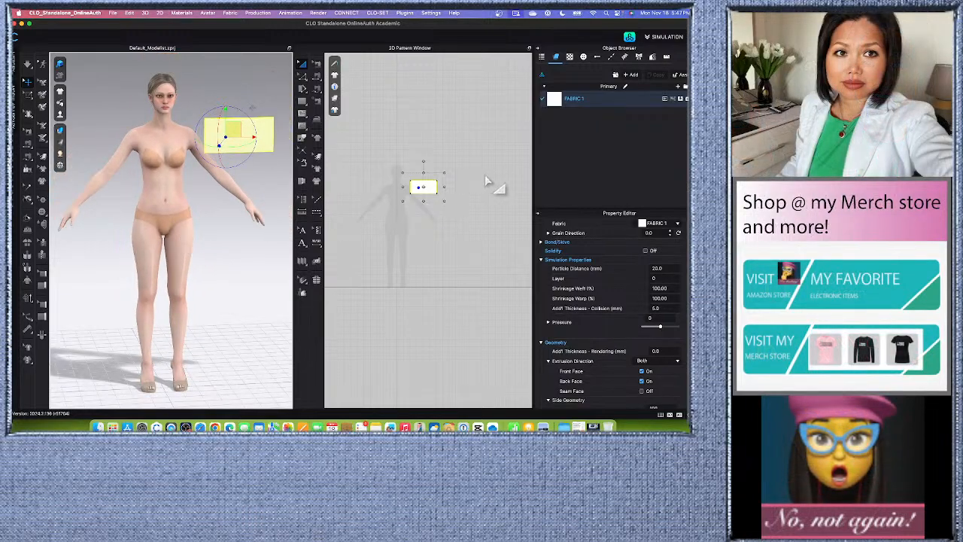
pyautogui.scroll(3, 451, 188)
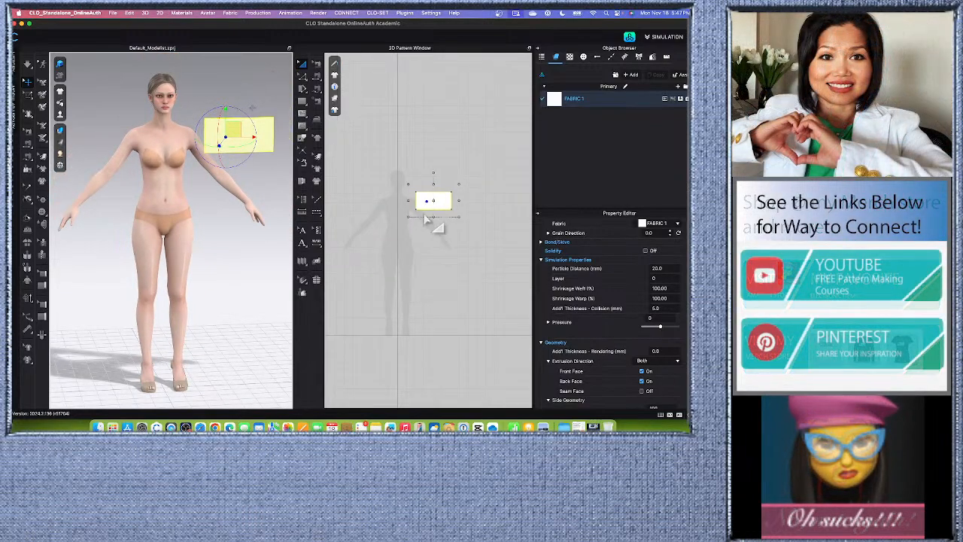
pyautogui.scroll(3, 428, 214)
# Measure the avatar's waist with a circumference measure placed just below the existing waistline guide.
pyautogui.click(211, 265)
pyautogui.scroll(4, 210, 267)
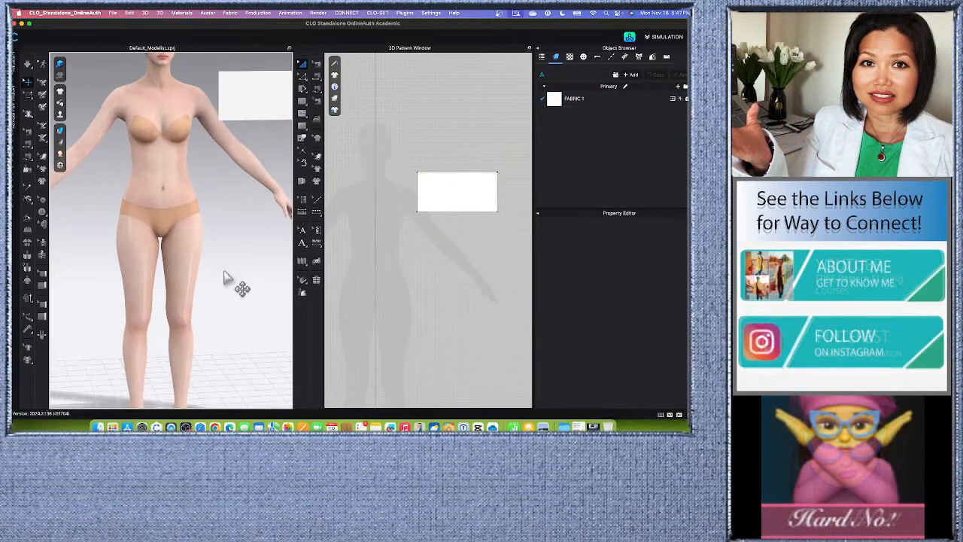
pyautogui.scroll(3, 181, 256)
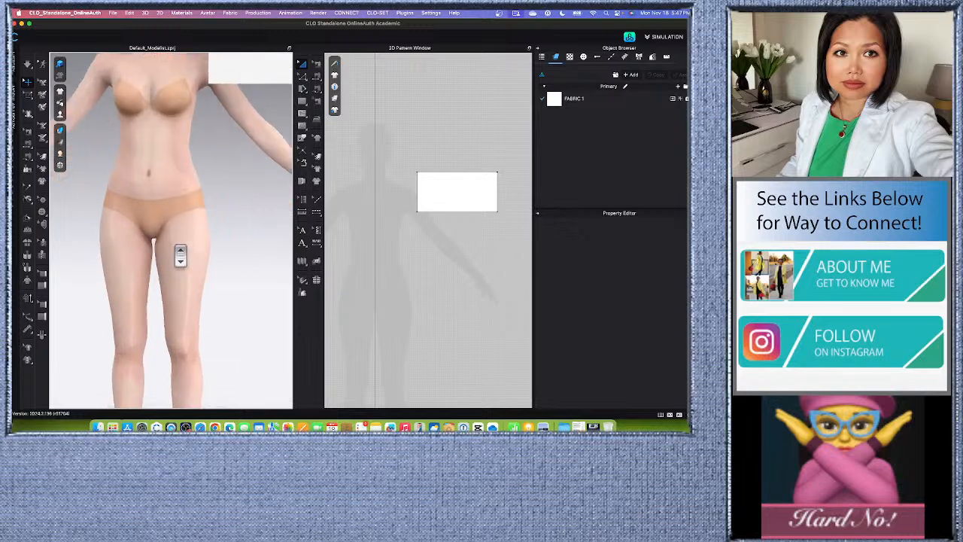
pyautogui.scroll(1, 180, 256)
pyautogui.moveTo(201, 243); pyautogui.dragTo(226, 251, button='middle')
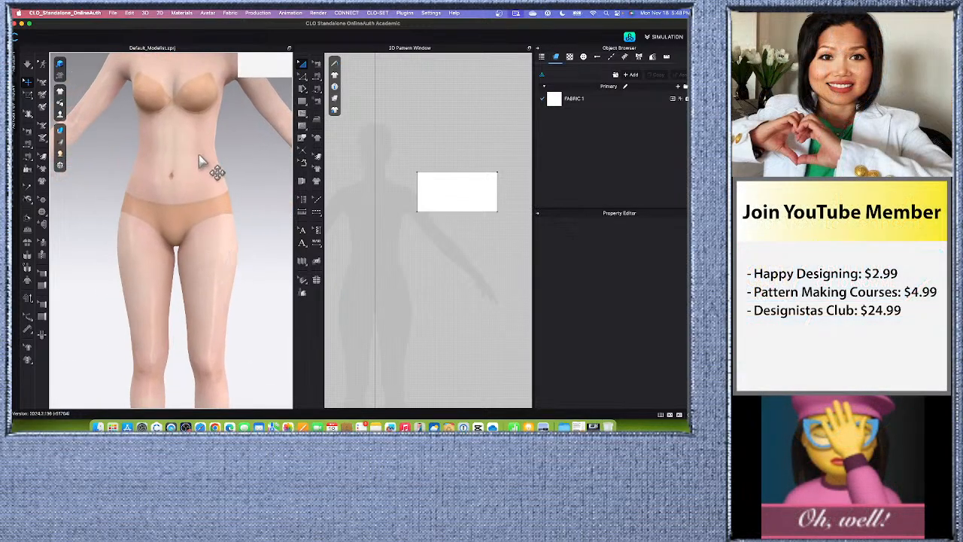
pyautogui.scroll(-1, 200, 161)
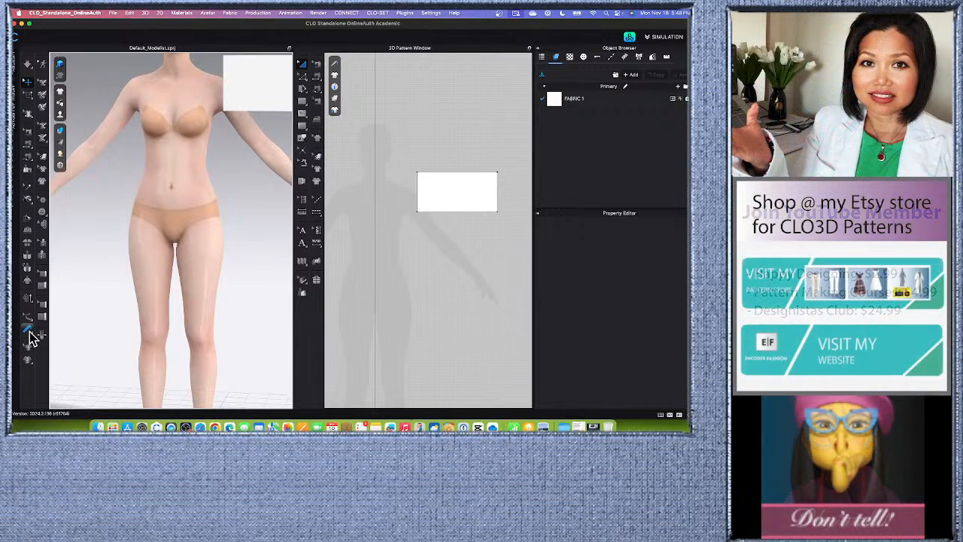
pyautogui.click(31, 335)
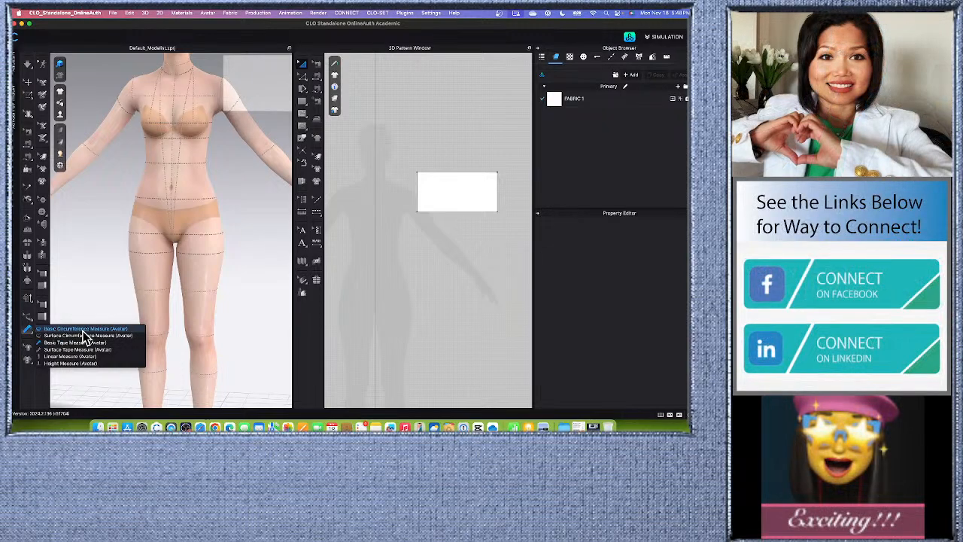
pyautogui.click(85, 336)
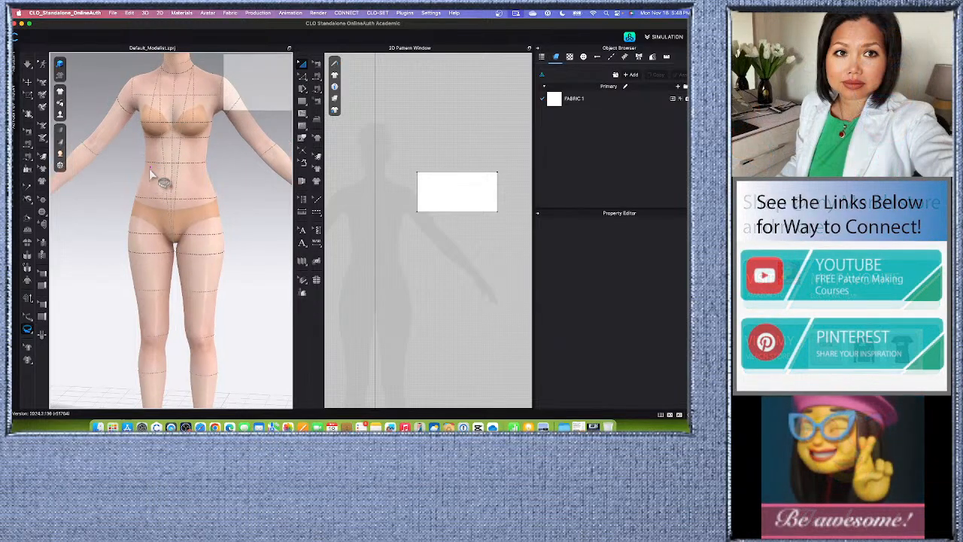
pyautogui.click(200, 167)
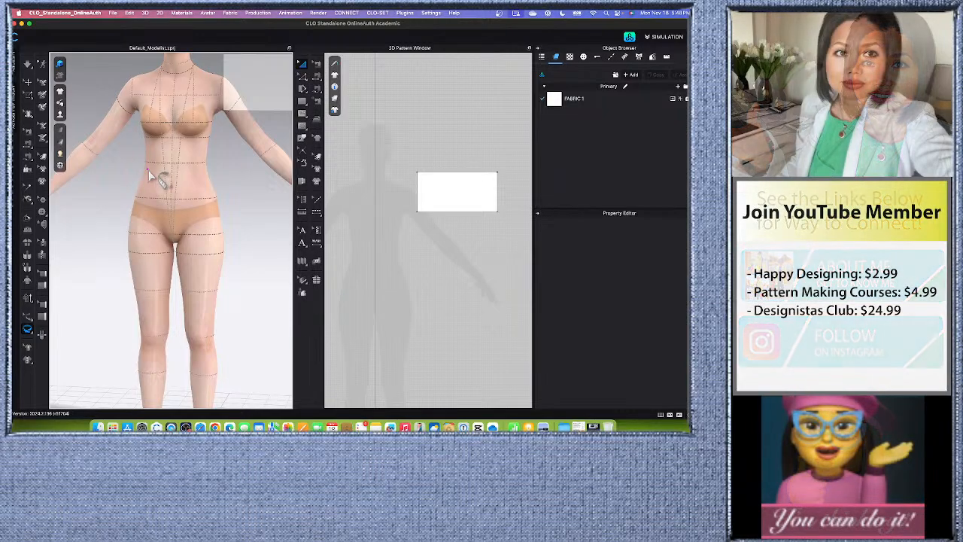
pyautogui.click(148, 170)
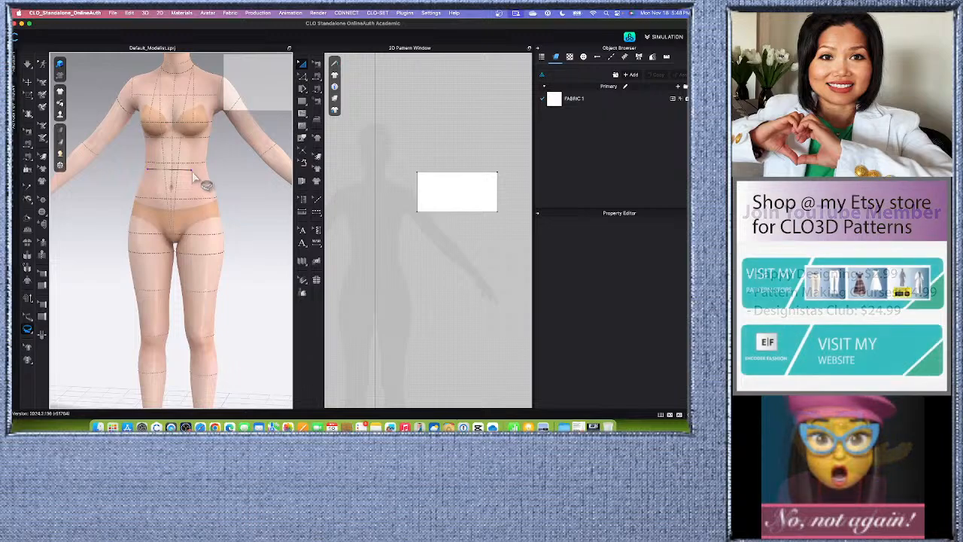
pyautogui.click(167, 171)
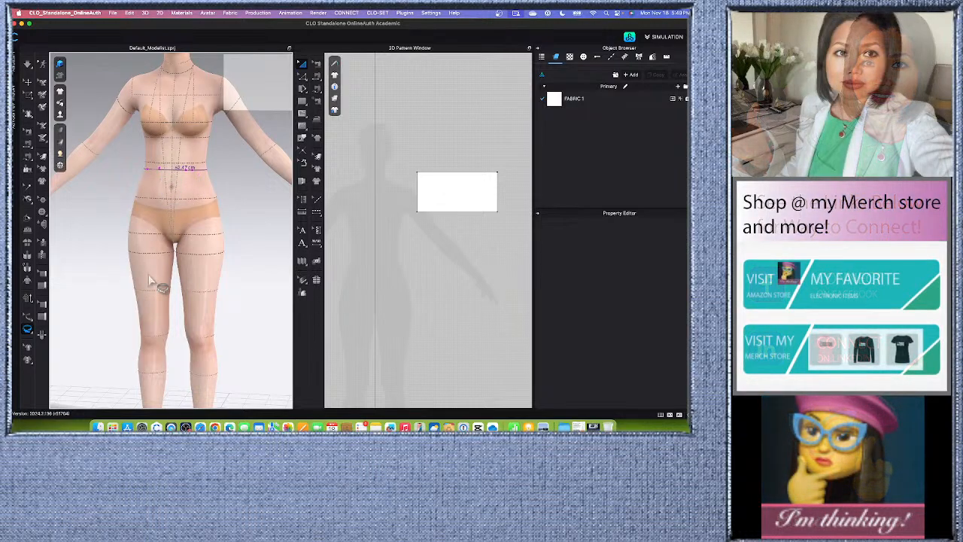
# Measure the skirt length on the avatar with a Basic Tape Measure from the new waist measure straight down to the thigh guide line.
pyautogui.click(28, 333)
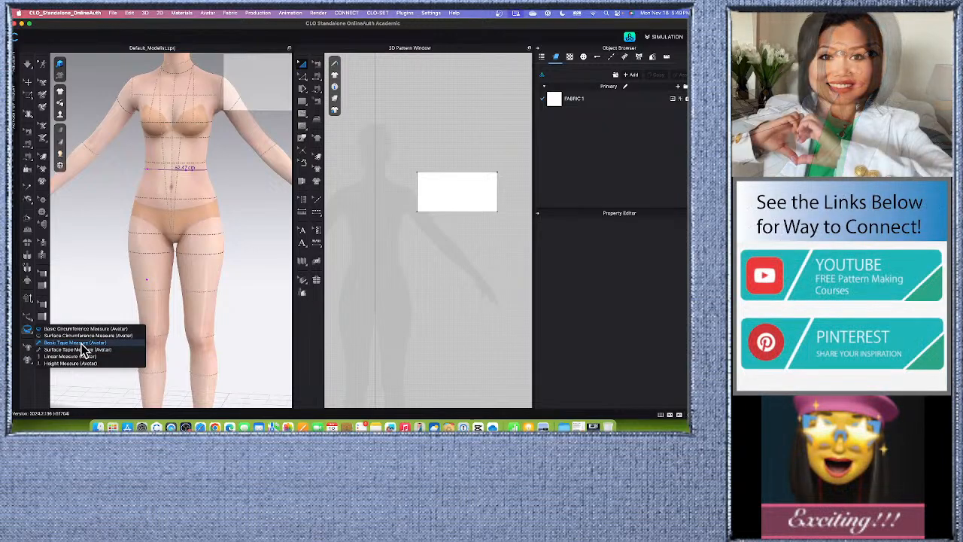
pyautogui.click(65, 343)
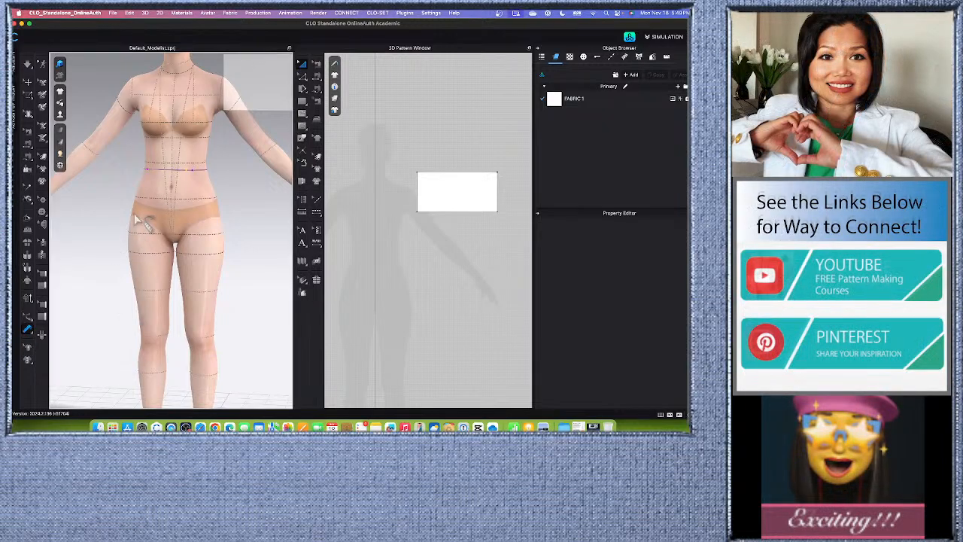
pyautogui.click(156, 171)
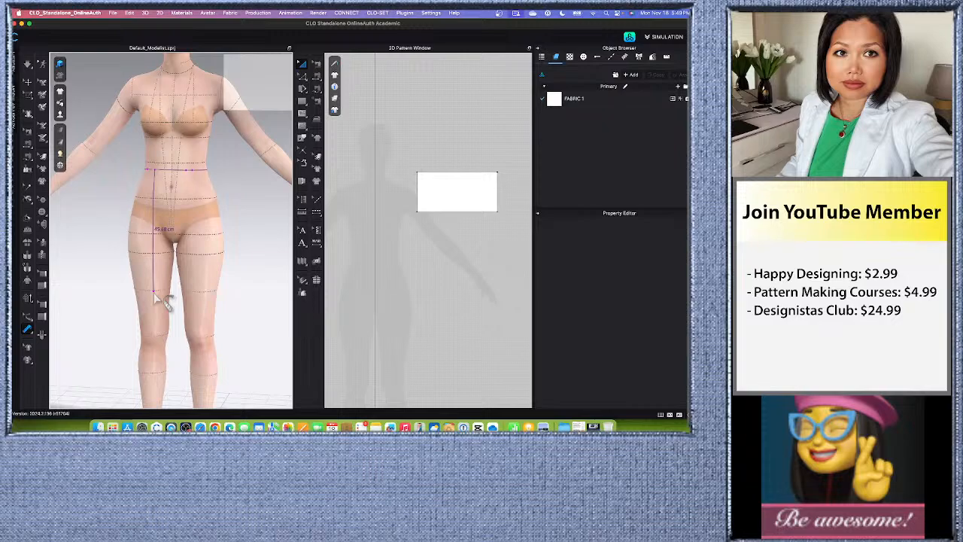
pyautogui.click(156, 293)
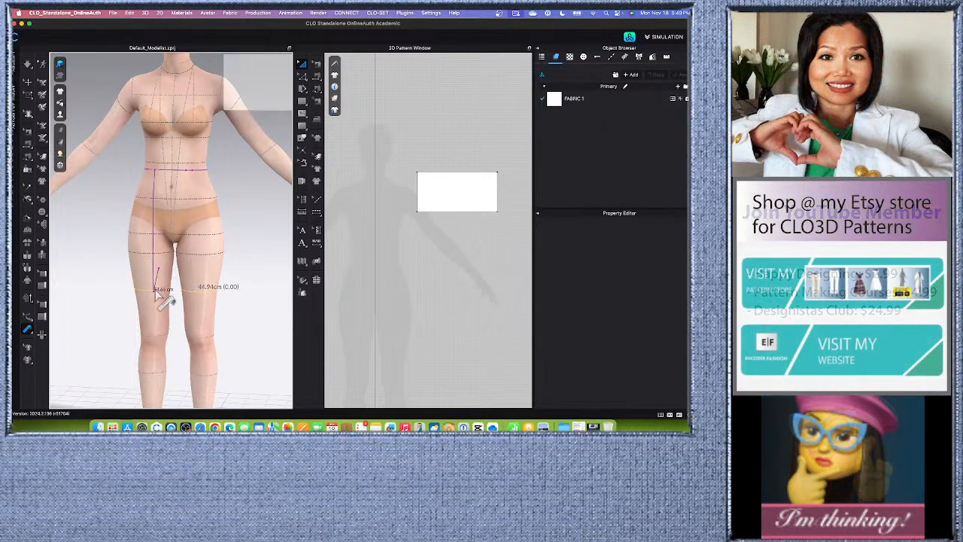
pyautogui.doubleClick(155, 293)
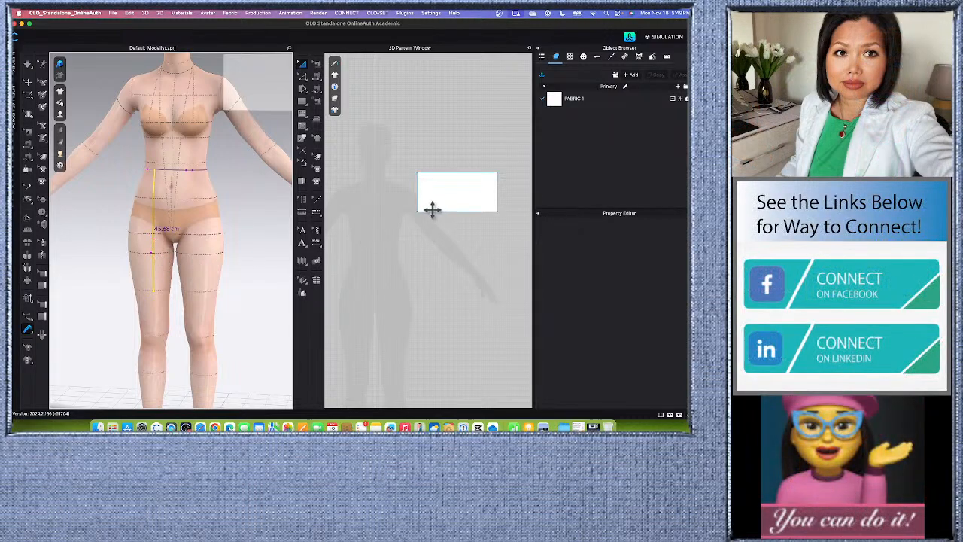
# Add the pattern annotation "W-C: 64 cm" inside the white rectangle in the 2D pattern window.
pyautogui.scroll(3, 156, 229)
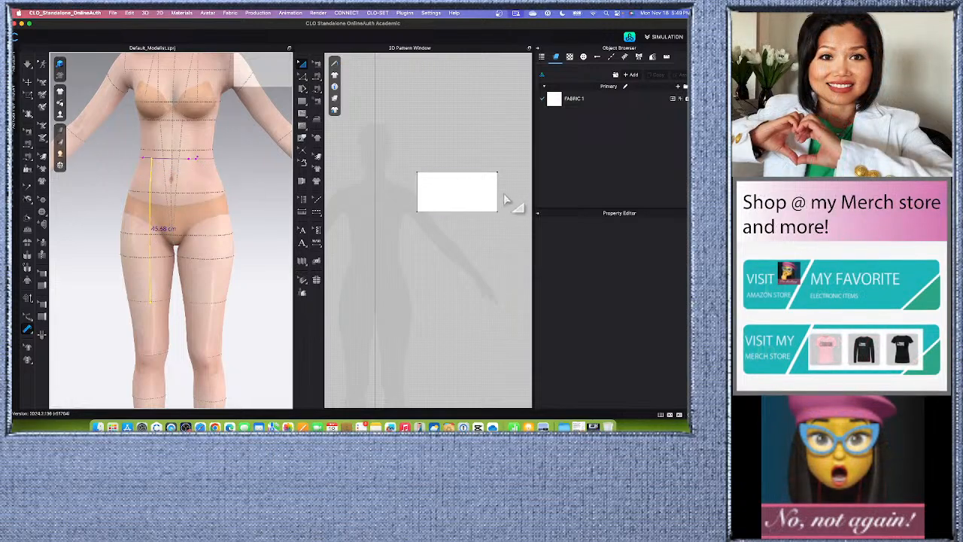
pyautogui.scroll(4, 504, 200)
pyautogui.scroll(-3, 484, 195)
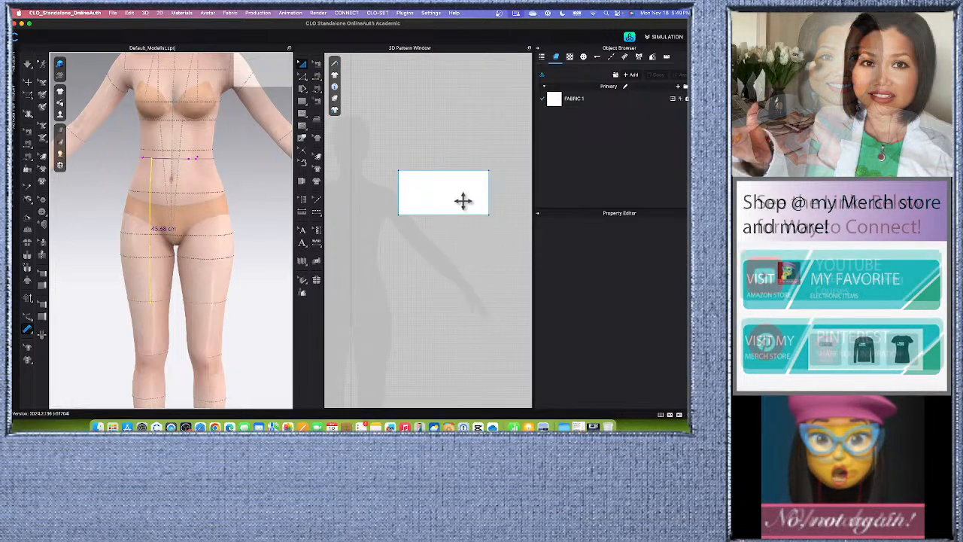
pyautogui.click(302, 243)
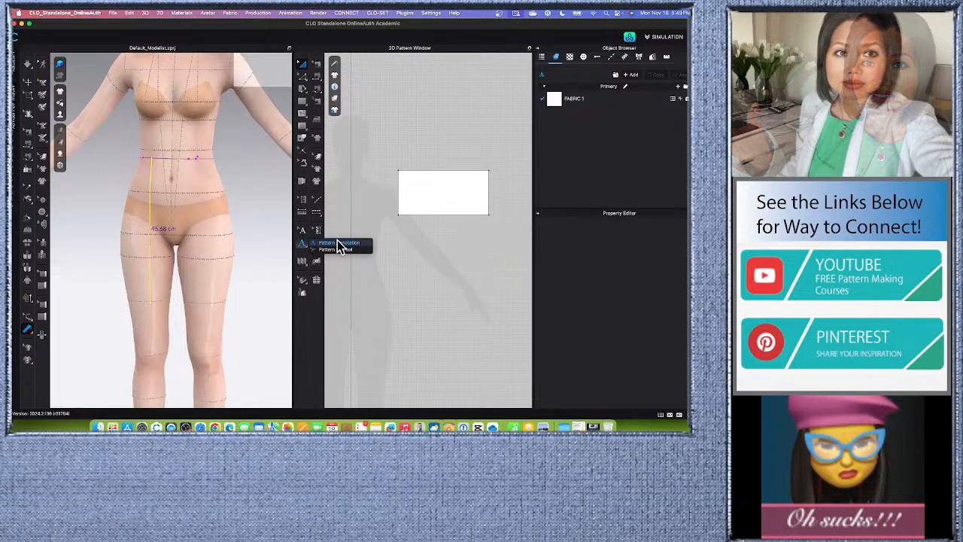
pyautogui.click(419, 187)
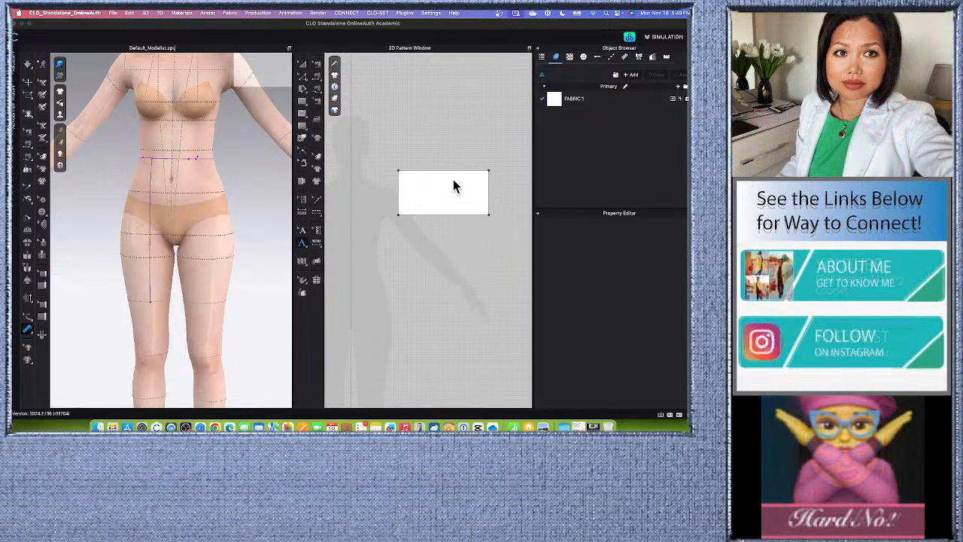
pyautogui.write('B')
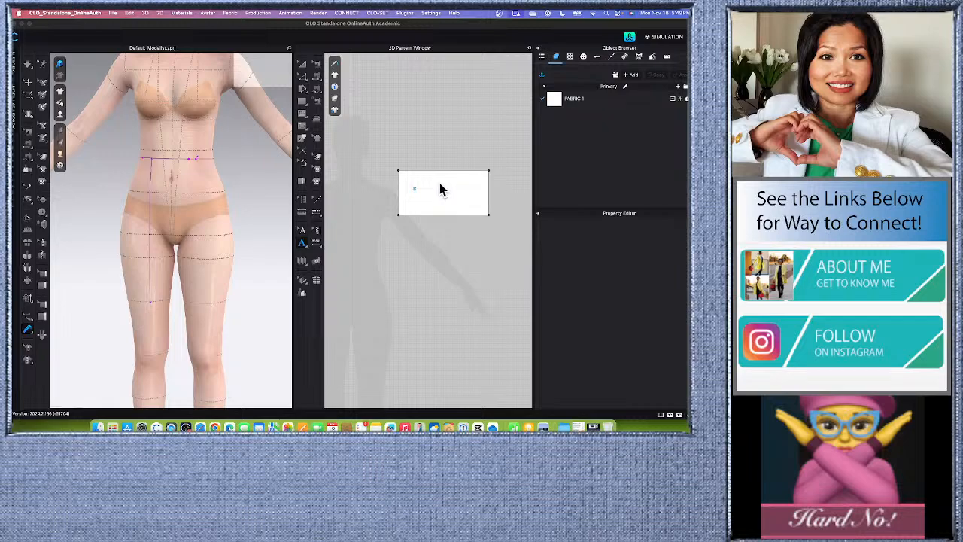
pyautogui.press('BackSpace')
pyautogui.write('Wa')
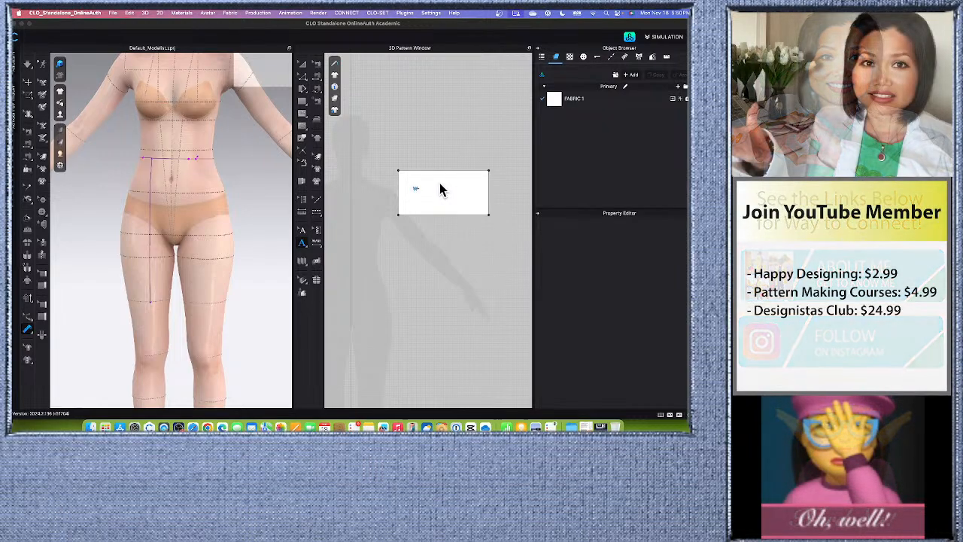
pyautogui.write('C')
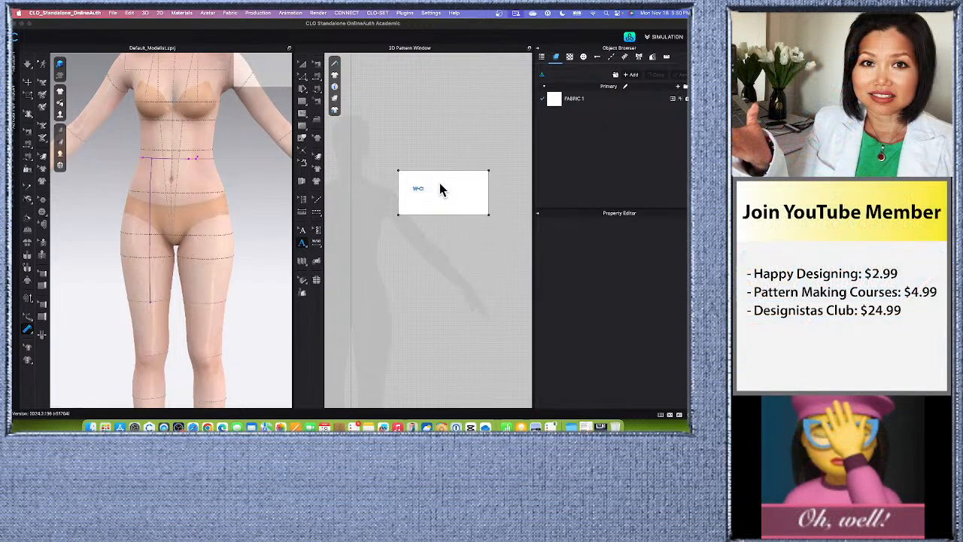
pyautogui.write(': 56')
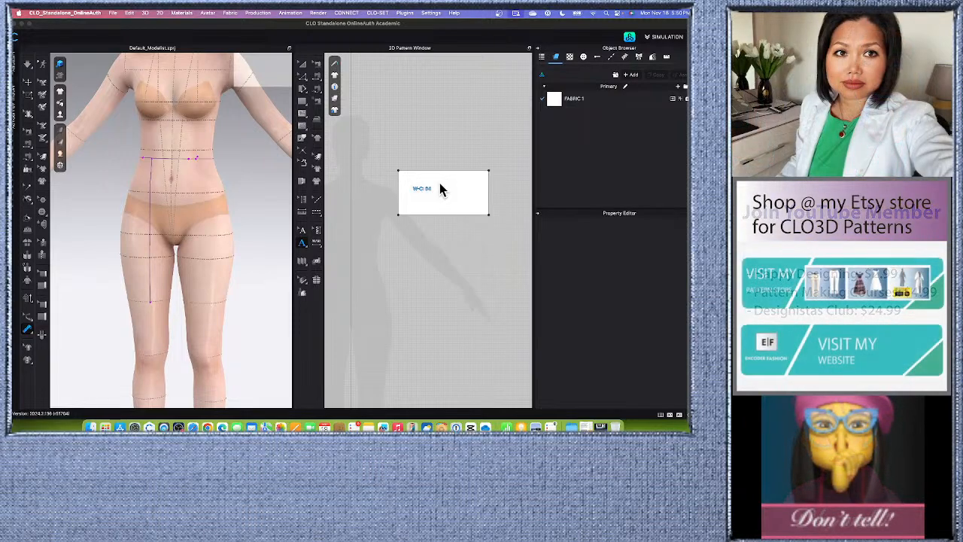
pyautogui.write(' cm')
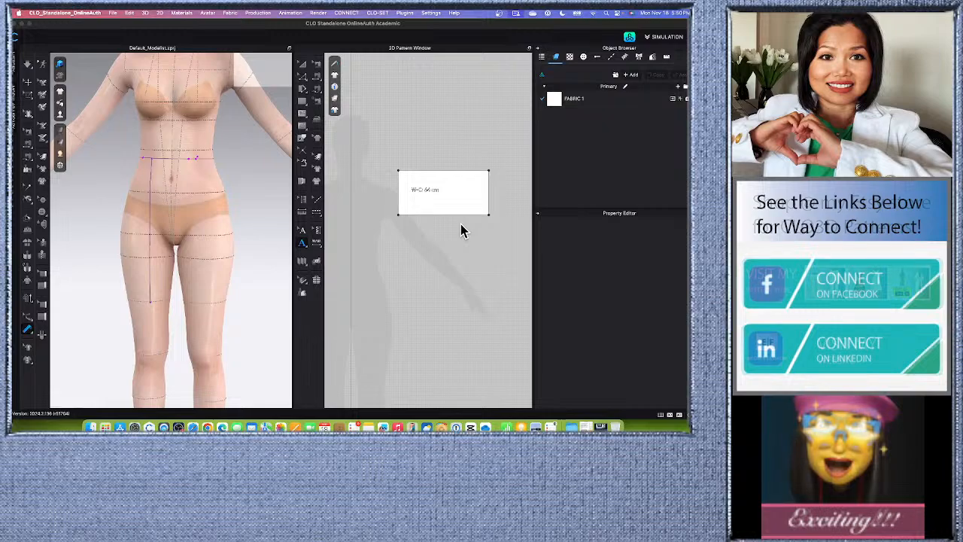
pyautogui.write('Sk')
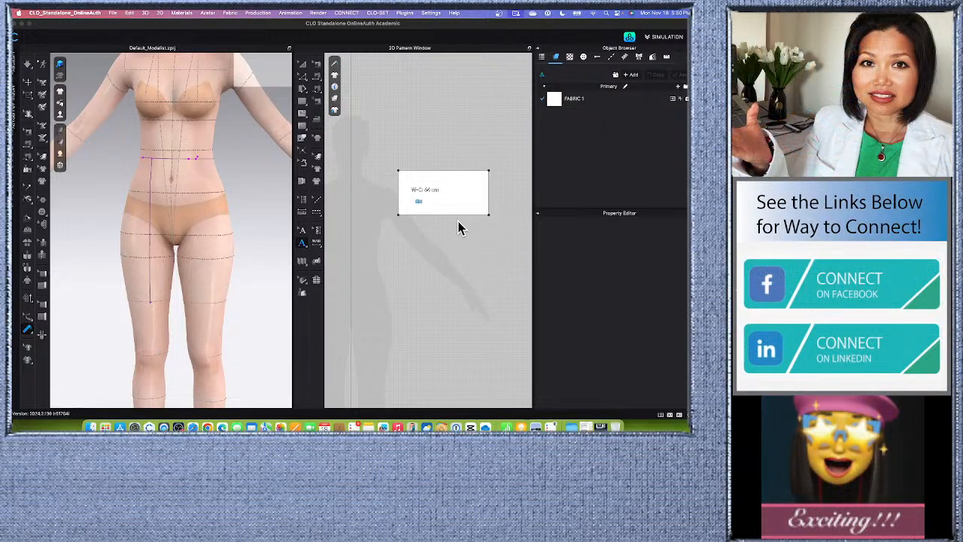
pyautogui.write('irt-L')
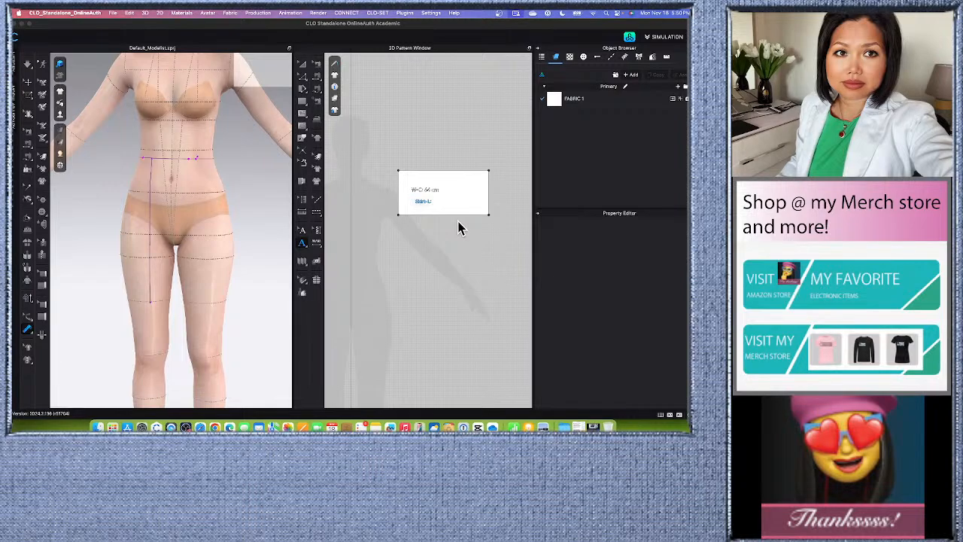
pyautogui.write(': 48 cm')
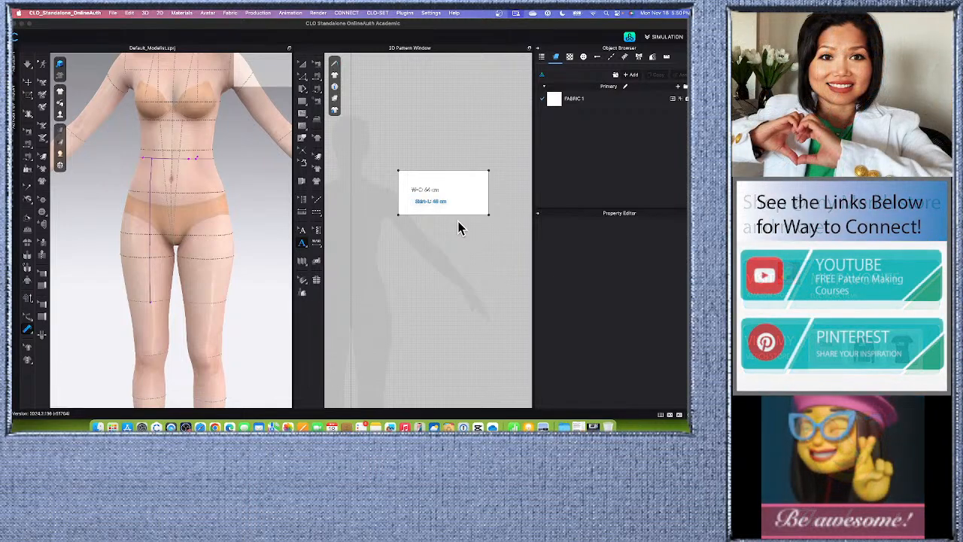
# Add a second pattern annotation, "Skirt-L: 46 cm", below the waist note on the rectangle.
pyautogui.click(302, 230)
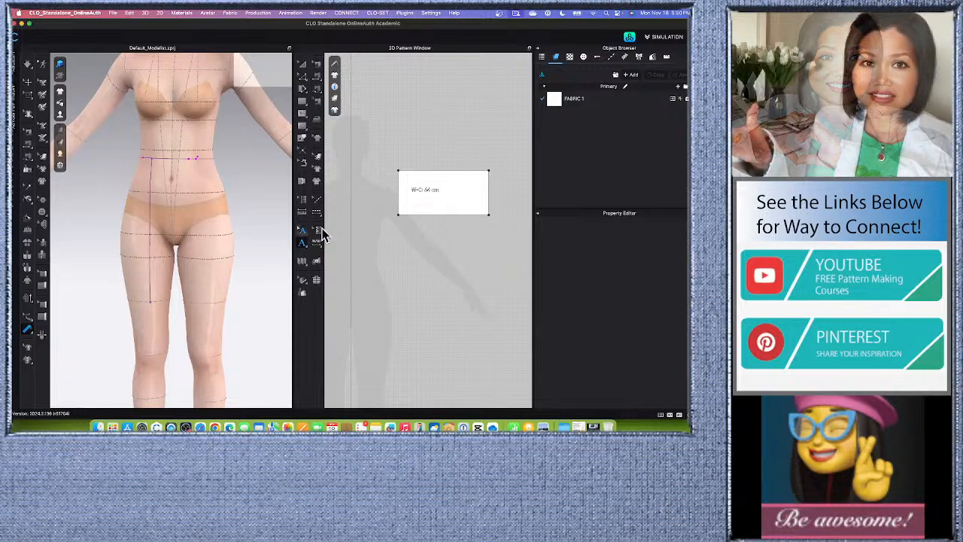
# Shrink the annotated rectangle in width and height so it fits closely around its two notes, and deselect it.
pyautogui.click(302, 63)
pyautogui.click(489, 194)
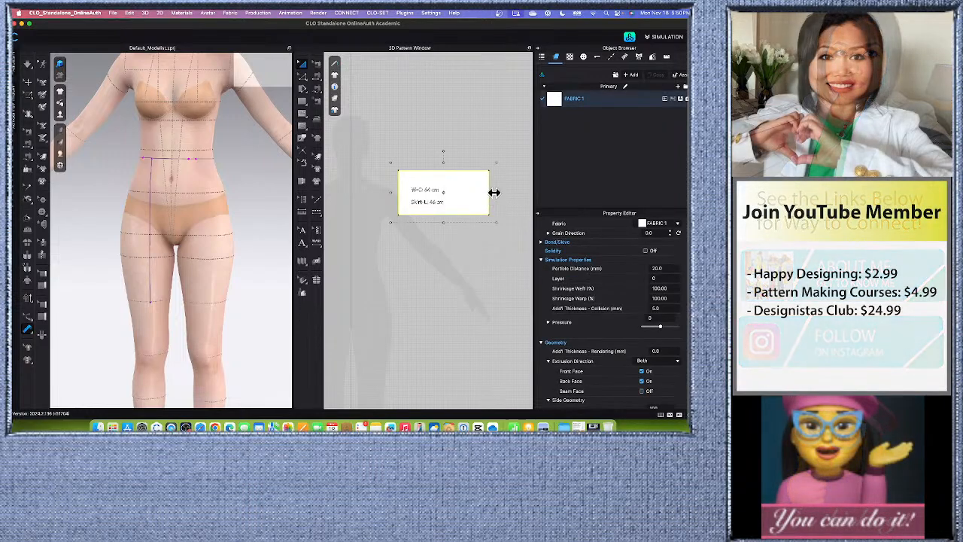
pyautogui.moveTo(494, 192); pyautogui.dragTo(481, 191)
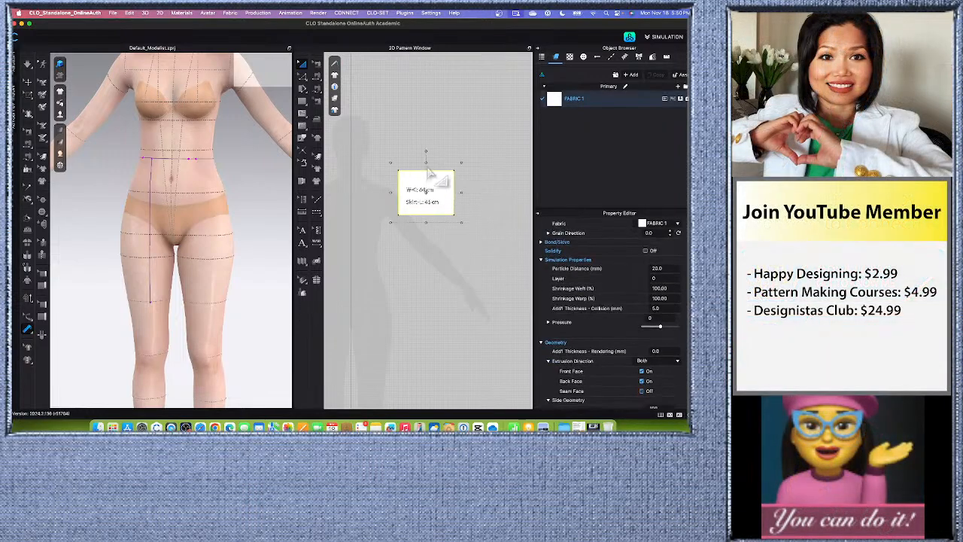
pyautogui.moveTo(426, 161); pyautogui.dragTo(426, 176)
pyautogui.click(445, 260)
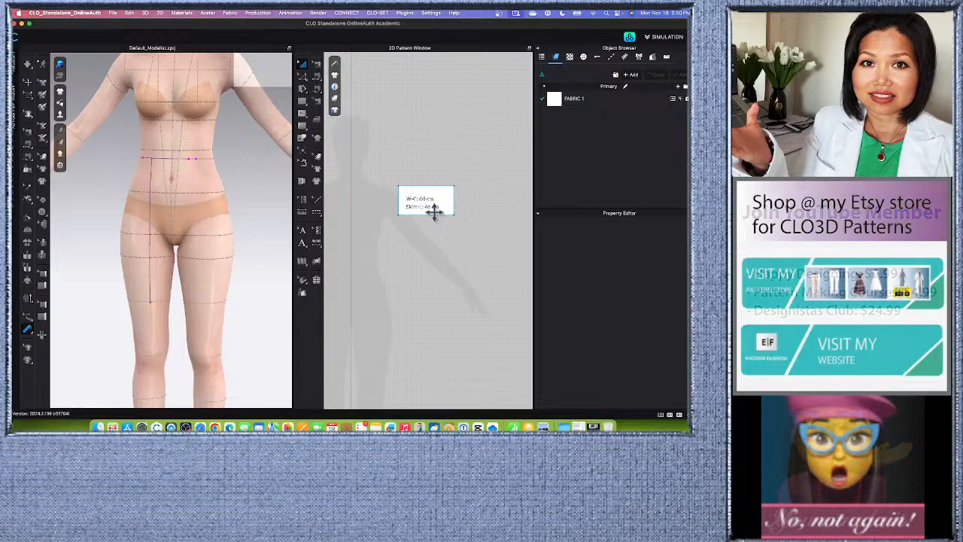
# Move the rectangle with the waist and skirt length notes to the empty area beside the avatar silhouette's hand.
pyautogui.moveTo(434, 212); pyautogui.dragTo(469, 198)
pyautogui.scroll(-5, 419, 243)
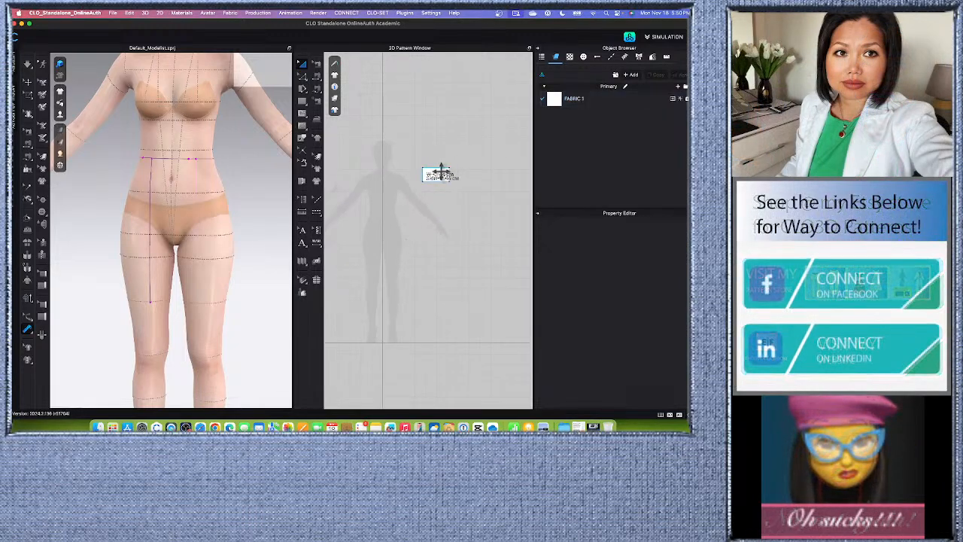
pyautogui.scroll(3, 444, 178)
pyautogui.scroll(-3, 452, 184)
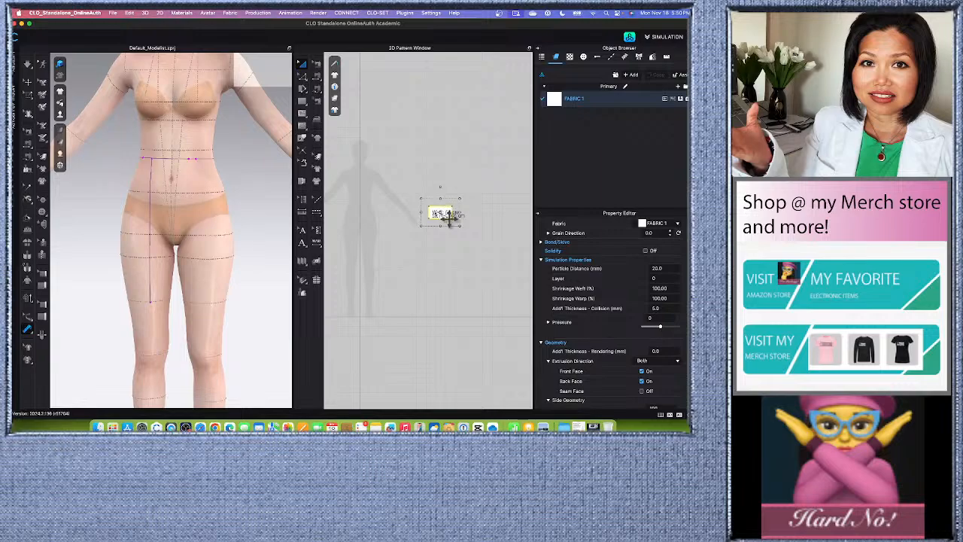
pyautogui.click(443, 216)
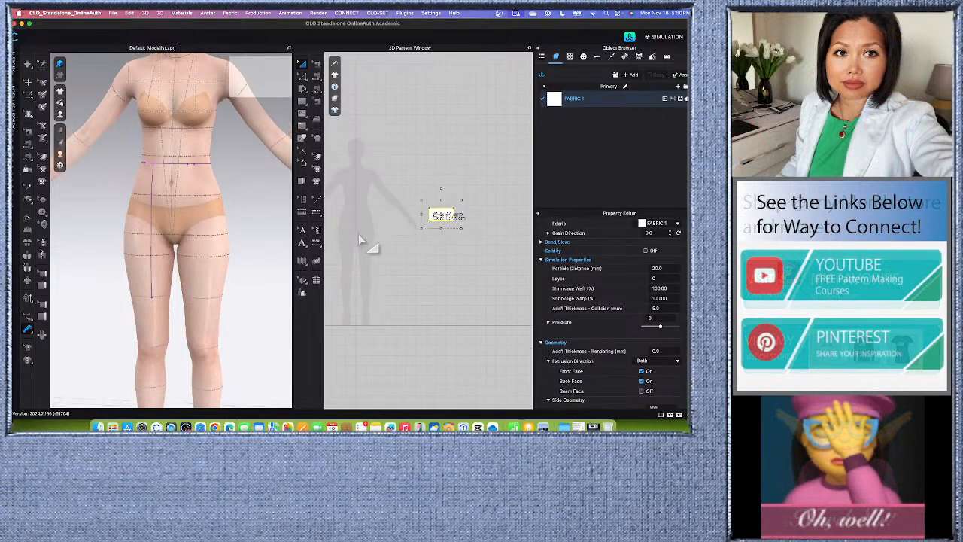
# Delete the skirt length and waist tape measures from the 3D avatar.
pyautogui.scroll(-5, 205, 239)
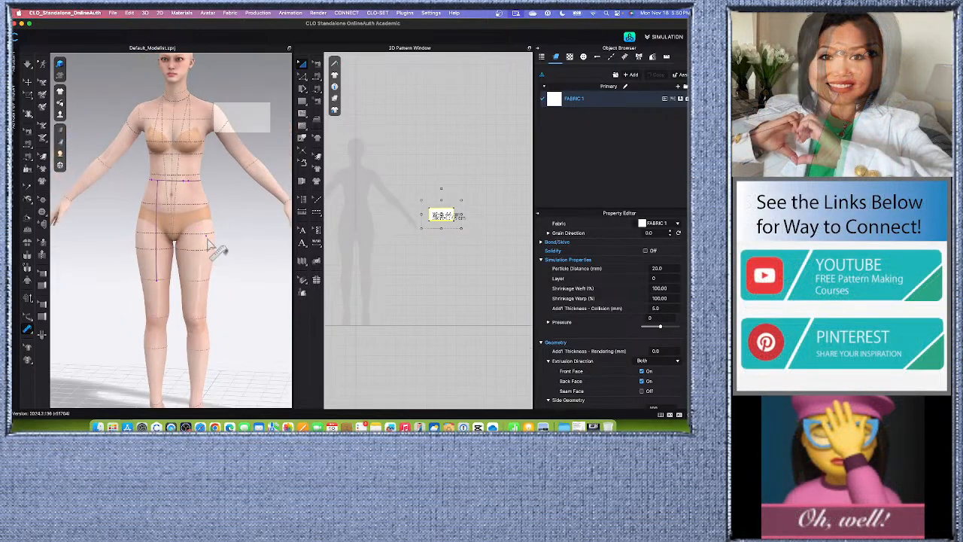
pyautogui.scroll(1, 210, 239)
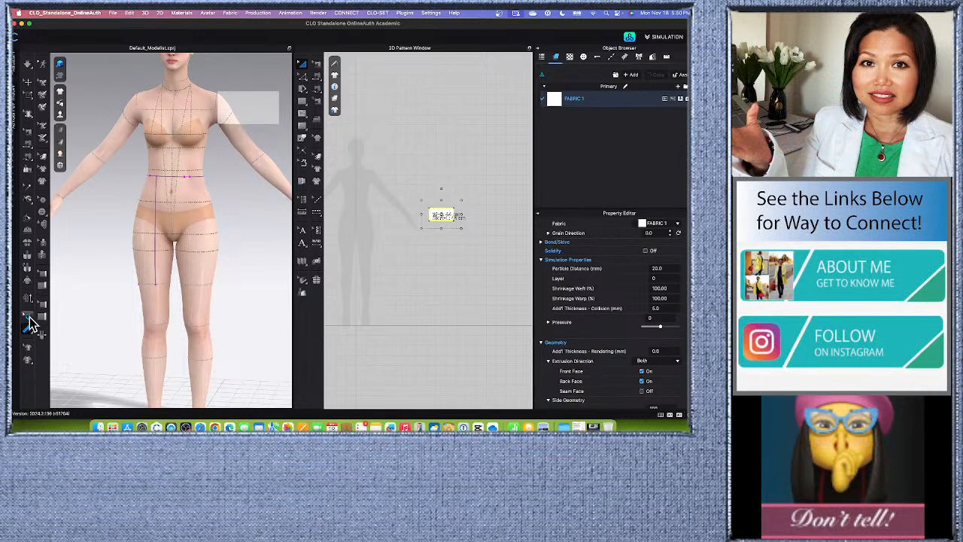
pyautogui.click(28, 317)
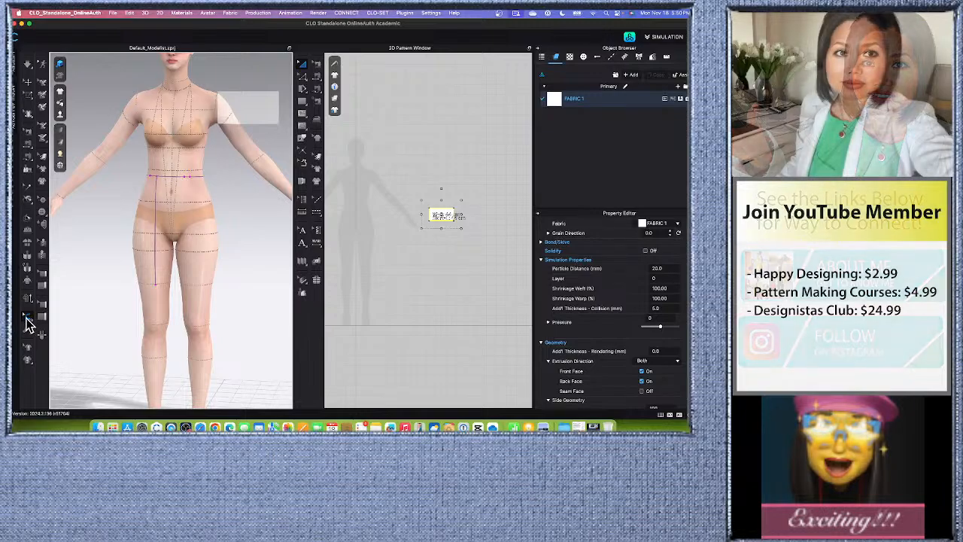
pyautogui.click(165, 256)
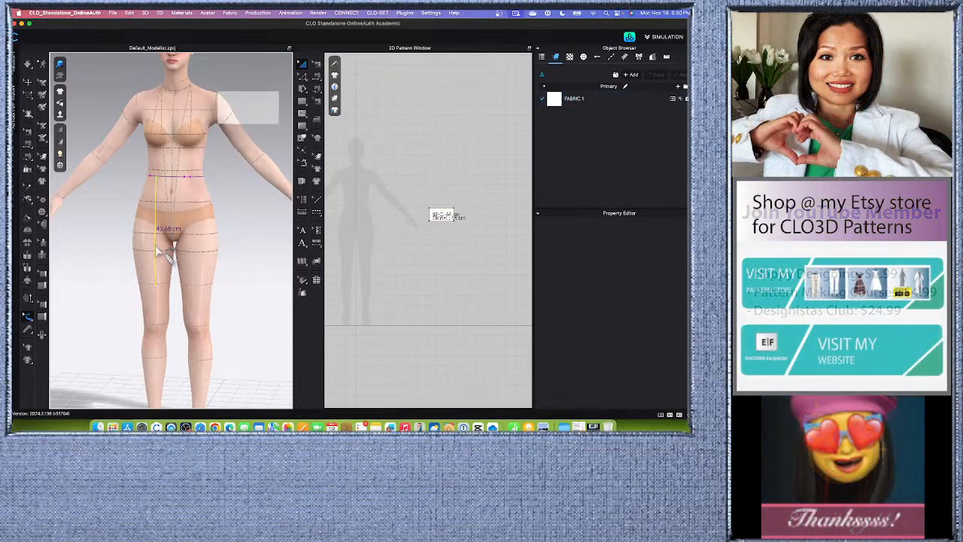
pyautogui.rightClick(157, 248)
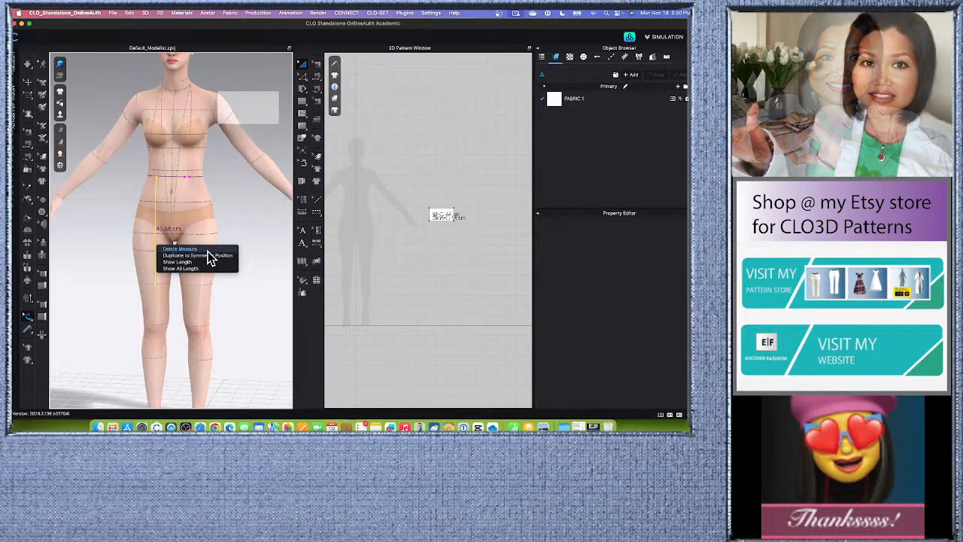
pyautogui.click(180, 249)
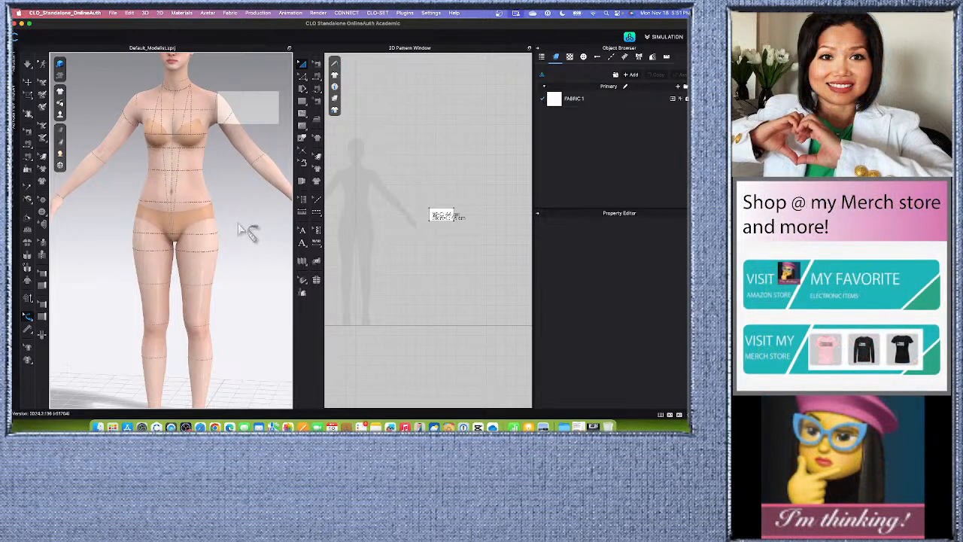
pyautogui.scroll(-5, 237, 192)
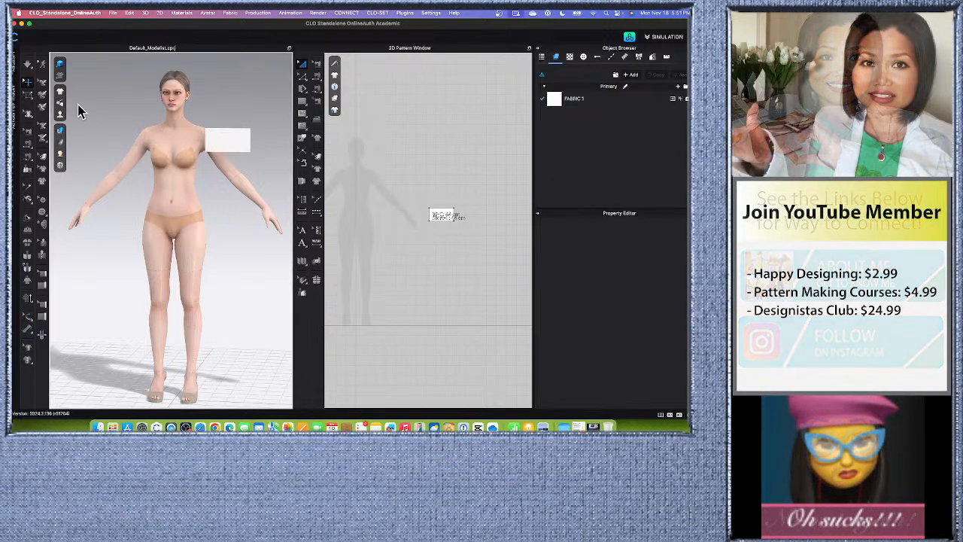
pyautogui.scroll(3, 212, 280)
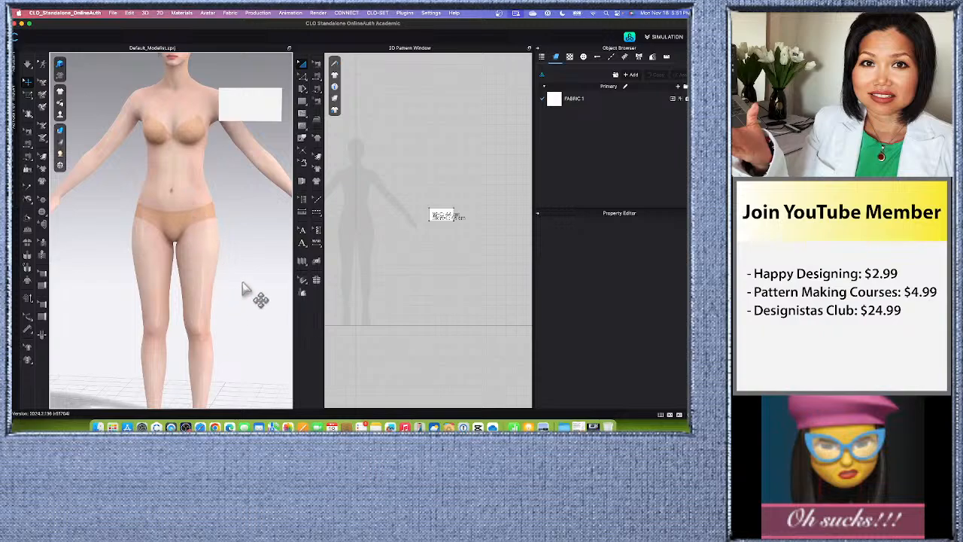
pyautogui.scroll(-3, 242, 288)
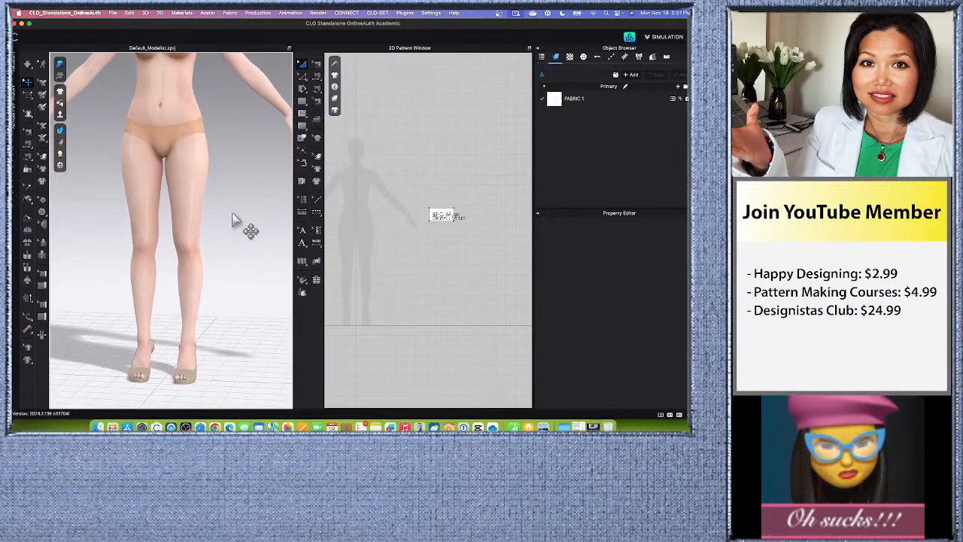
pyautogui.rightClick(210, 257)
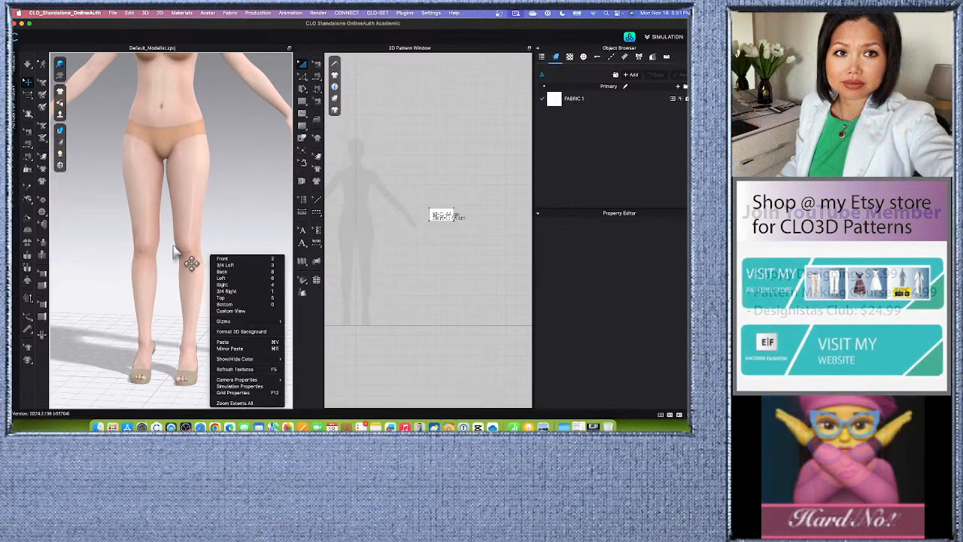
pyautogui.rightClick(175, 248)
pyautogui.click(220, 200)
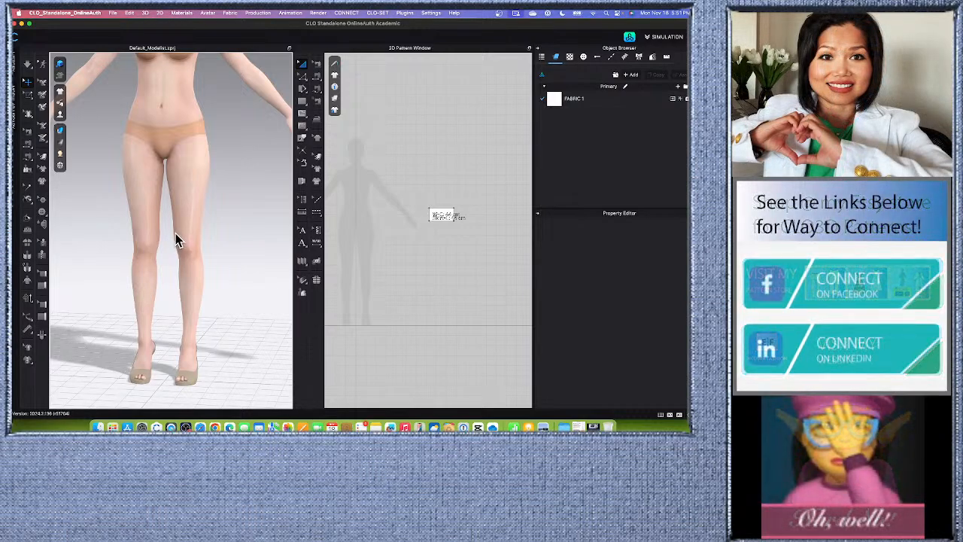
pyautogui.scroll(-5, 177, 233)
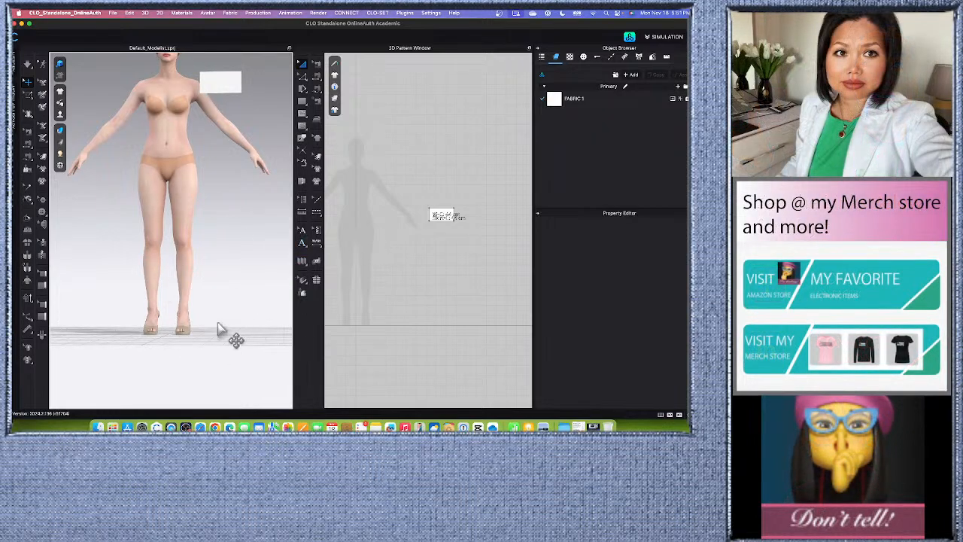
pyautogui.moveTo(211, 295); pyautogui.dragTo(211, 314, button='middle')
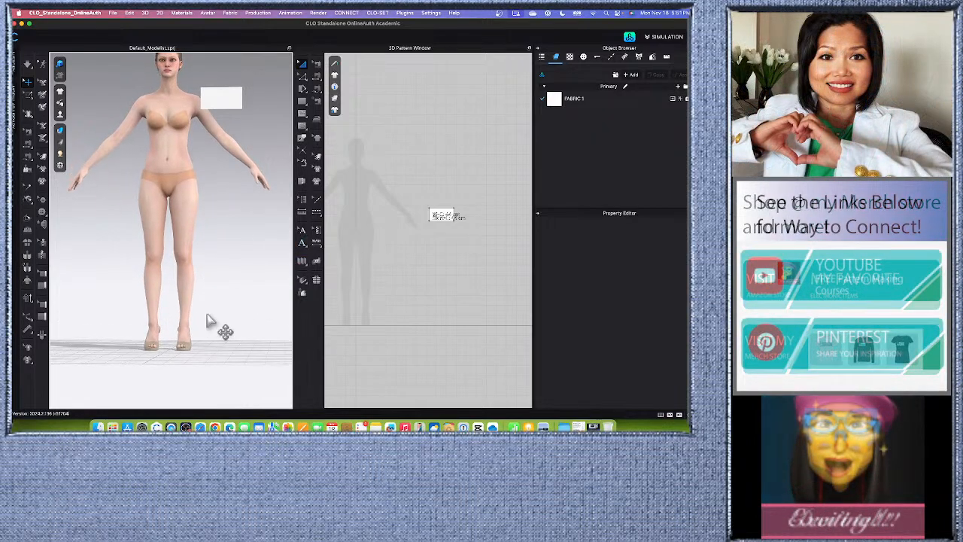
pyautogui.click(431, 14)
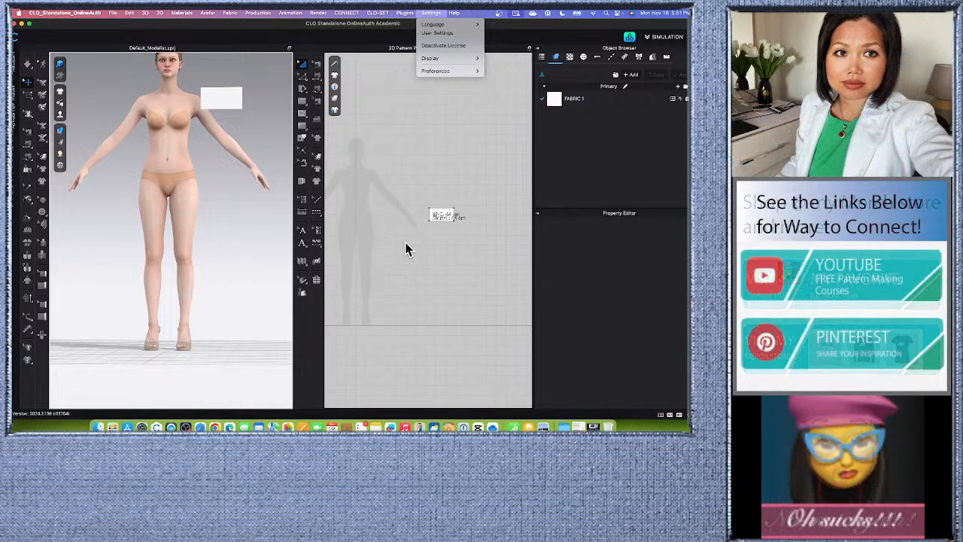
pyautogui.click(400, 277)
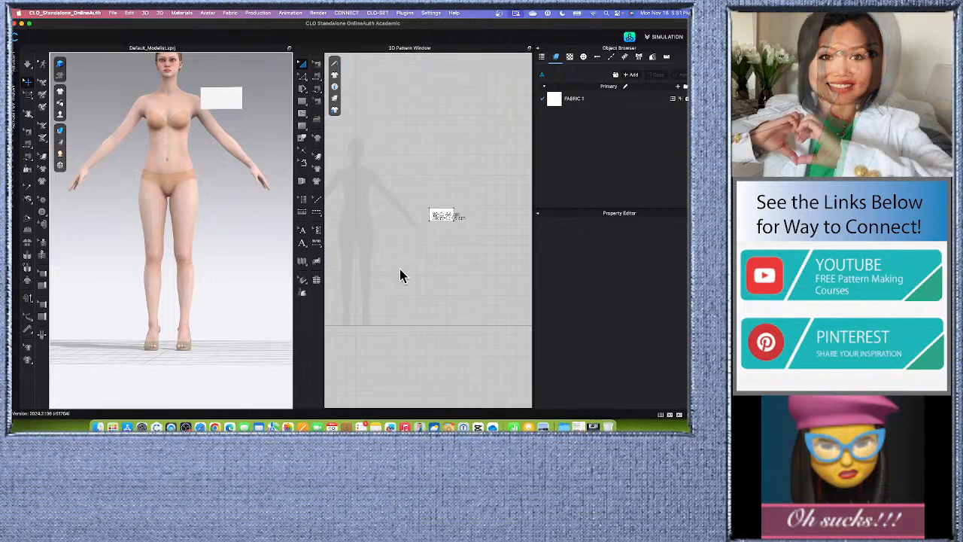
# Start a new rectangle below the measurement notes and calculate a quarter of the waist, 64/4, in Spotlight Search.
pyautogui.click(302, 105)
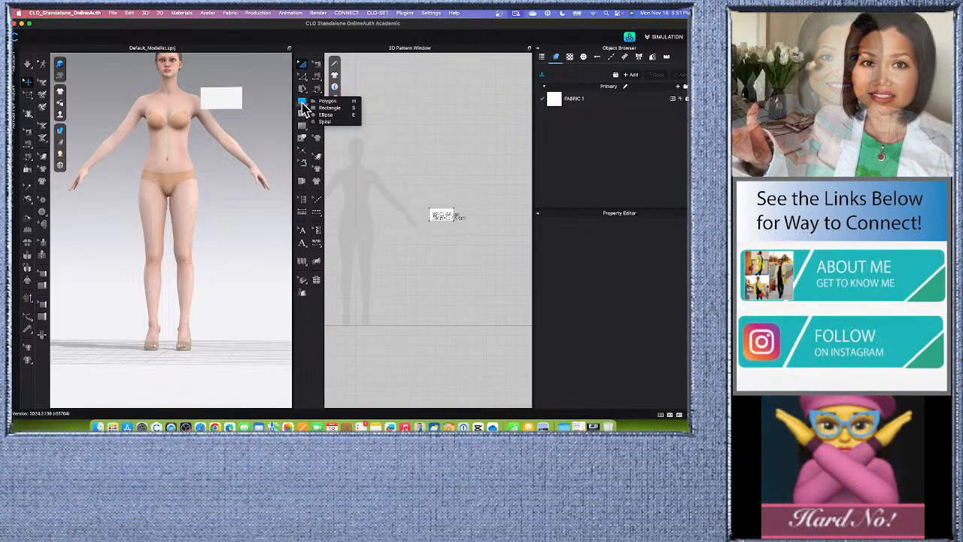
pyautogui.click(348, 110)
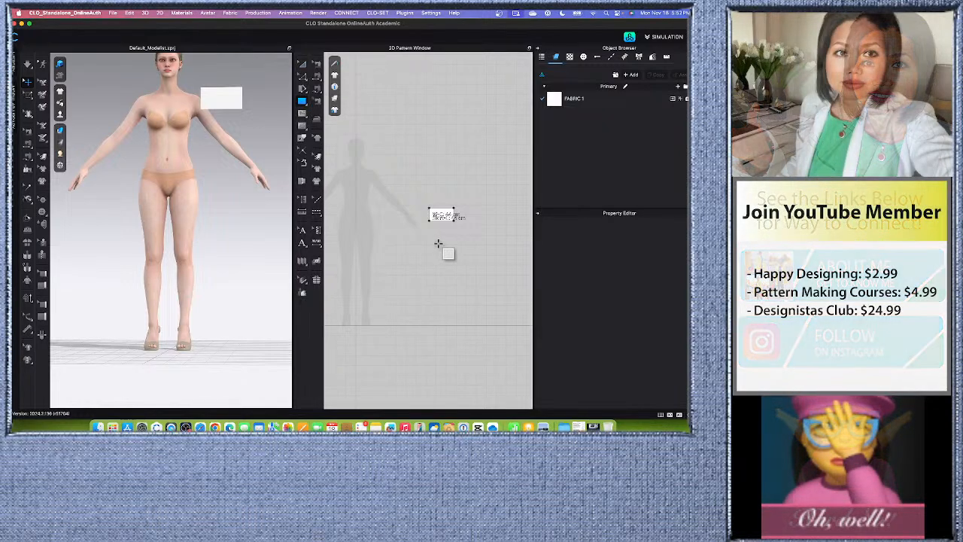
pyautogui.click(439, 243)
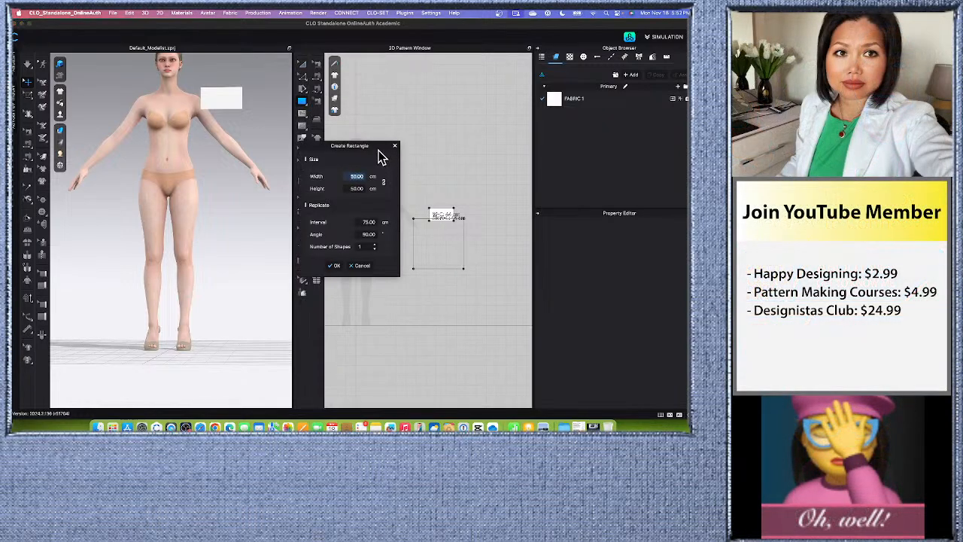
pyautogui.moveTo(380, 157); pyautogui.dragTo(354, 160)
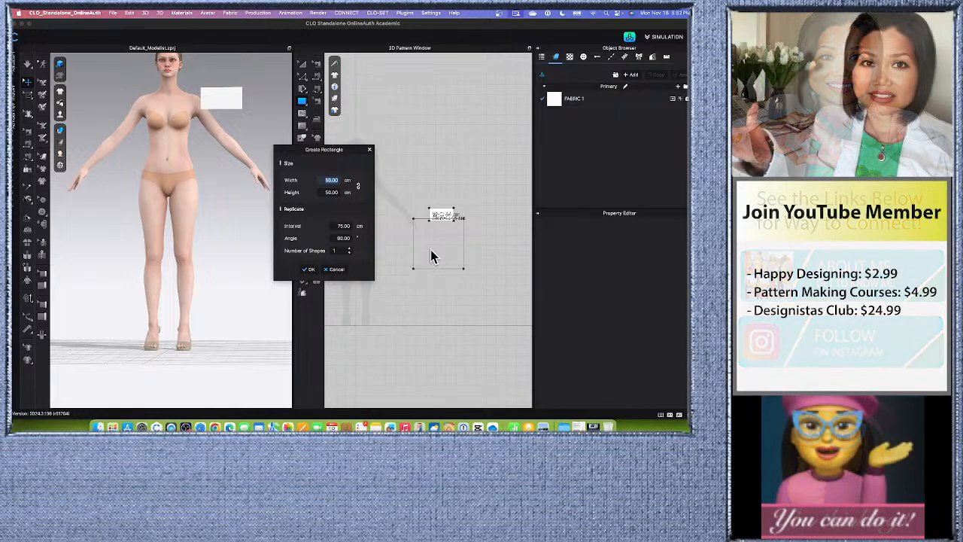
pyautogui.press('super+space')
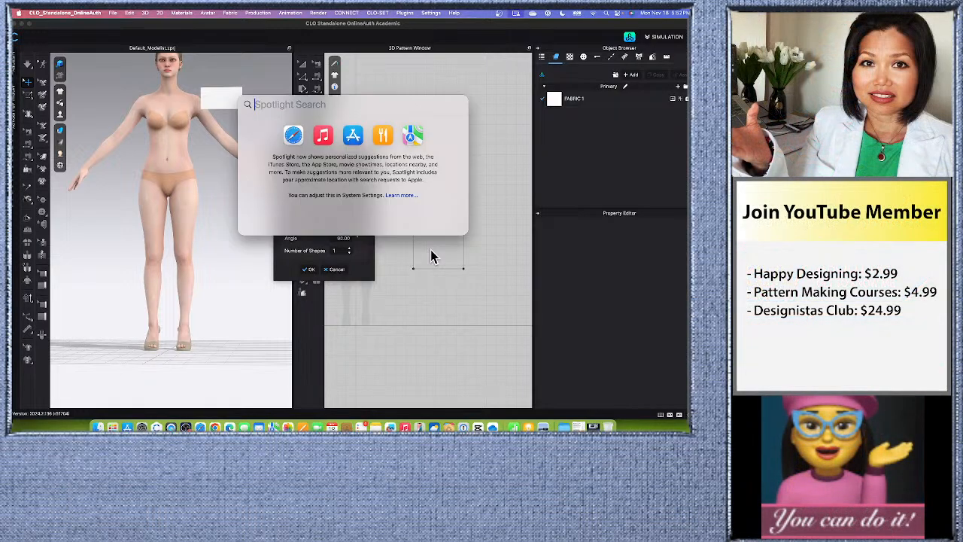
pyautogui.write('64')
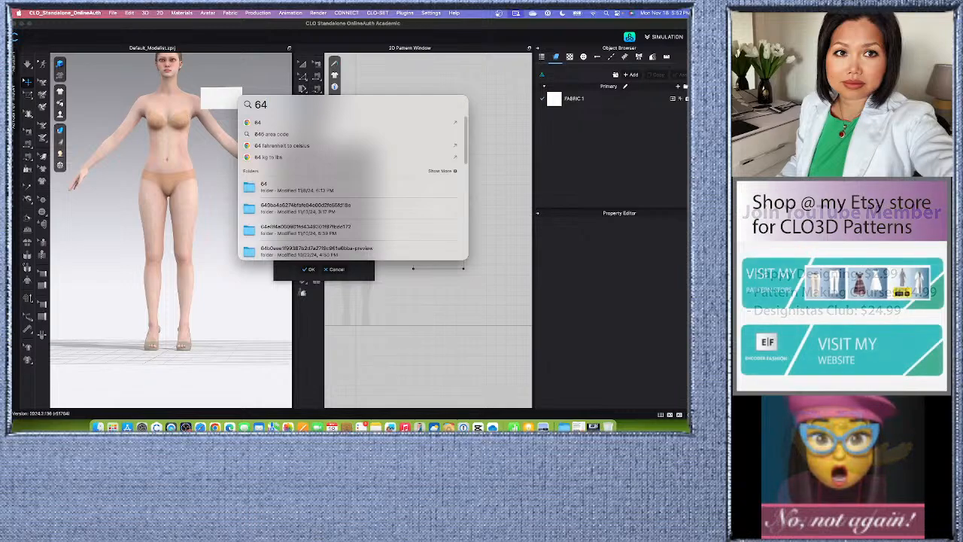
pyautogui.write('/4')
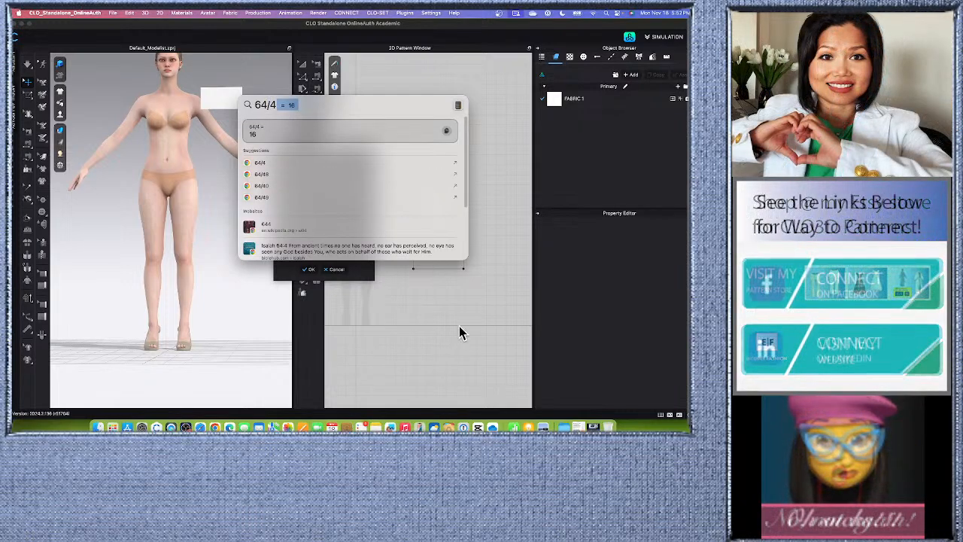
pyautogui.press('Escape')
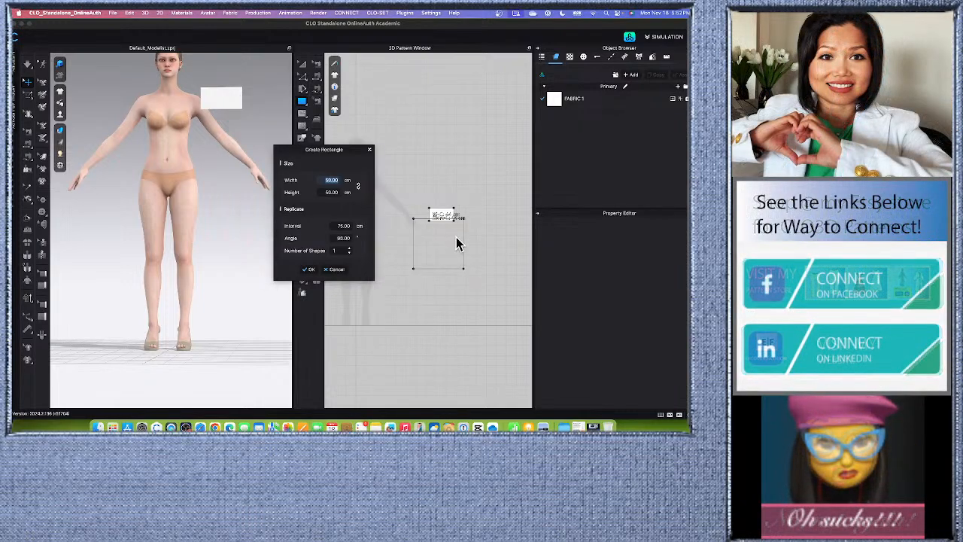
# Create two identical rectangles 16 cm wide and 4 cm high, side by side with a 24 cm interval.
pyautogui.doubleClick(324, 180)
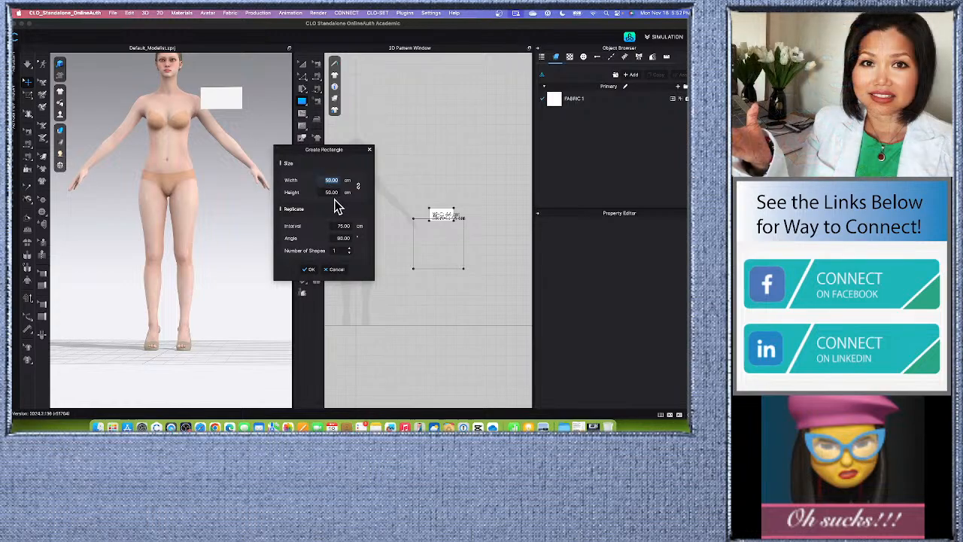
pyautogui.write('16')
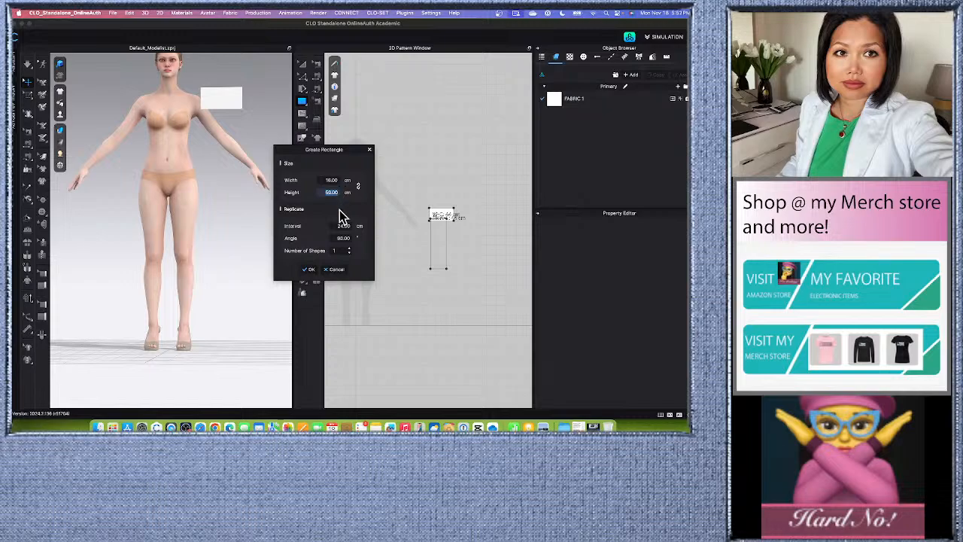
pyautogui.write('4')
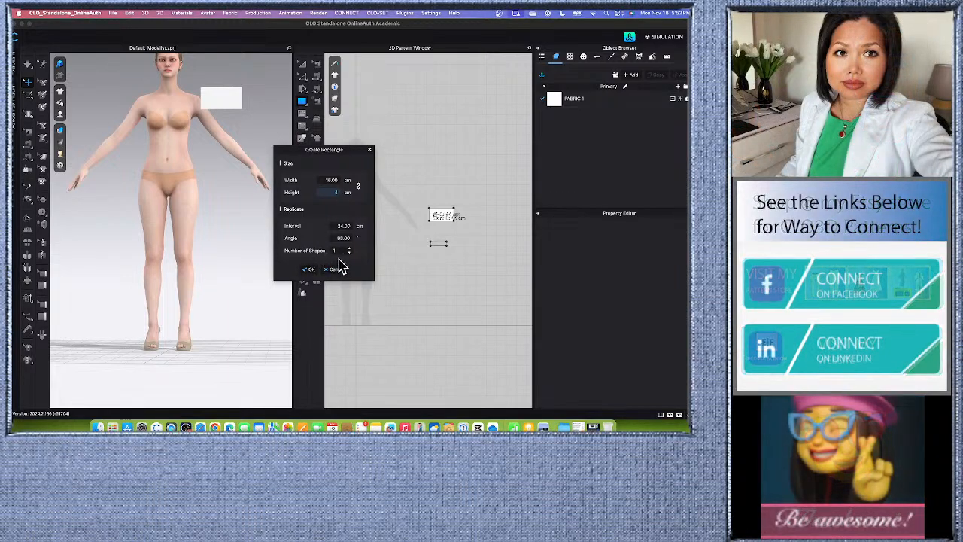
pyautogui.click(348, 248)
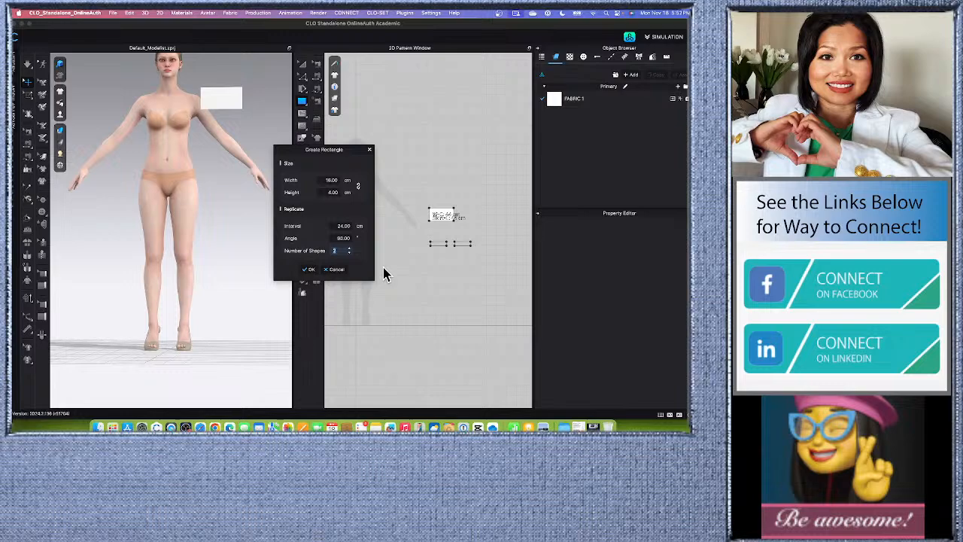
pyautogui.click(308, 269)
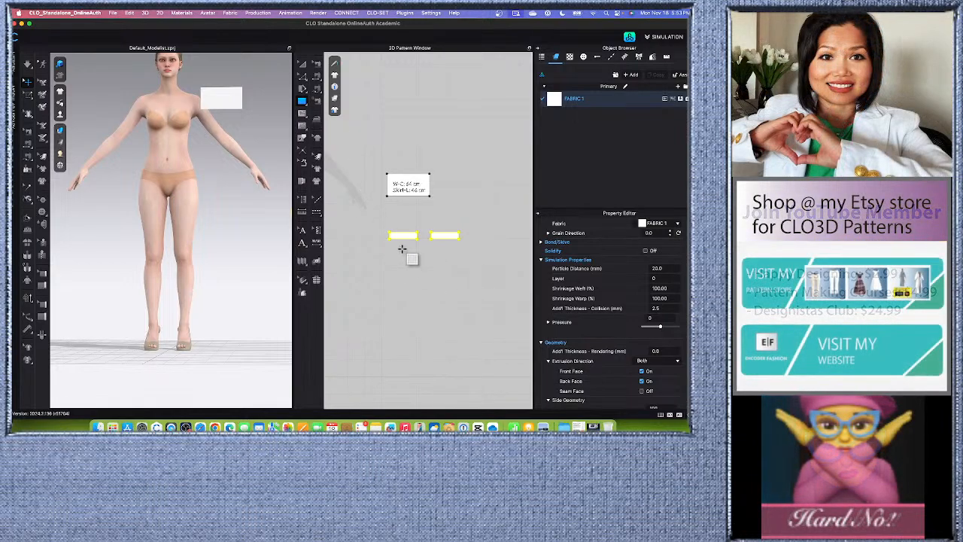
# Place the right-hand waistband rectangle directly beneath the left one, aligned with its sides, and deselect it.
pyautogui.click(305, 65)
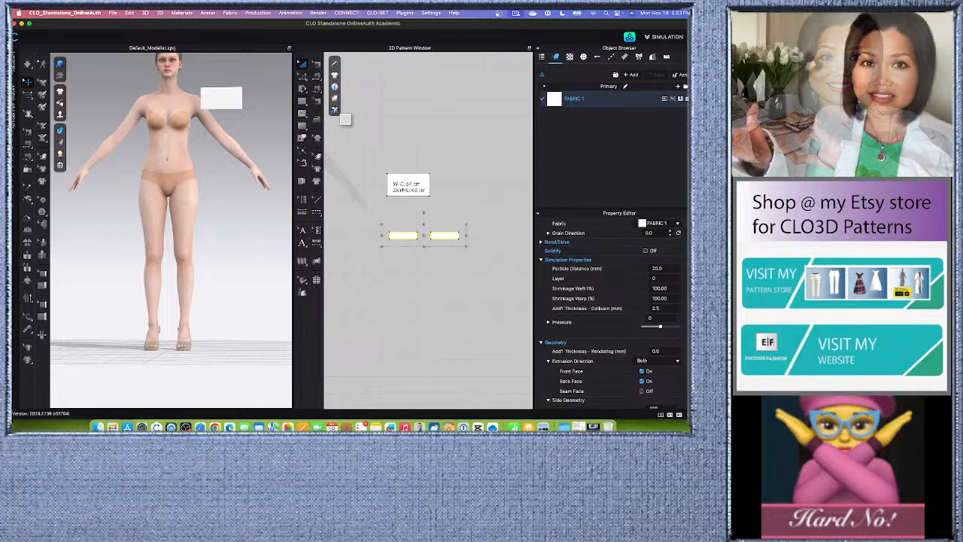
pyautogui.click(418, 304)
pyautogui.click(408, 234)
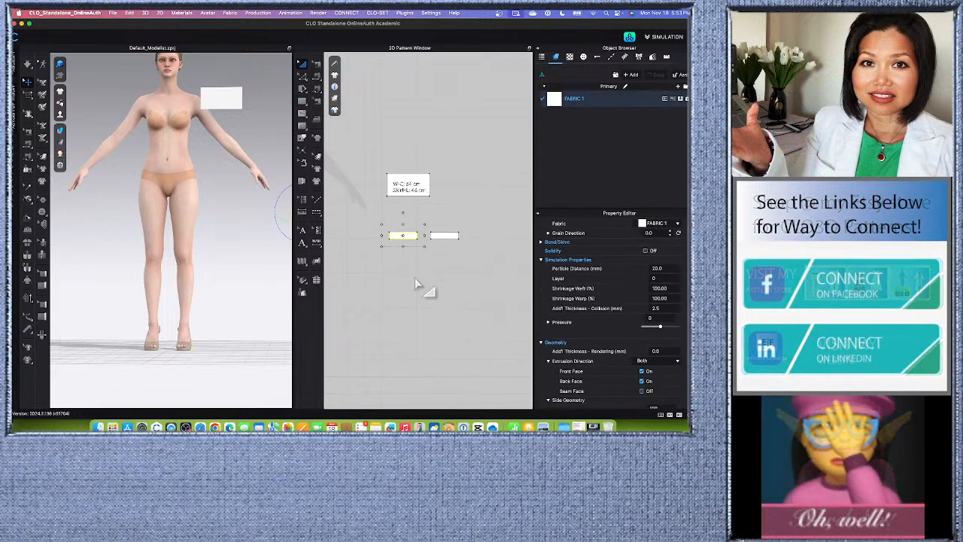
pyautogui.click(415, 278)
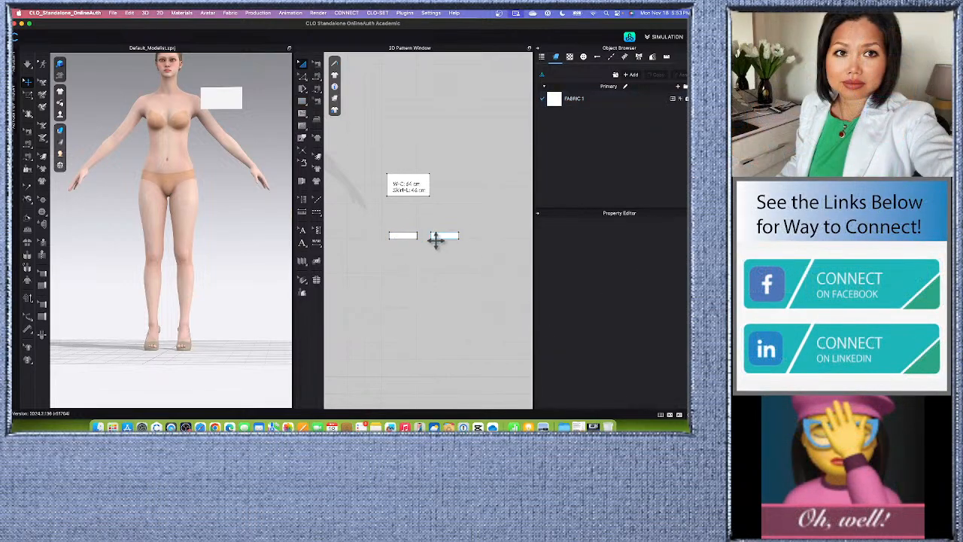
pyautogui.click(450, 237)
pyautogui.press('super+c')
pyautogui.press('super+v')
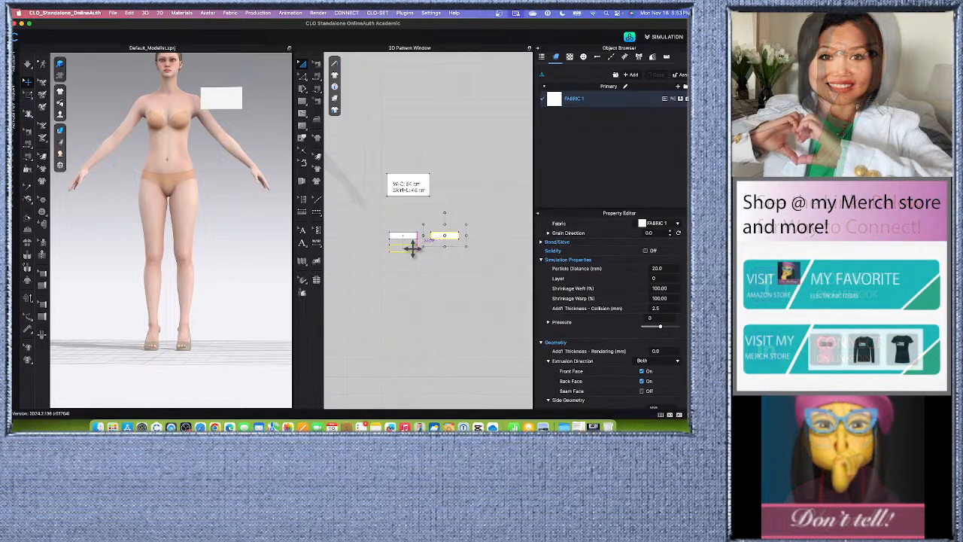
pyautogui.click(406, 289)
pyautogui.scroll(4, 405, 273)
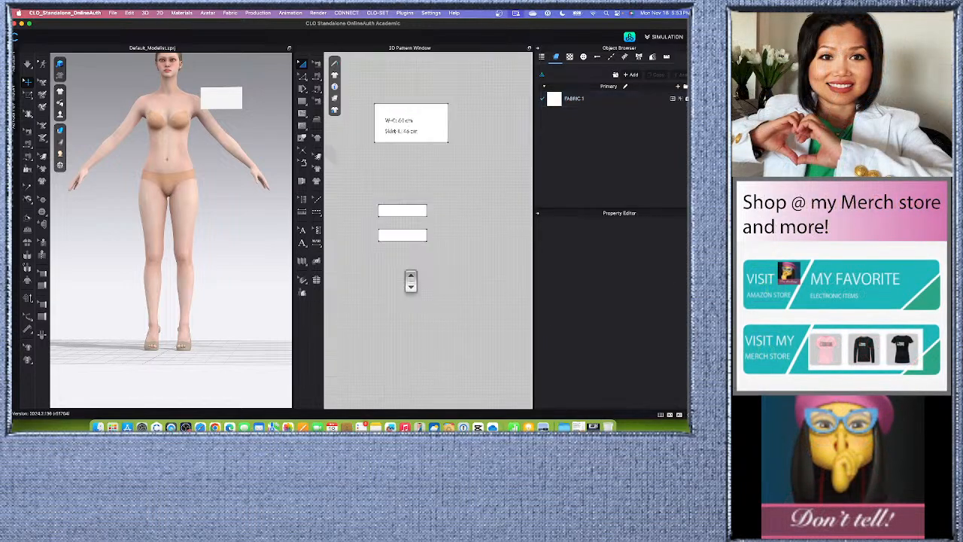
# Stretch the lower rectangle downward to a height of 42 cm to form the skirt panel, and deselect it.
pyautogui.click(406, 236)
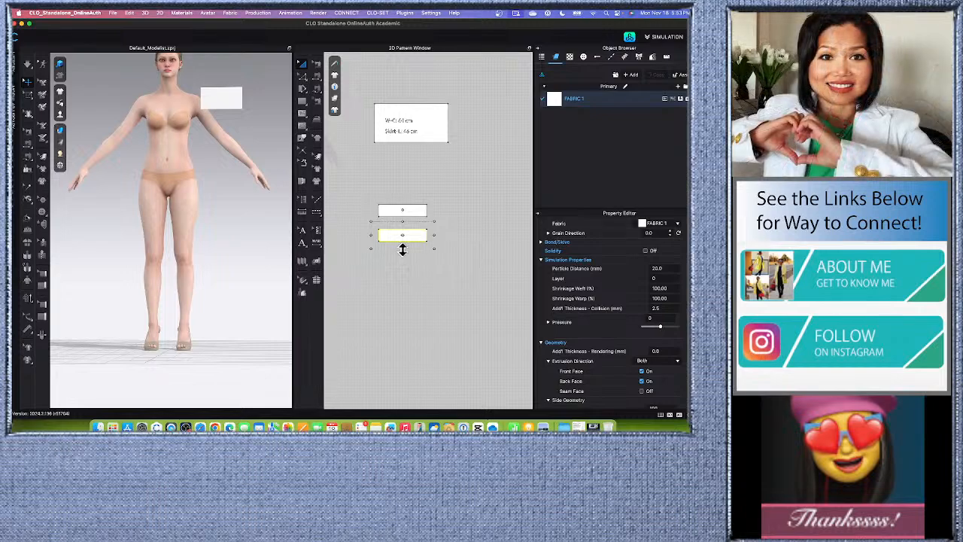
pyautogui.moveTo(402, 249); pyautogui.dragTo(397, 288)
pyautogui.moveTo(388, 165); pyautogui.dragTo(335, 173)
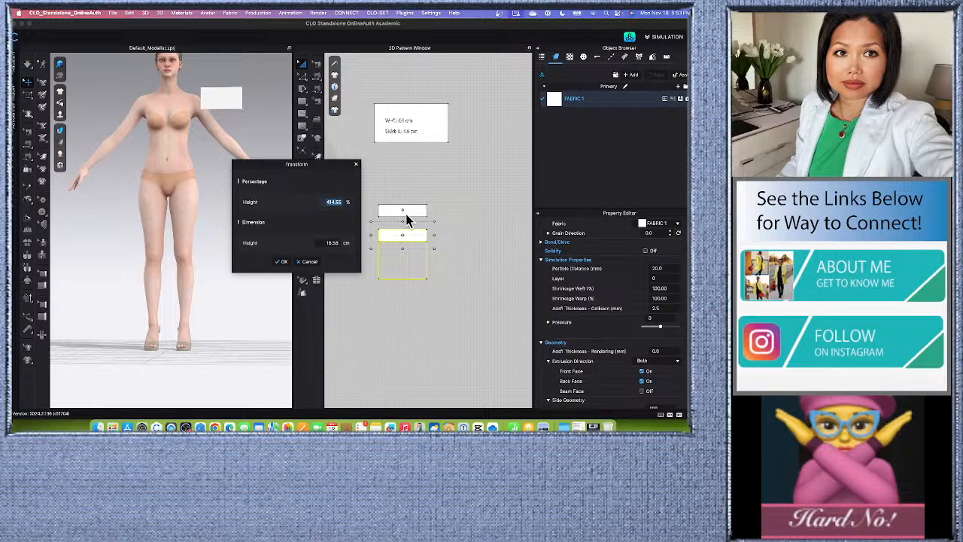
pyautogui.click(323, 242)
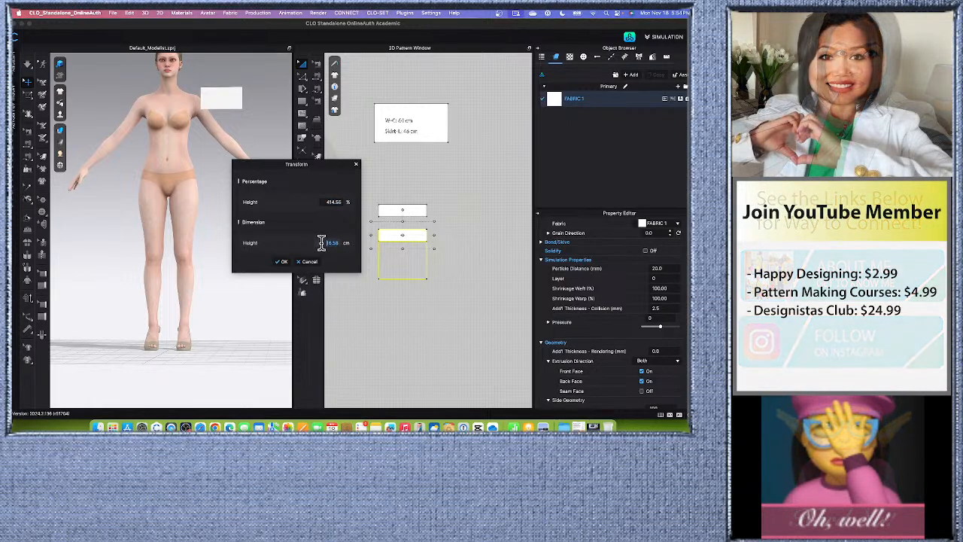
pyautogui.write('4')
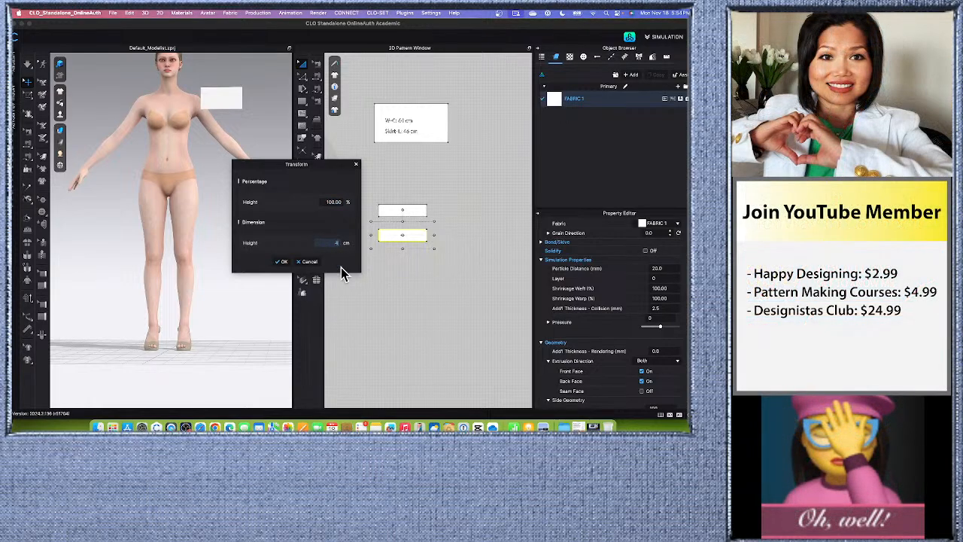
pyautogui.write('2')
pyautogui.press('Return')
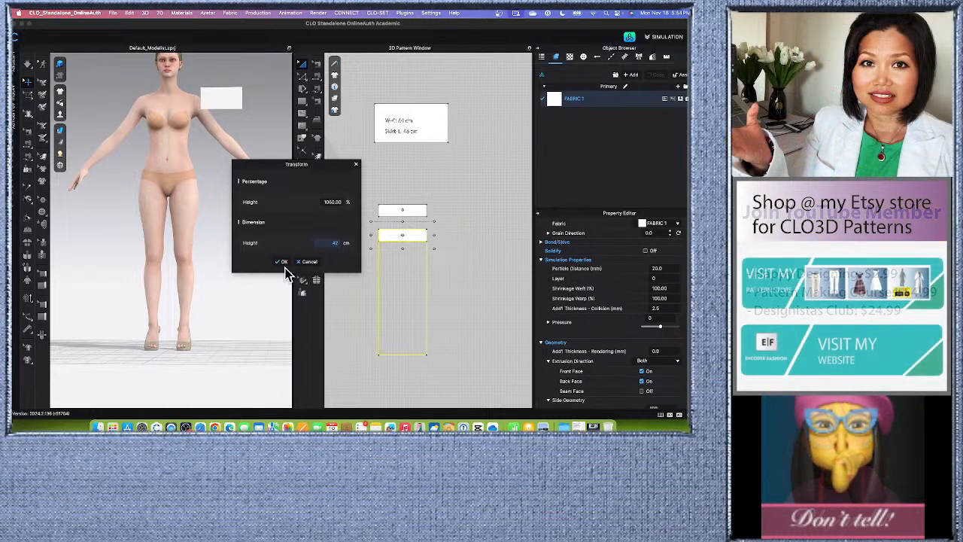
pyautogui.click(283, 264)
pyautogui.click(459, 237)
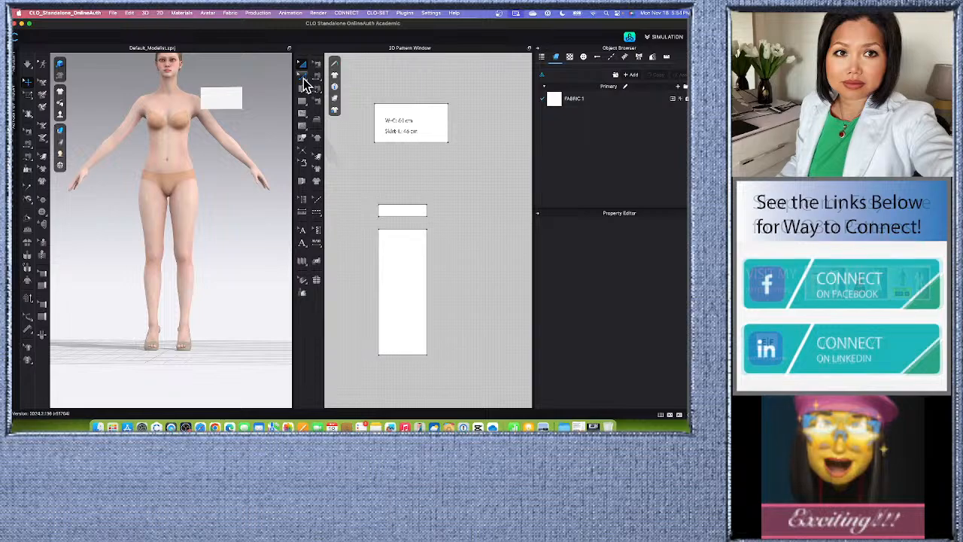
# Check the length of the waistband rectangle's short side and compare the waistband with the skirt panel.
pyautogui.click(391, 316)
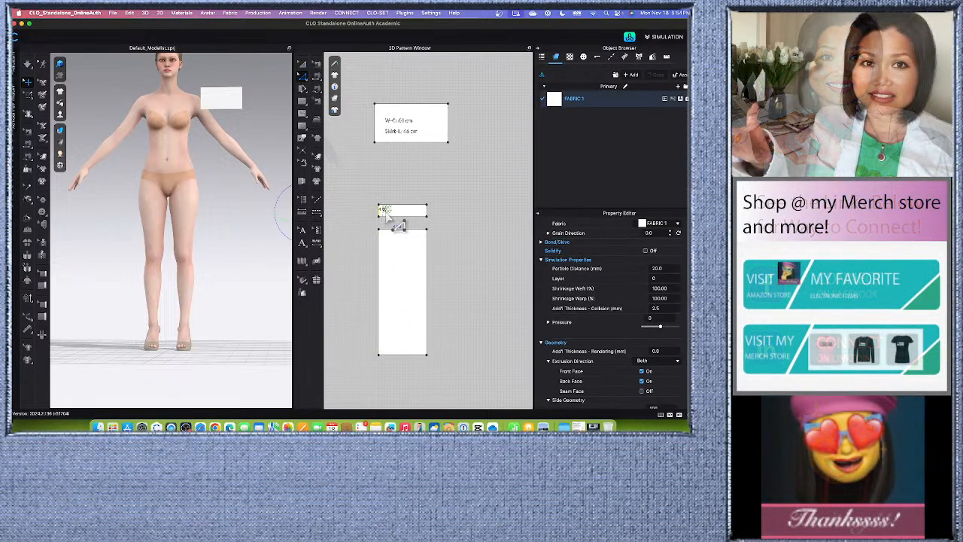
pyautogui.scroll(3, 395, 224)
pyautogui.scroll(-4, 386, 213)
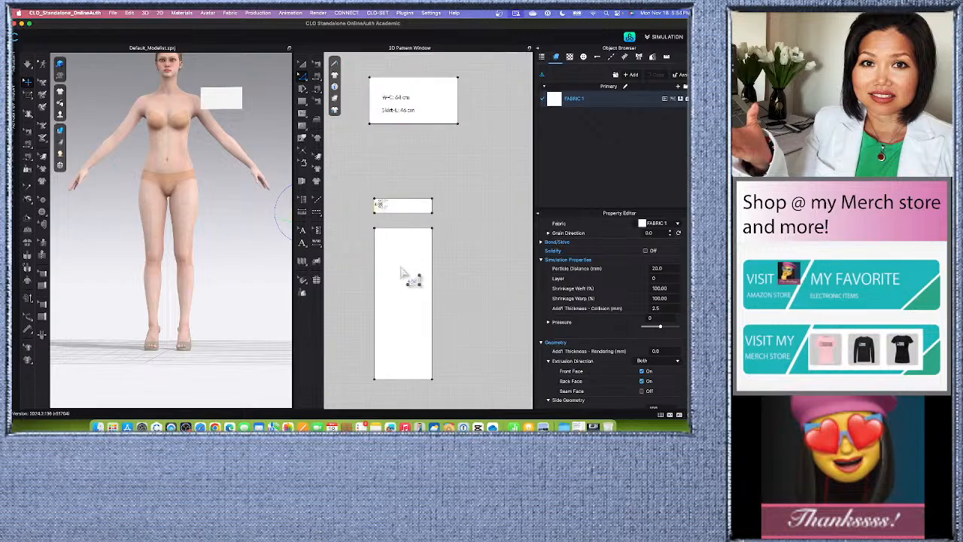
pyautogui.click(449, 205)
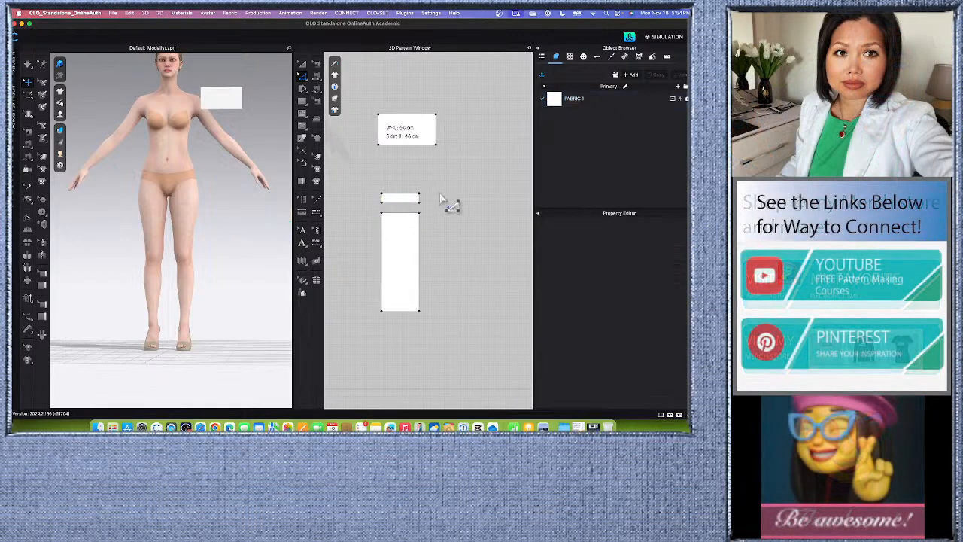
pyautogui.scroll(1, 399, 273)
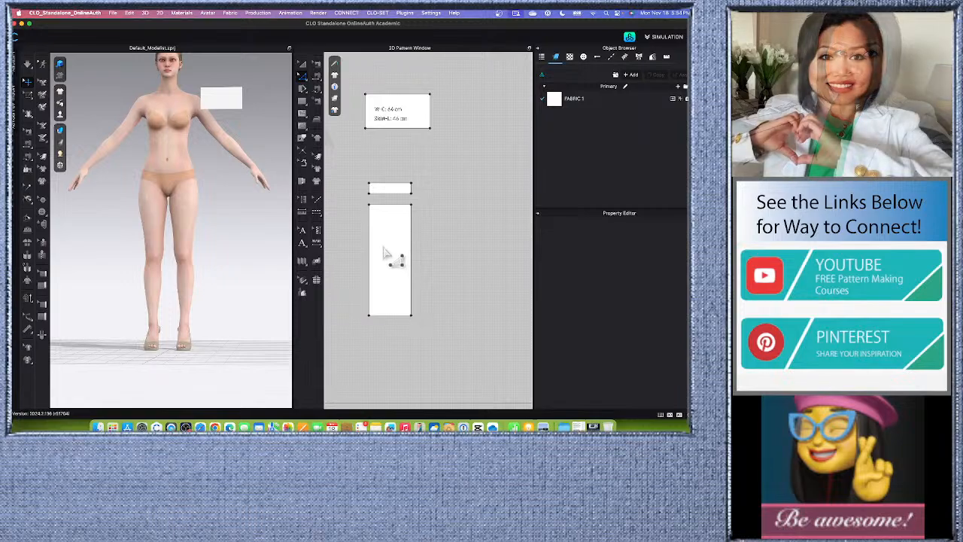
pyautogui.scroll(-2, 389, 259)
pyautogui.scroll(1, 393, 259)
pyautogui.scroll(1, 393, 260)
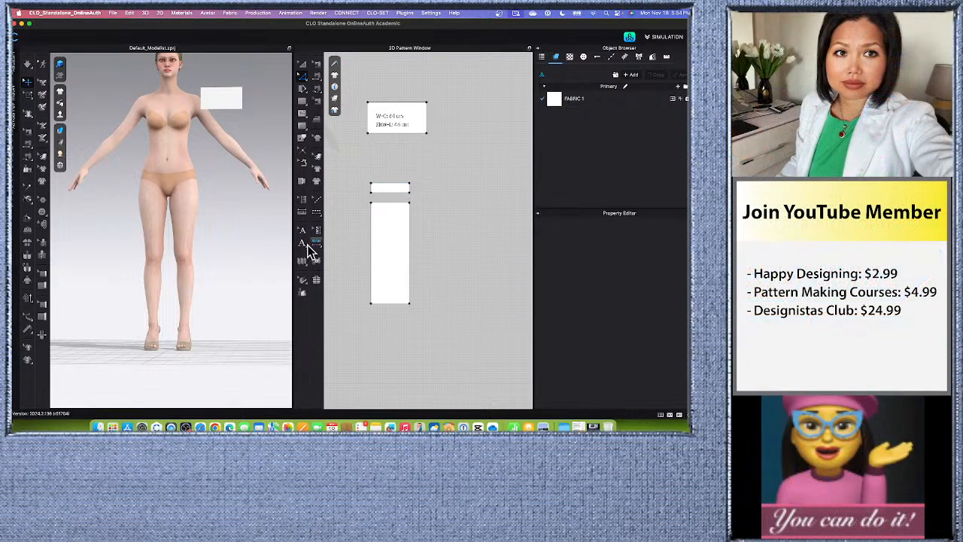
# Add a linked copy of the skirt panel beside it and paste an unlinked third panel about 20 cm further along.
pyautogui.click(393, 247)
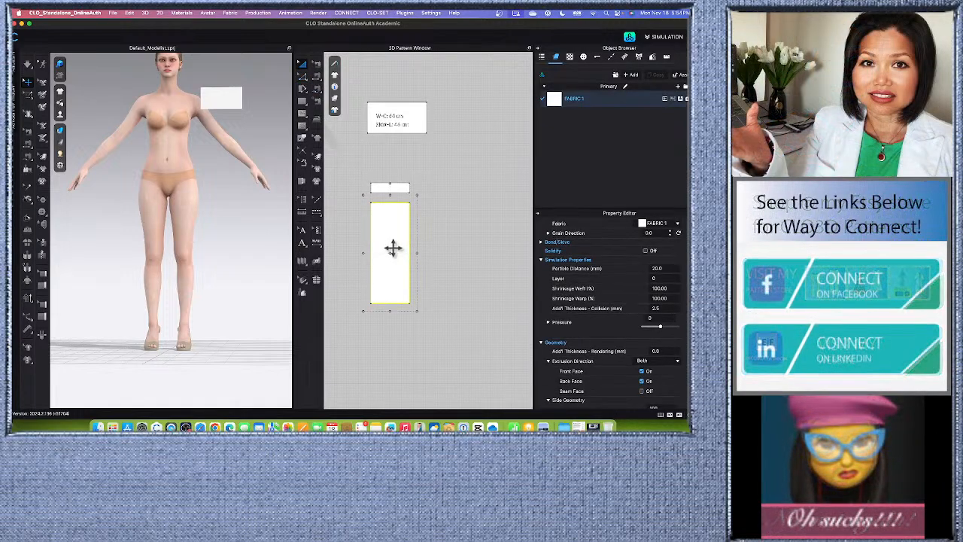
pyautogui.moveTo(392, 248); pyautogui.dragTo(436, 254)
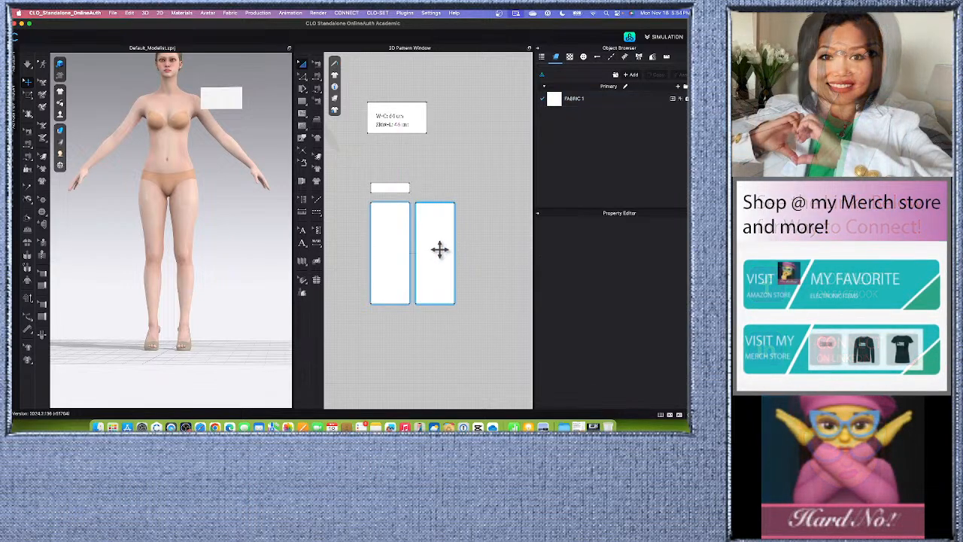
pyautogui.click(439, 249)
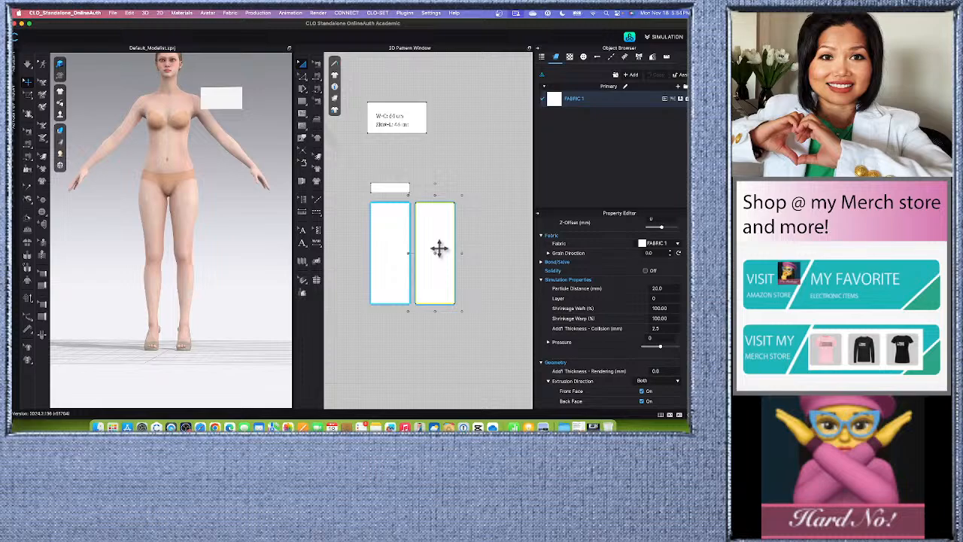
pyautogui.rightClick(439, 249)
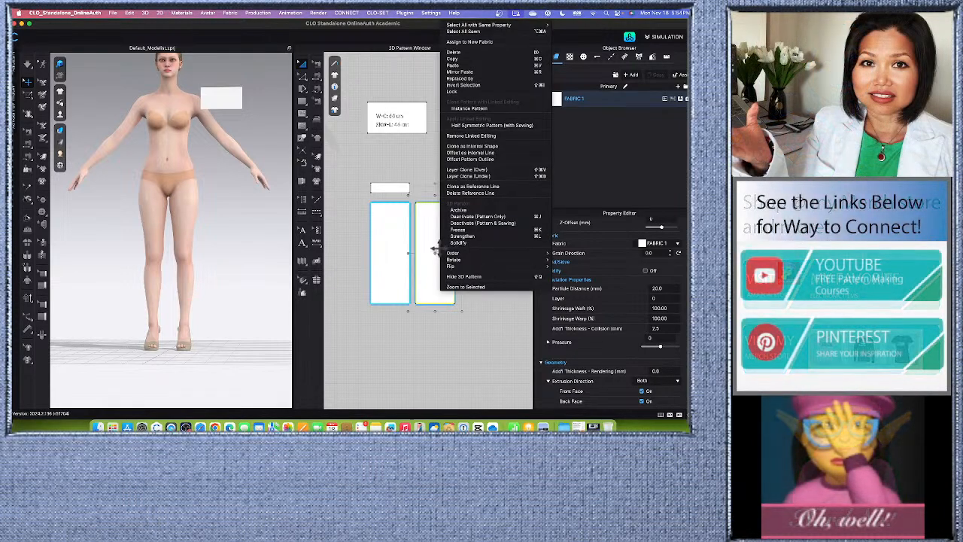
pyautogui.click(484, 329)
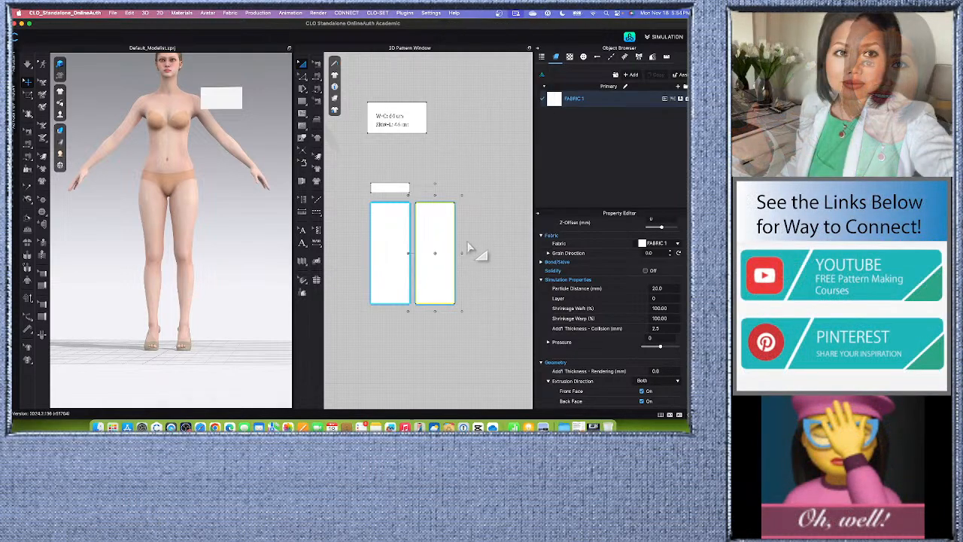
pyautogui.rightClick(469, 242)
pyautogui.click(493, 246)
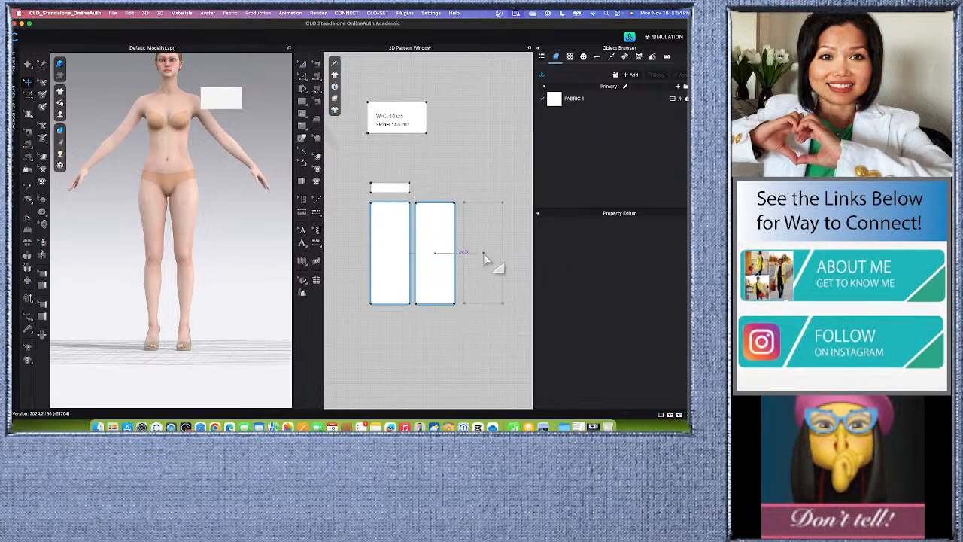
pyautogui.click(484, 255)
pyautogui.scroll(-4, 408, 240)
pyautogui.scroll(5, 443, 286)
pyautogui.scroll(-4, 439, 292)
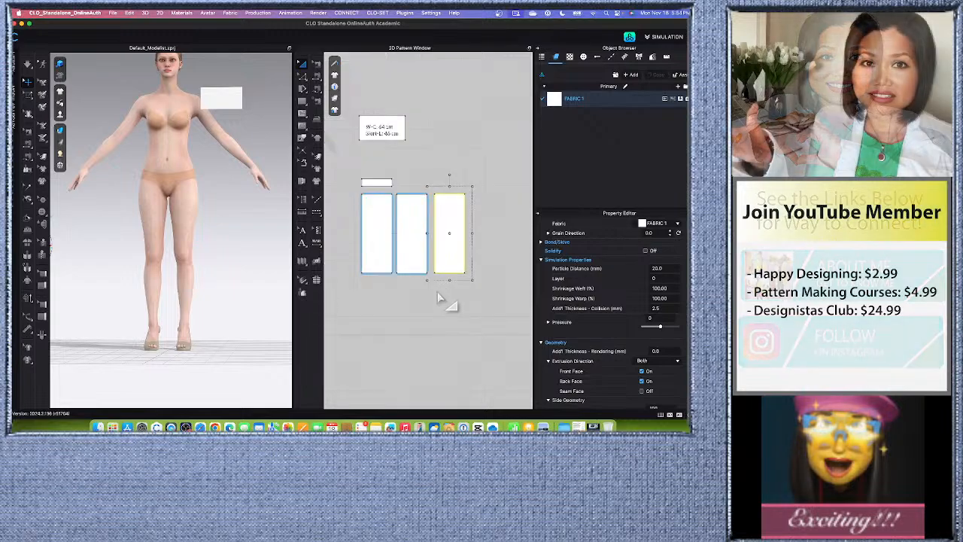
pyautogui.click(425, 324)
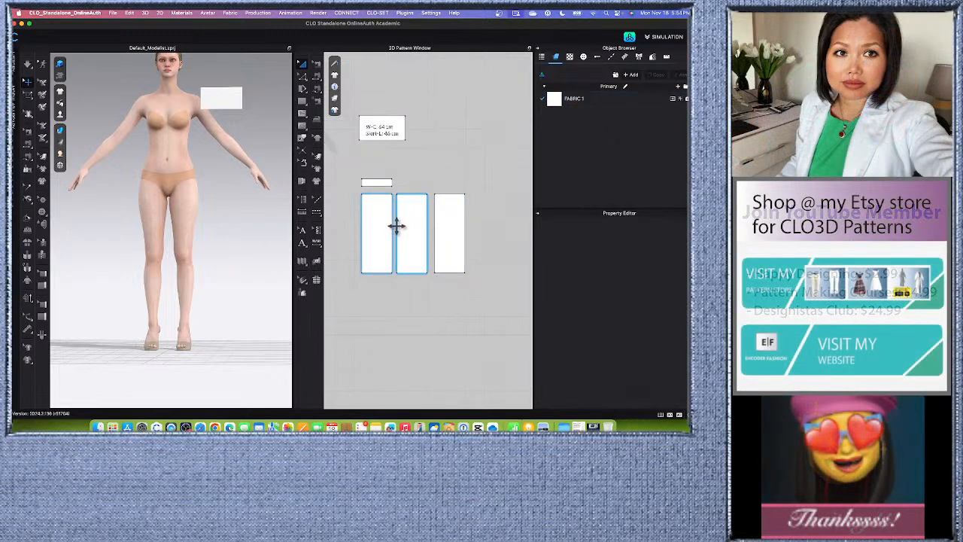
# Merge the first two skirt panels along their facing vertical edges and deselect the merged piece.
pyautogui.click(302, 75)
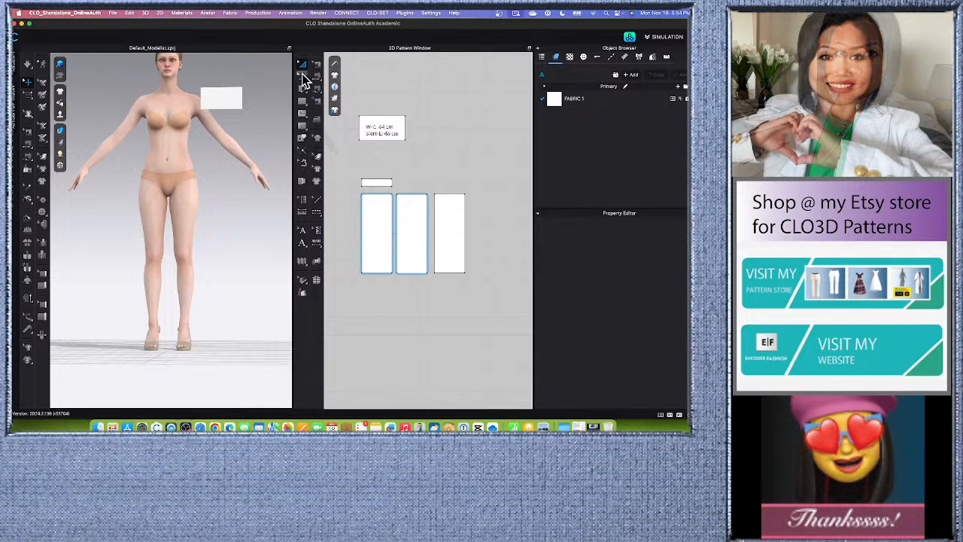
pyautogui.click(393, 233)
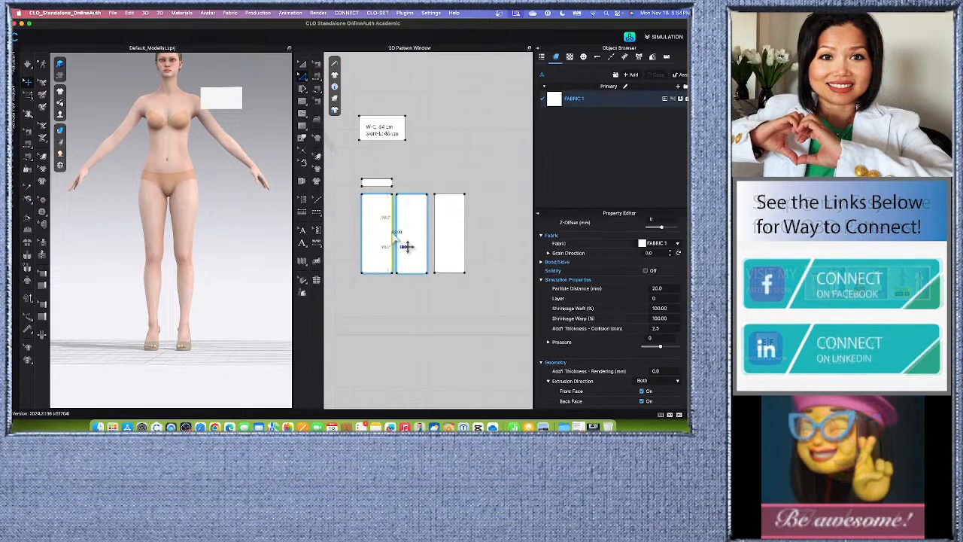
pyautogui.scroll(3, 393, 234)
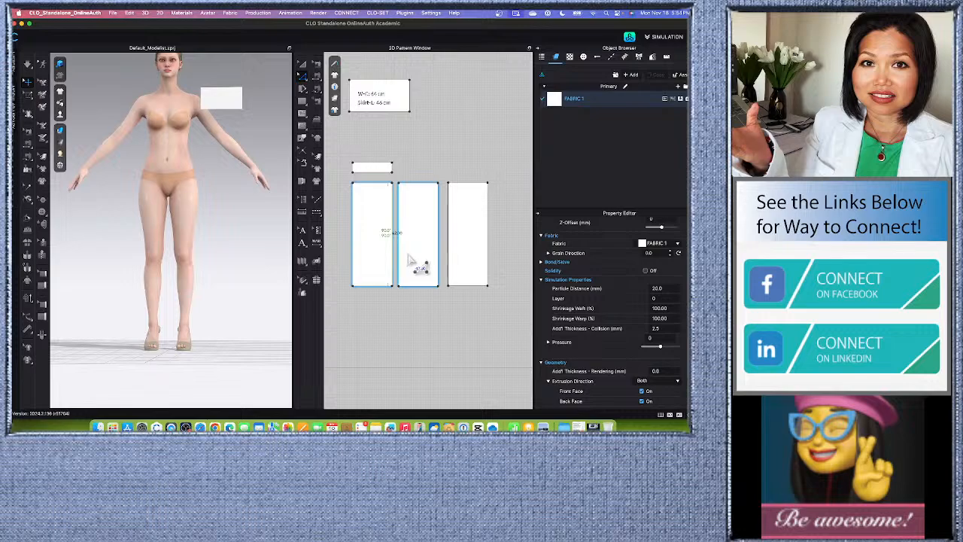
pyautogui.scroll(-2, 406, 260)
pyautogui.scroll(2, 376, 265)
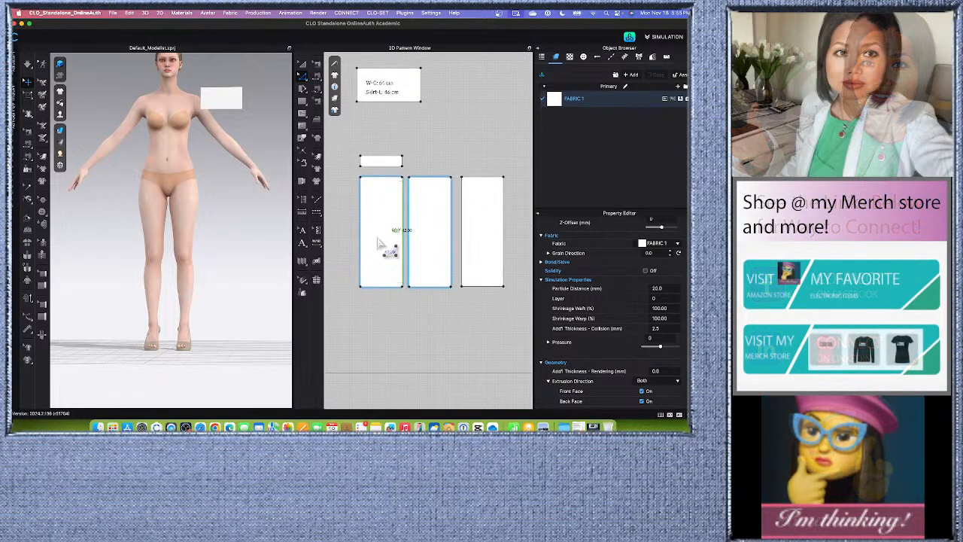
pyautogui.scroll(-2, 411, 256)
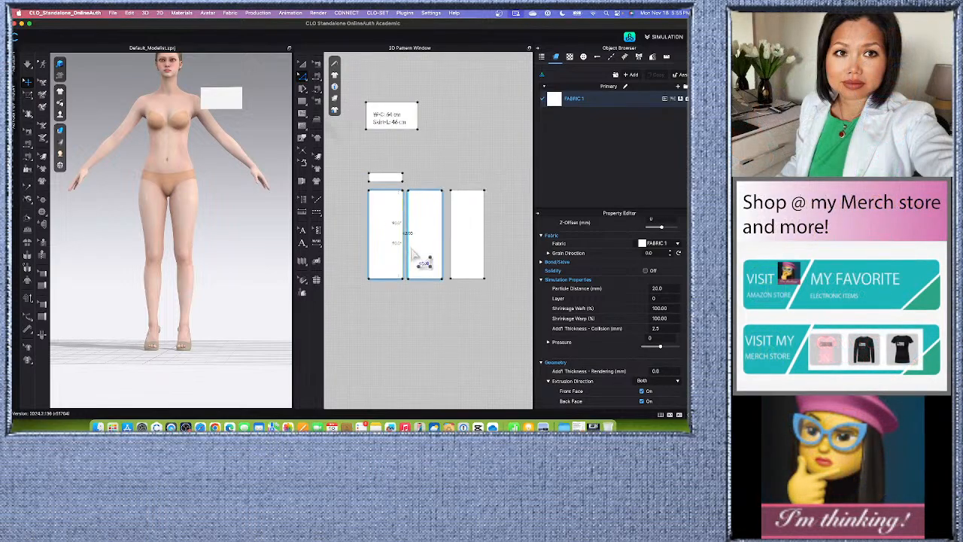
pyautogui.scroll(2, 419, 256)
pyautogui.scroll(-3, 401, 258)
pyautogui.scroll(3, 409, 258)
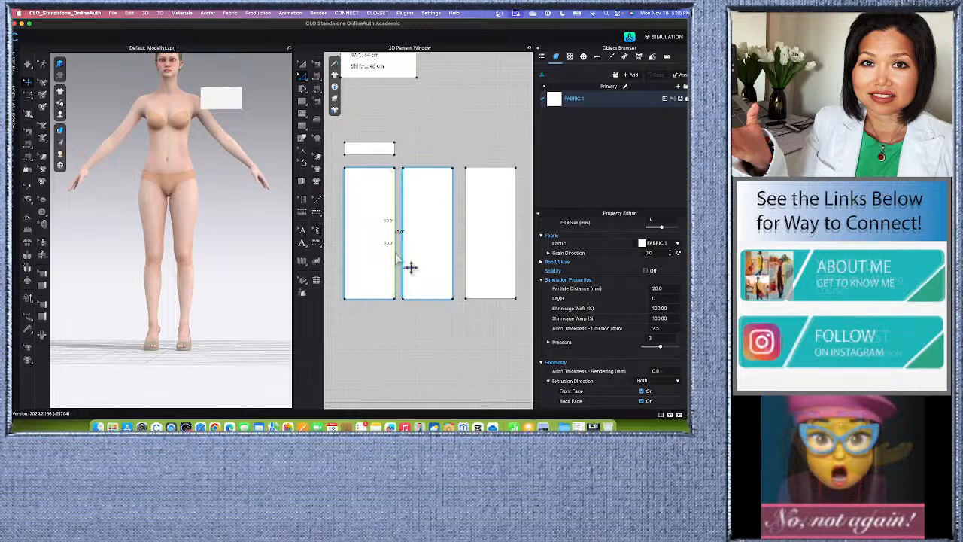
pyautogui.rightClick(397, 256)
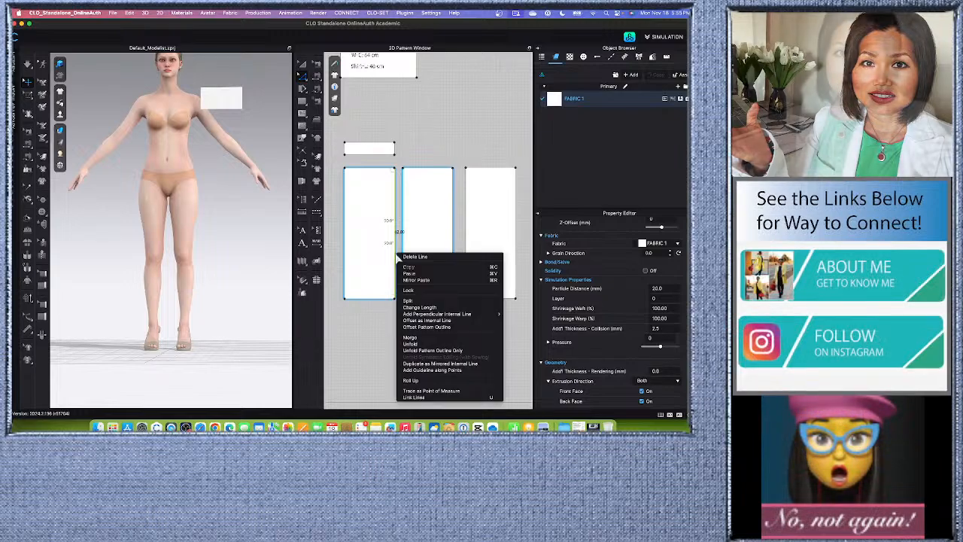
pyautogui.click(413, 340)
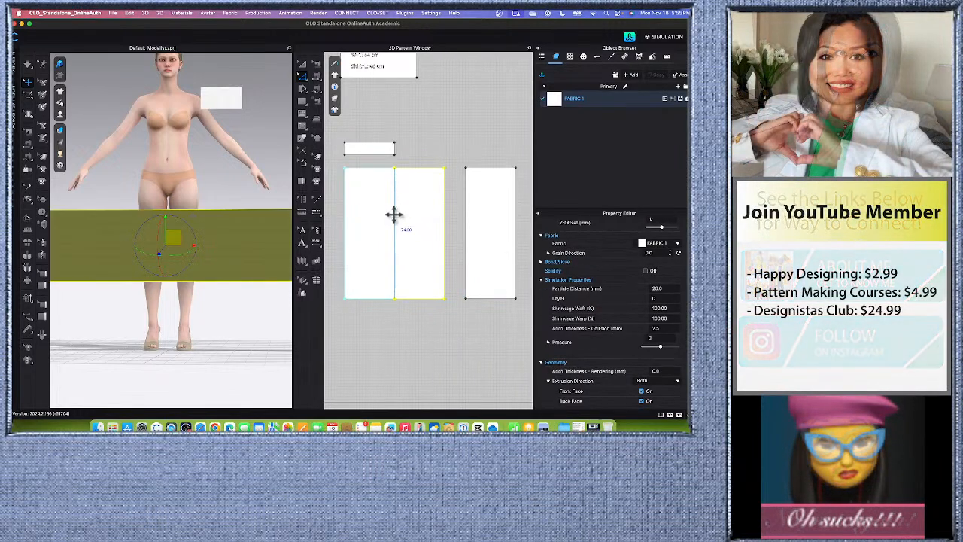
pyautogui.scroll(-4, 399, 218)
pyautogui.scroll(4, 405, 225)
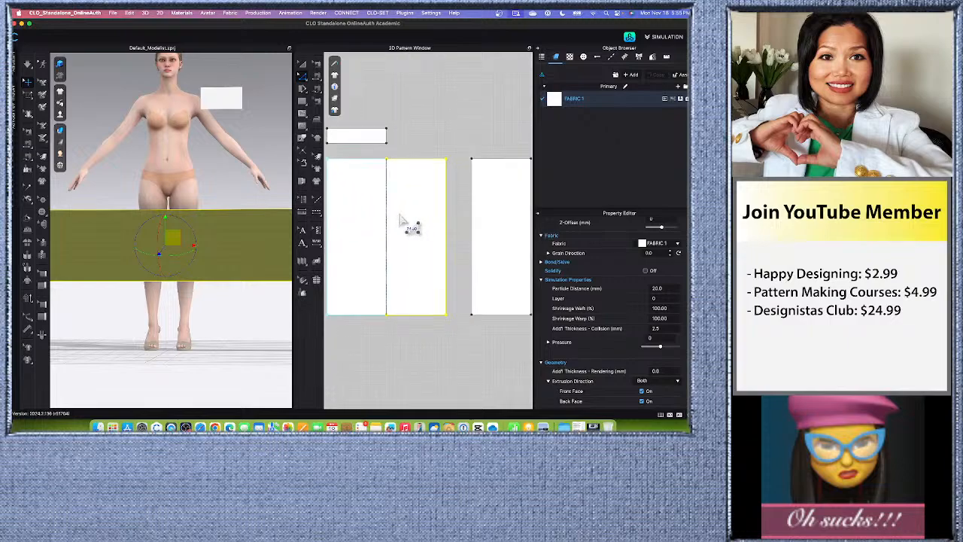
pyautogui.scroll(-4, 397, 231)
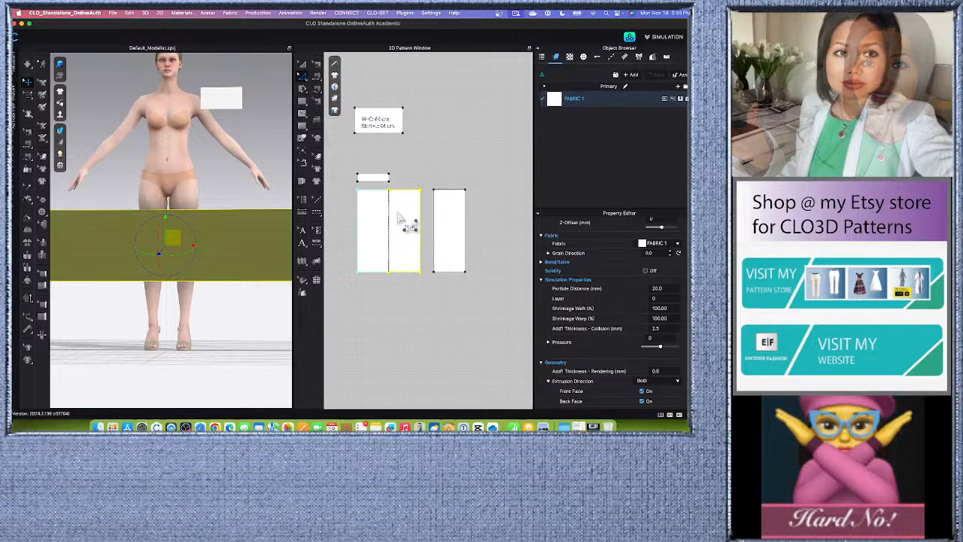
pyautogui.click(437, 164)
# Merge the third skirt panel onto the adjacent vertical edge of the two-panel piece and deselect the result.
pyautogui.scroll(3, 427, 248)
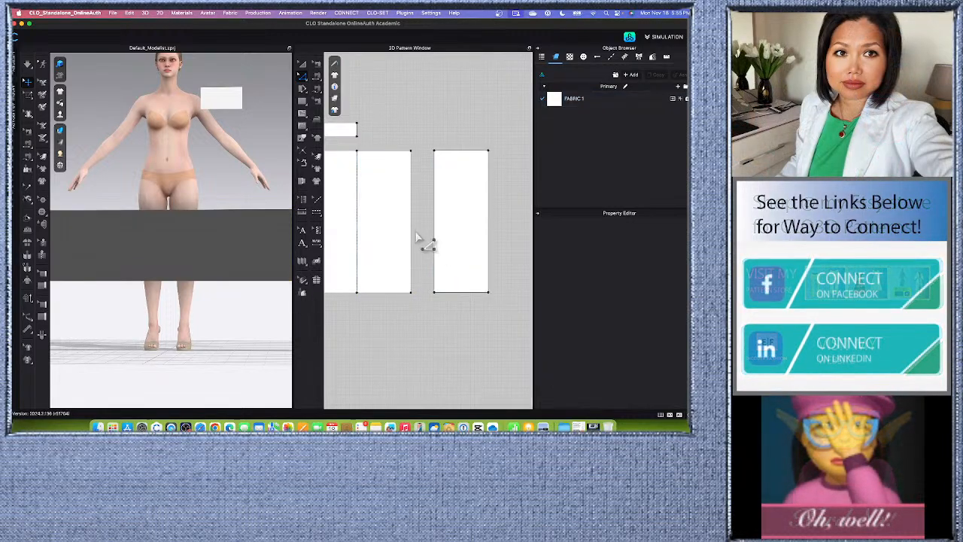
pyautogui.click(412, 238)
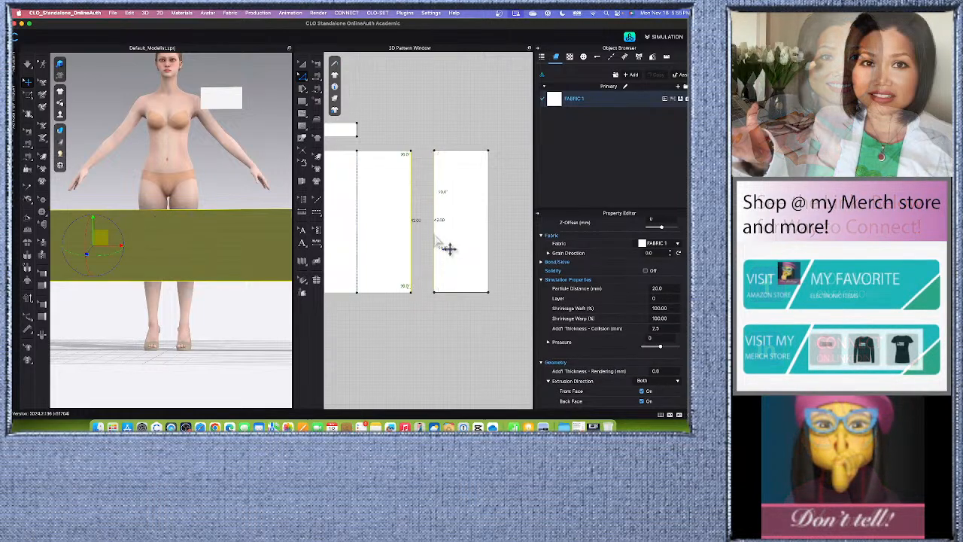
pyautogui.rightClick(436, 239)
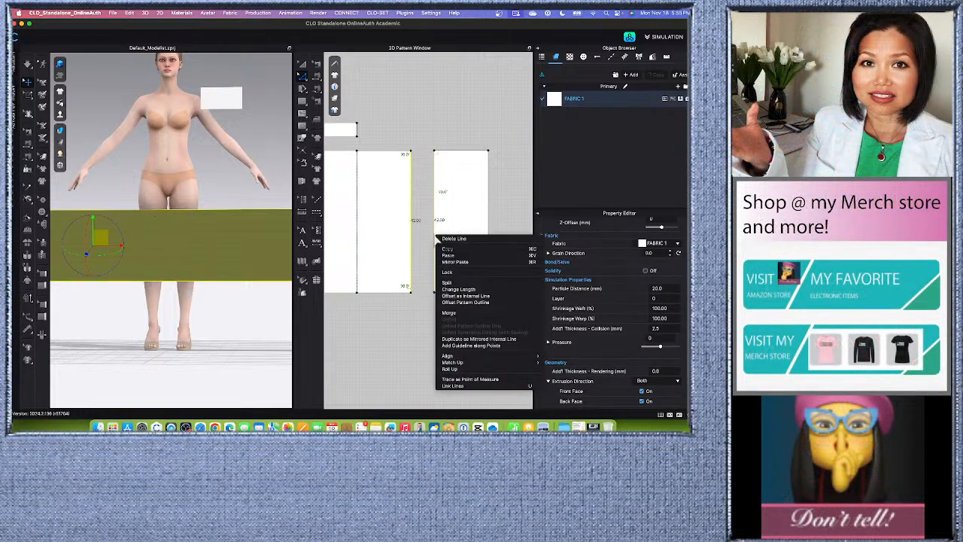
pyautogui.click(451, 314)
pyautogui.scroll(-3, 450, 267)
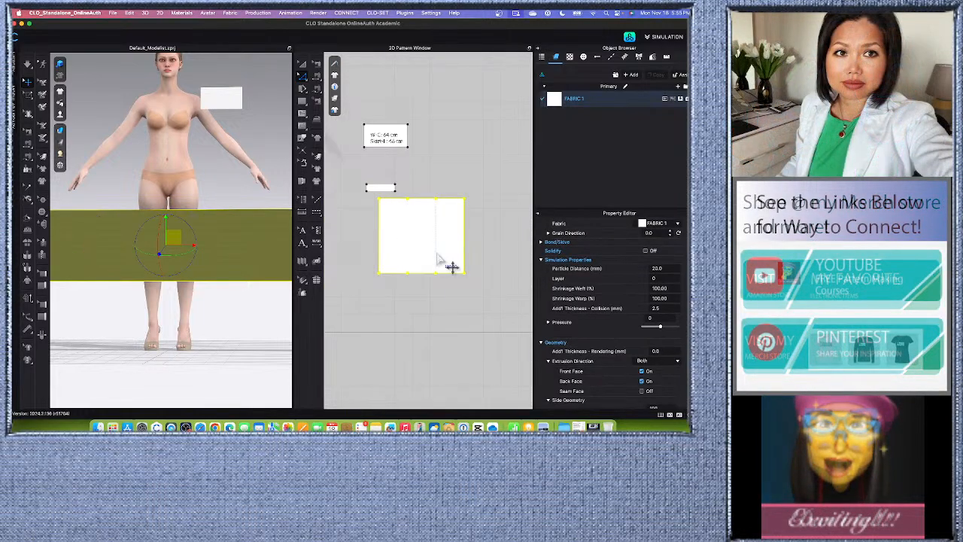
pyautogui.click(410, 329)
pyautogui.scroll(-5, 170, 256)
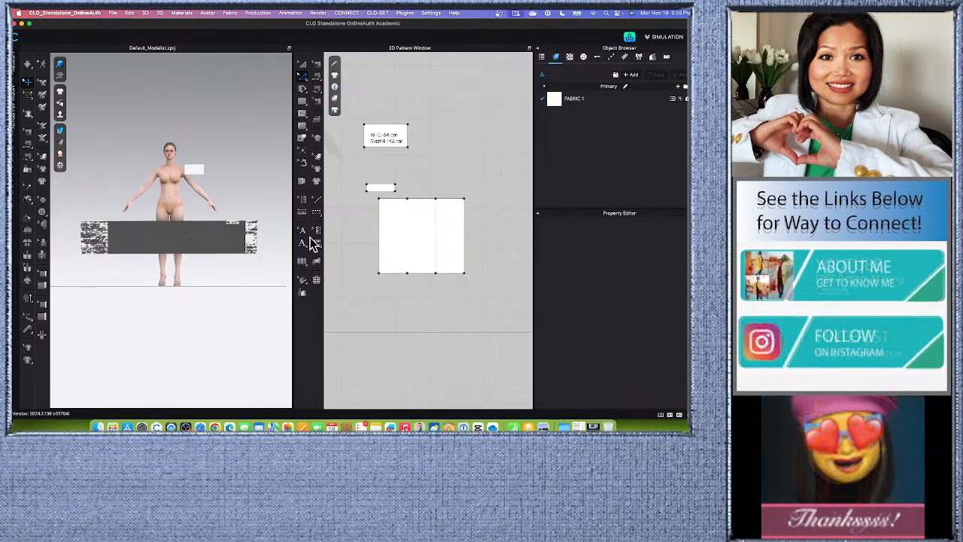
pyautogui.scroll(-2, 383, 228)
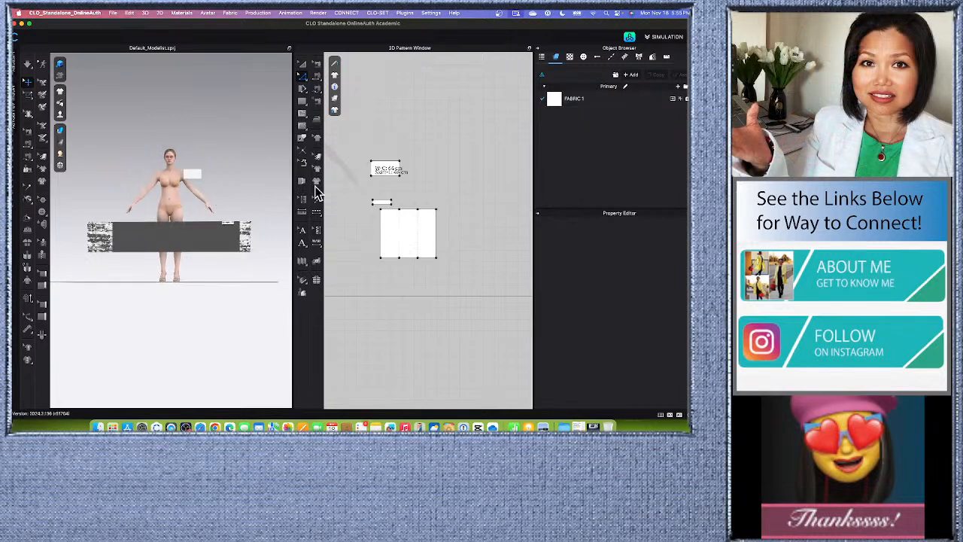
# Deactivate the measurement note pattern together with its sewing, and hide its 3D pattern.
pyautogui.scroll(5, 373, 160)
pyautogui.scroll(-3, 384, 122)
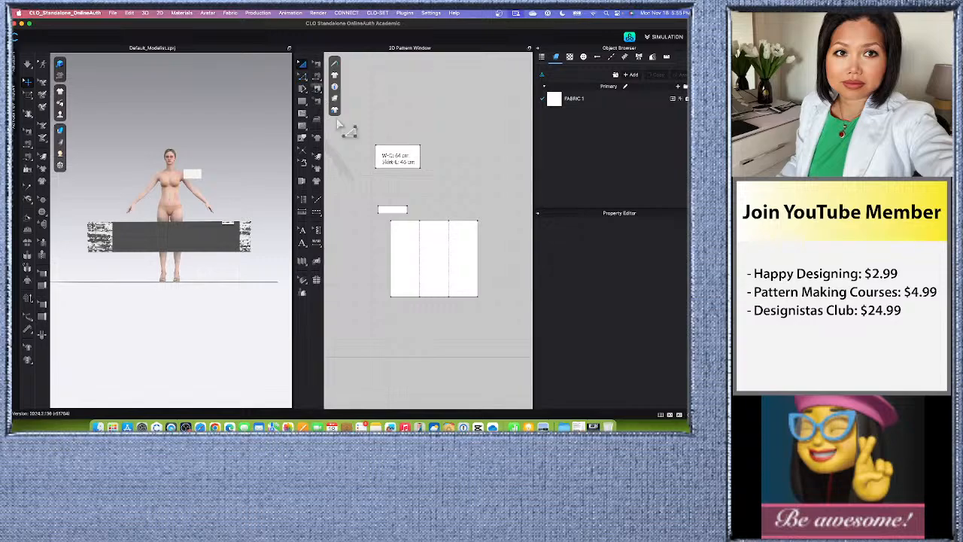
pyautogui.scroll(3, 380, 160)
pyautogui.click(443, 144)
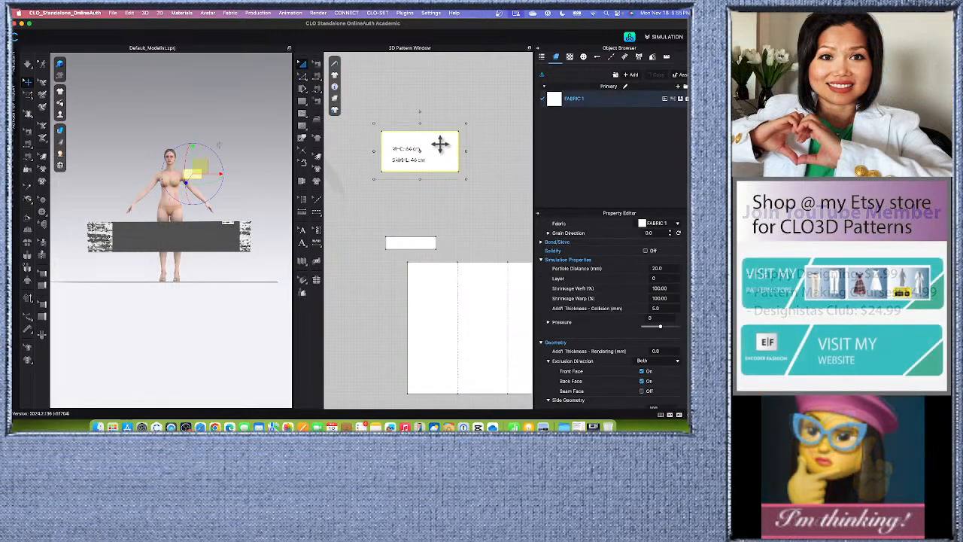
pyautogui.rightClick(440, 143)
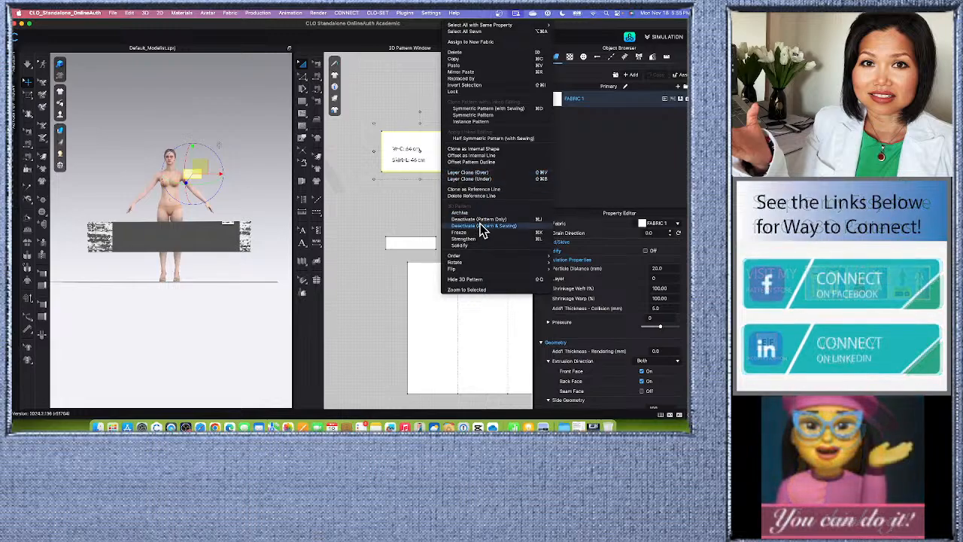
pyautogui.click(475, 232)
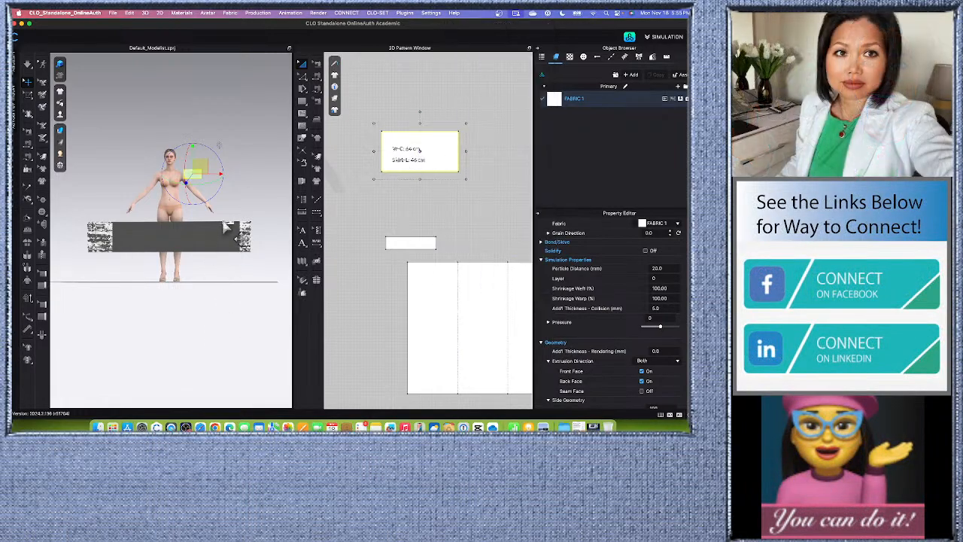
pyautogui.rightClick(419, 141)
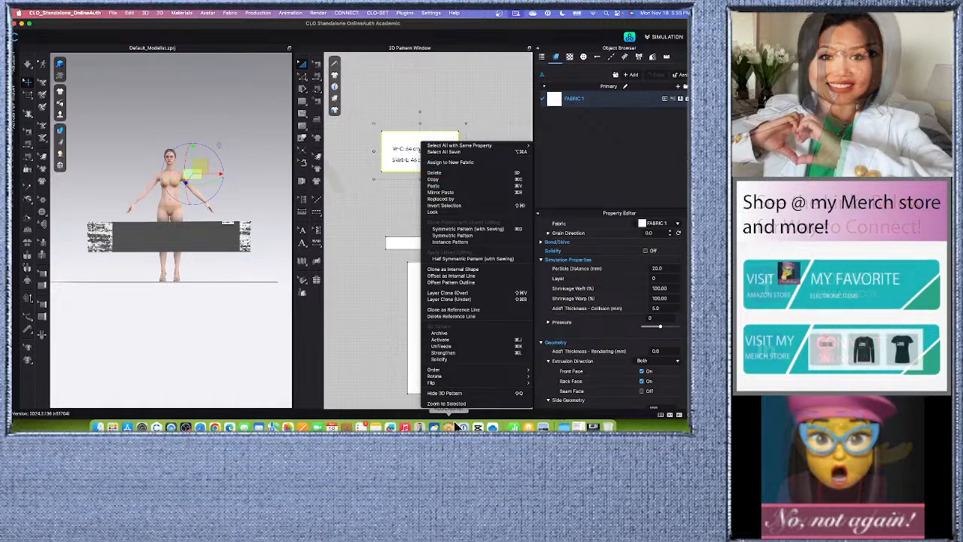
pyautogui.click(462, 396)
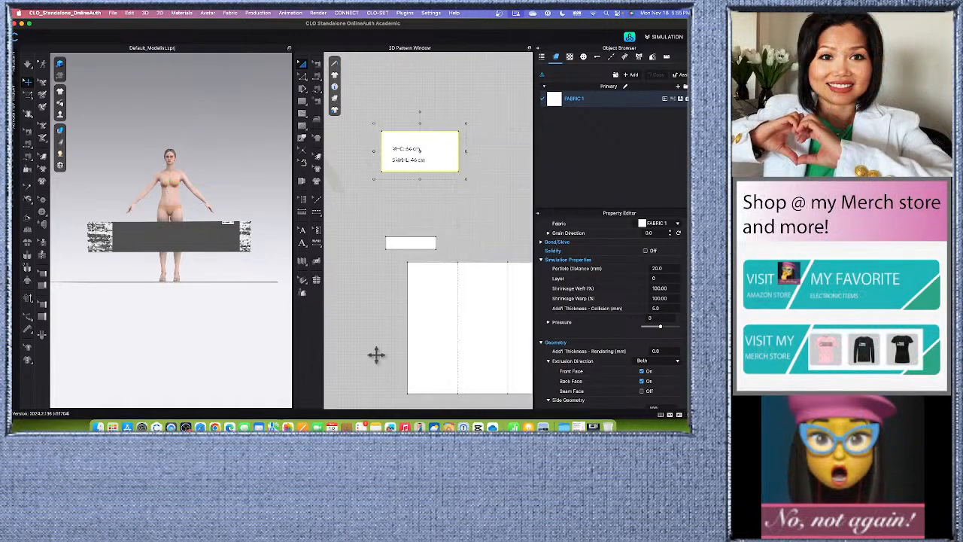
# Reset the 2D arrangement of all patterns in the 3D view and clear the selection.
pyautogui.scroll(3, 175, 184)
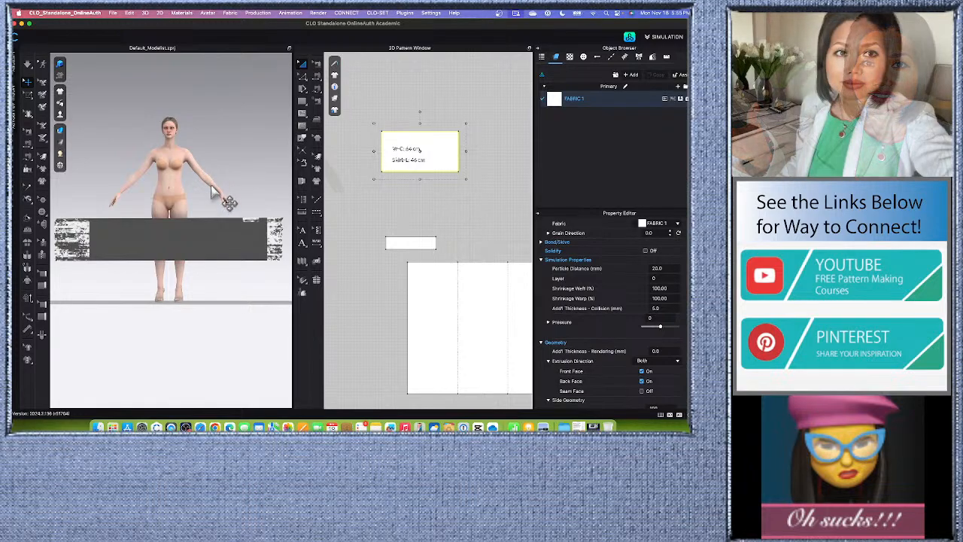
pyautogui.scroll(-2, 209, 190)
pyautogui.scroll(-4, 396, 148)
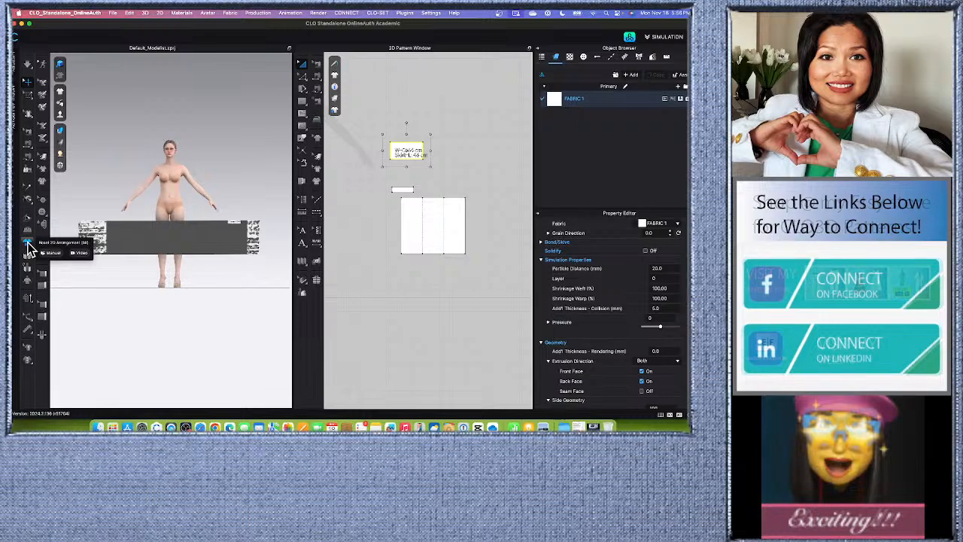
pyautogui.click(27, 246)
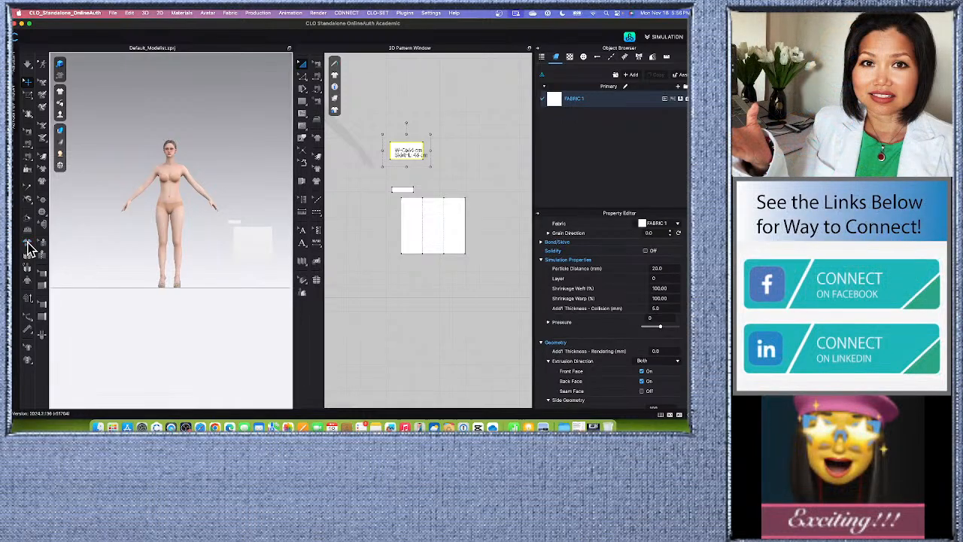
pyautogui.scroll(-3, 238, 250)
pyautogui.scroll(3, 245, 264)
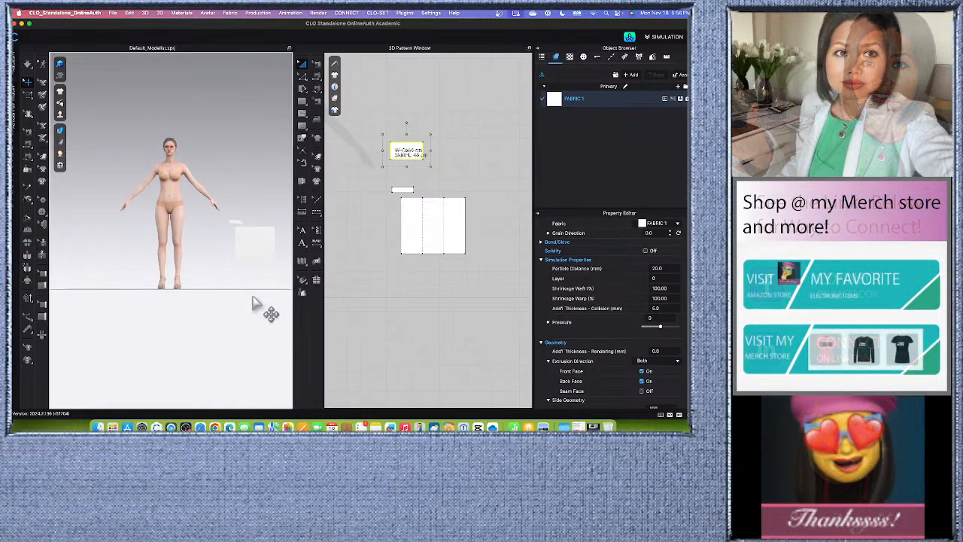
pyautogui.click(252, 303)
pyautogui.moveTo(251, 310); pyautogui.dragTo(238, 304, button='middle')
pyautogui.scroll(2, 245, 257)
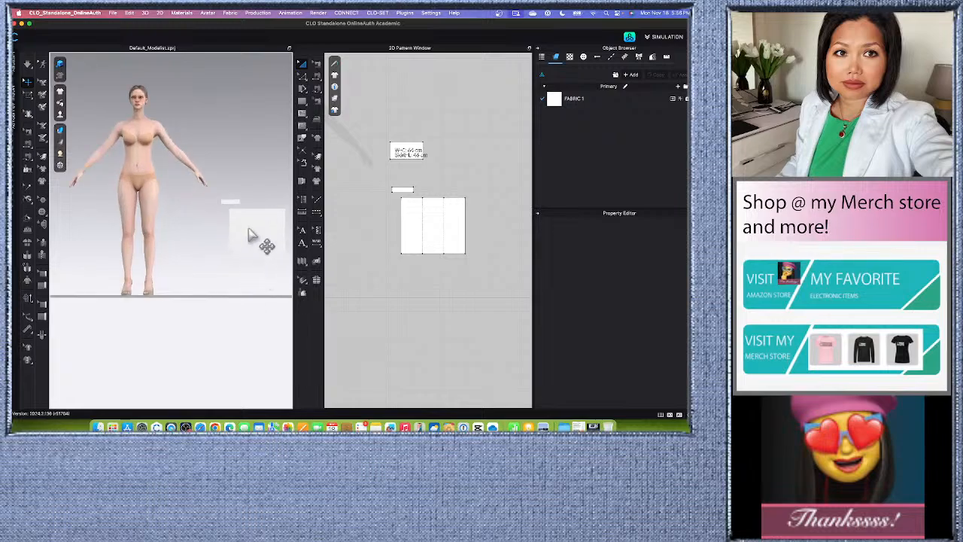
# Try to box-select the vertical merge line inside the three-panel skirt piece with Edit Pattern.
pyautogui.scroll(2, 463, 210)
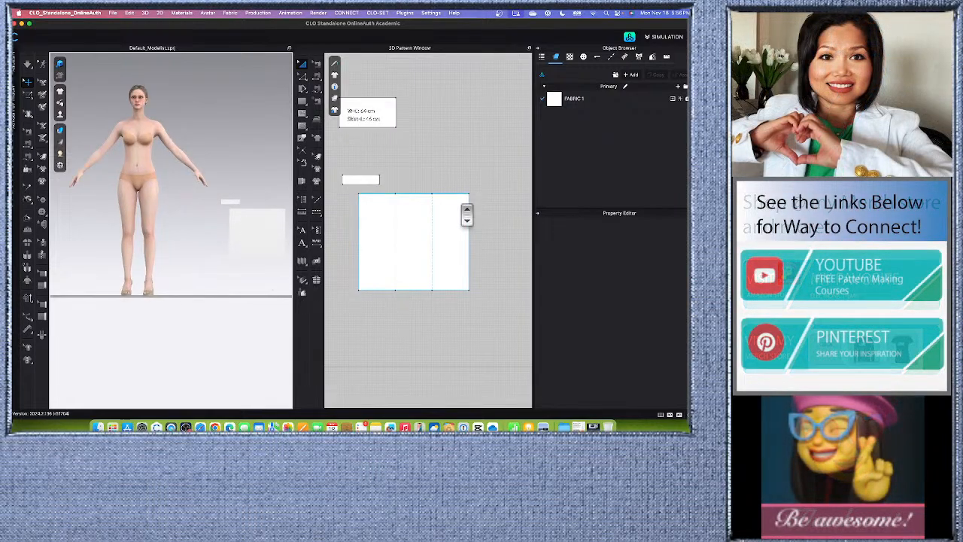
pyautogui.scroll(-1, 458, 214)
pyautogui.scroll(-4, 444, 231)
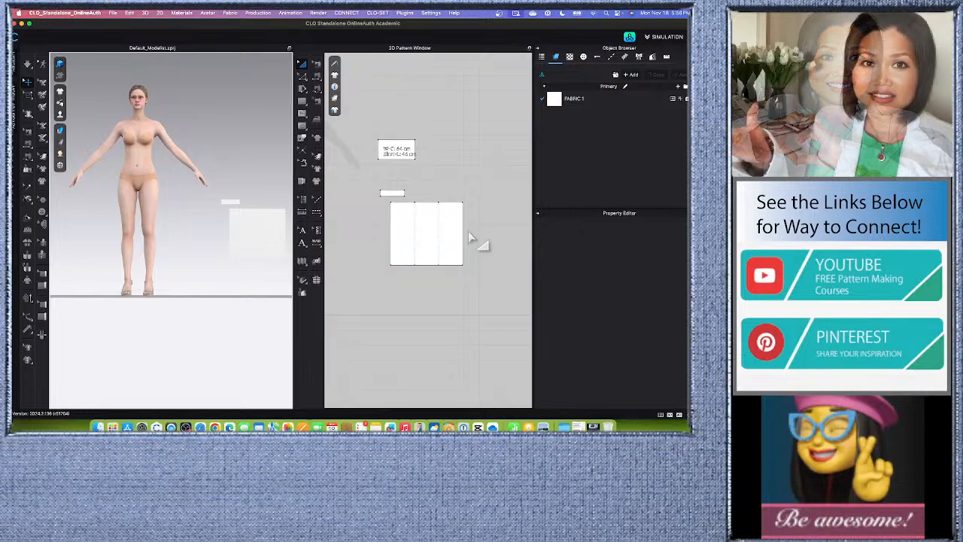
pyautogui.scroll(3, 461, 224)
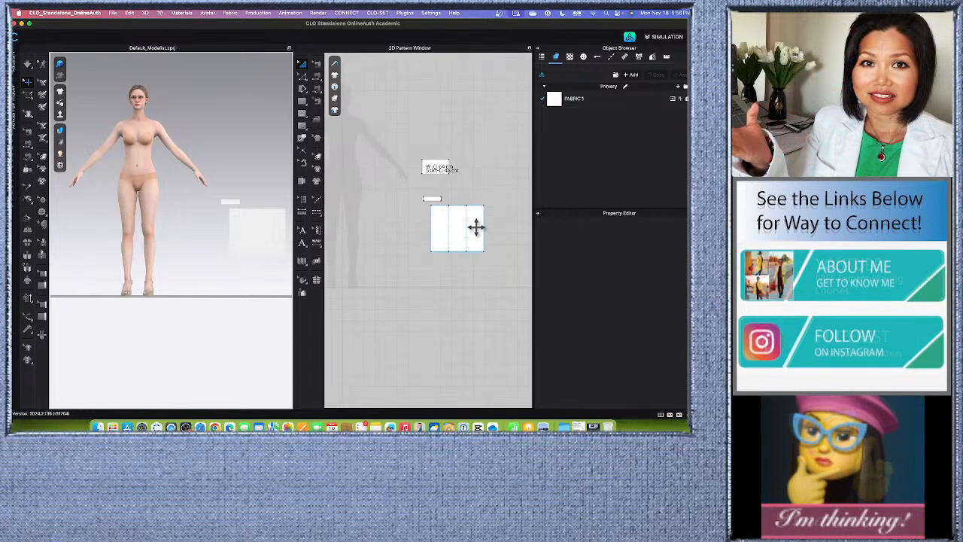
pyautogui.click(453, 227)
pyautogui.moveTo(454, 227); pyautogui.dragTo(451, 227)
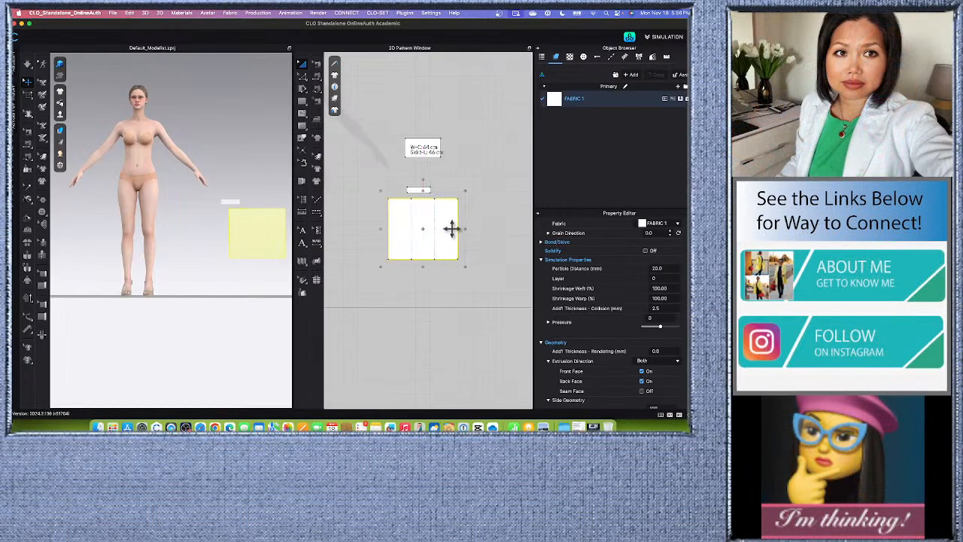
pyautogui.click(488, 185)
pyautogui.scroll(5, 443, 222)
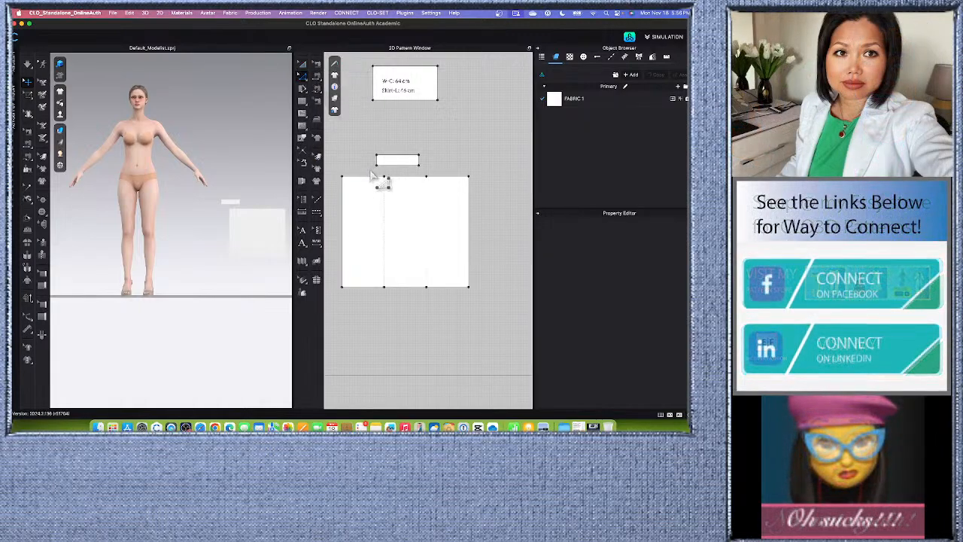
pyautogui.moveTo(372, 175); pyautogui.dragTo(440, 316)
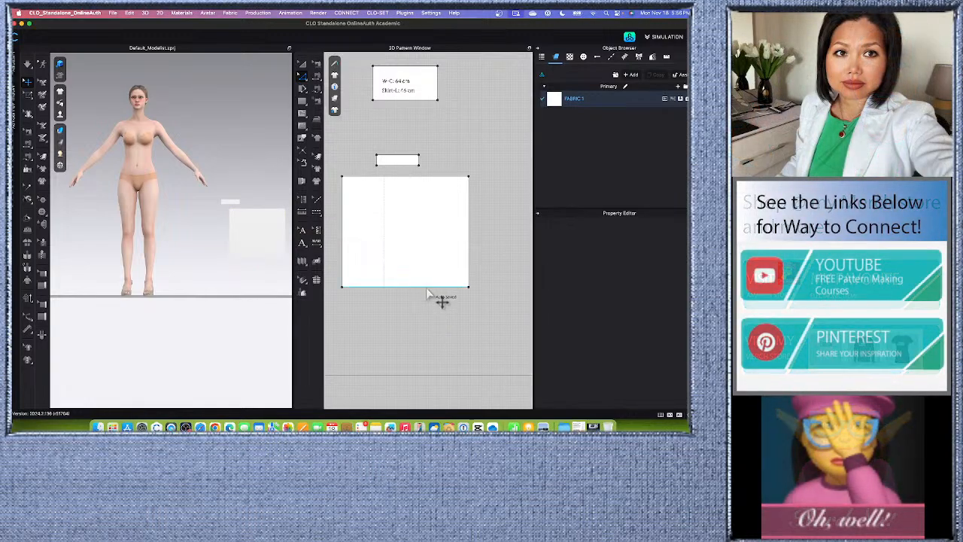
# Try to trace the first vertical line inside the skirt piece and clear the selection.
pyautogui.click(302, 139)
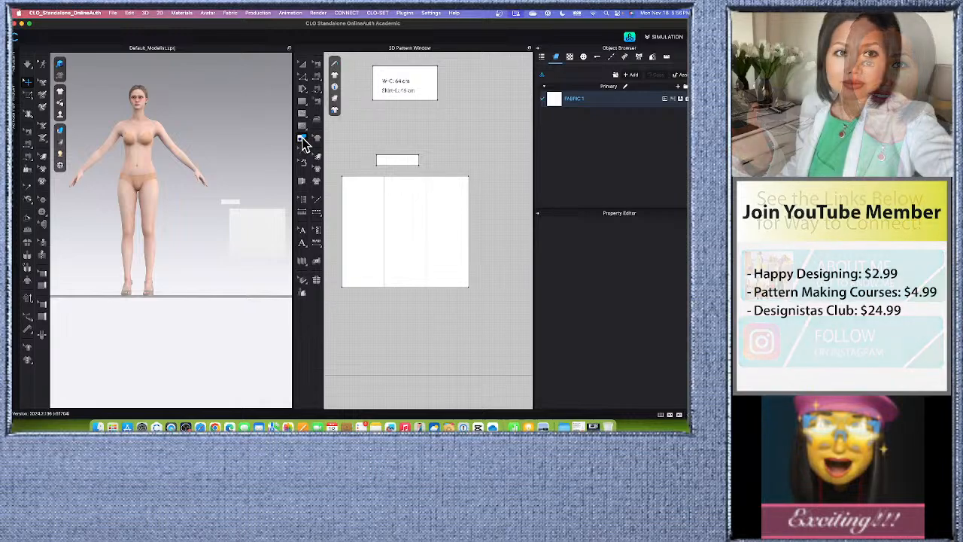
pyautogui.click(384, 236)
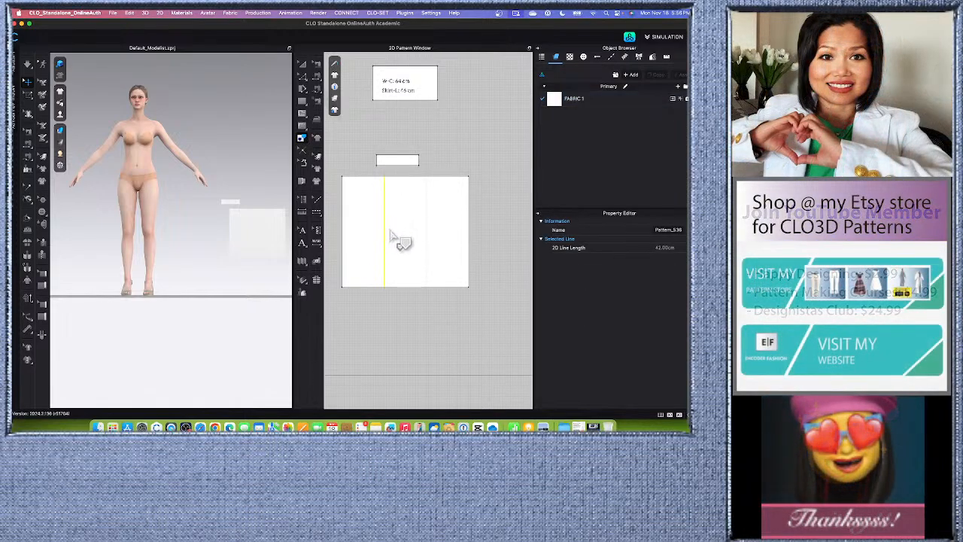
pyautogui.press('Return')
pyautogui.press('Escape')
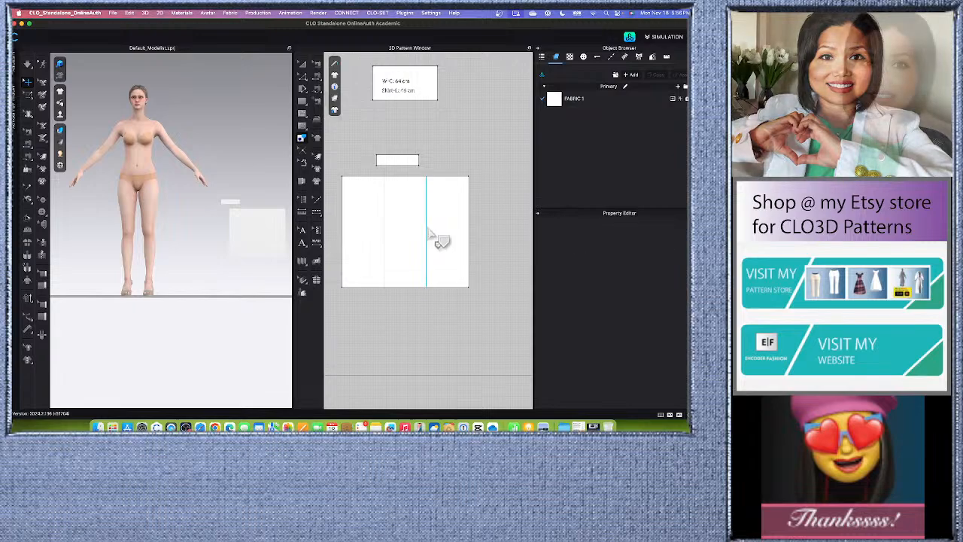
# Unlock all baselines in the 2D pattern lock options.
pyautogui.click(335, 109)
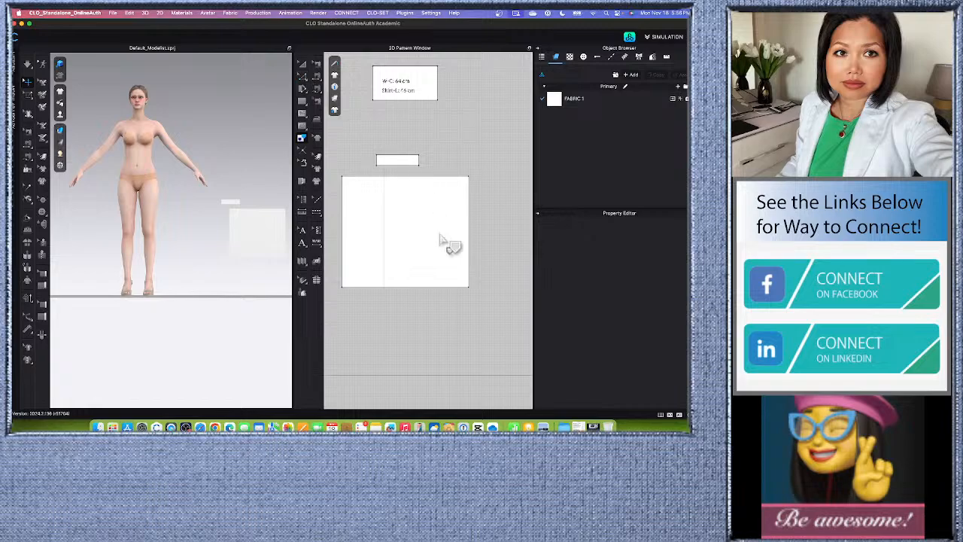
pyautogui.click(335, 109)
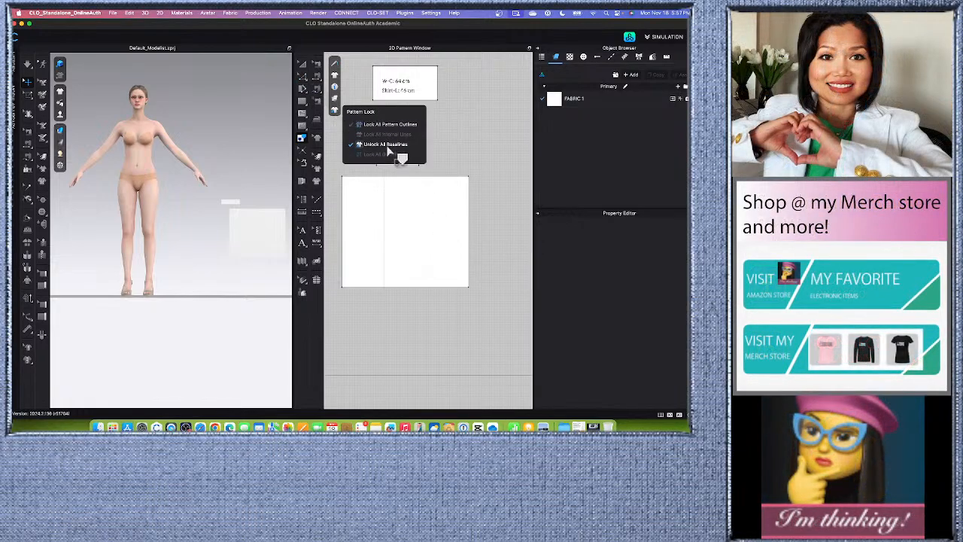
pyautogui.click(388, 146)
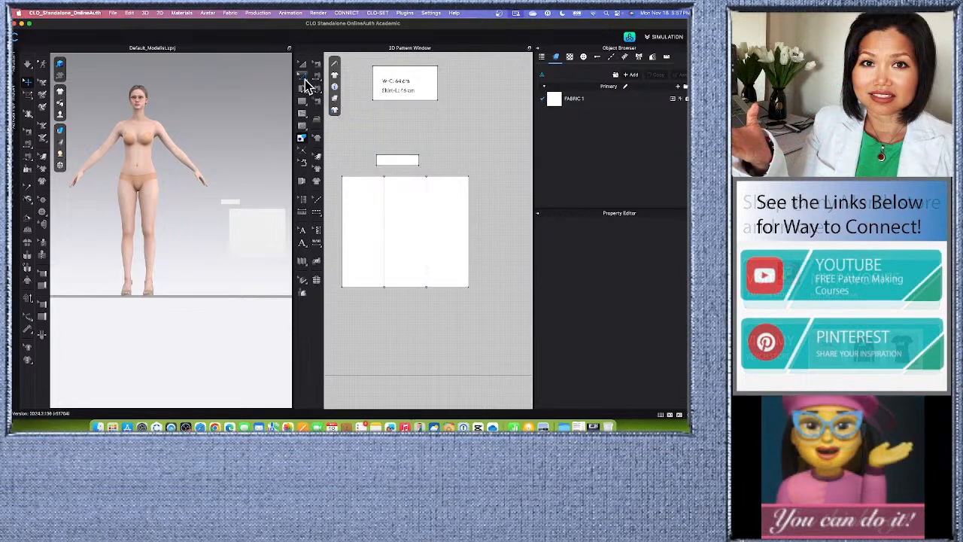
# Delete both vertical lines inside the skirt piece to leave one plain rectangle.
pyautogui.click(324, 77)
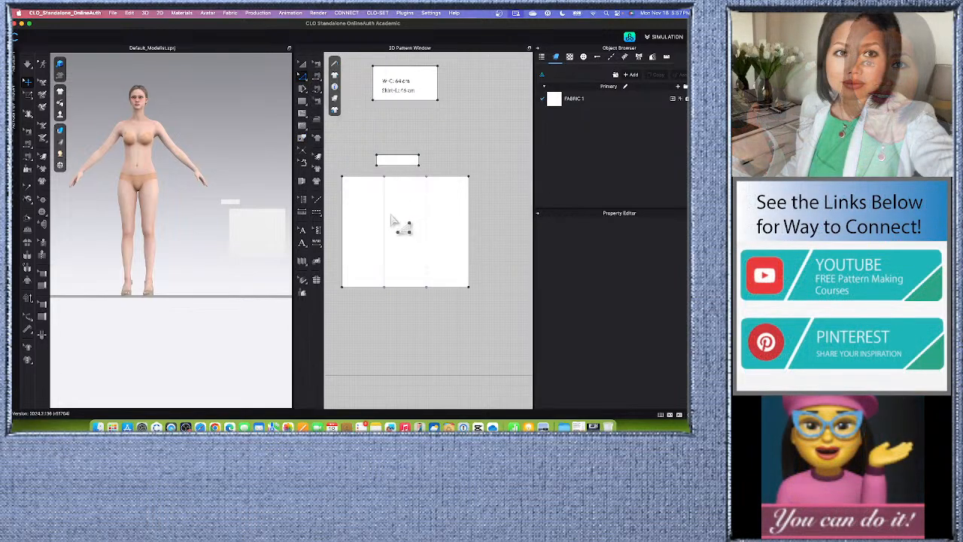
pyautogui.press('Delete')
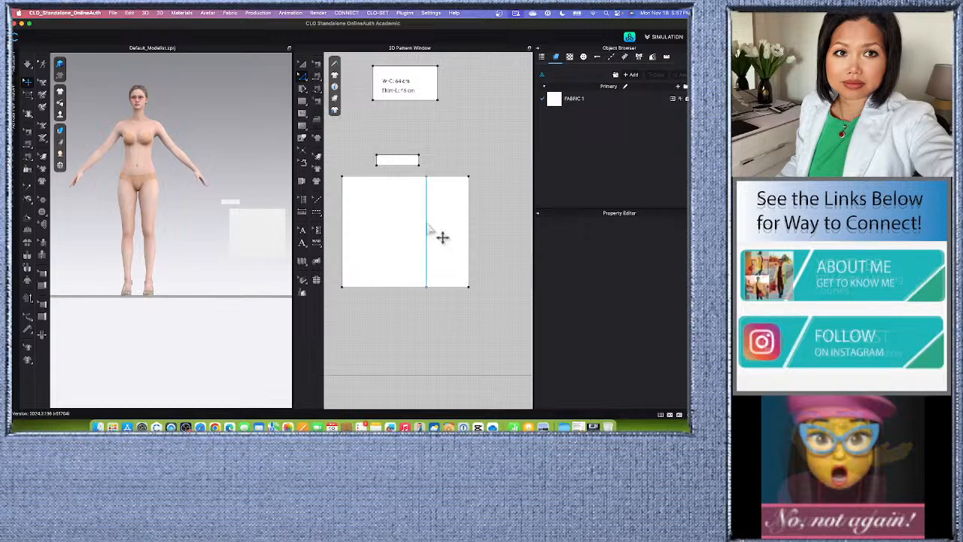
pyautogui.click(441, 235)
pyautogui.press('Delete')
# Move the skirt rectangle so its left edge lines up under the waistband's left edge, and deselect it.
pyautogui.scroll(-2, 442, 237)
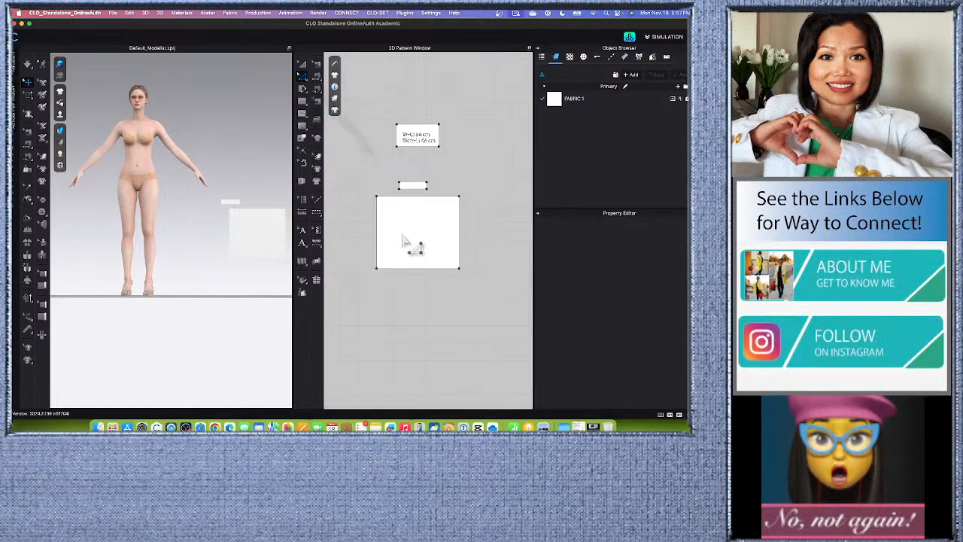
pyautogui.scroll(1, 469, 245)
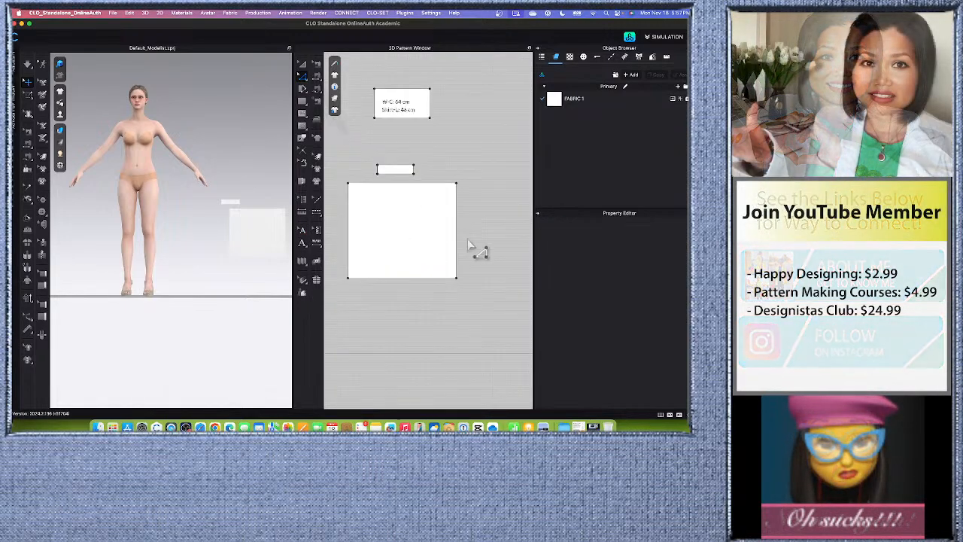
pyautogui.scroll(-1, 433, 239)
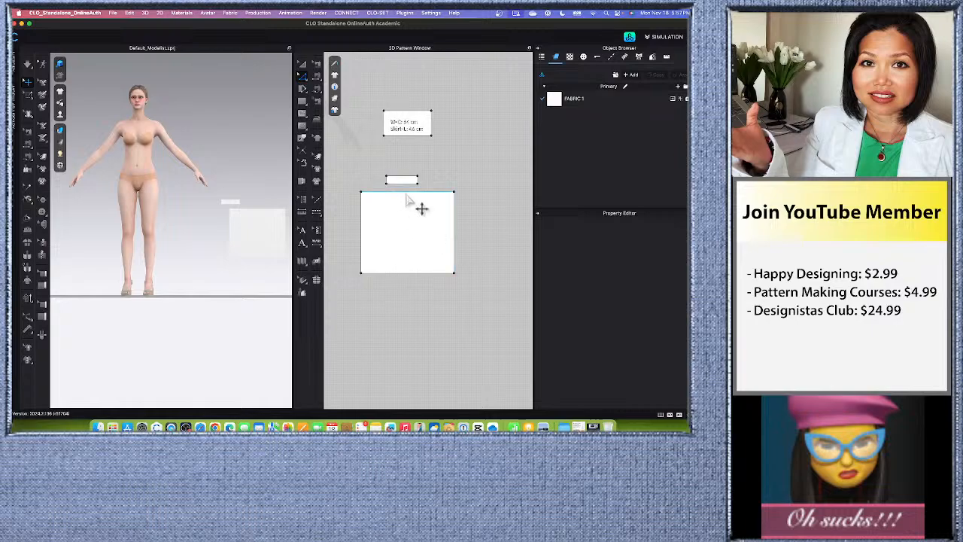
pyautogui.scroll(-1, 415, 212)
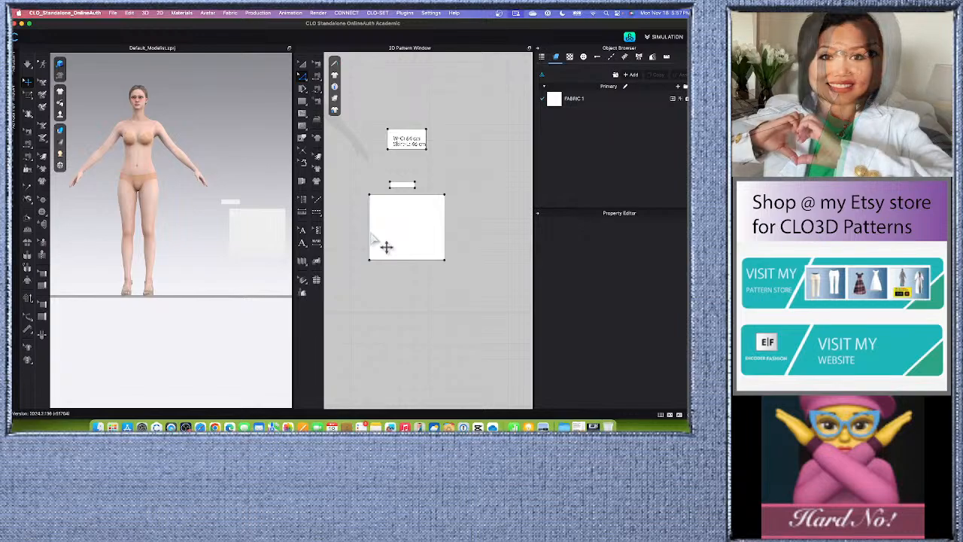
pyautogui.scroll(-1, 406, 241)
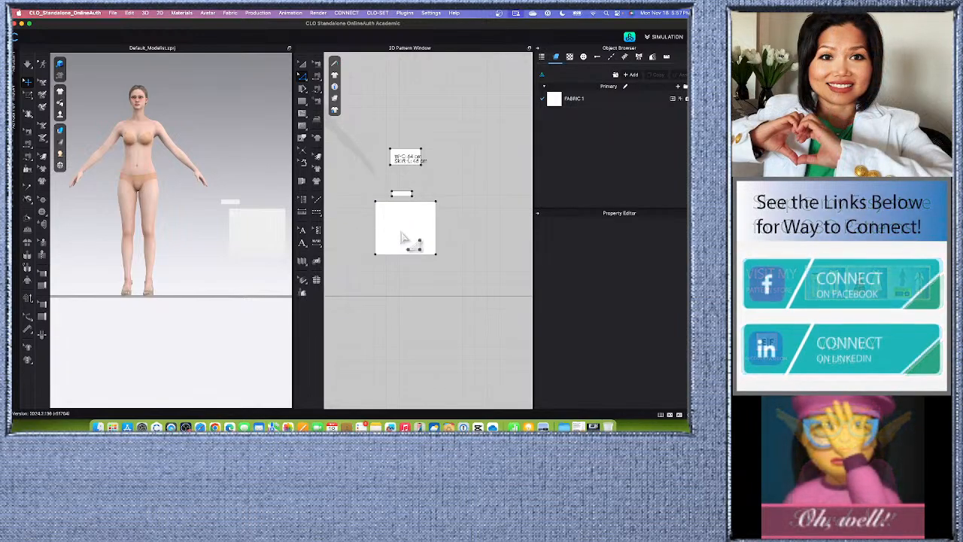
pyautogui.scroll(-1, 428, 233)
pyautogui.scroll(2, 425, 234)
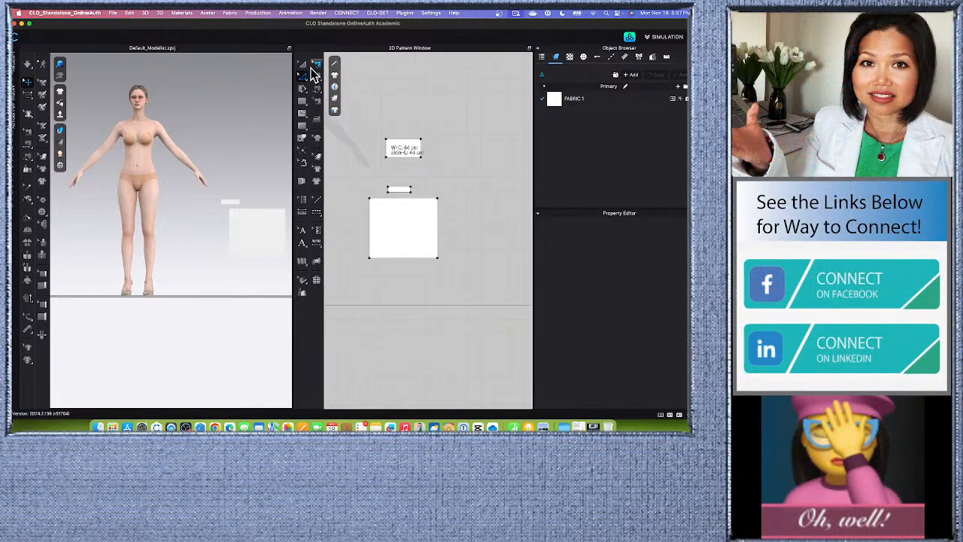
pyautogui.click(407, 241)
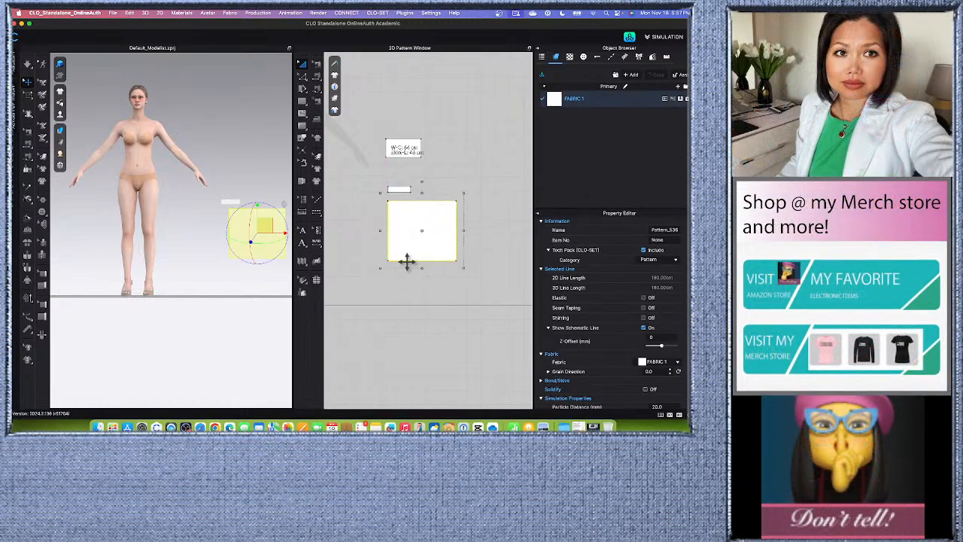
pyautogui.click(403, 300)
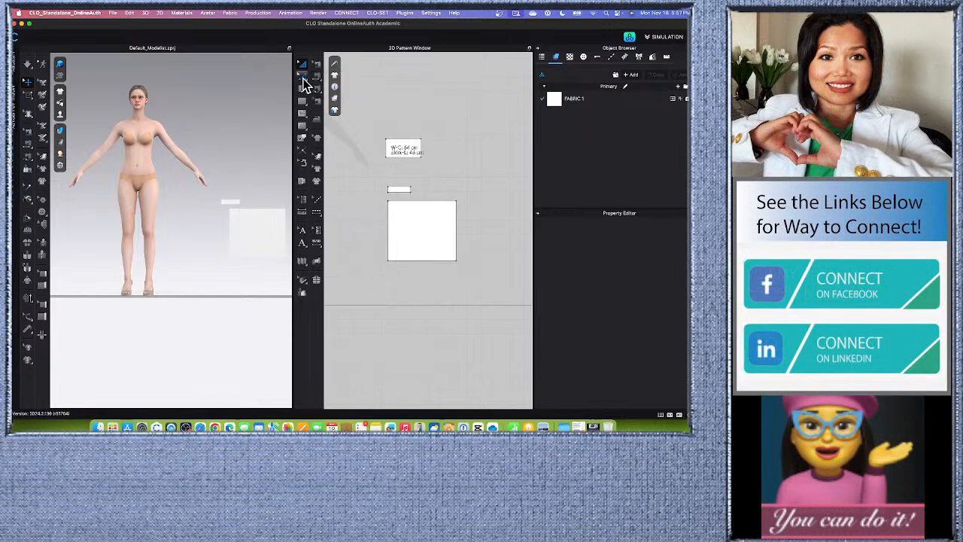
# Unfold the waistband and the skirt rectangle together across their left vertical edges.
pyautogui.moveTo(360, 177); pyautogui.dragTo(394, 279)
pyautogui.rightClick(391, 236)
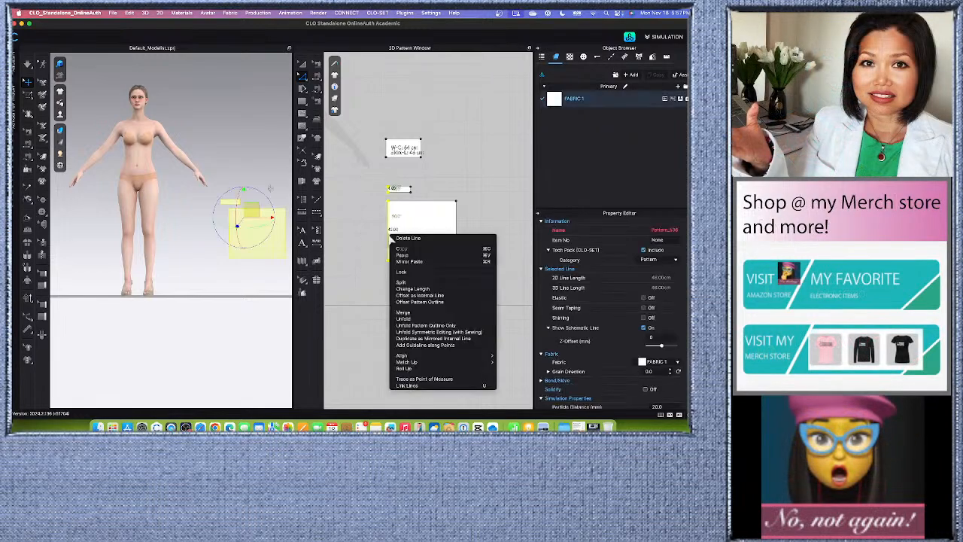
pyautogui.click(420, 319)
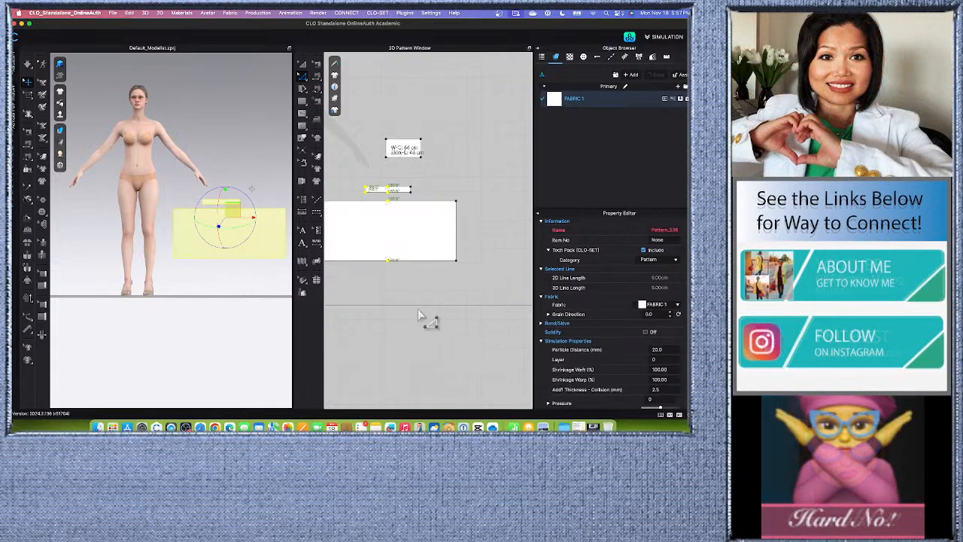
# Delete the leftover center points on the upper and lower edges of the unfolded waistband and skirt rectangle.
pyautogui.scroll(-2, 435, 218)
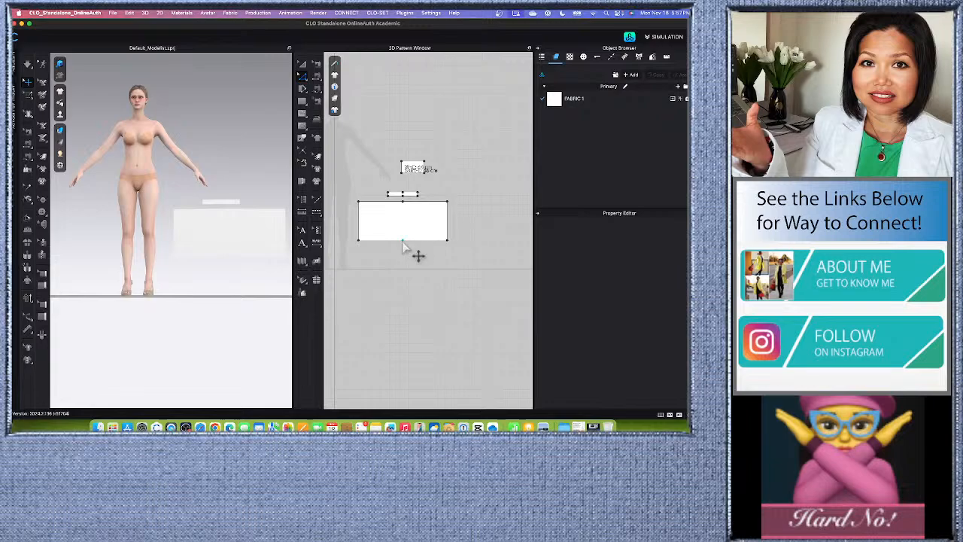
pyautogui.scroll(2, 409, 229)
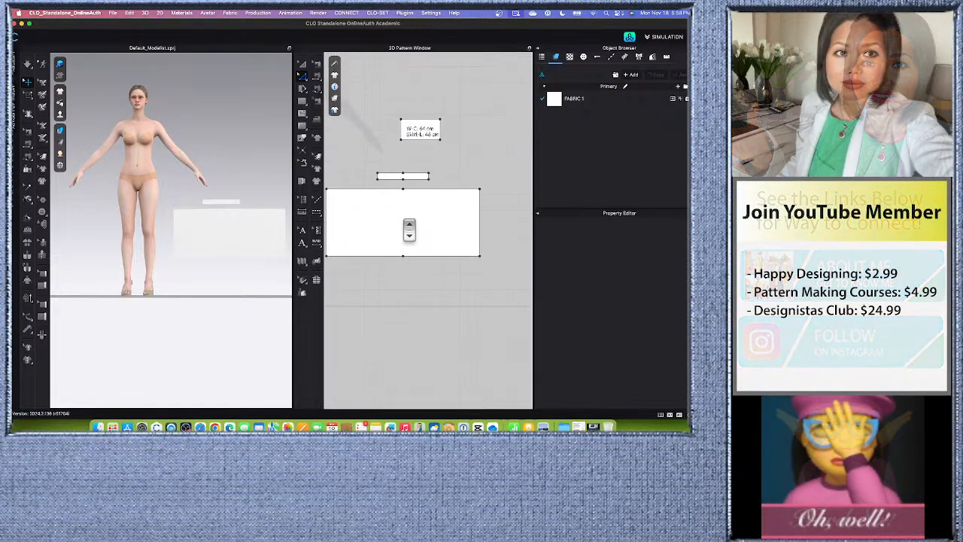
pyautogui.click(415, 200)
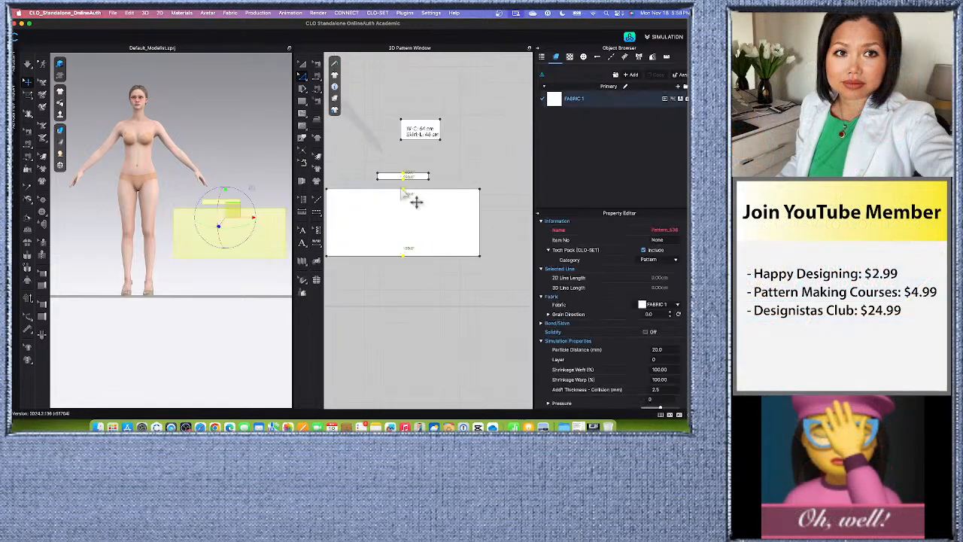
pyautogui.click(379, 259)
pyautogui.scroll(-3, 413, 233)
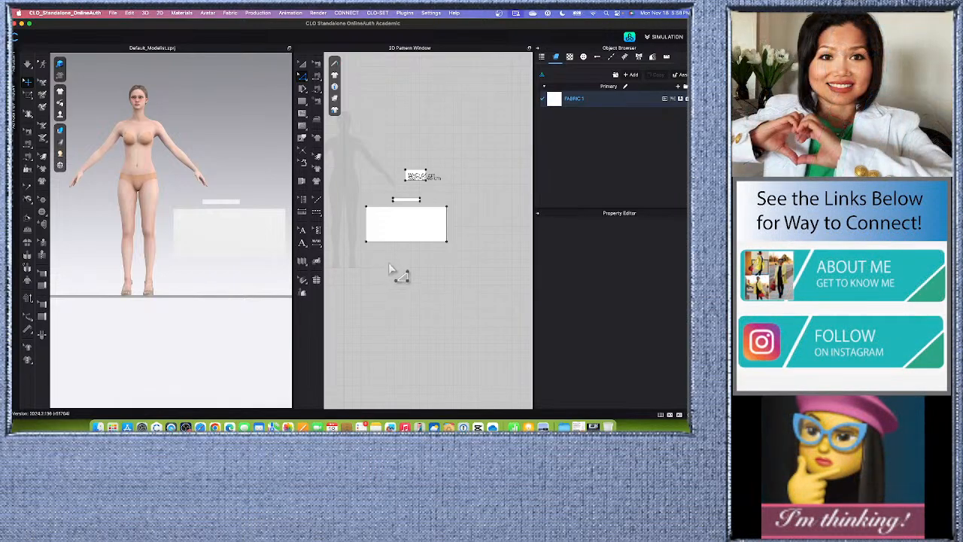
pyautogui.scroll(3, 404, 236)
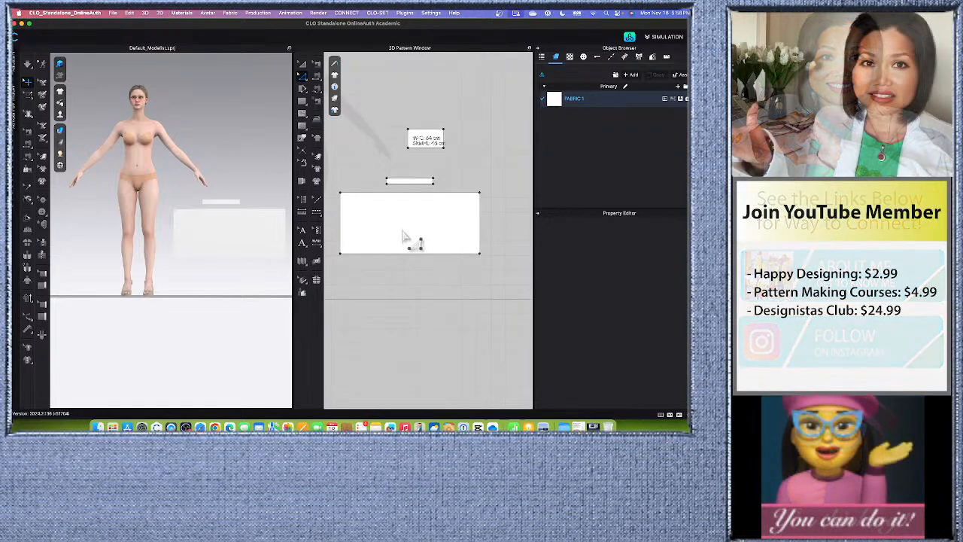
pyautogui.scroll(-3, 406, 238)
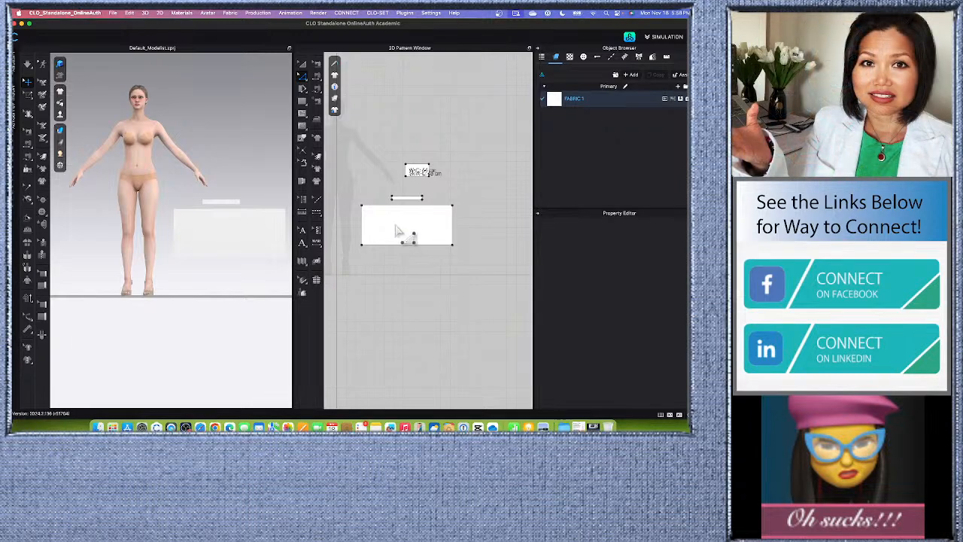
pyautogui.scroll(2, 397, 231)
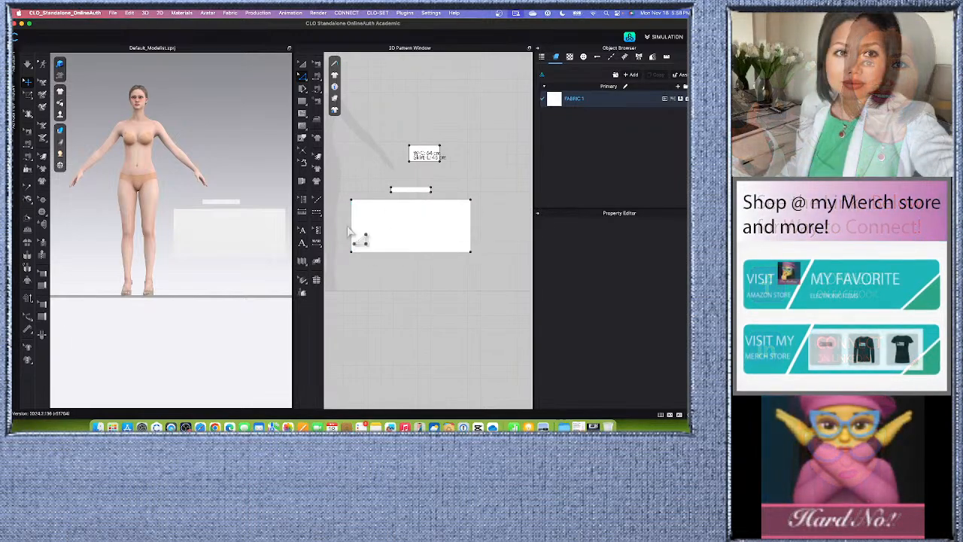
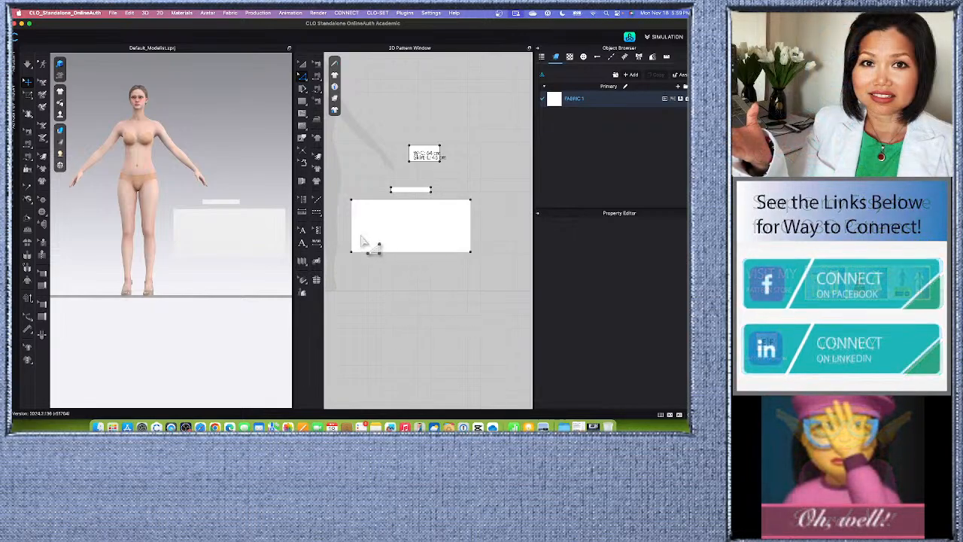
pyautogui.click(367, 239)
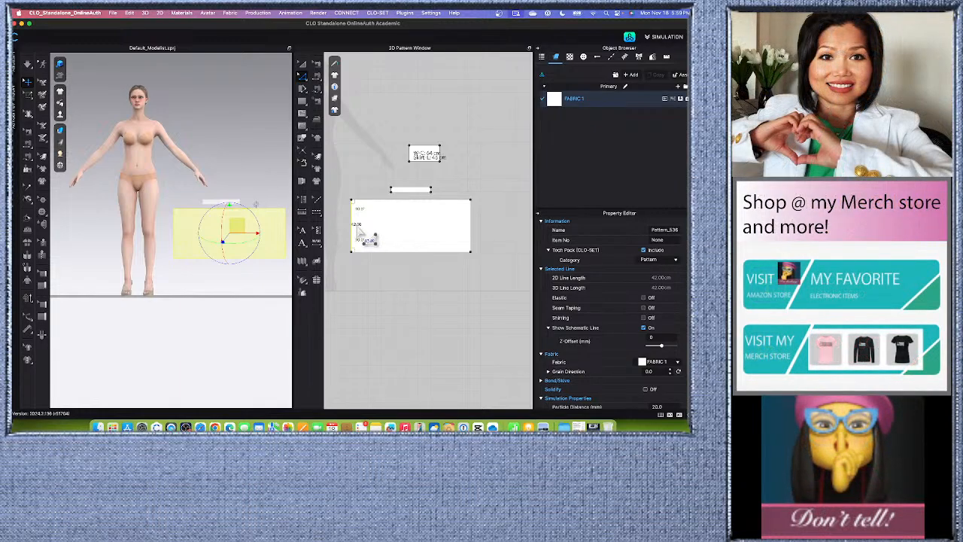
pyautogui.click(372, 173)
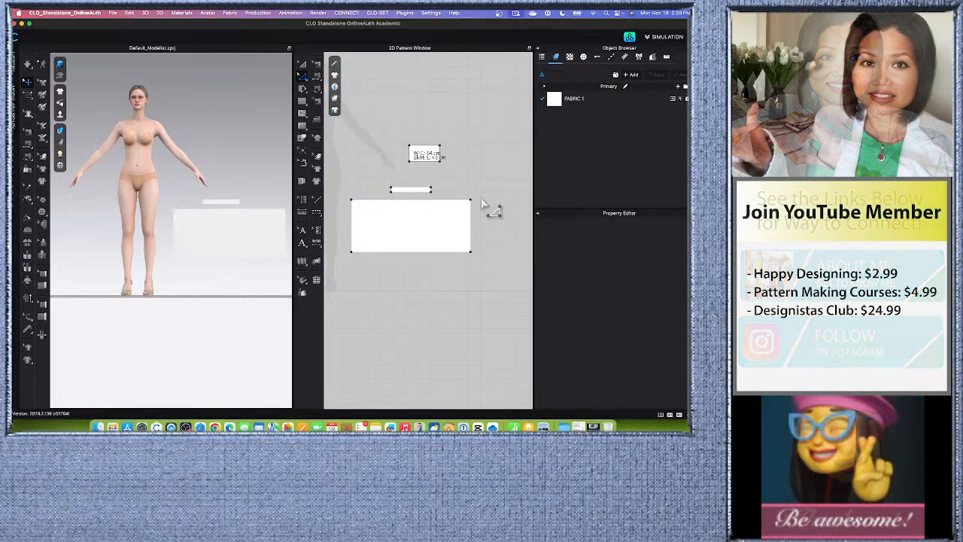
pyautogui.scroll(5, 442, 159)
pyautogui.scroll(-4, 443, 159)
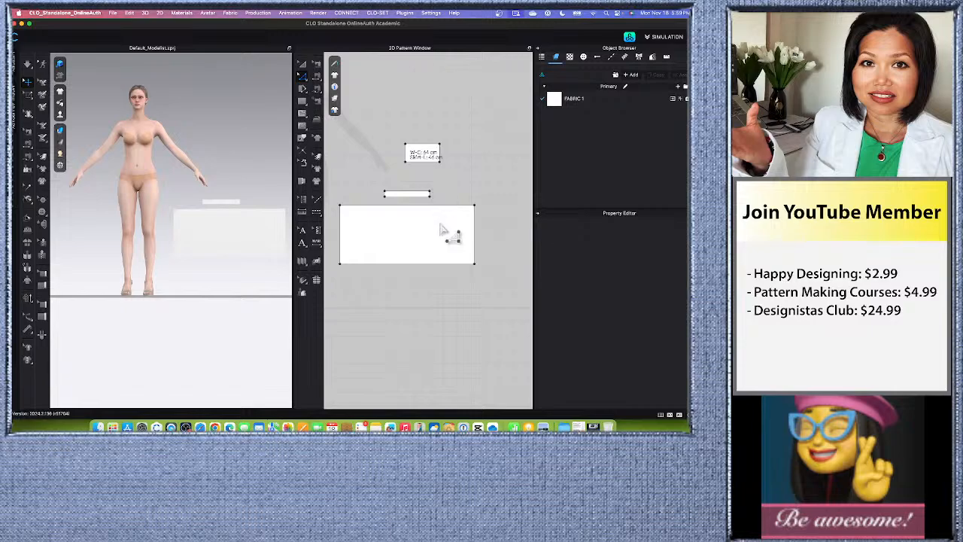
pyautogui.scroll(-1, 442, 229)
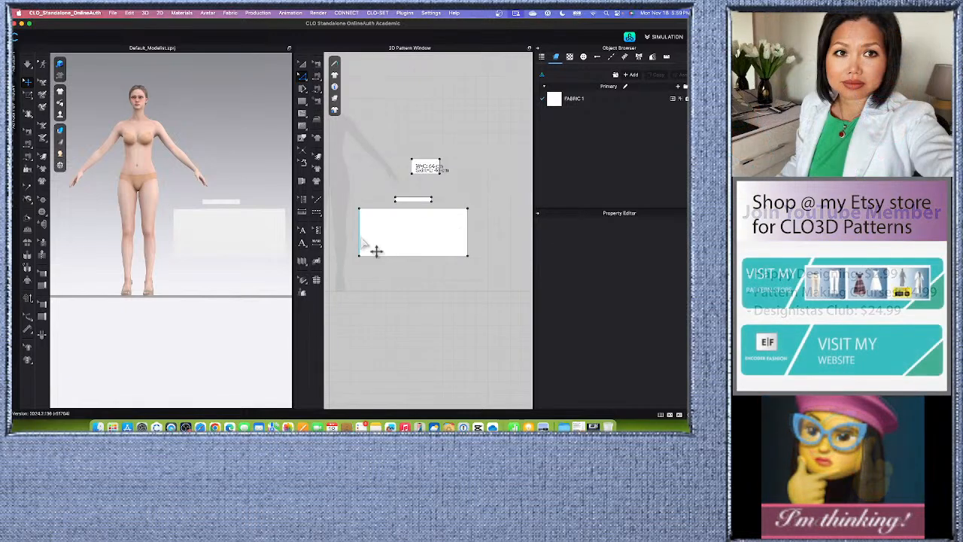
# Distribute 29 evenly spaced internal lines between the skirt rectangle's left and right vertical edges, and deselect them.
pyautogui.click(361, 241)
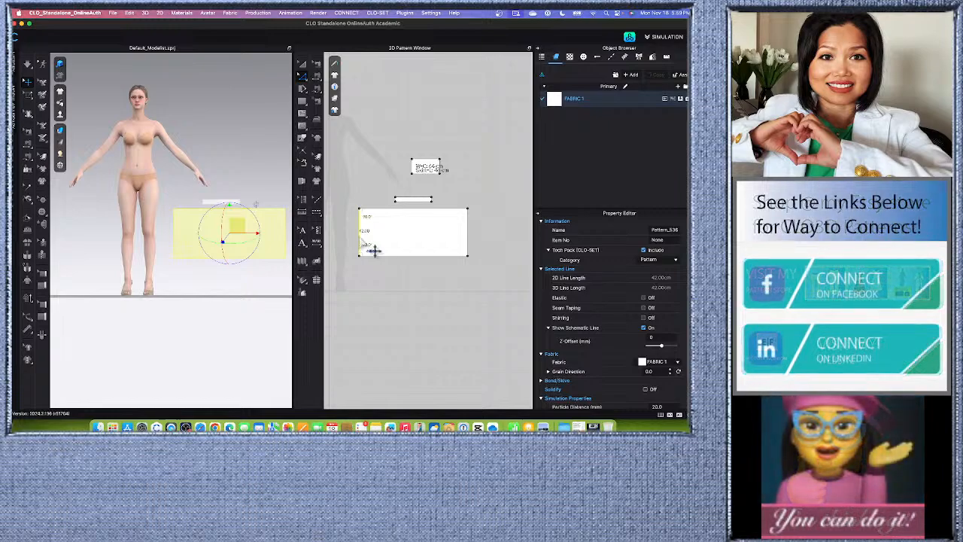
pyautogui.keyDown('shift'); pyautogui.click(468, 237); pyautogui.keyUp('shift')
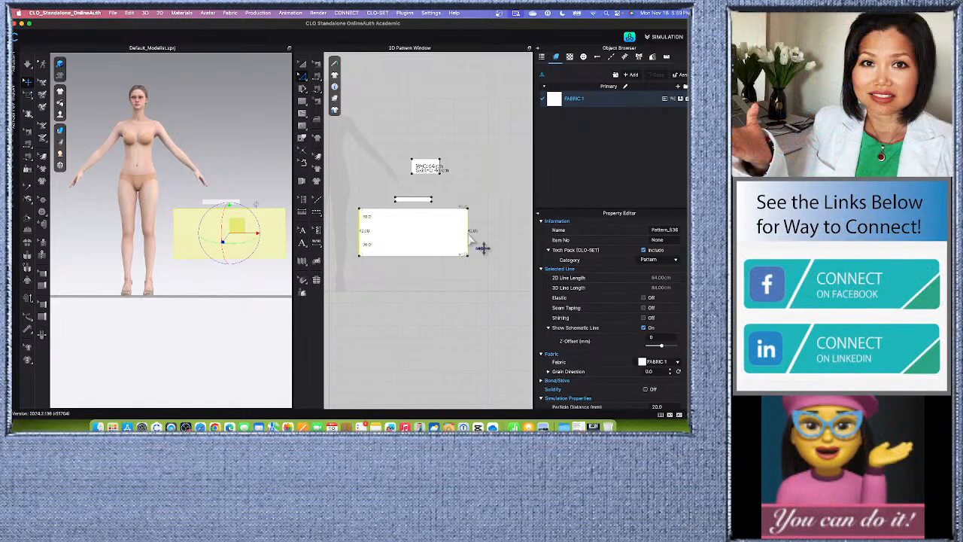
pyautogui.rightClick(470, 236)
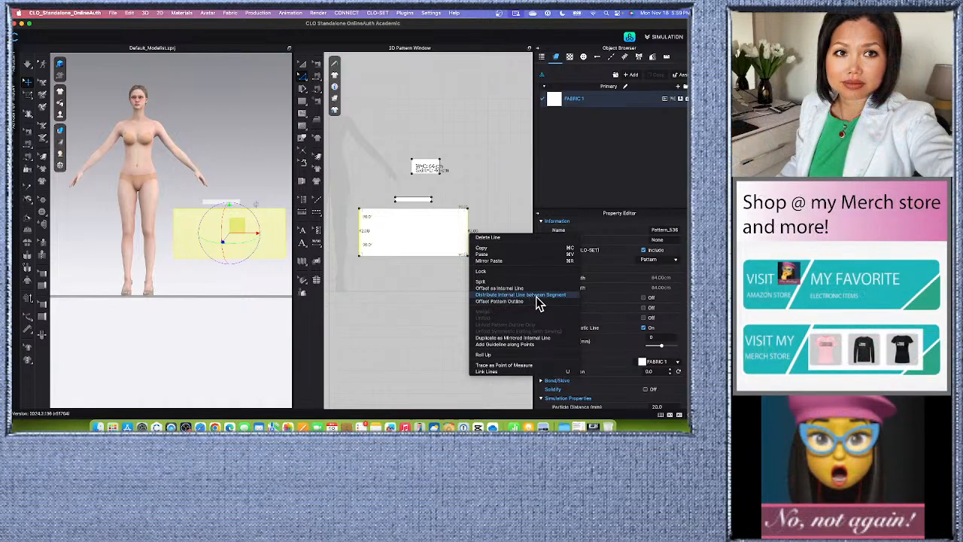
pyautogui.click(519, 294)
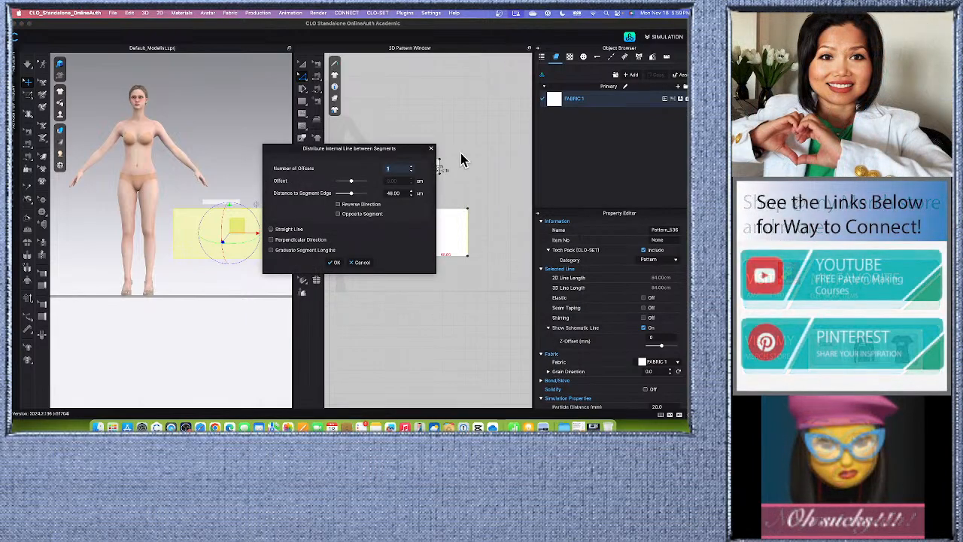
pyautogui.moveTo(412, 154); pyautogui.dragTo(347, 154)
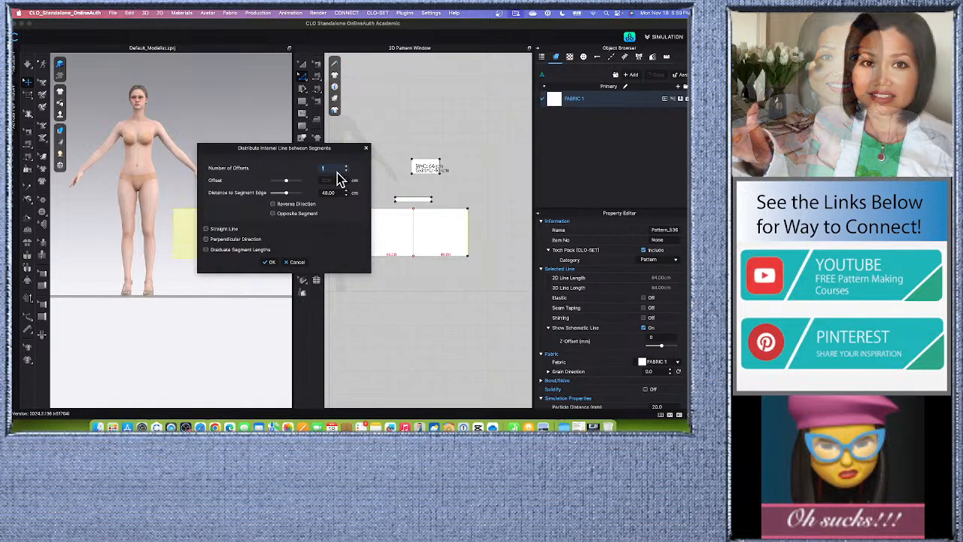
pyautogui.click(338, 172)
pyautogui.write('29')
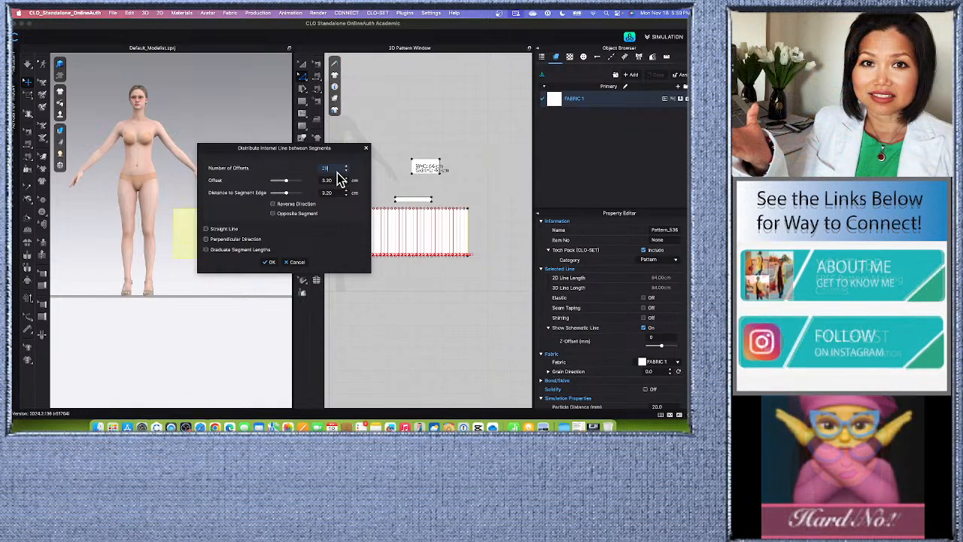
pyautogui.moveTo(352, 149); pyautogui.dragTo(313, 145)
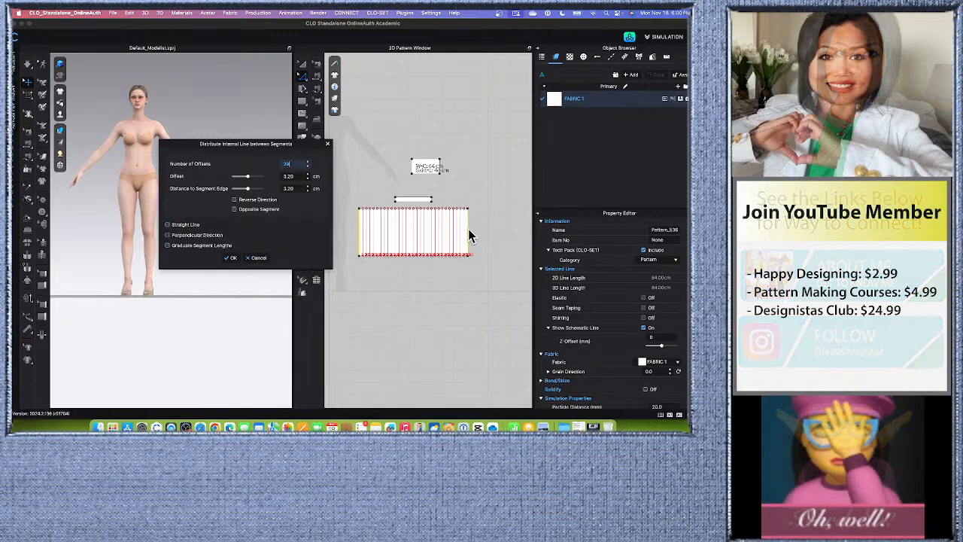
pyautogui.click(231, 258)
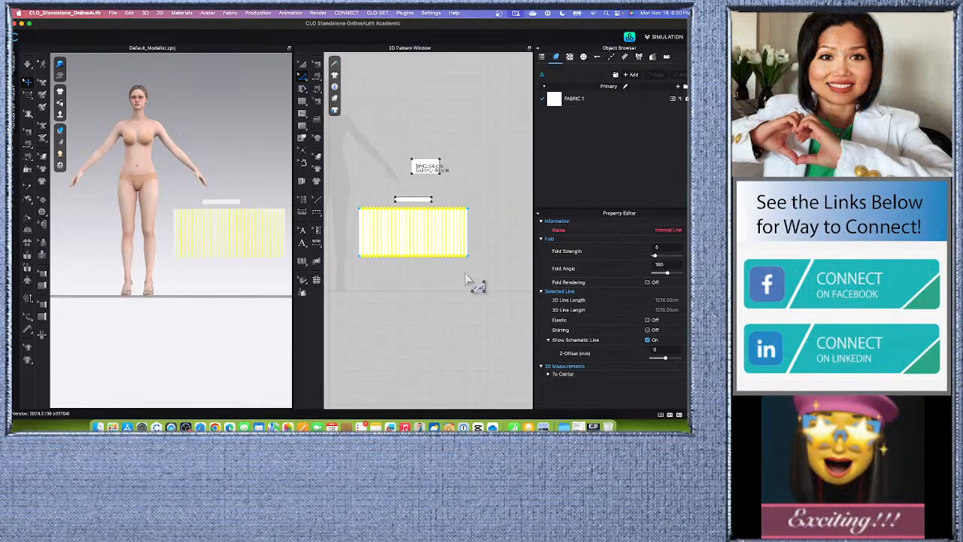
pyautogui.click(491, 203)
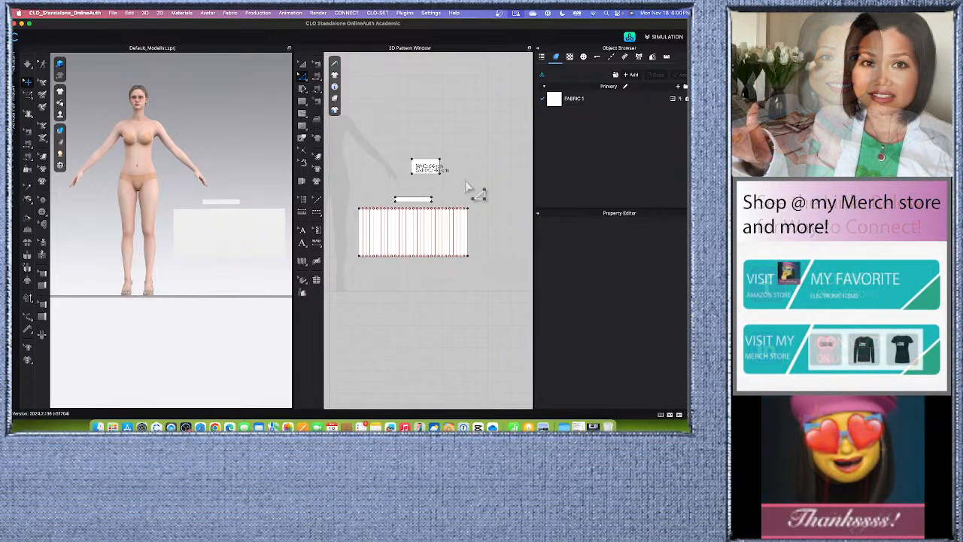
# Try to sew the waistband's lower edge to the skirt's lined upper edge with Pleats Sewing.
pyautogui.scroll(2, 470, 184)
pyautogui.scroll(-1, 470, 184)
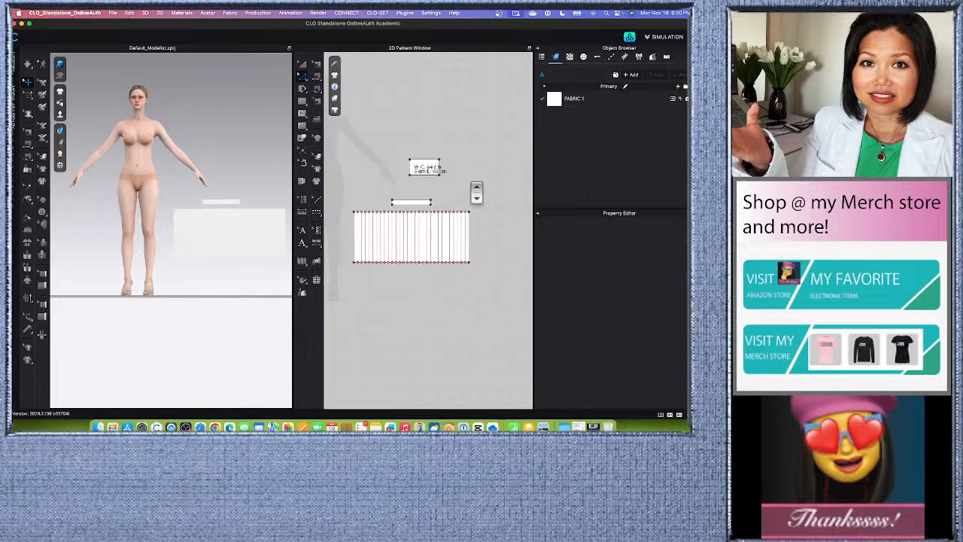
pyautogui.click(302, 262)
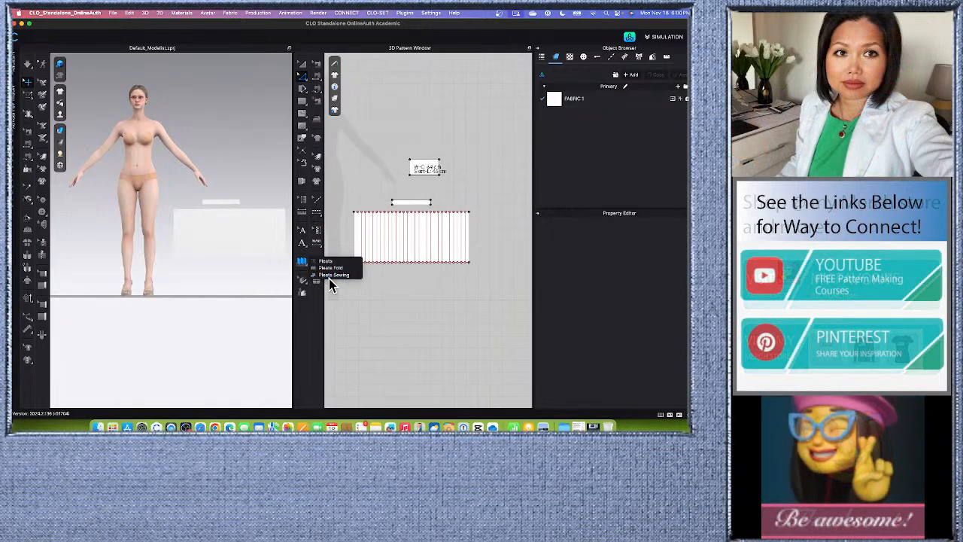
pyautogui.scroll(2, 391, 218)
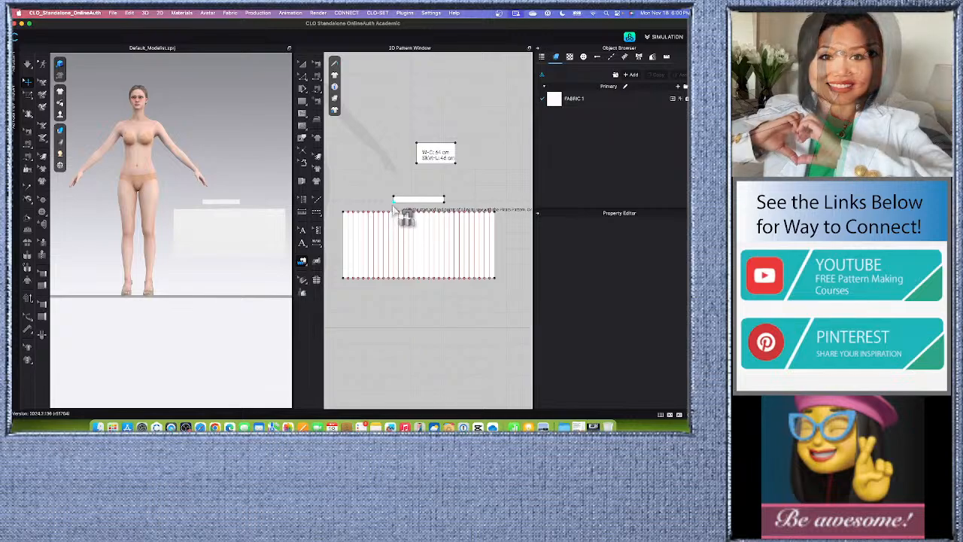
pyautogui.click(345, 213)
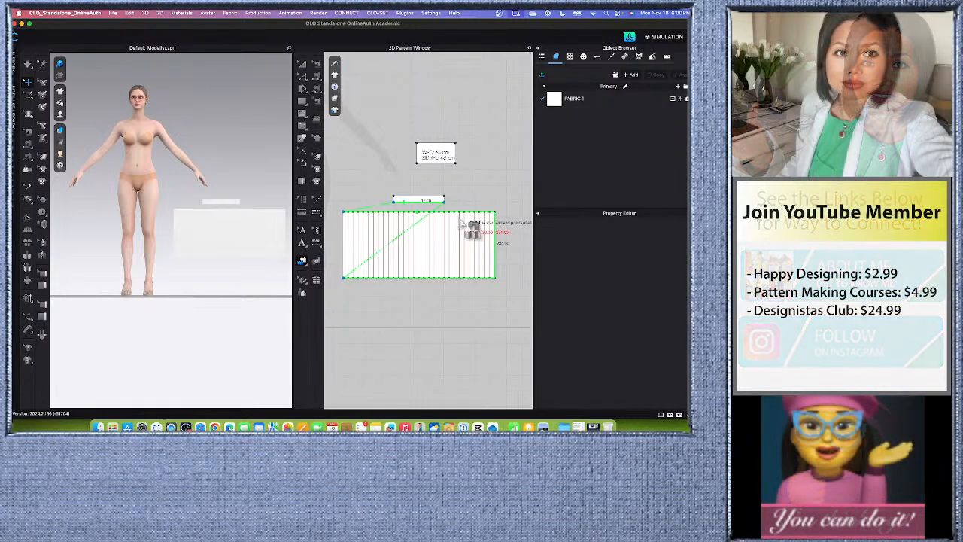
pyautogui.scroll(-2, 463, 223)
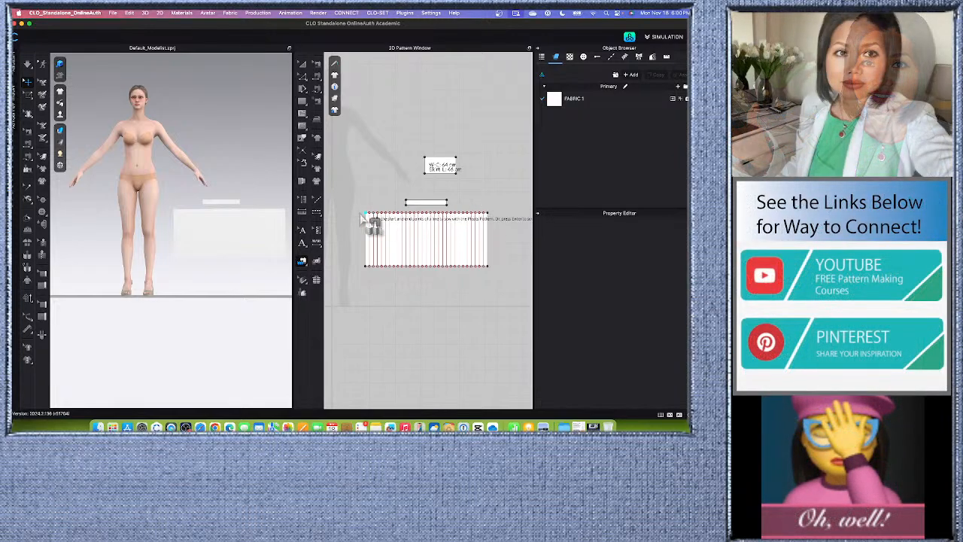
# Examine the skirt's upper edge up close to see whether the internal lines divide it into segments.
pyautogui.scroll(3, 491, 217)
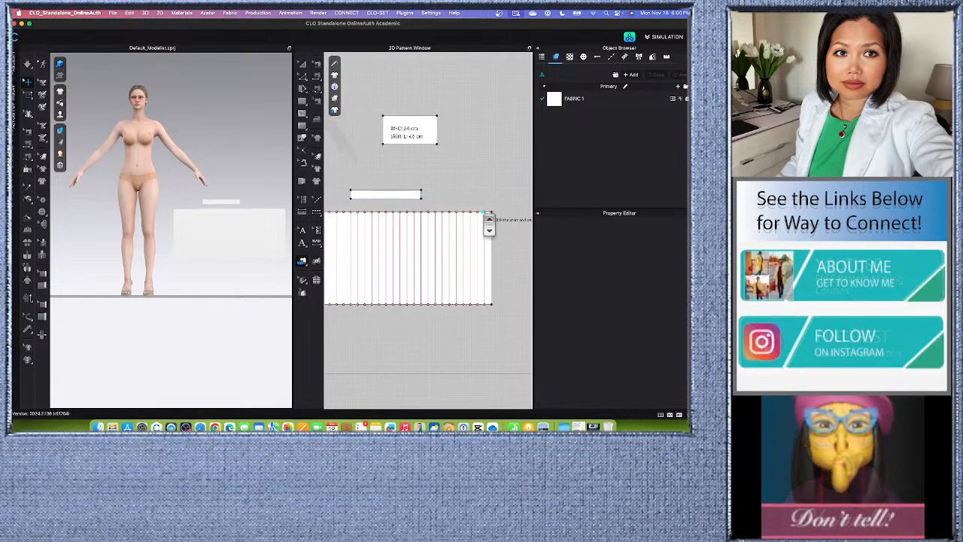
pyautogui.scroll(-2, 491, 218)
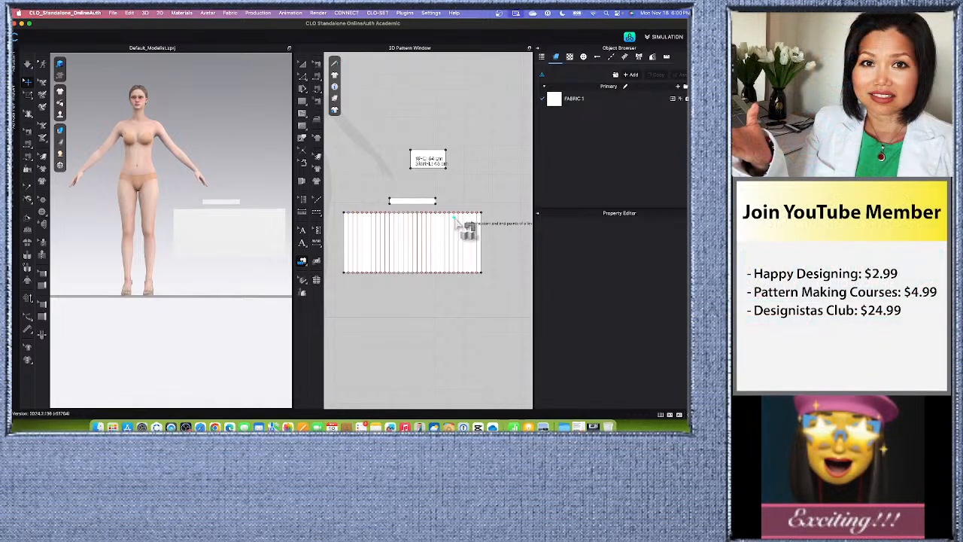
pyautogui.scroll(5, 466, 226)
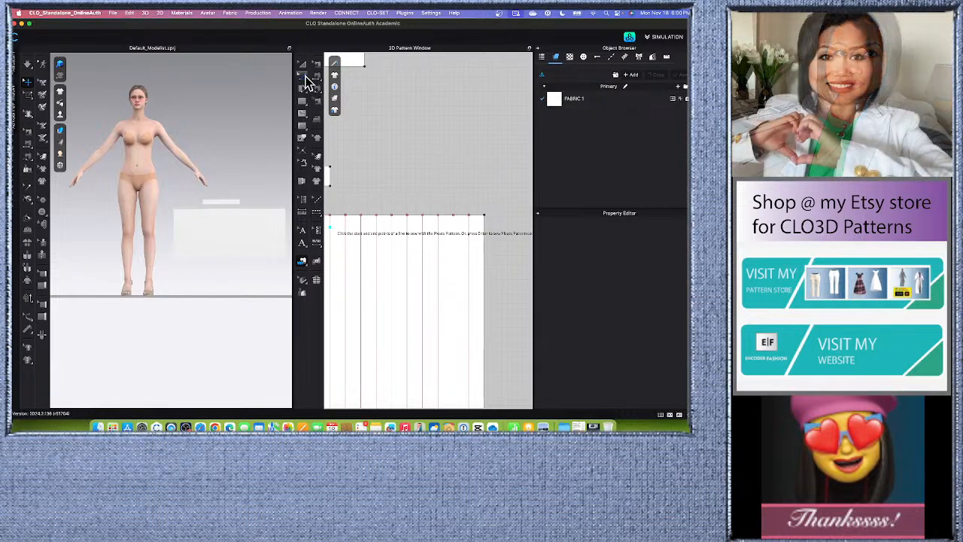
pyautogui.scroll(3, 455, 220)
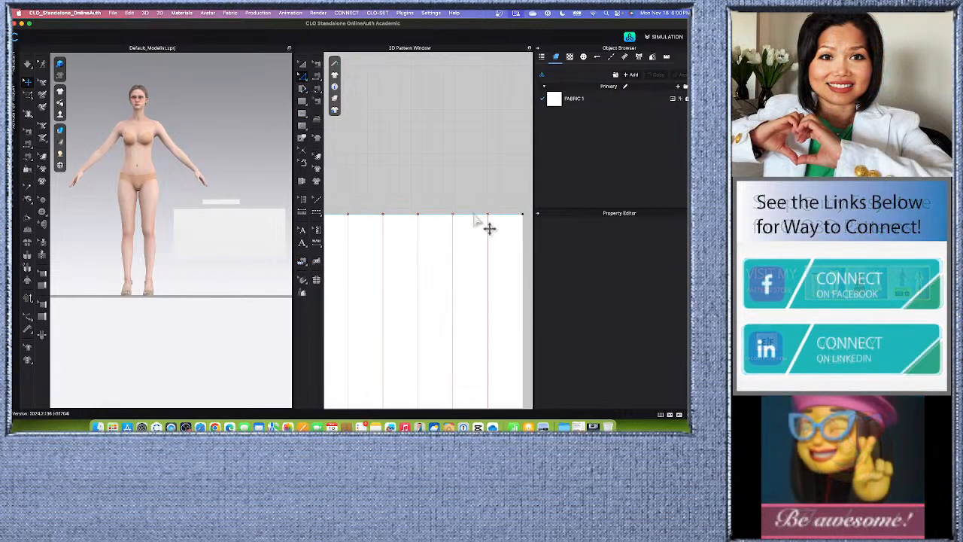
pyautogui.click(475, 218)
pyautogui.scroll(-2, 480, 226)
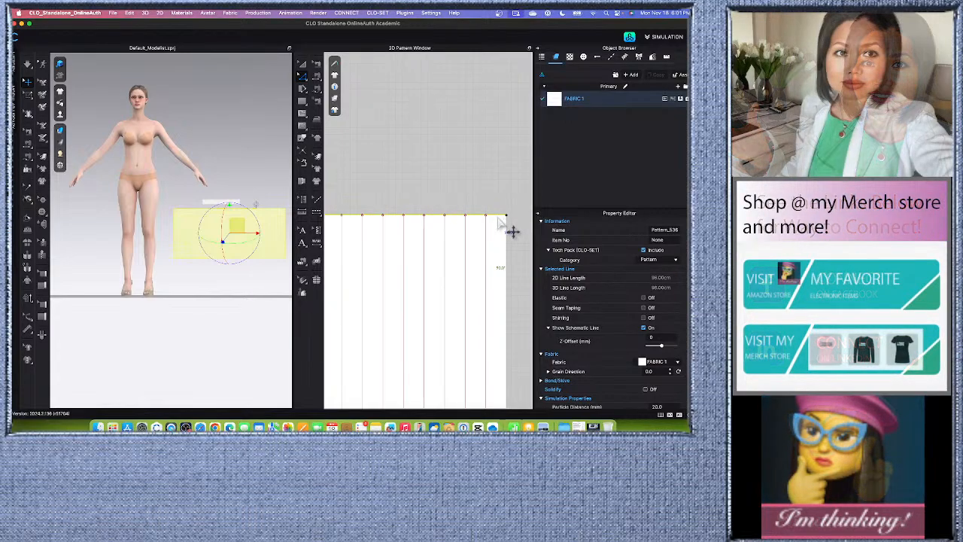
pyautogui.scroll(-2, 502, 227)
pyautogui.scroll(-2, 512, 231)
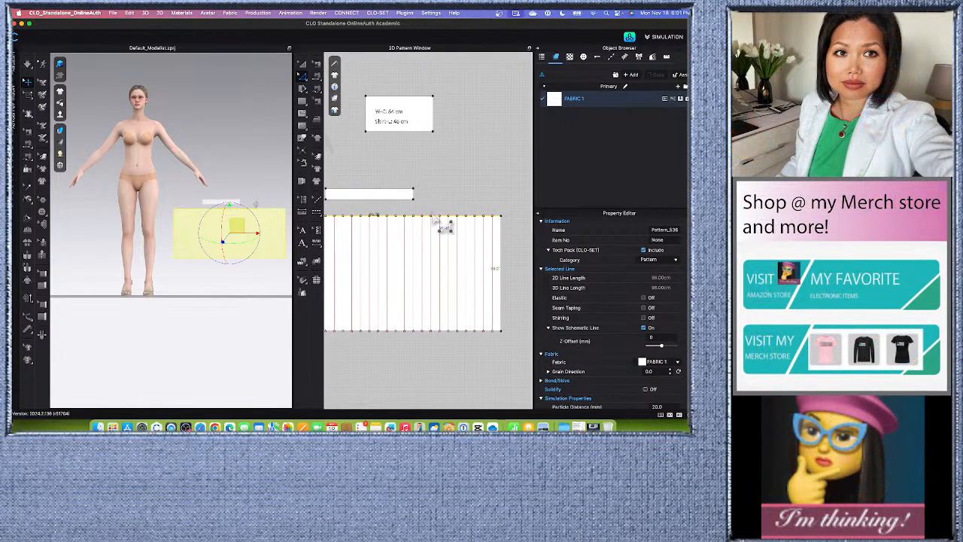
pyautogui.scroll(3, 444, 218)
pyautogui.scroll(-4, 455, 226)
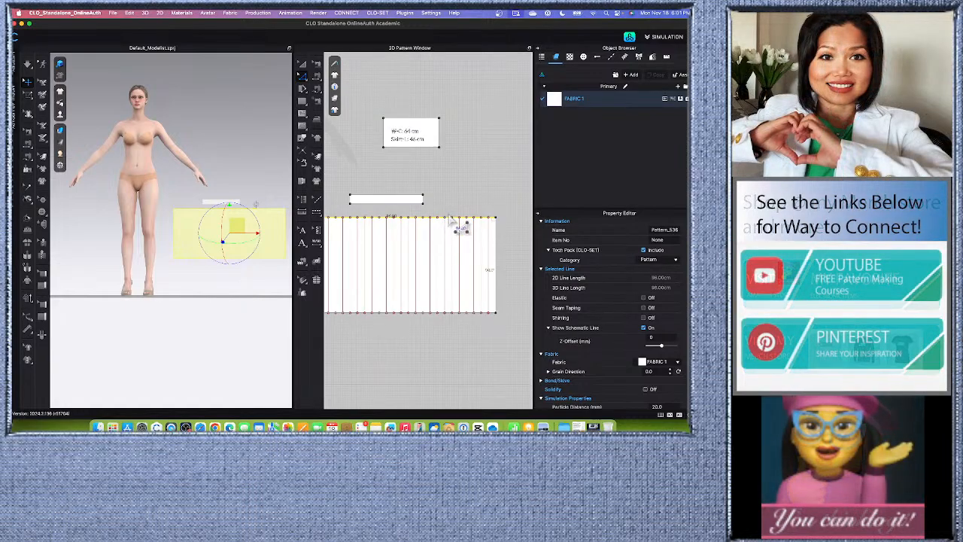
pyautogui.scroll(-1, 460, 231)
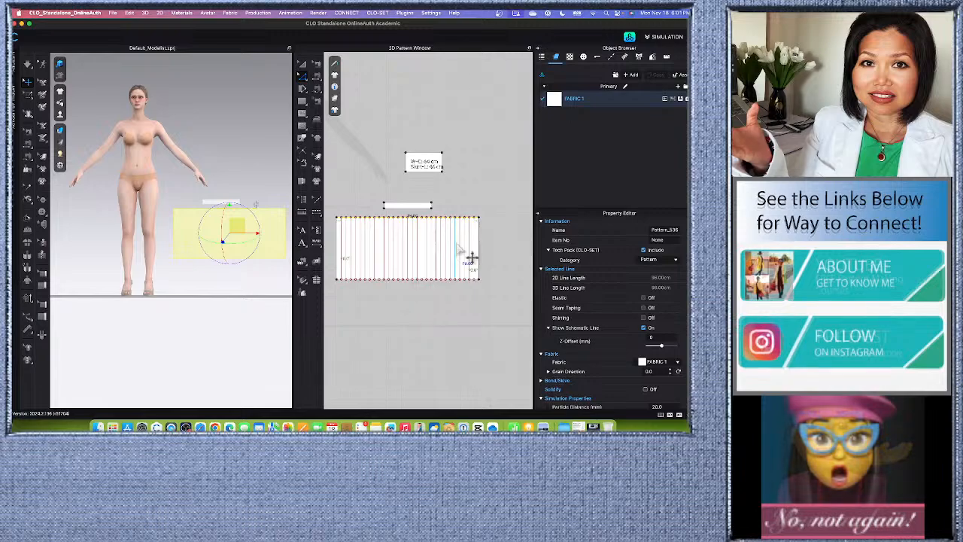
pyautogui.click(461, 189)
# Extend/Trim & Add Point all the skirt's internal lines to the pattern outline, and check the upper edge's rightmost segment.
pyautogui.scroll(2, 358, 225)
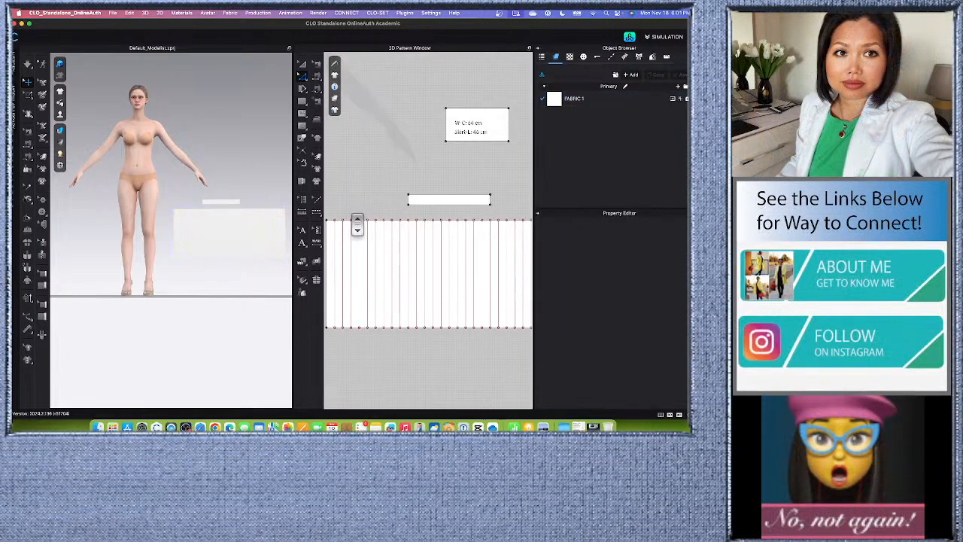
pyautogui.scroll(-2, 357, 225)
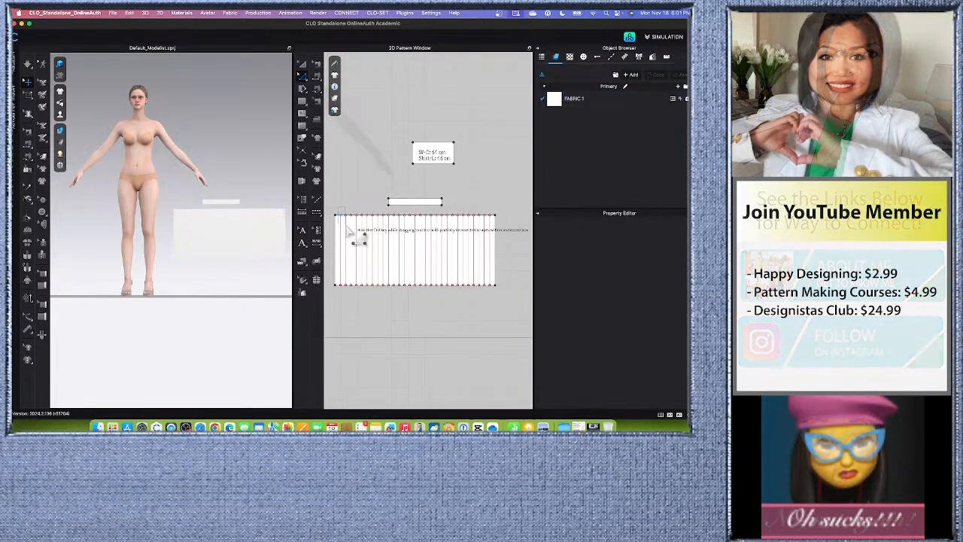
pyautogui.moveTo(348, 233); pyautogui.dragTo(380, 296)
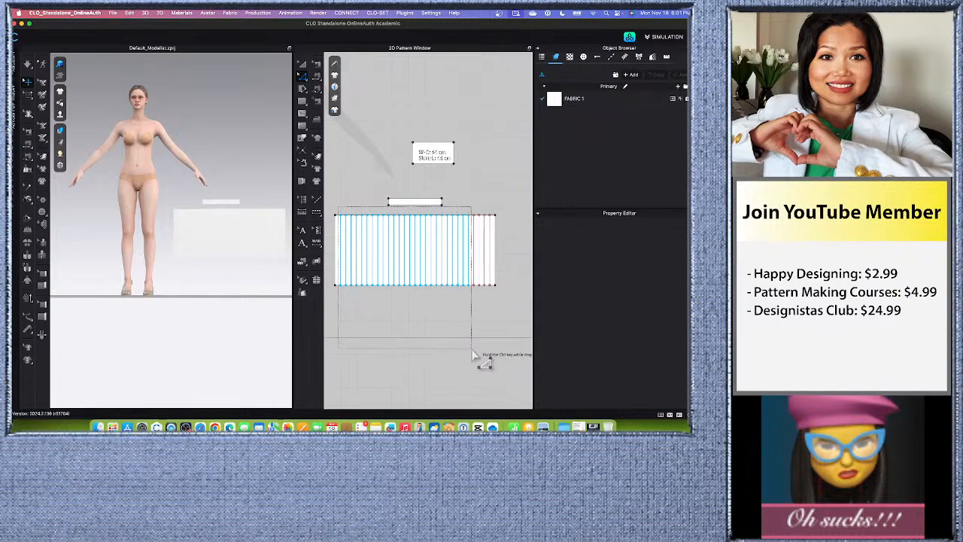
pyautogui.moveTo(476, 355); pyautogui.dragTo(498, 364)
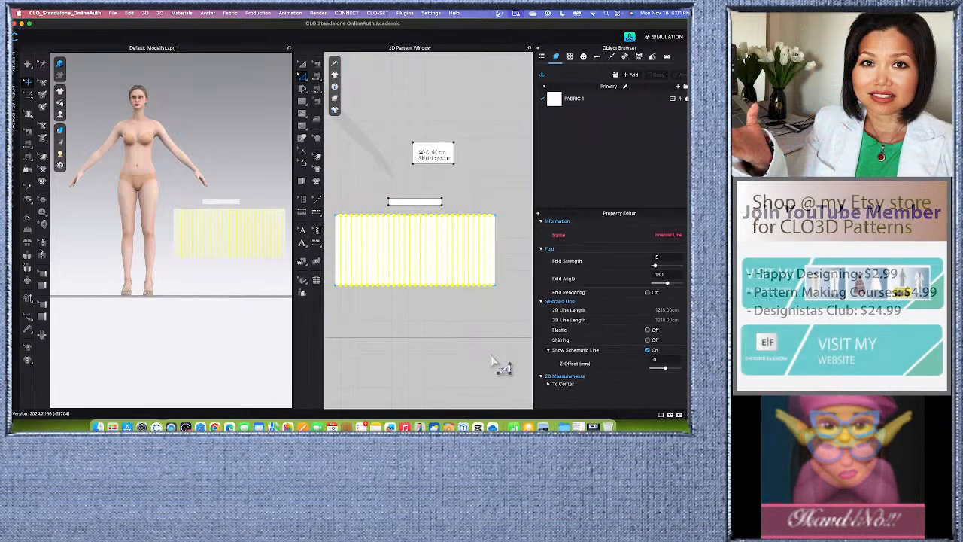
pyautogui.rightClick(493, 258)
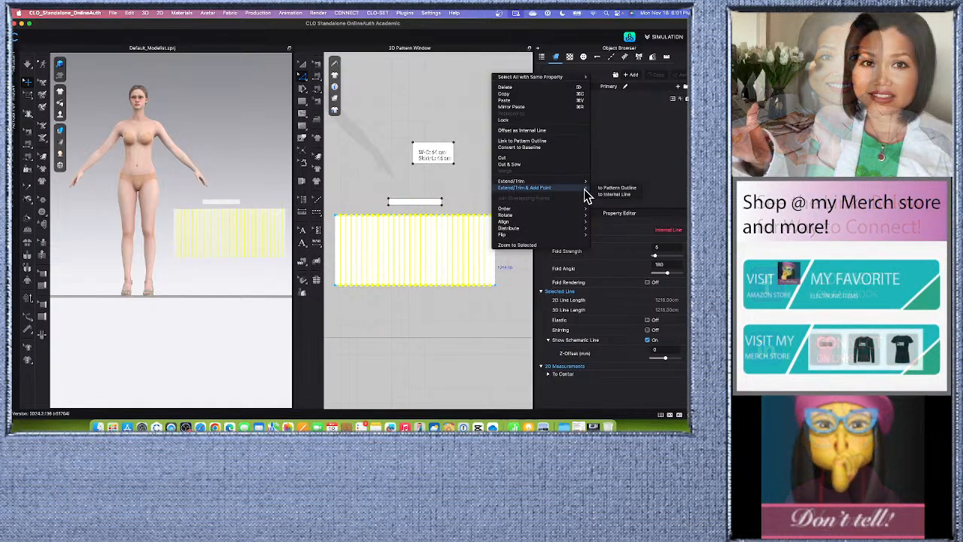
pyautogui.click(617, 188)
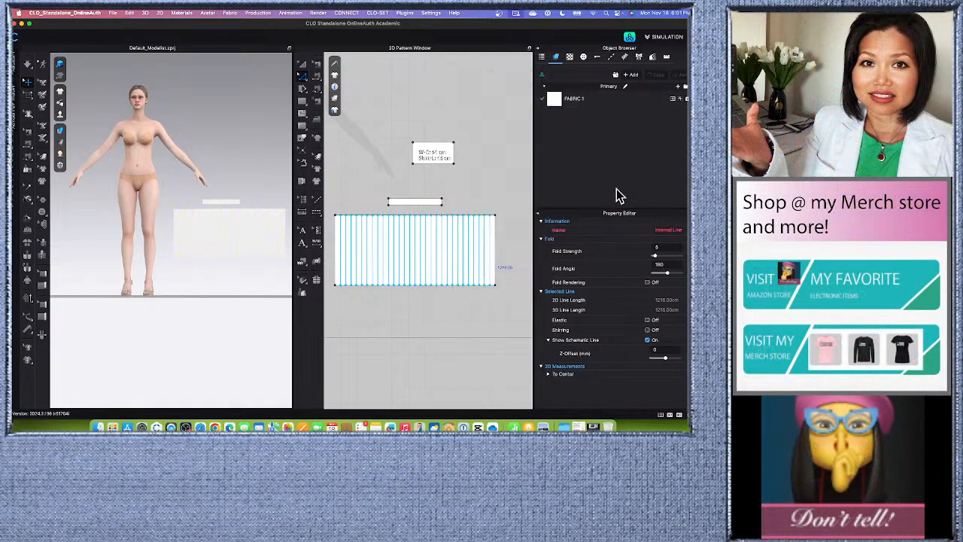
pyautogui.scroll(5, 498, 224)
pyautogui.scroll(2, 502, 216)
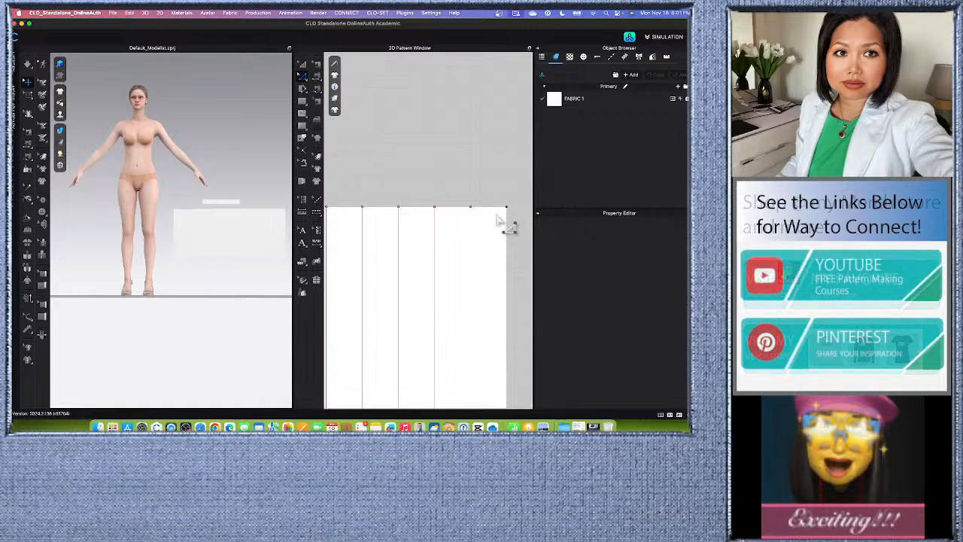
pyautogui.click(492, 212)
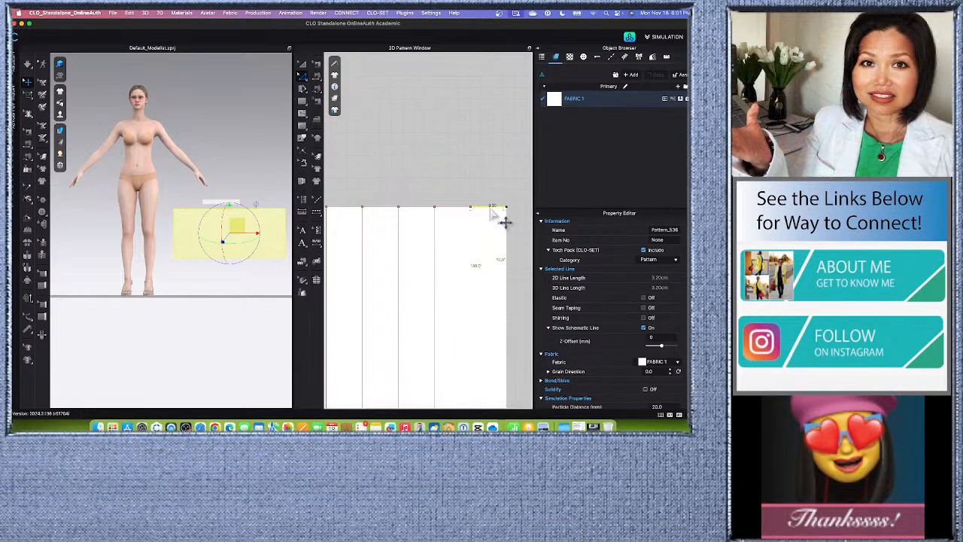
pyautogui.scroll(-4, 501, 222)
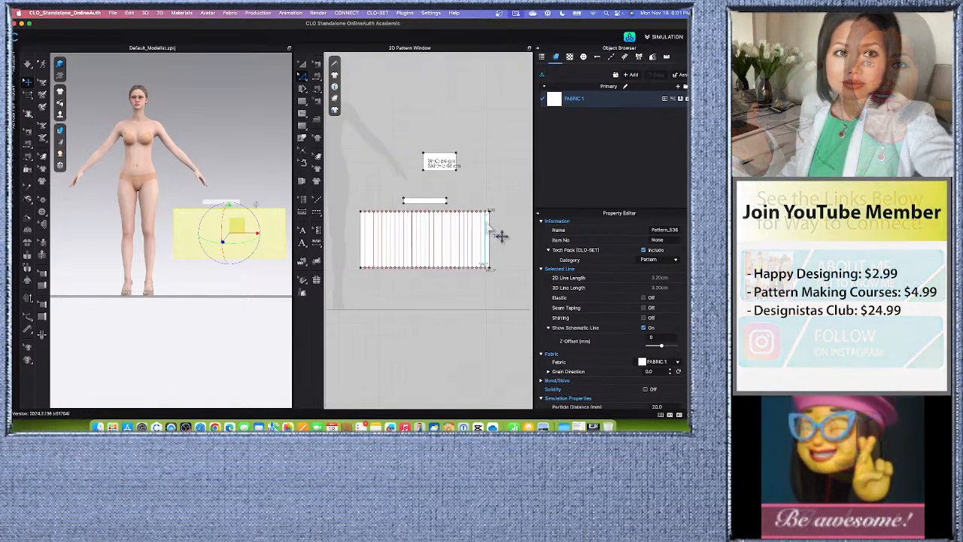
# Turn on Fold Rendering for all the skirt rectangle's internal lines, and deselect them.
pyautogui.scroll(-2, 487, 211)
pyautogui.scroll(2, 480, 200)
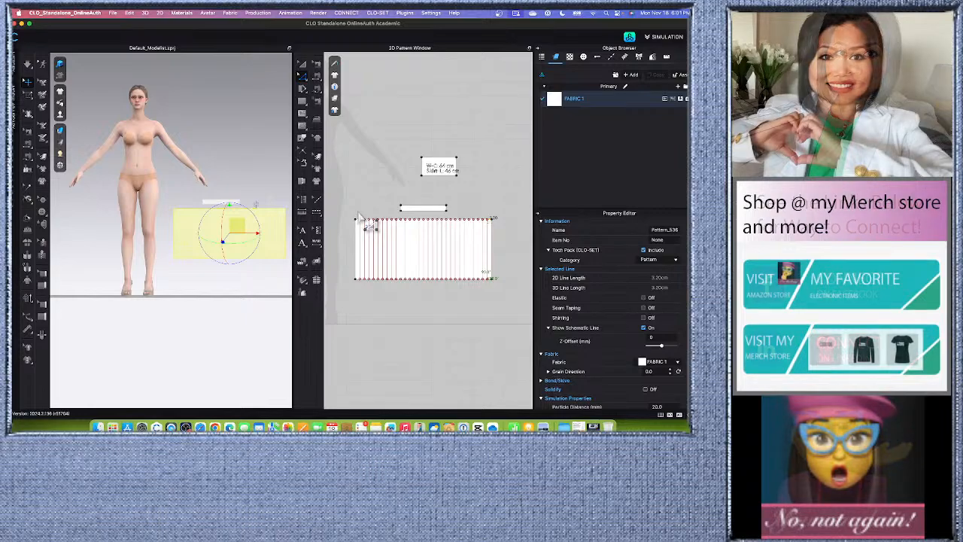
pyautogui.moveTo(359, 211); pyautogui.dragTo(380, 248)
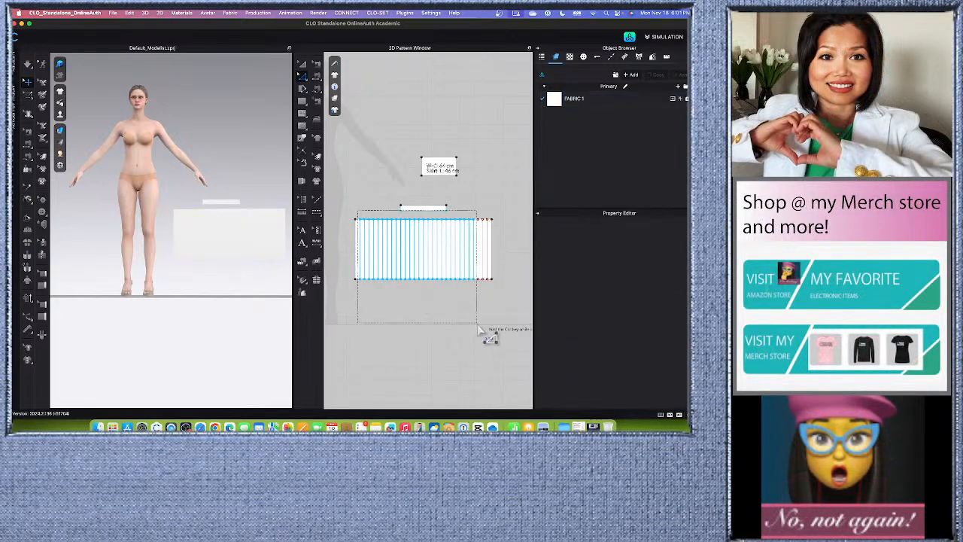
pyautogui.moveTo(478, 326); pyautogui.dragTo(489, 332)
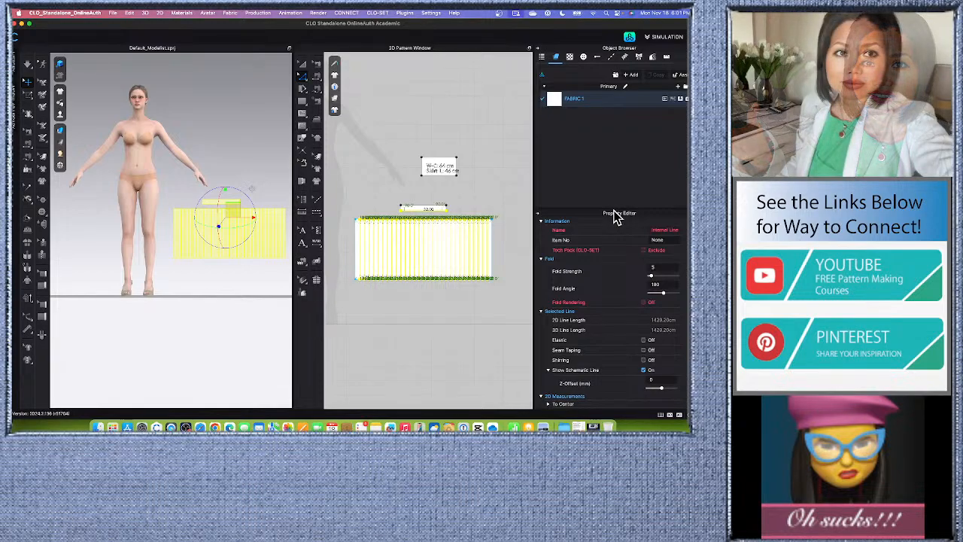
pyautogui.click(644, 302)
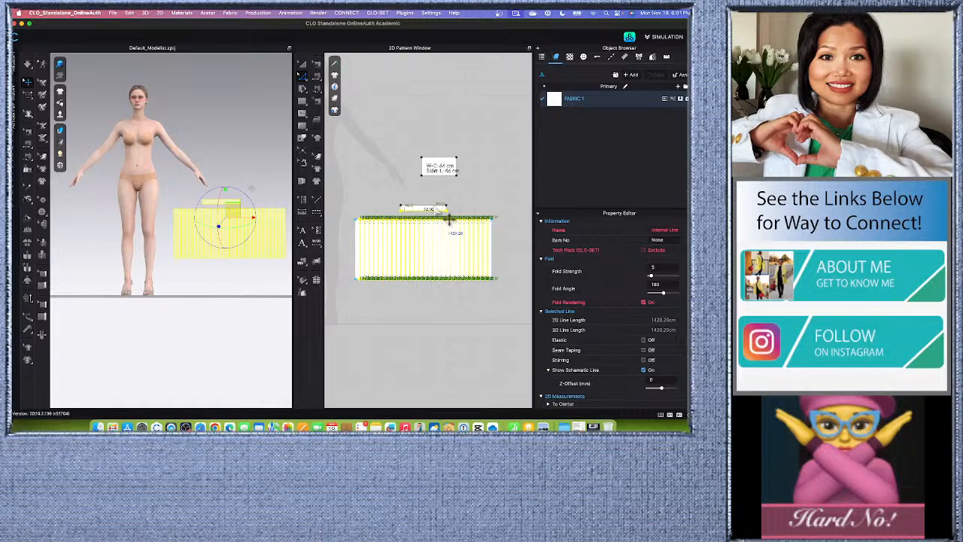
pyautogui.scroll(4, 390, 131)
pyautogui.scroll(-5, 387, 132)
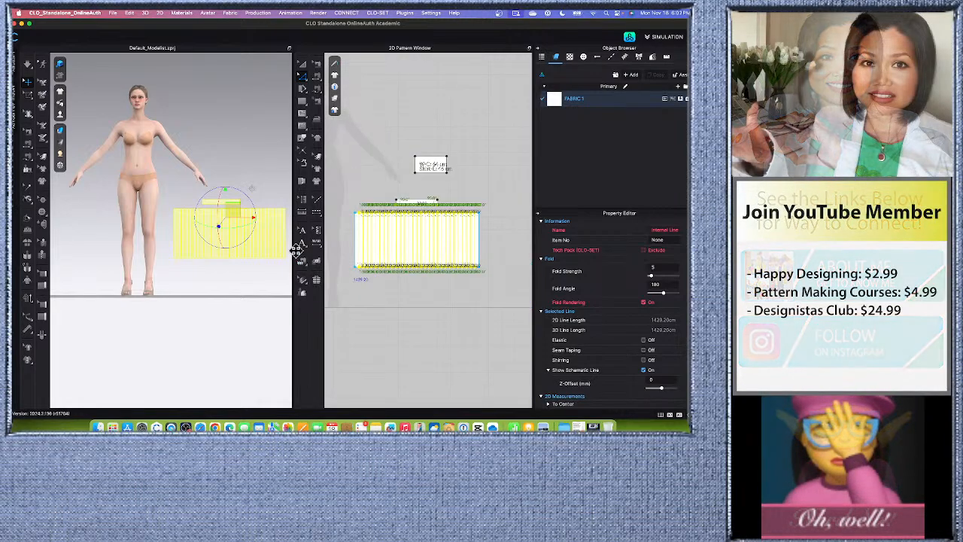
pyautogui.scroll(-2, 207, 260)
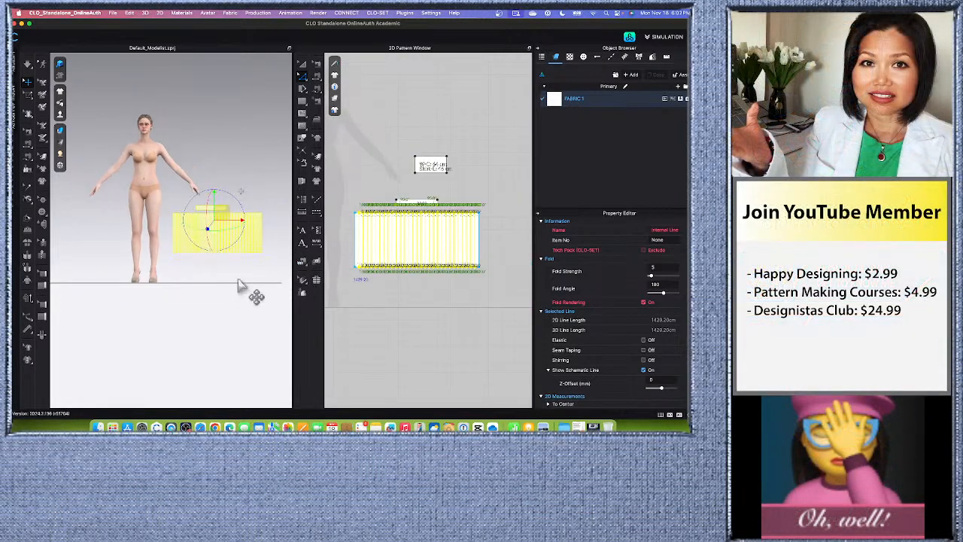
pyautogui.moveTo(228, 275); pyautogui.dragTo(210, 271, button='middle')
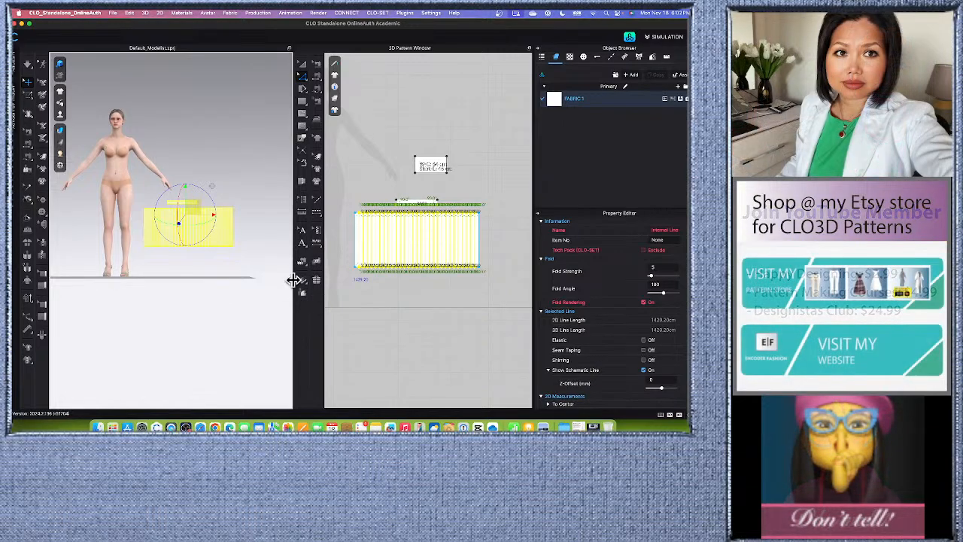
pyautogui.moveTo(294, 280); pyautogui.dragTo(236, 280)
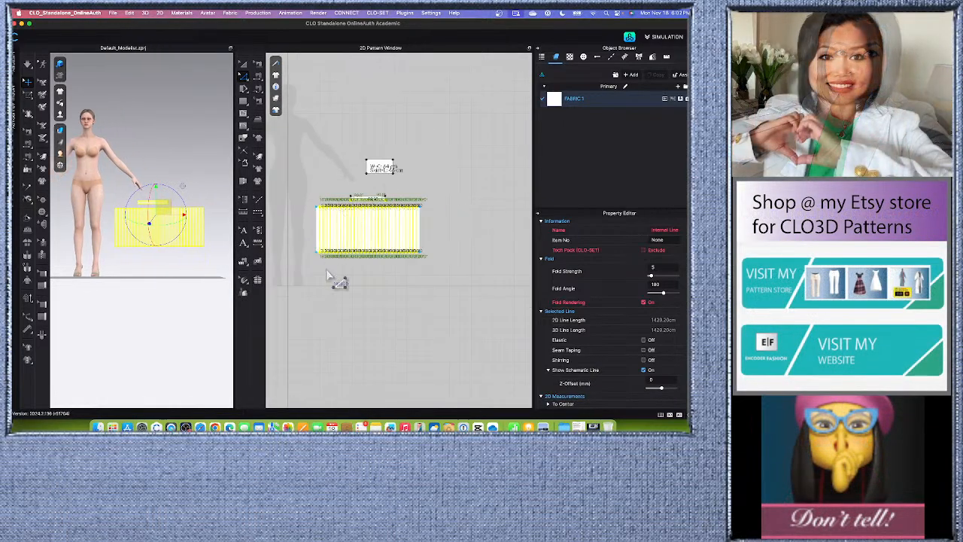
pyautogui.scroll(2, 329, 277)
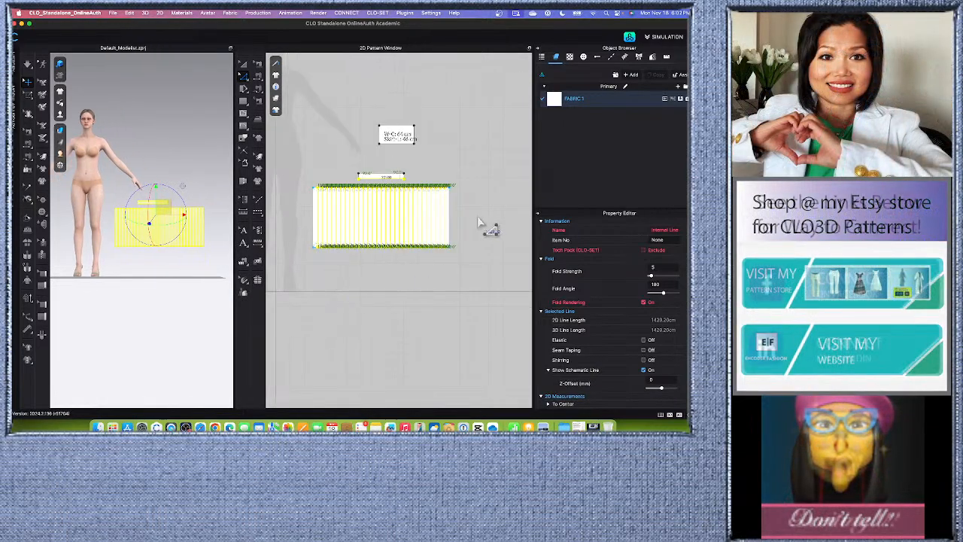
pyautogui.click(479, 220)
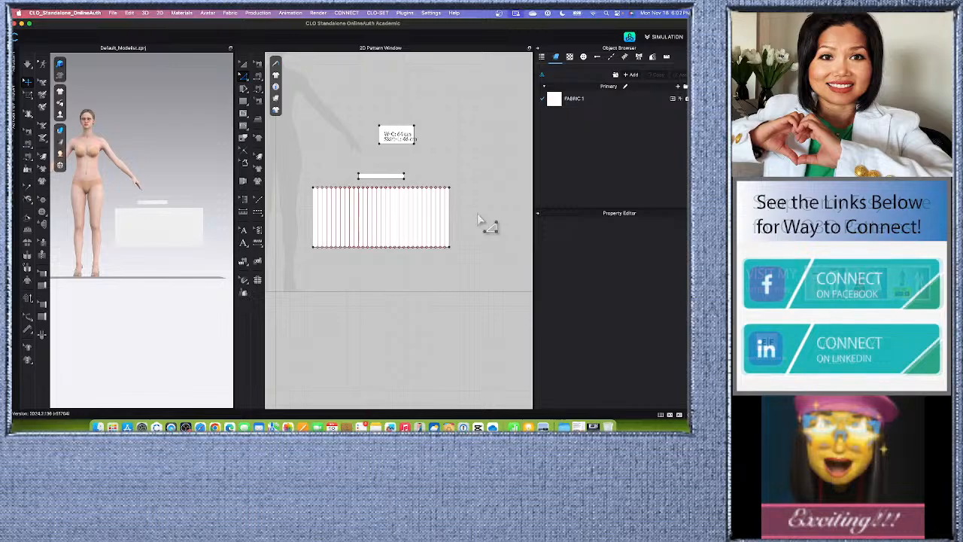
# Apply Pleats Fold across all the skirt's internal lines from left to right as Knife Pleats, 3 lines per pleat, fold angle 0 - 360.
pyautogui.scroll(1, 364, 169)
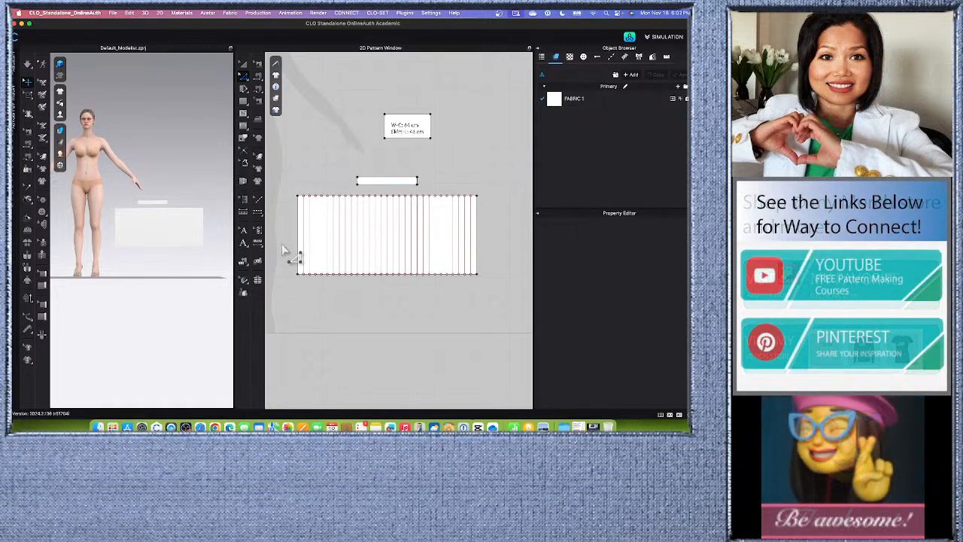
pyautogui.click(244, 265)
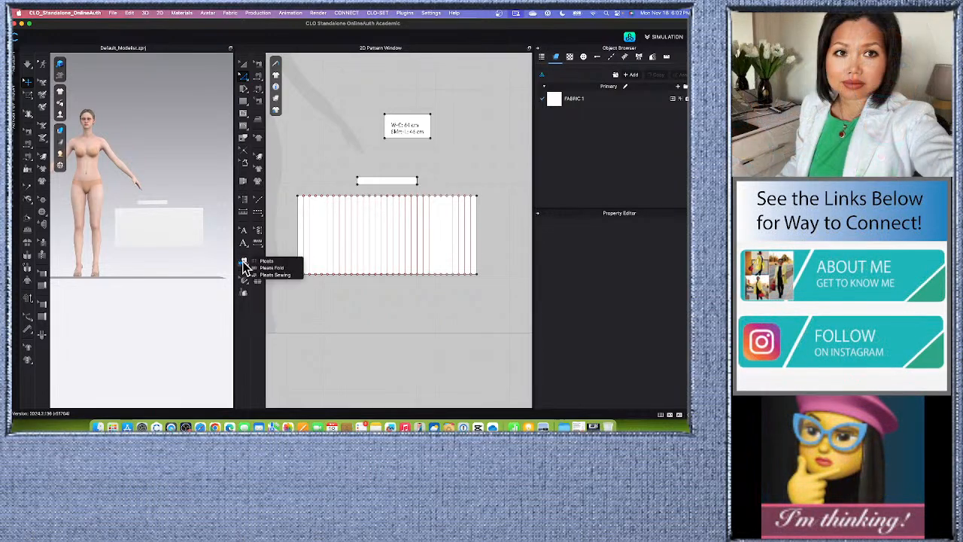
pyautogui.click(286, 235)
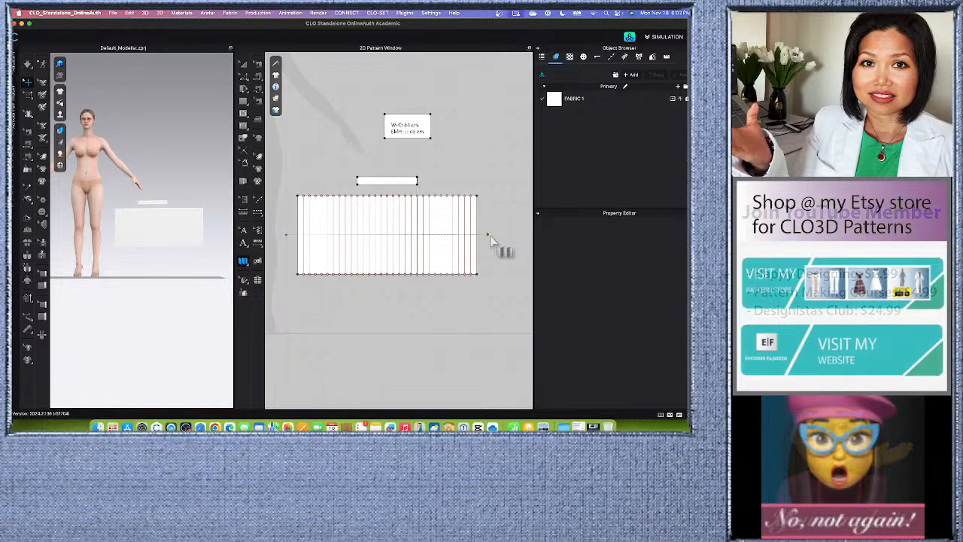
pyautogui.click(490, 237)
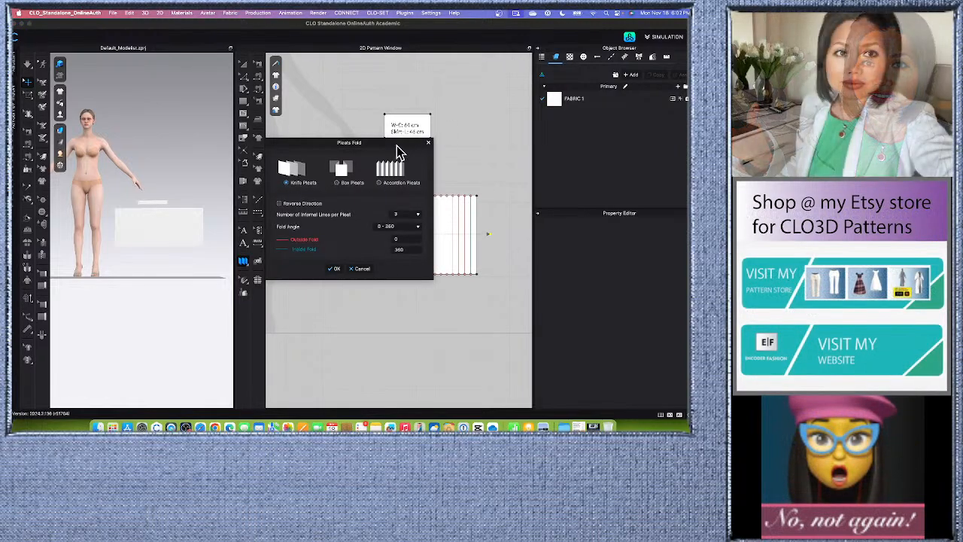
pyautogui.moveTo(396, 146); pyautogui.dragTo(253, 128)
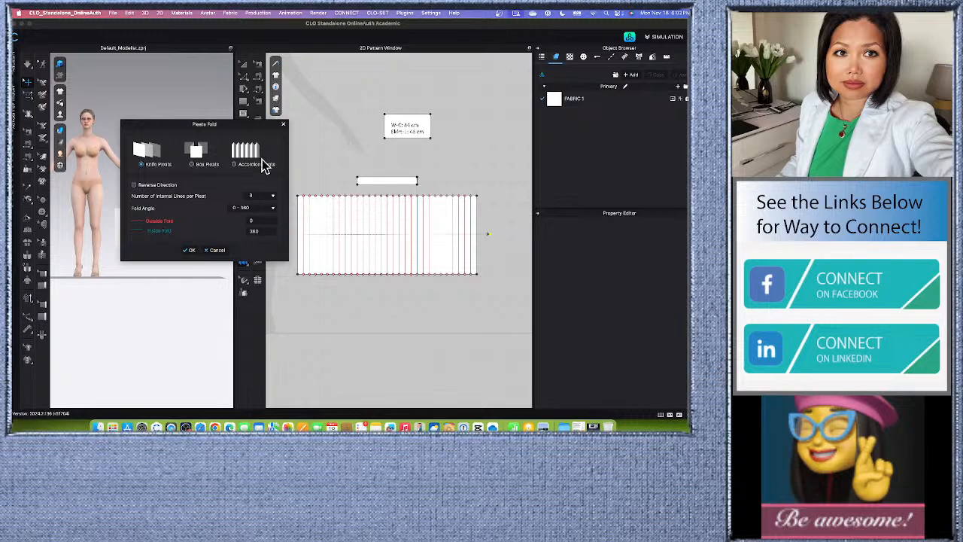
pyautogui.click(272, 211)
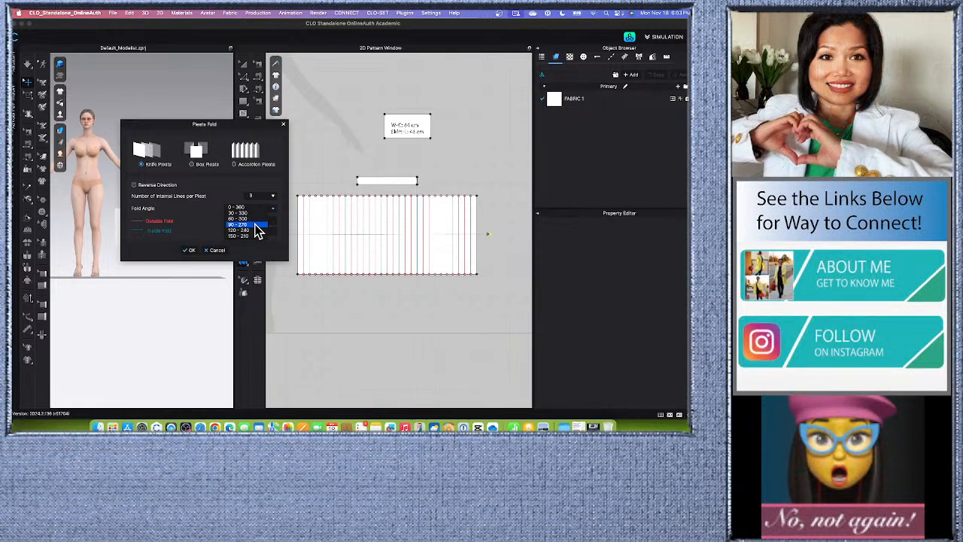
pyautogui.click(254, 208)
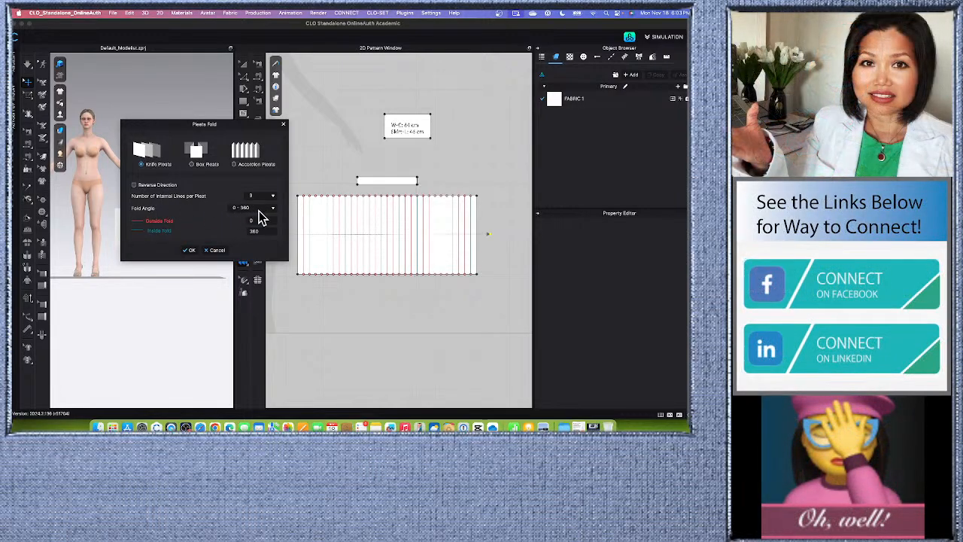
pyautogui.click(190, 250)
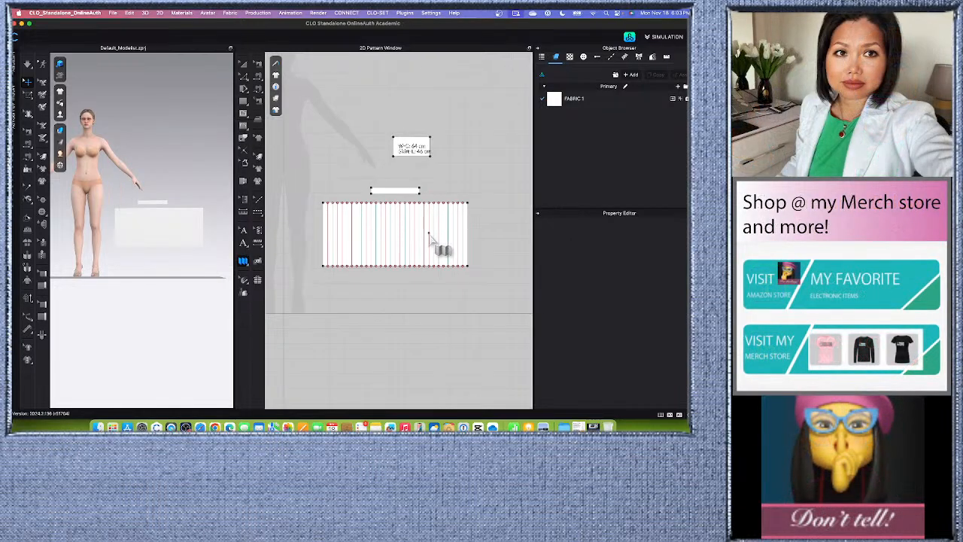
pyautogui.scroll(-2, 425, 233)
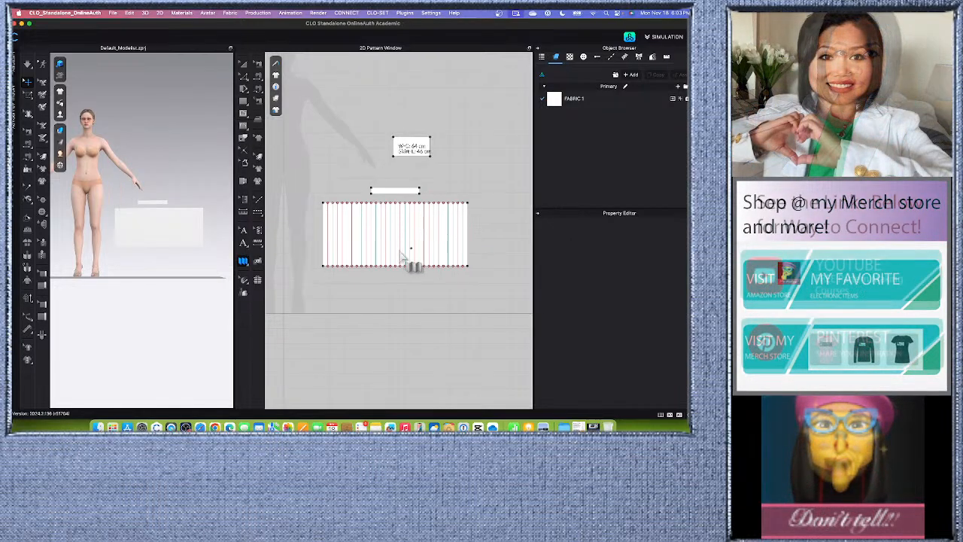
pyautogui.click(243, 263)
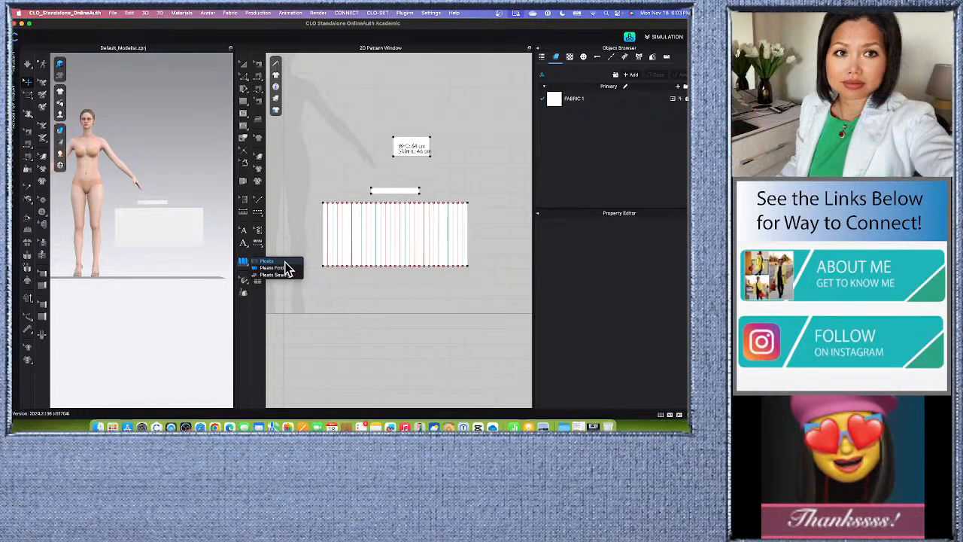
pyautogui.click(273, 275)
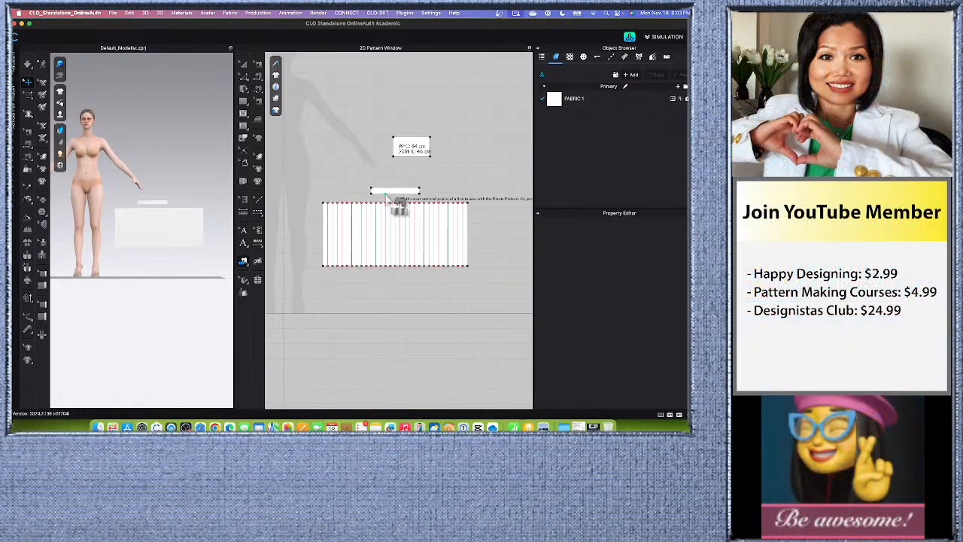
pyautogui.scroll(-3, 387, 197)
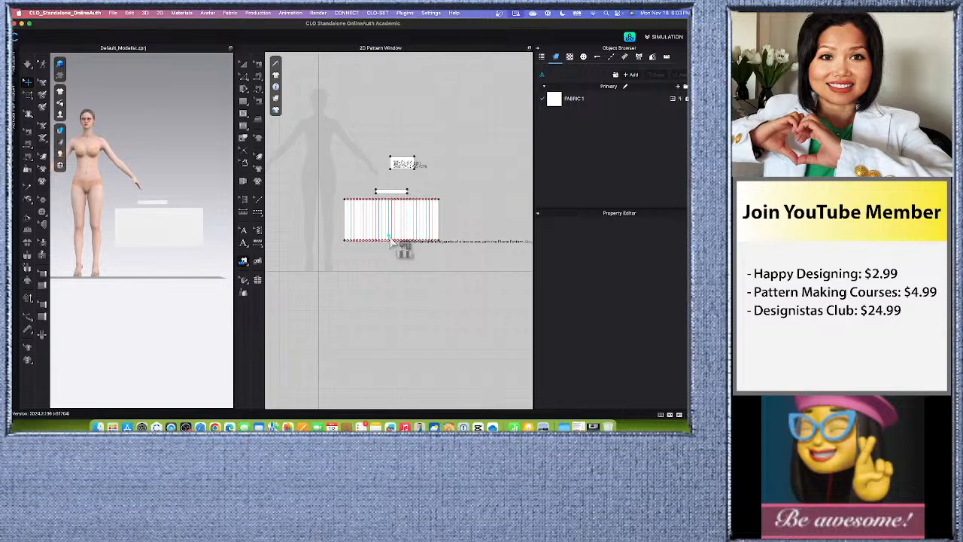
pyautogui.scroll(2, 391, 239)
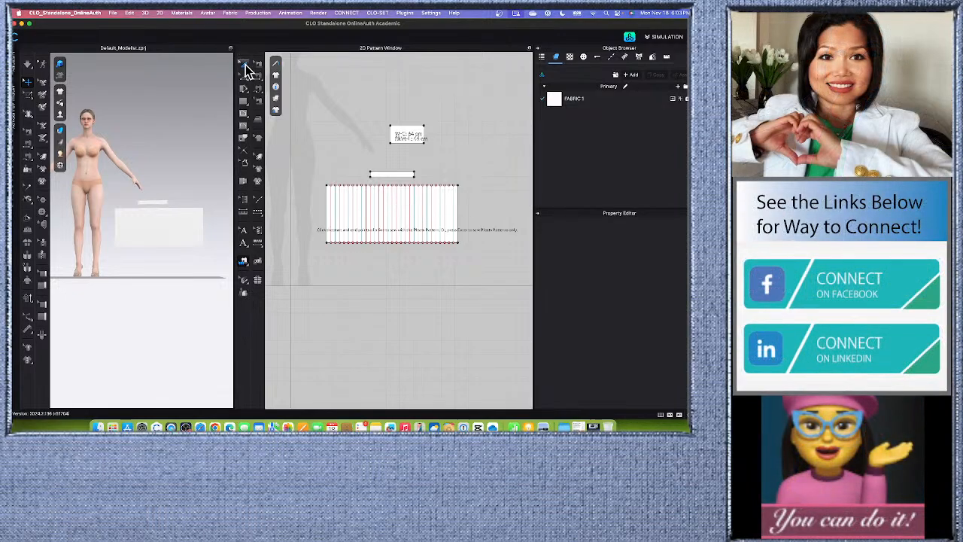
# Arrange the waistband and skirt pieces together at the avatar's Body_Front_Waist point, and set their arrangement shape style to Flat.
pyautogui.moveTo(301, 165); pyautogui.dragTo(491, 297)
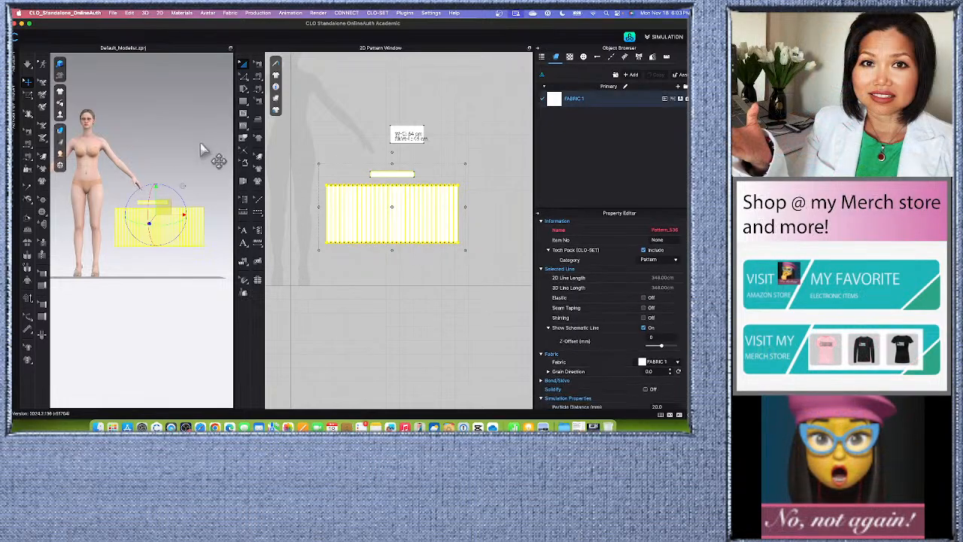
pyautogui.moveTo(90, 349); pyautogui.dragTo(132, 376, button='middle')
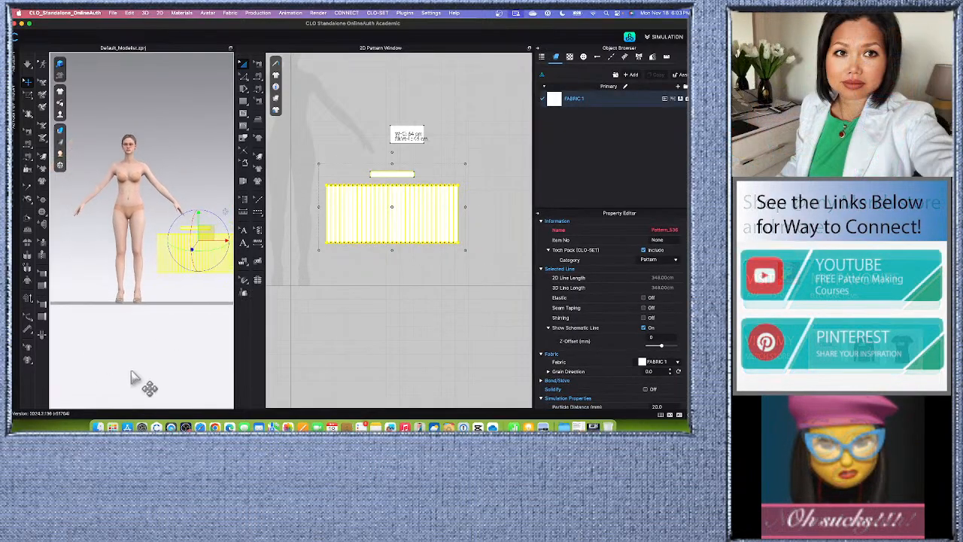
pyautogui.scroll(3, 128, 198)
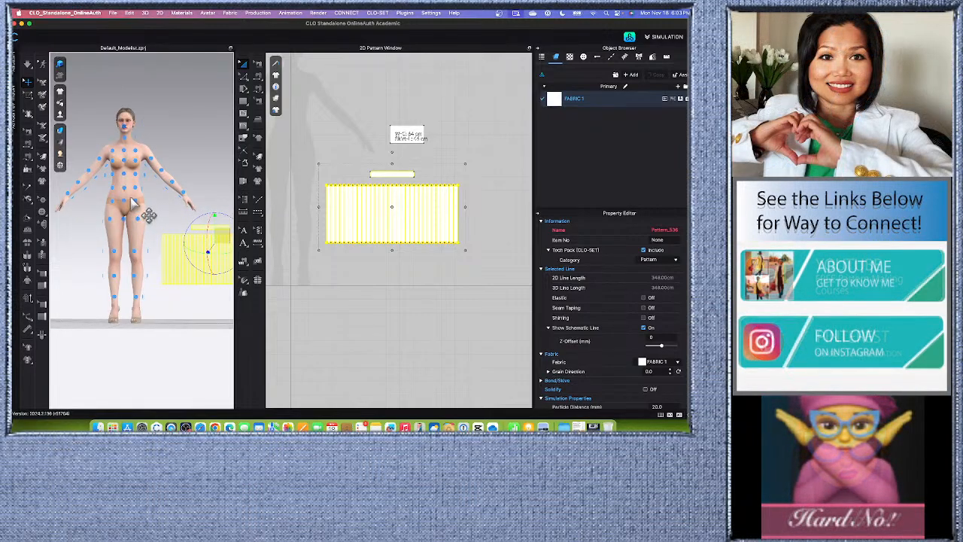
pyautogui.scroll(1, 126, 192)
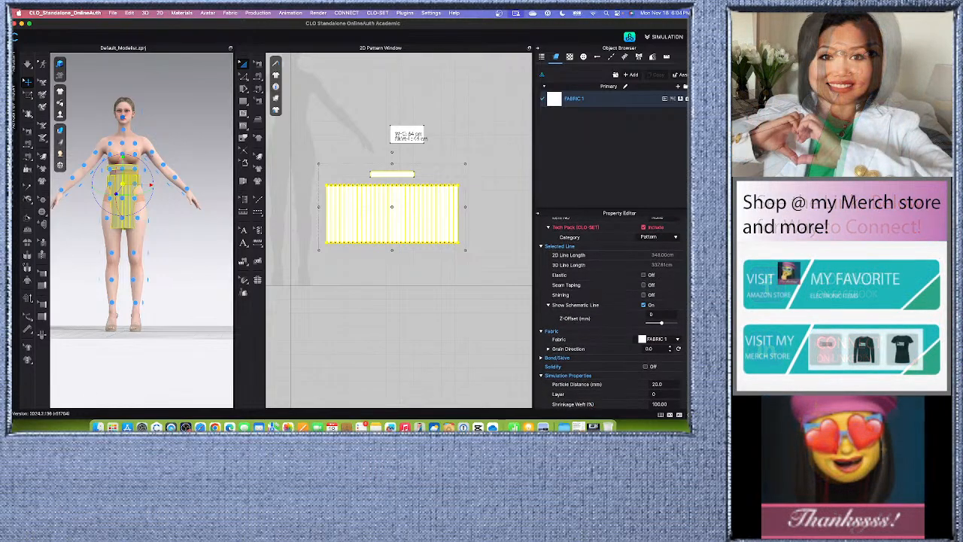
pyautogui.scroll(-5, 610, 312)
pyautogui.scroll(-5, 579, 339)
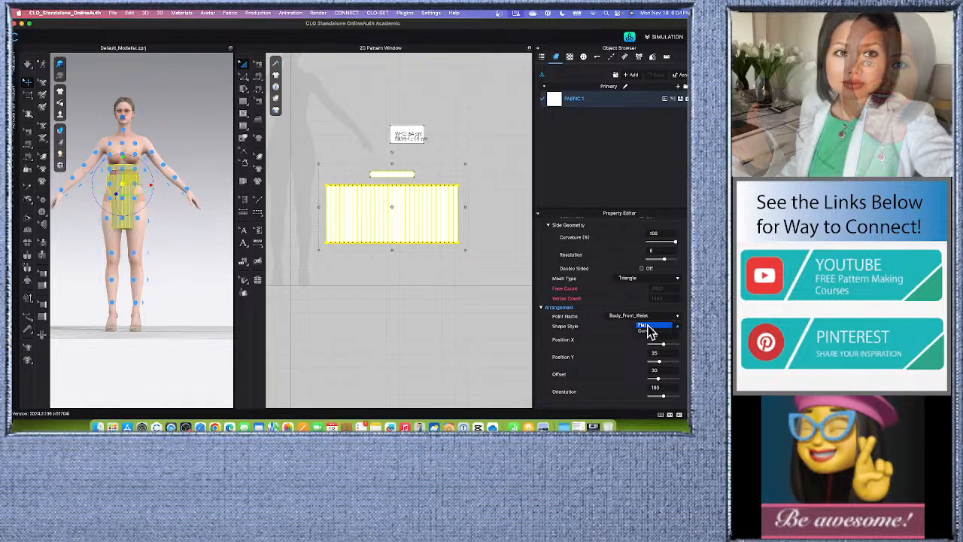
pyautogui.click(653, 325)
pyautogui.click(188, 279)
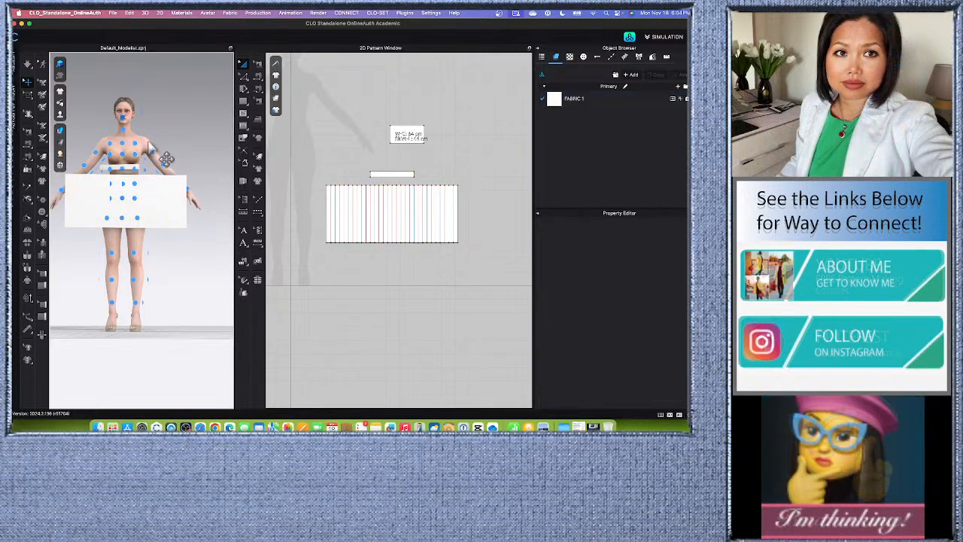
# Move the skirt piece down the front of the avatar so its upper edge sits just below the waist.
pyautogui.scroll(3, 164, 181)
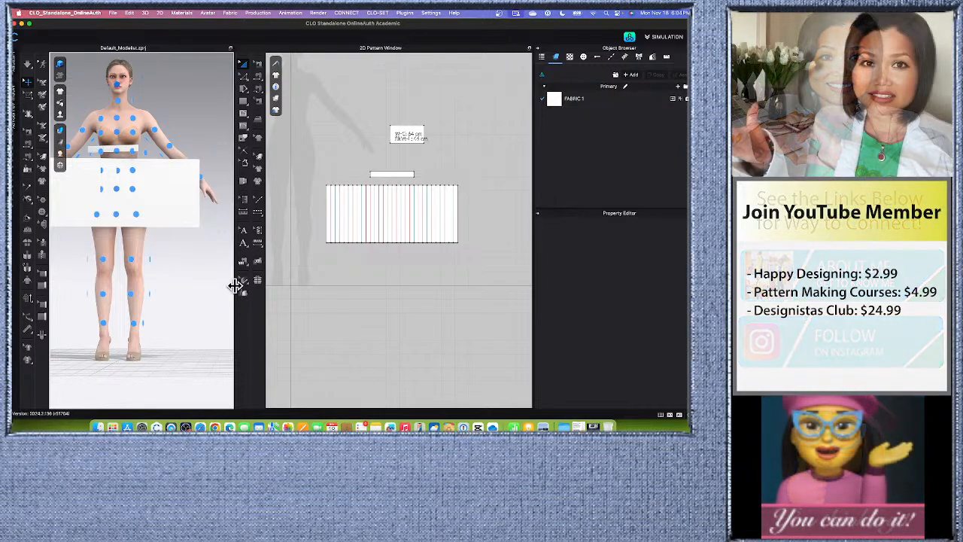
pyautogui.moveTo(235, 285); pyautogui.dragTo(357, 292)
pyautogui.scroll(3, 252, 271)
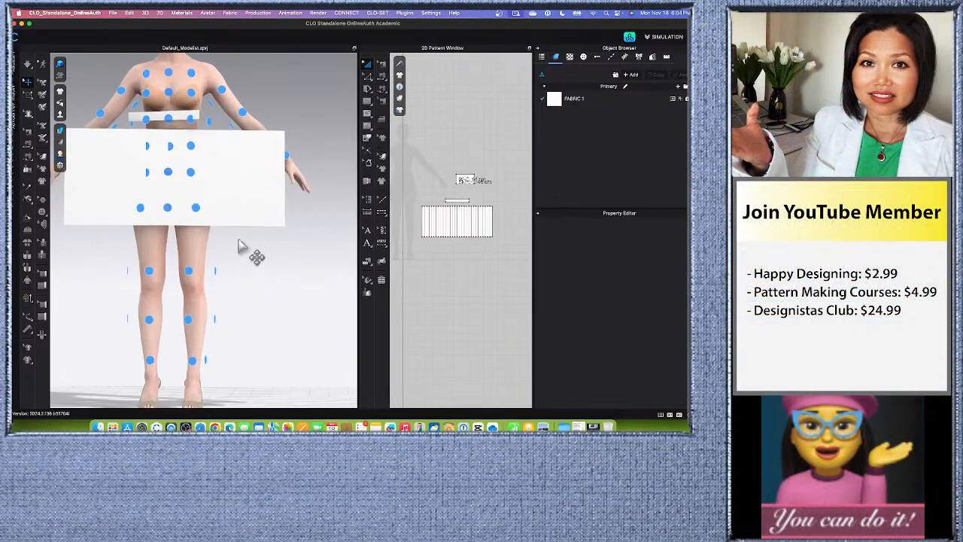
pyautogui.scroll(-3, 279, 297)
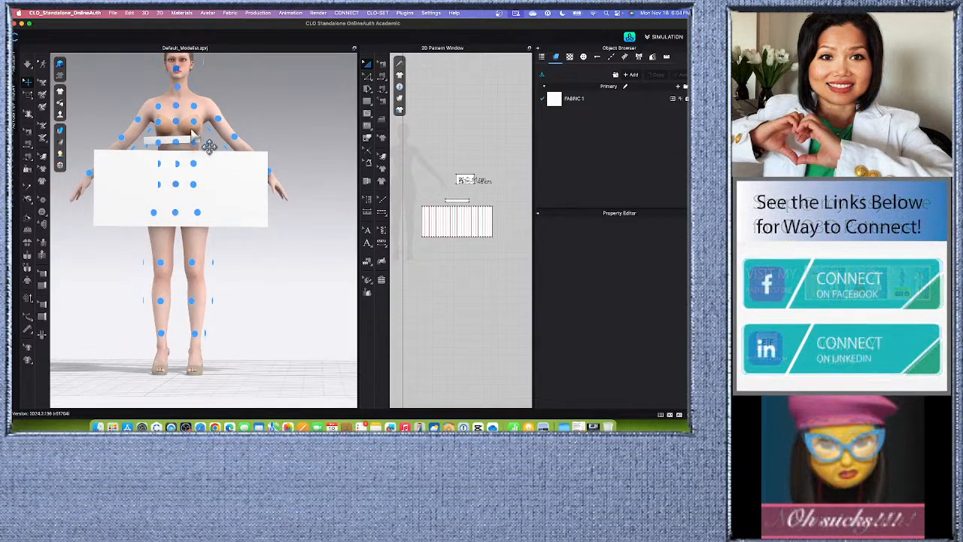
pyautogui.click(194, 141)
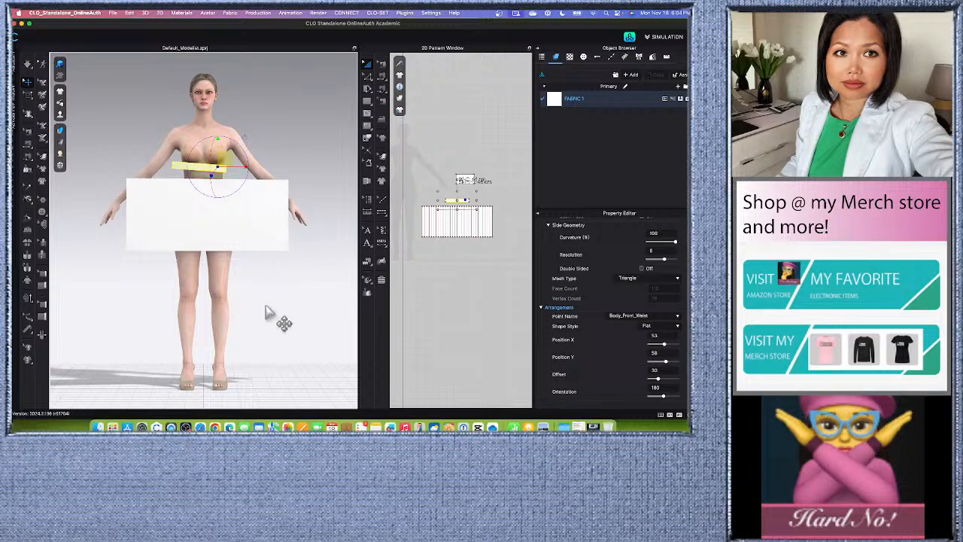
pyautogui.scroll(2, 266, 263)
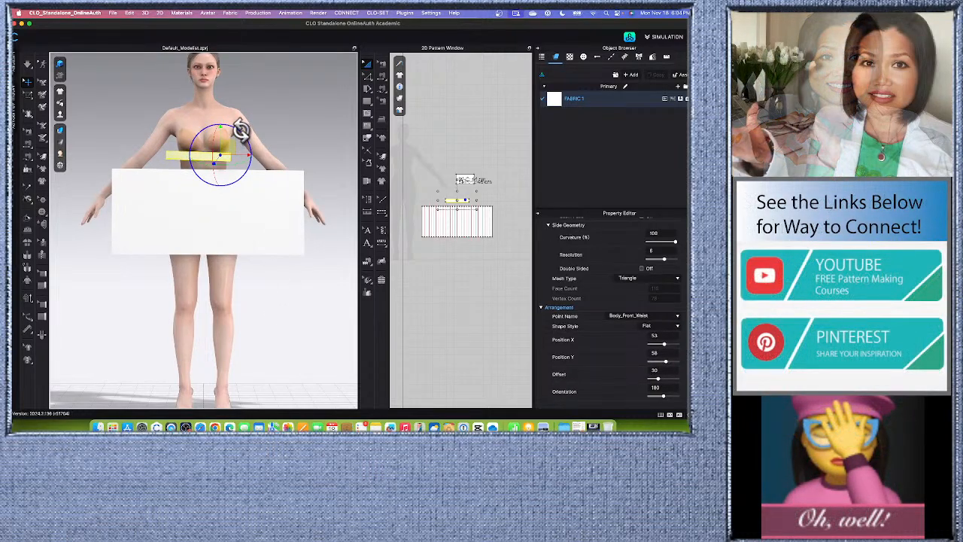
pyautogui.click(307, 137)
pyautogui.moveTo(204, 214); pyautogui.dragTo(202, 247)
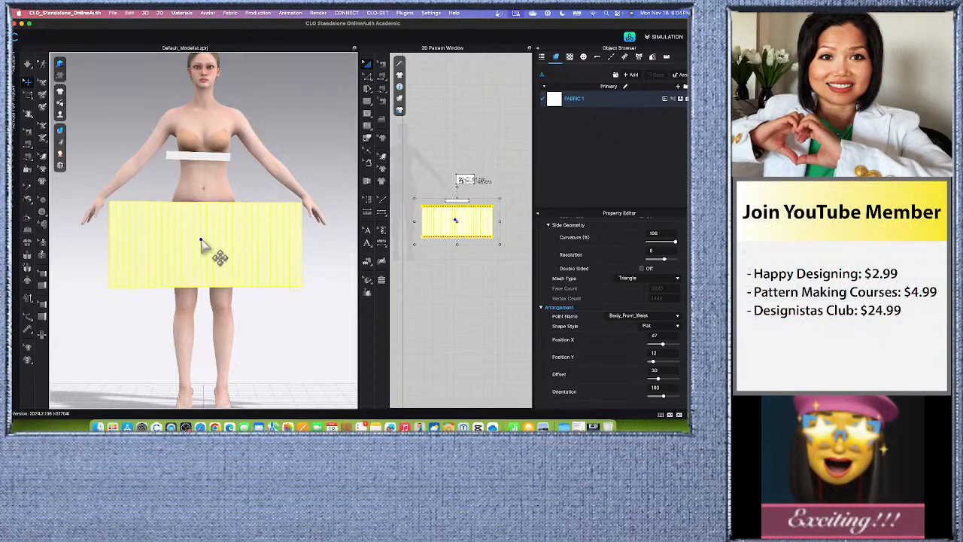
# Move the waistband piece down to the avatar's waist, just above the skirt's upper edge, and deselect it.
pyautogui.click(207, 158)
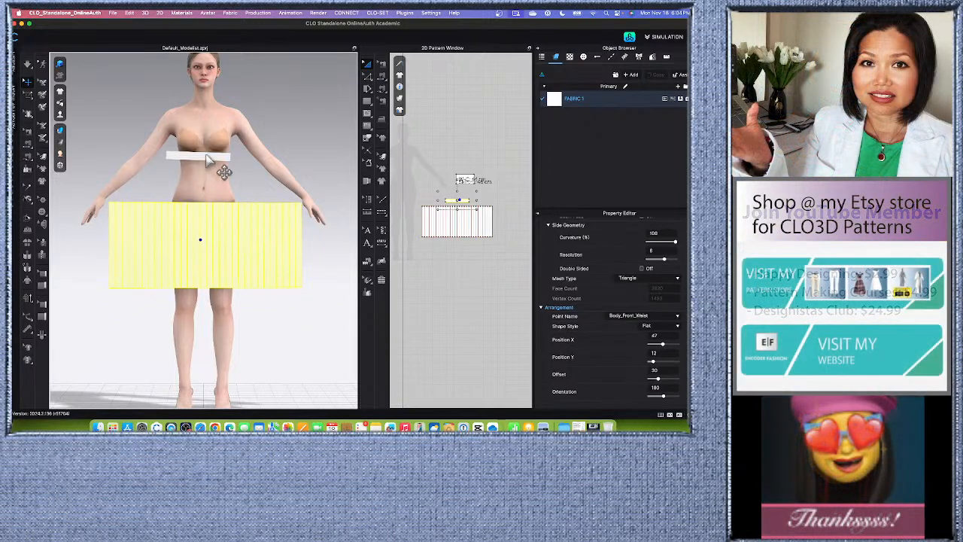
pyautogui.moveTo(208, 158); pyautogui.dragTo(212, 194)
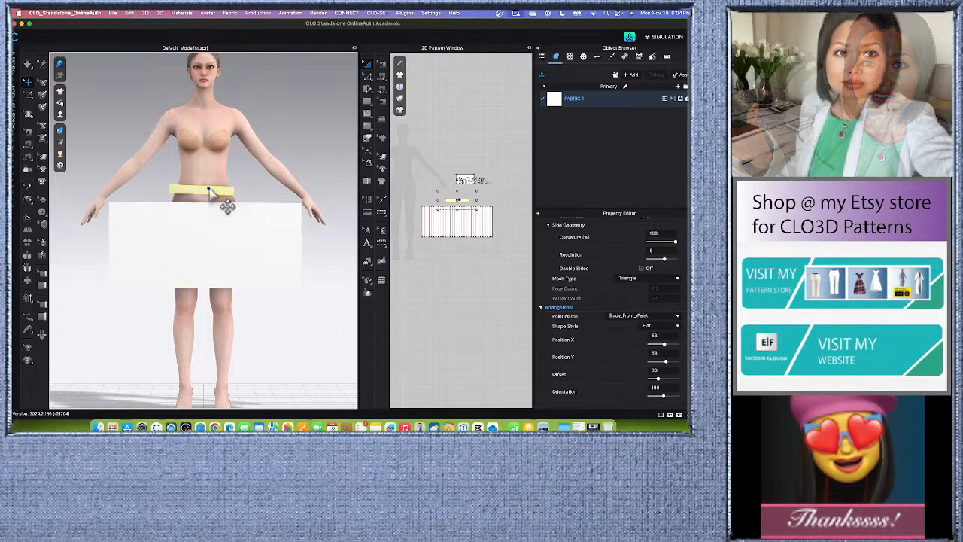
pyautogui.click(230, 189)
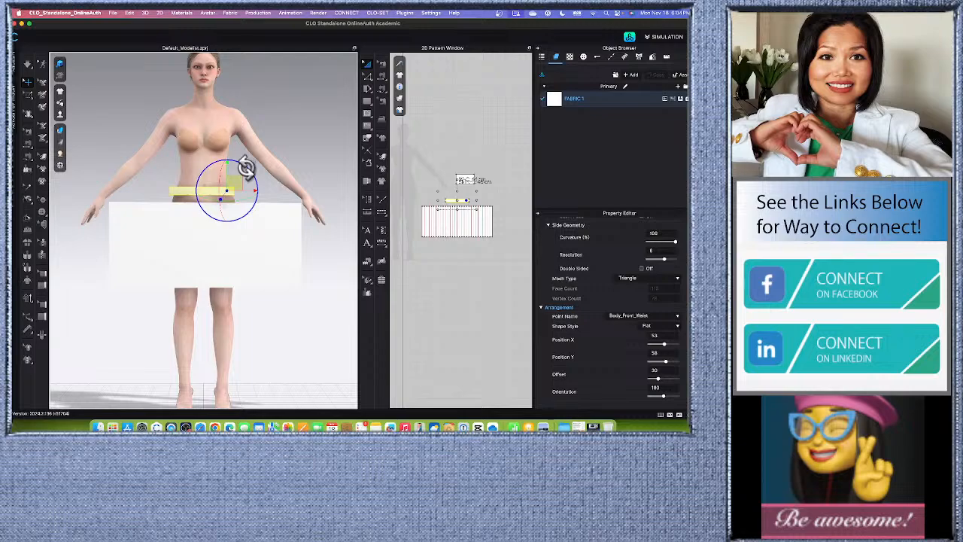
pyautogui.click(279, 301)
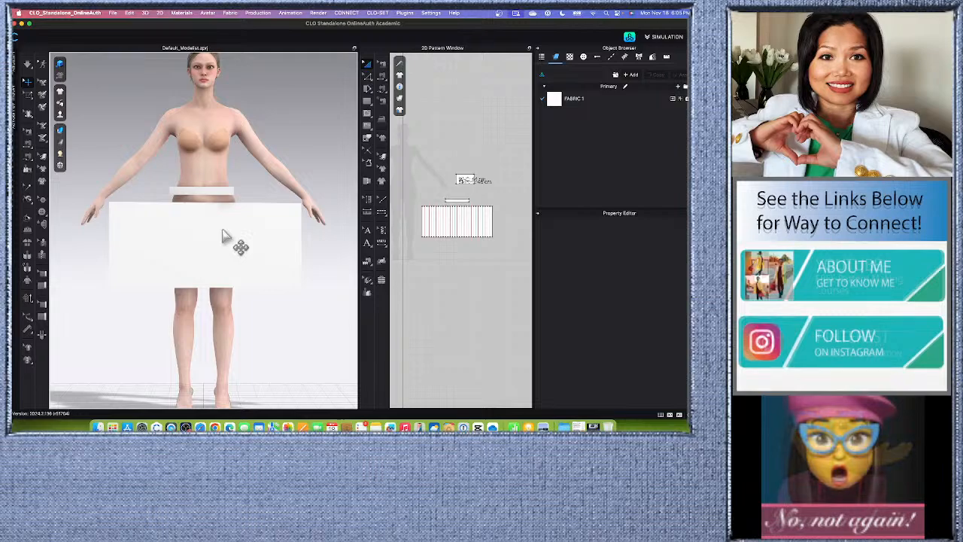
pyautogui.scroll(3, 207, 201)
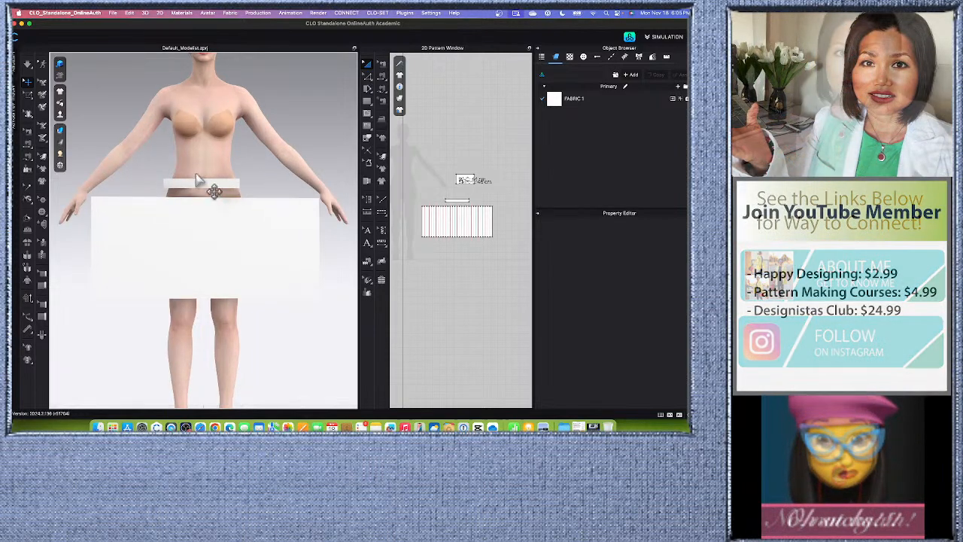
pyautogui.scroll(-3, 199, 184)
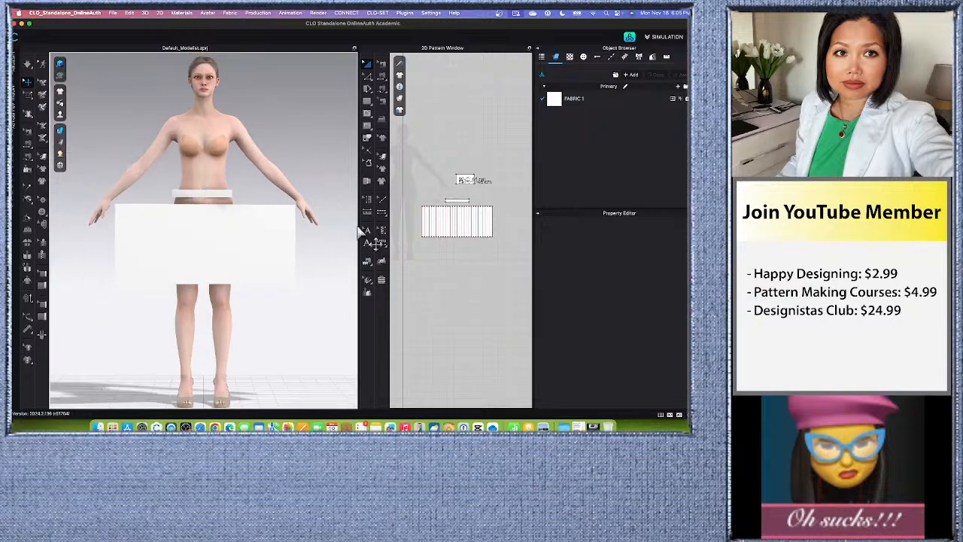
# Freeze the waistband piece.
pyautogui.moveTo(355, 222); pyautogui.dragTo(310, 225)
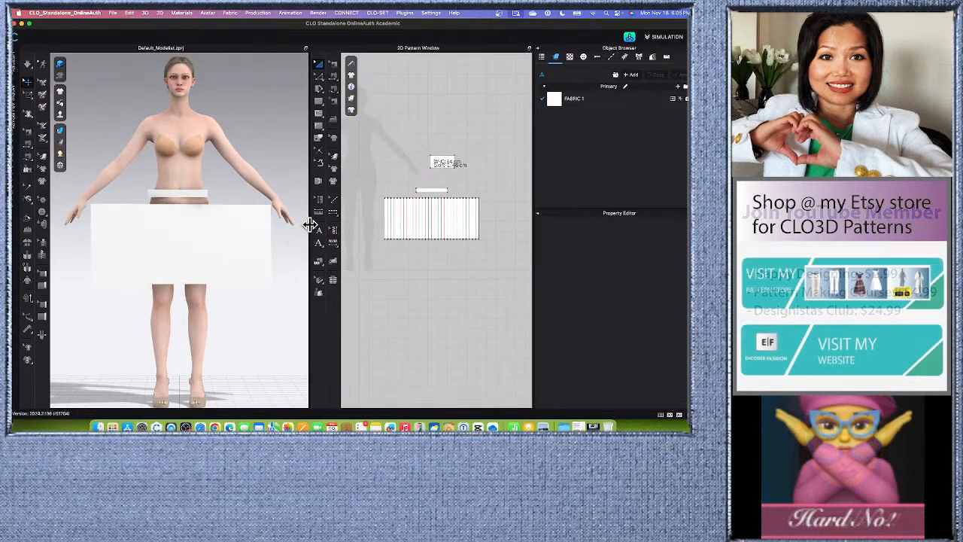
pyautogui.click(432, 189)
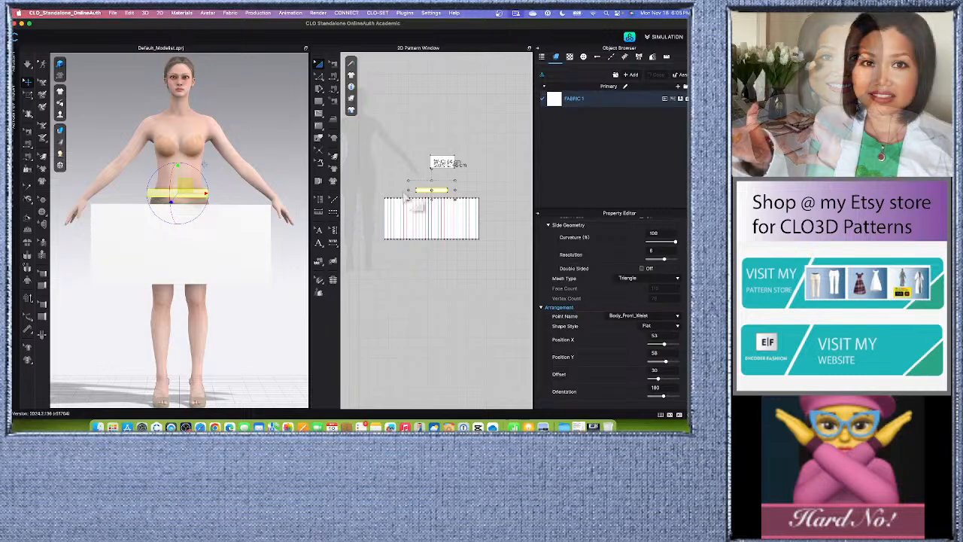
pyautogui.rightClick(189, 188)
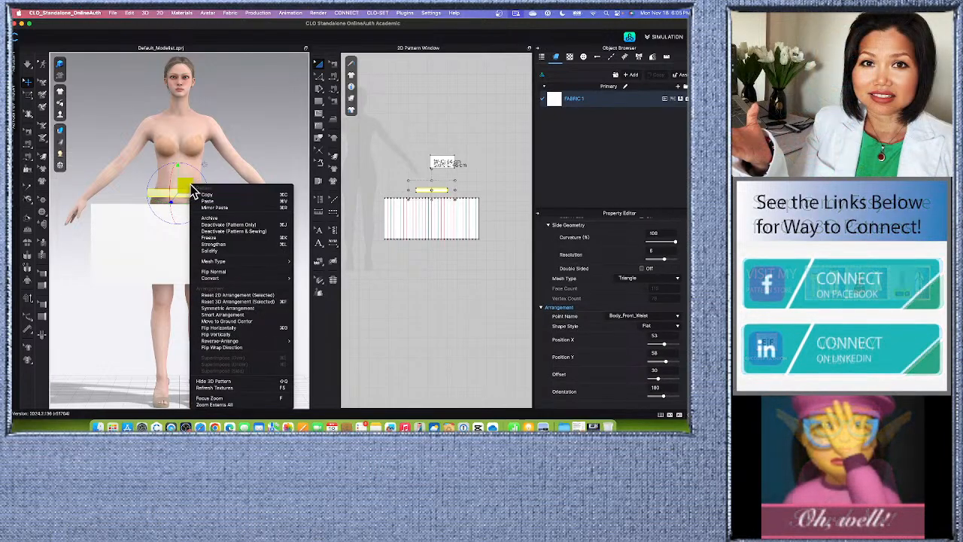
pyautogui.click(314, 253)
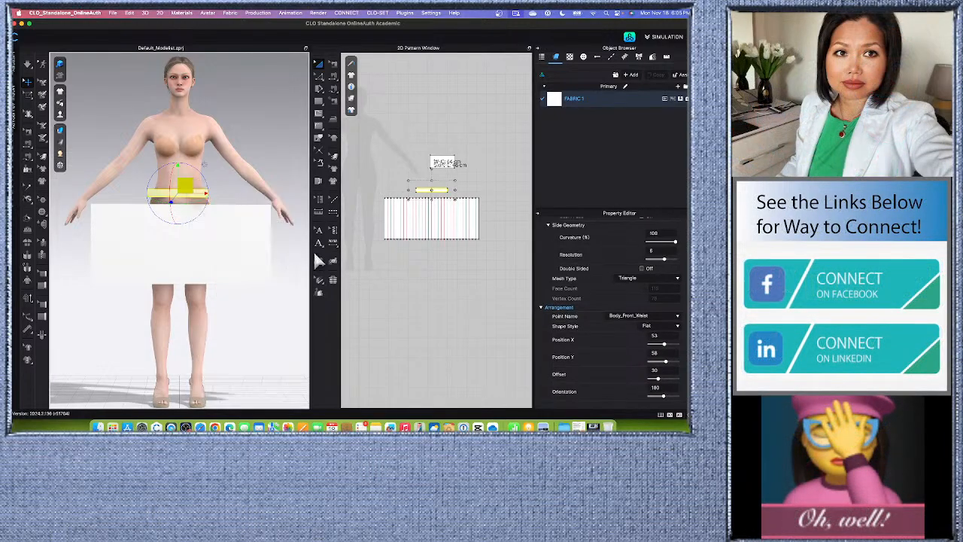
# Strengthen the skirt piece and deselect it.
pyautogui.click(216, 227)
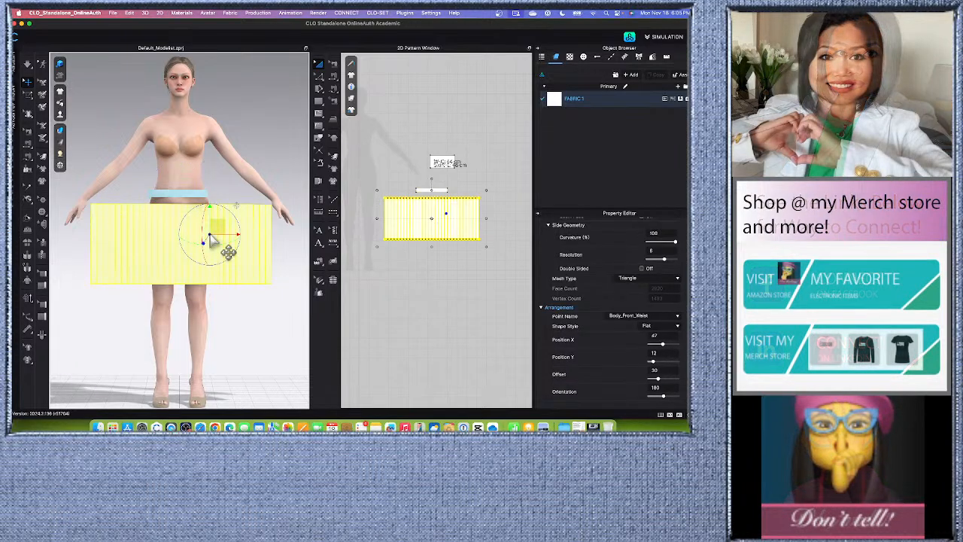
pyautogui.rightClick(218, 234)
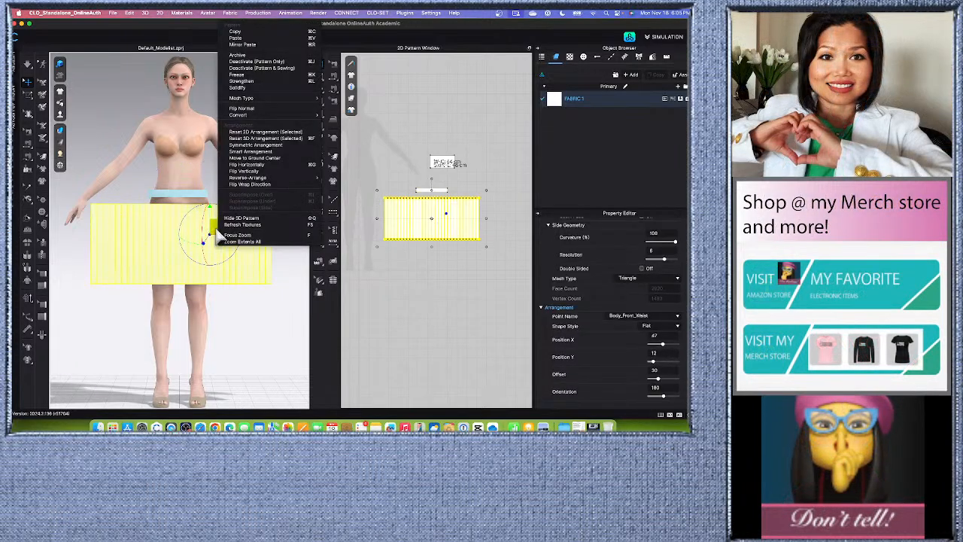
pyautogui.click(245, 81)
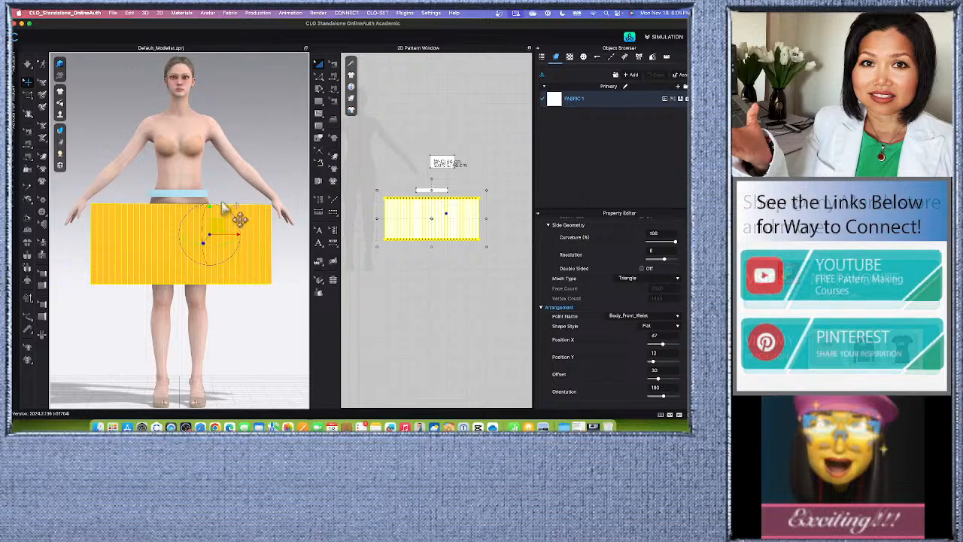
pyautogui.click(426, 304)
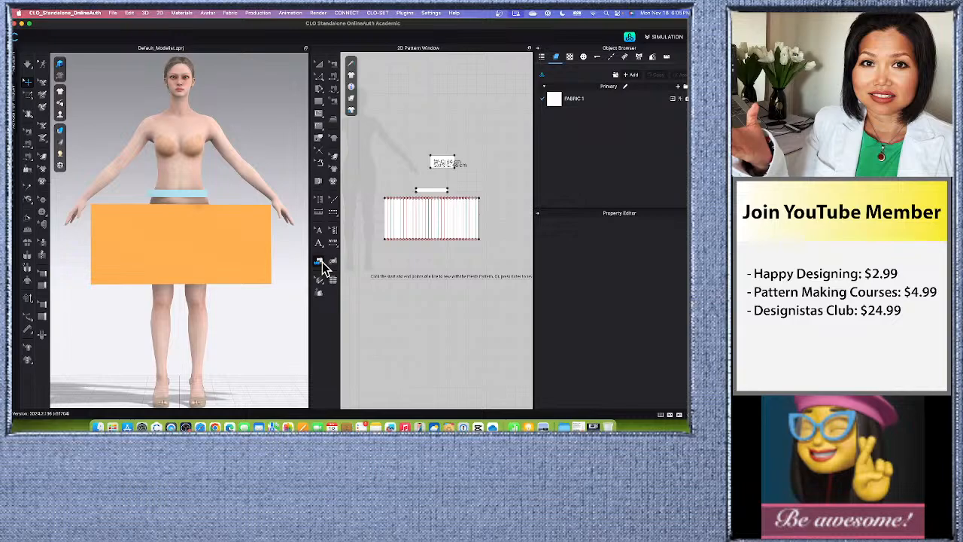
# Sew the waistband's lower edge to the skirt's full upper edge with Pleats Sewing, running from left to right.
pyautogui.click(320, 263)
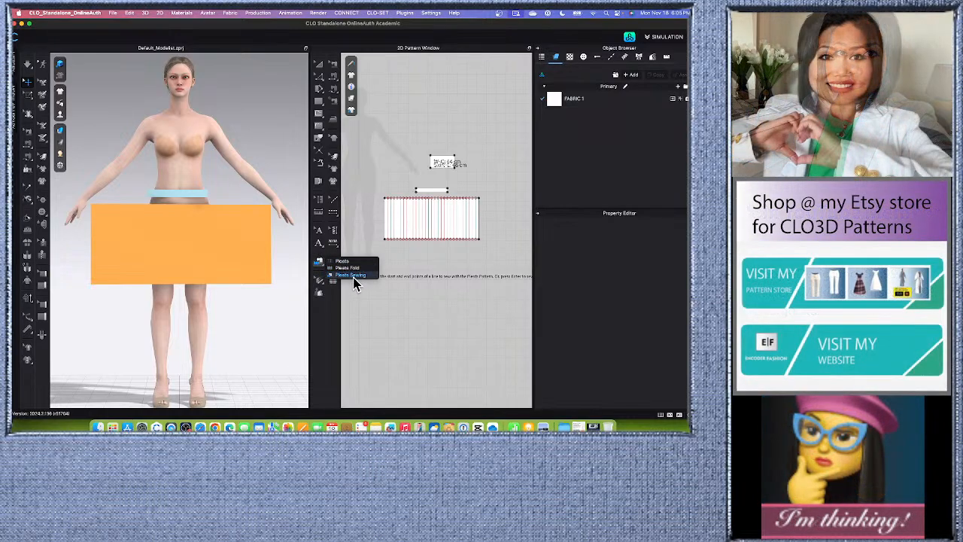
pyautogui.click(350, 275)
pyautogui.scroll(5, 439, 193)
pyautogui.scroll(-2, 440, 195)
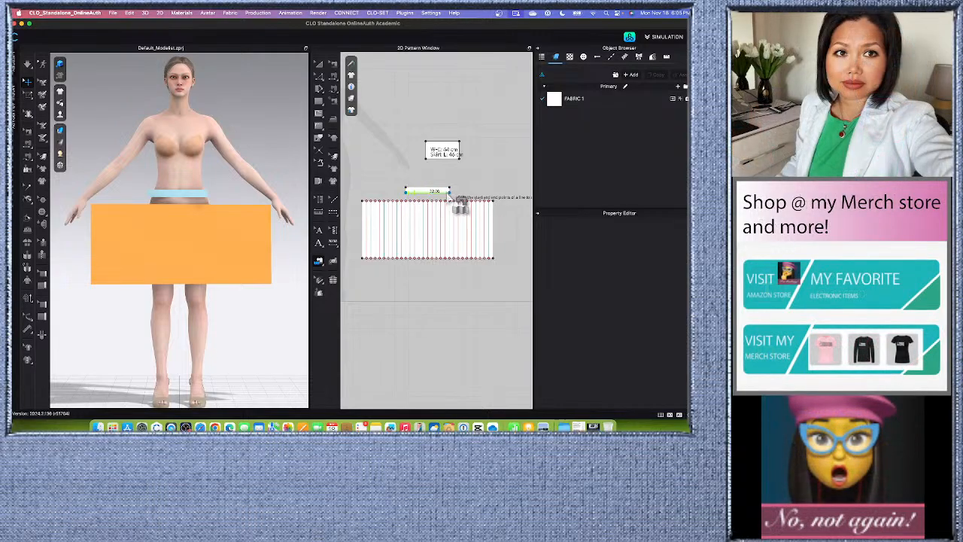
pyautogui.click(362, 201)
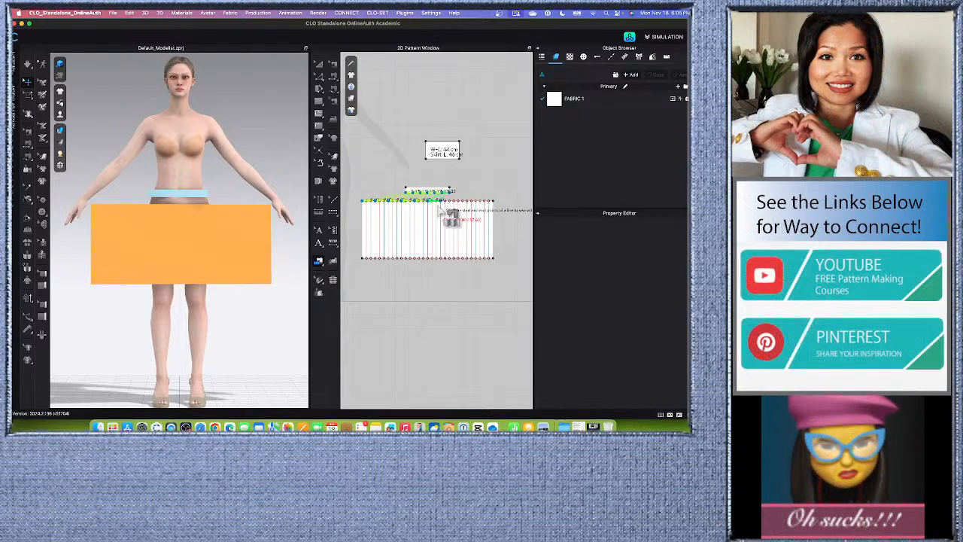
pyautogui.click(494, 202)
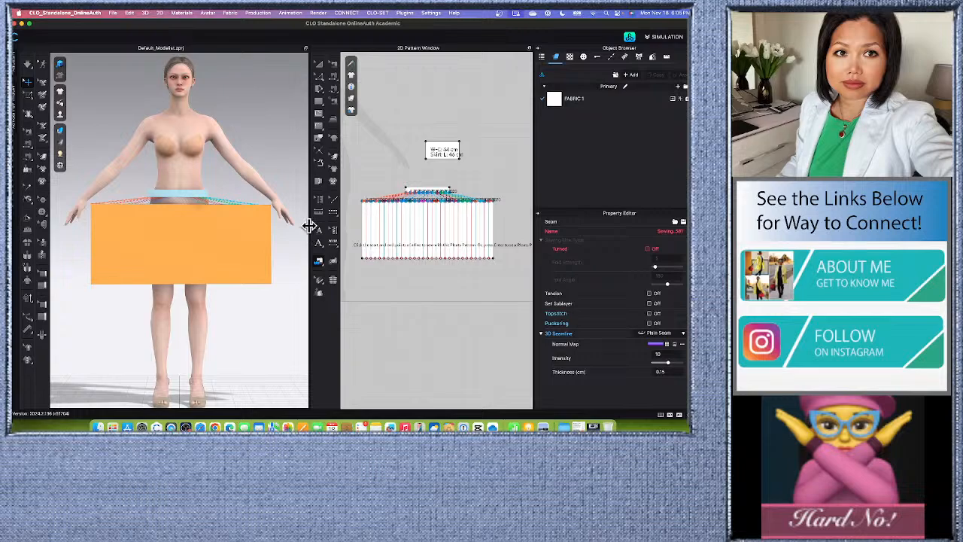
# Simulate the garment until the pleated skirt closes up to the waistband on the avatar, and stop the simulation.
pyautogui.moveTo(308, 226); pyautogui.dragTo(271, 222)
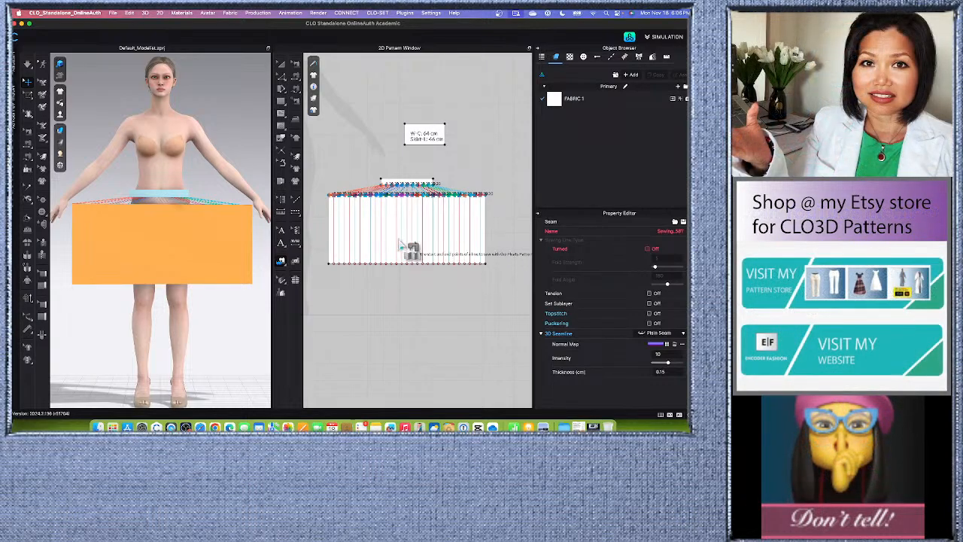
pyautogui.scroll(-1, 393, 203)
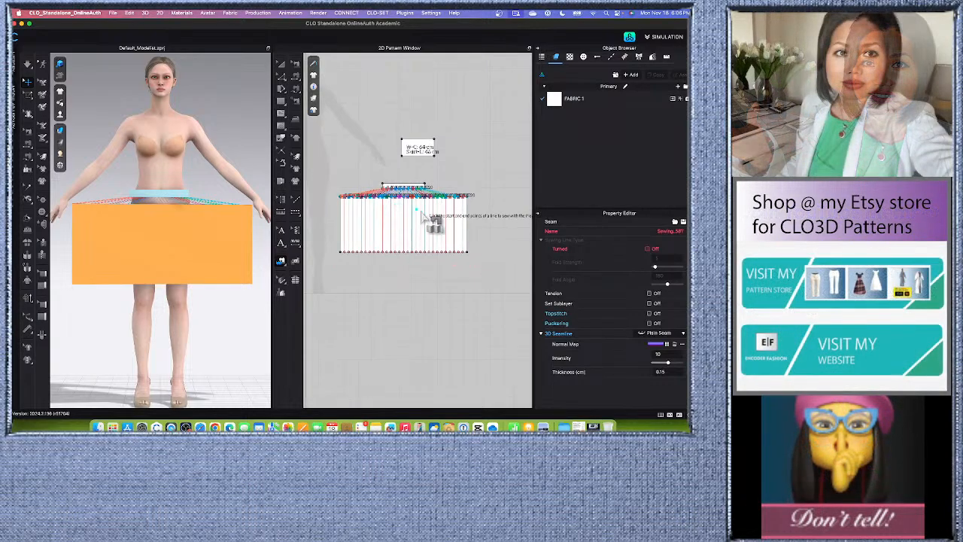
pyautogui.scroll(3, 464, 213)
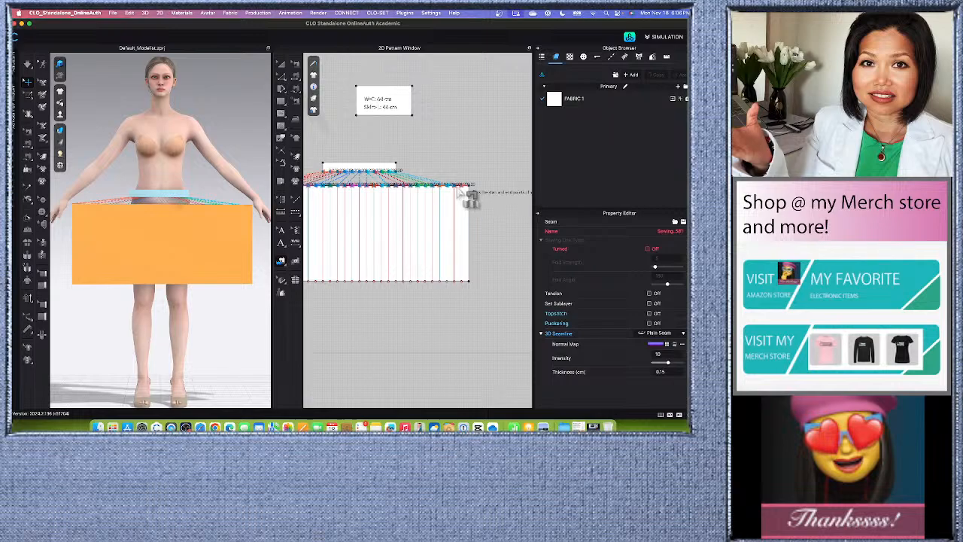
pyautogui.scroll(-3, 432, 217)
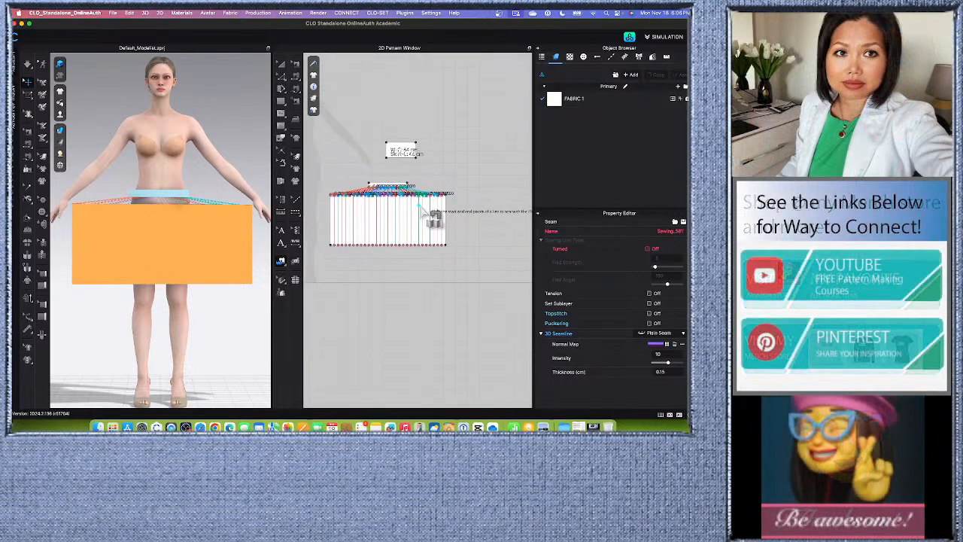
pyautogui.scroll(2, 355, 184)
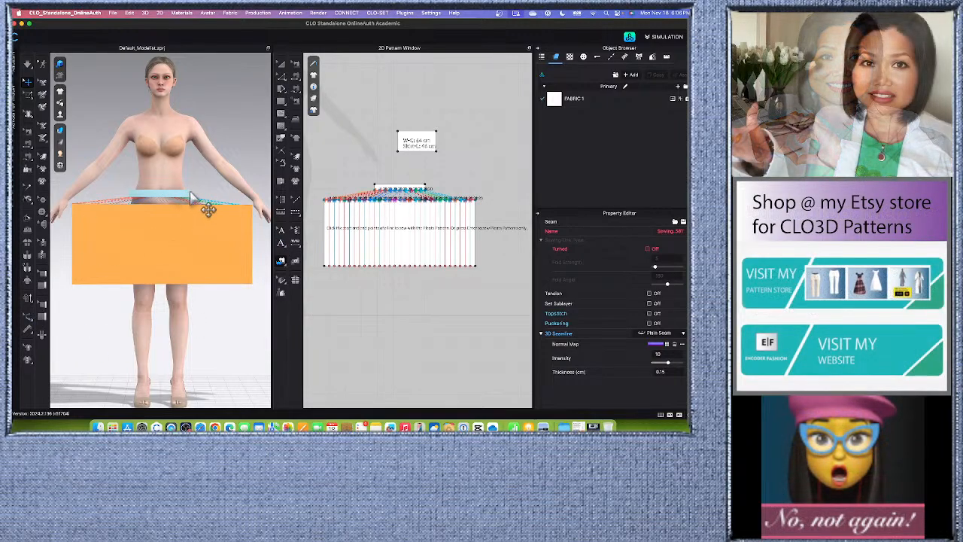
pyautogui.scroll(-2, 200, 208)
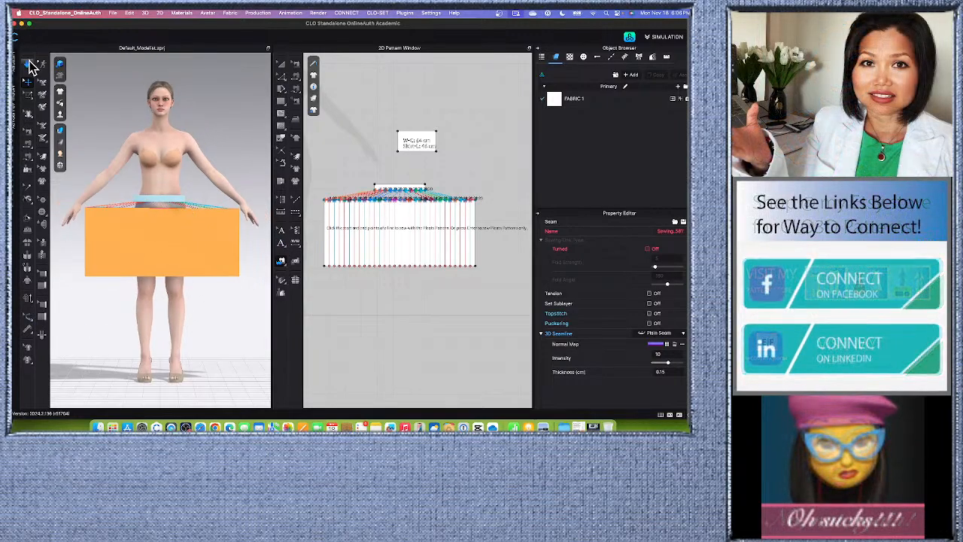
pyautogui.click(30, 66)
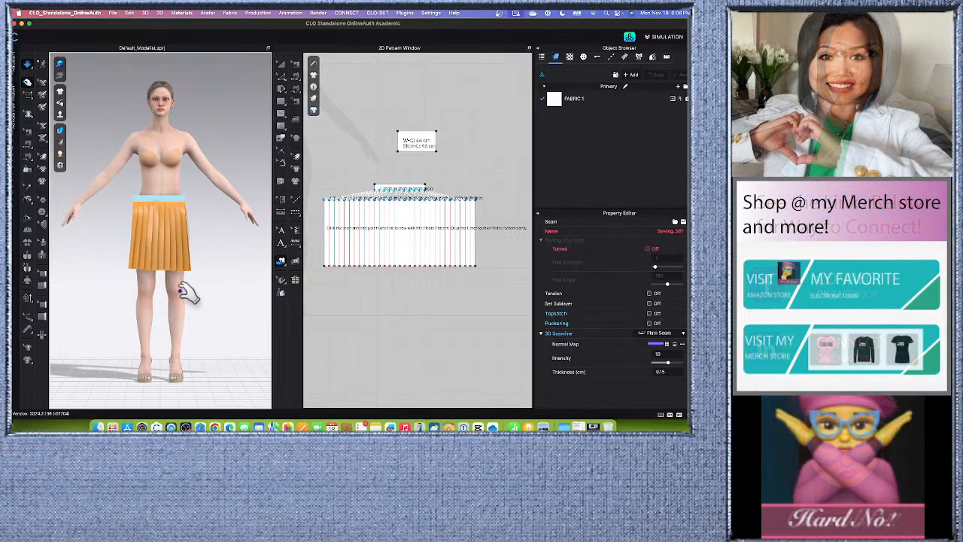
pyautogui.scroll(1, 172, 280)
pyautogui.scroll(1, 176, 279)
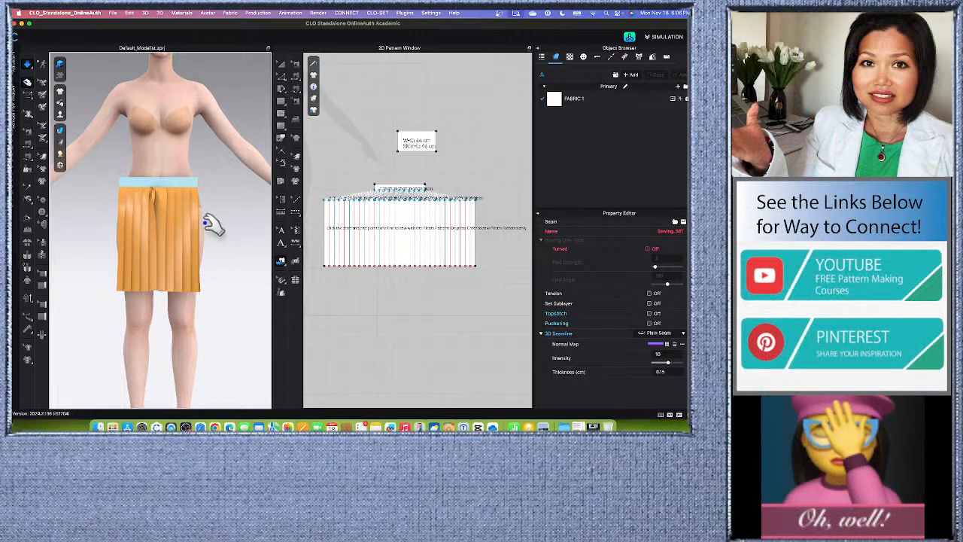
pyautogui.click(30, 64)
# Leave Pleats Sewing and switch to the Transform Pattern tool.
pyautogui.scroll(3, 388, 259)
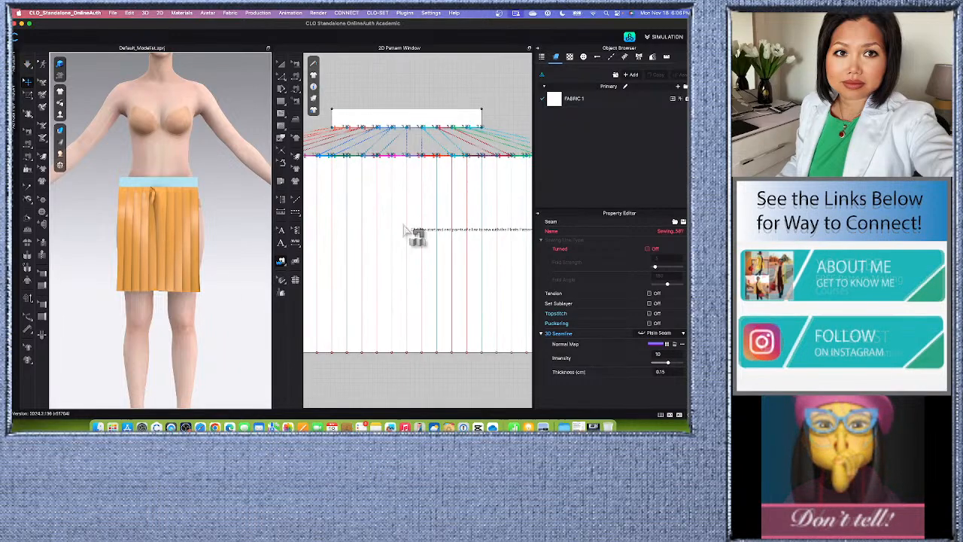
pyautogui.scroll(-4, 414, 233)
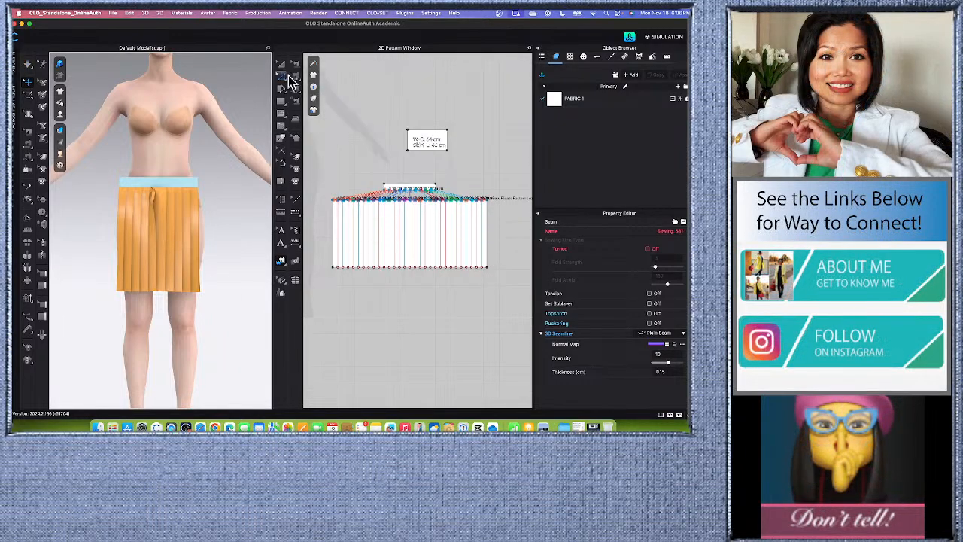
pyautogui.click(283, 66)
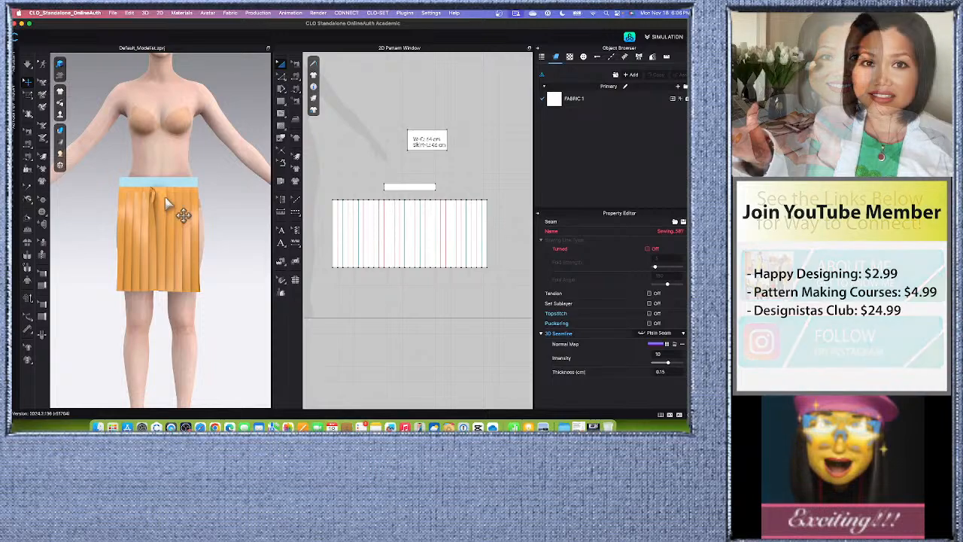
# Reset the skirt piece's 3D arrangement and simulate it so the pleats drape again from a flat start.
pyautogui.click(164, 196)
pyautogui.rightClick(173, 188)
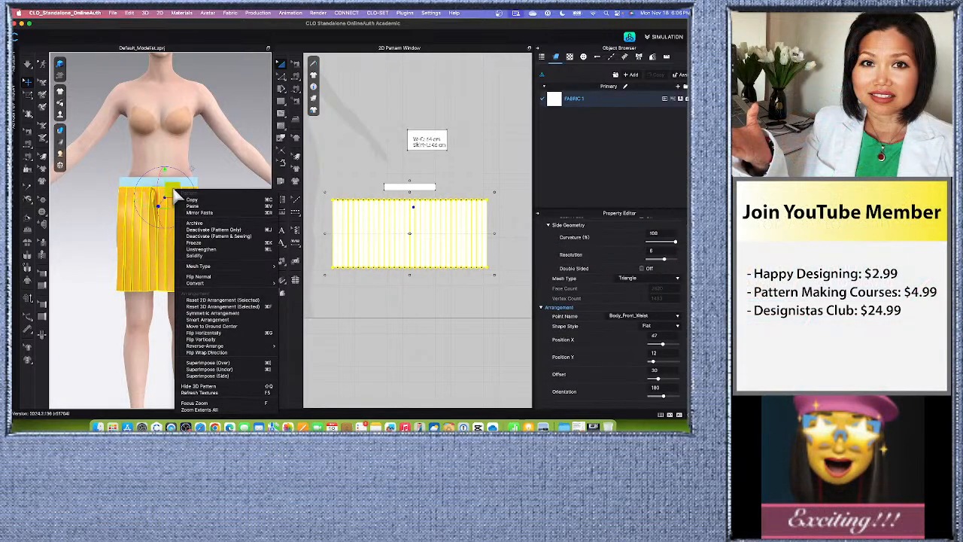
pyautogui.click(216, 307)
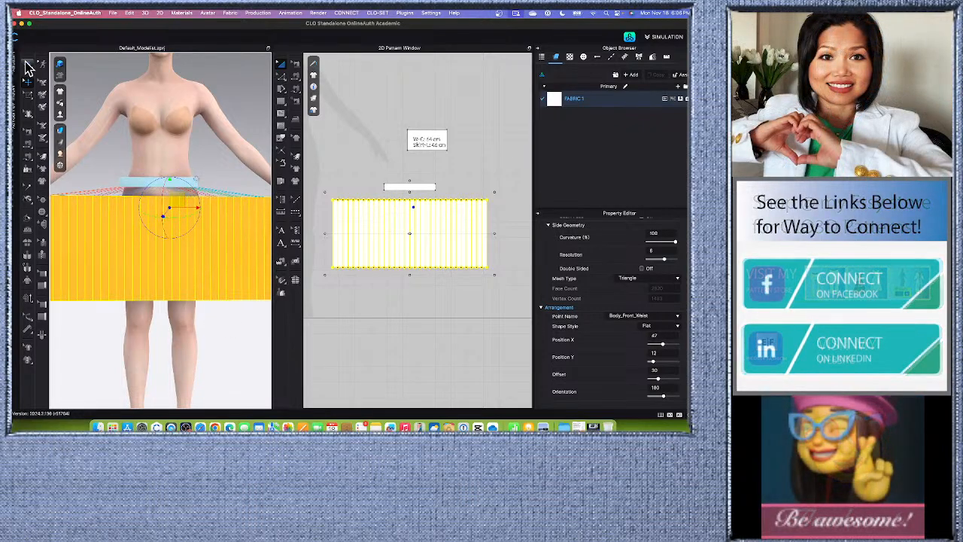
pyautogui.click(26, 66)
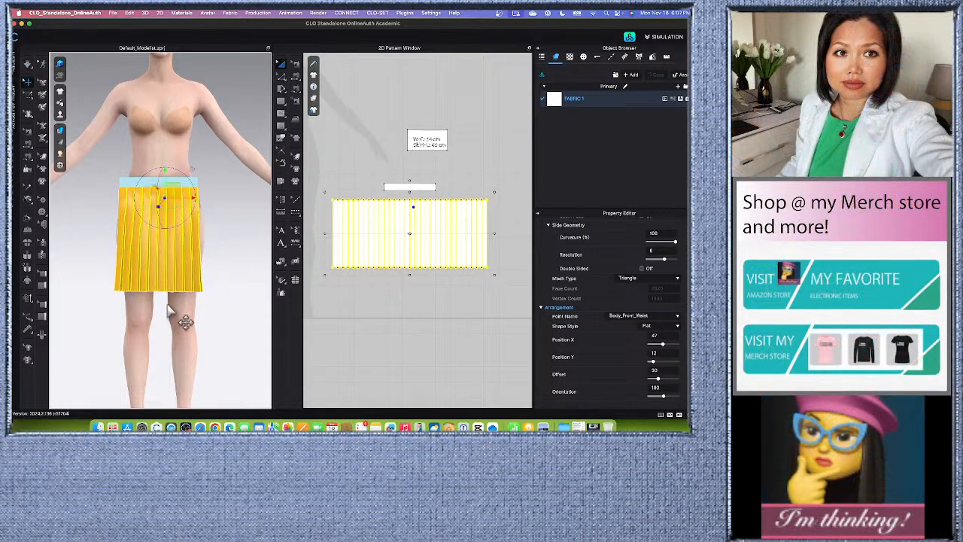
# Move the waistband and skirt together slightly forward, away from the avatar's body, and deselect them.
pyautogui.scroll(2, 168, 304)
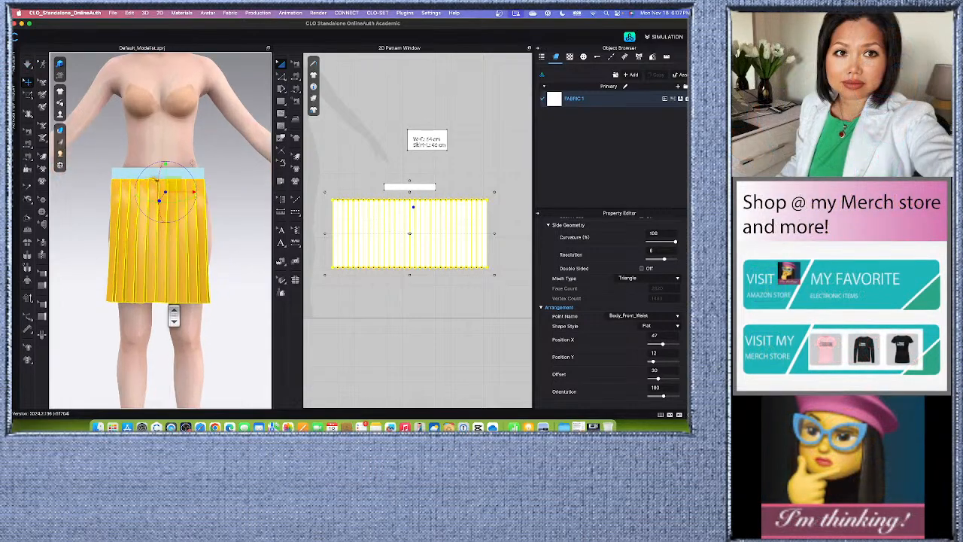
pyautogui.moveTo(154, 347); pyautogui.dragTo(192, 344, button='right')
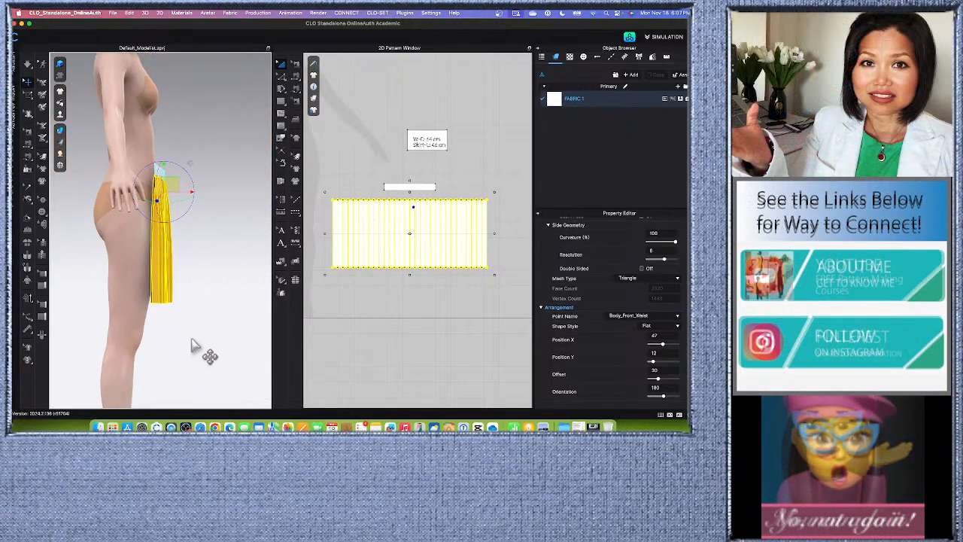
pyautogui.click(214, 259)
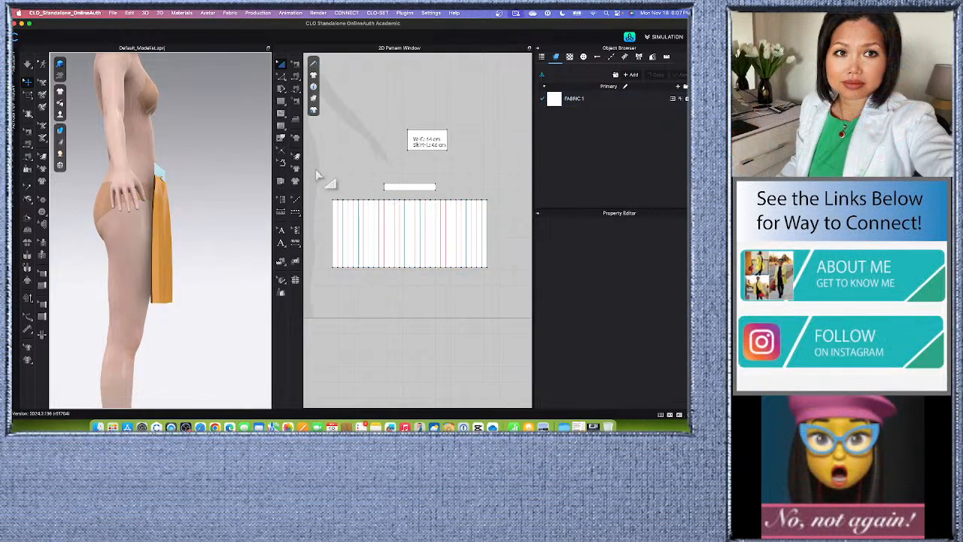
pyautogui.moveTo(317, 176); pyautogui.dragTo(510, 287)
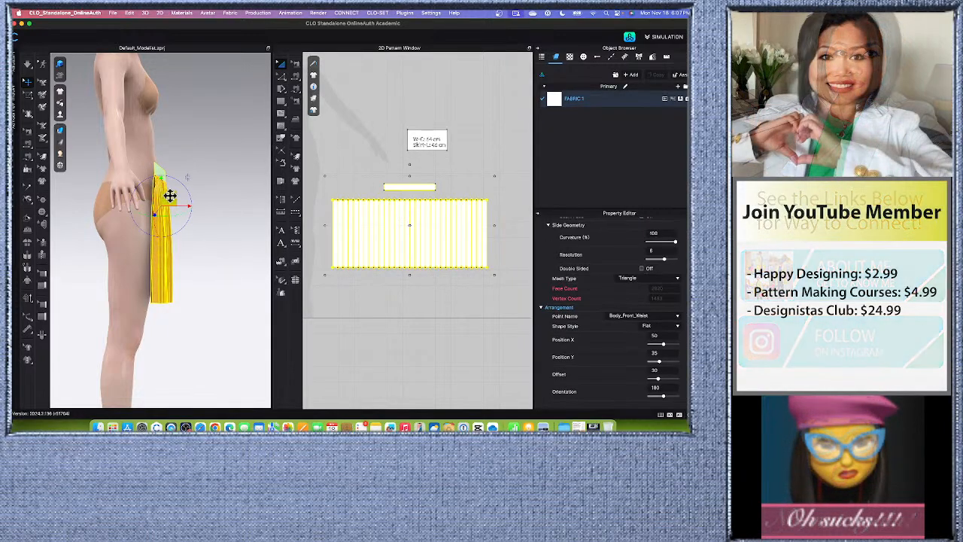
pyautogui.moveTo(170, 196); pyautogui.dragTo(173, 195)
pyautogui.click(234, 253)
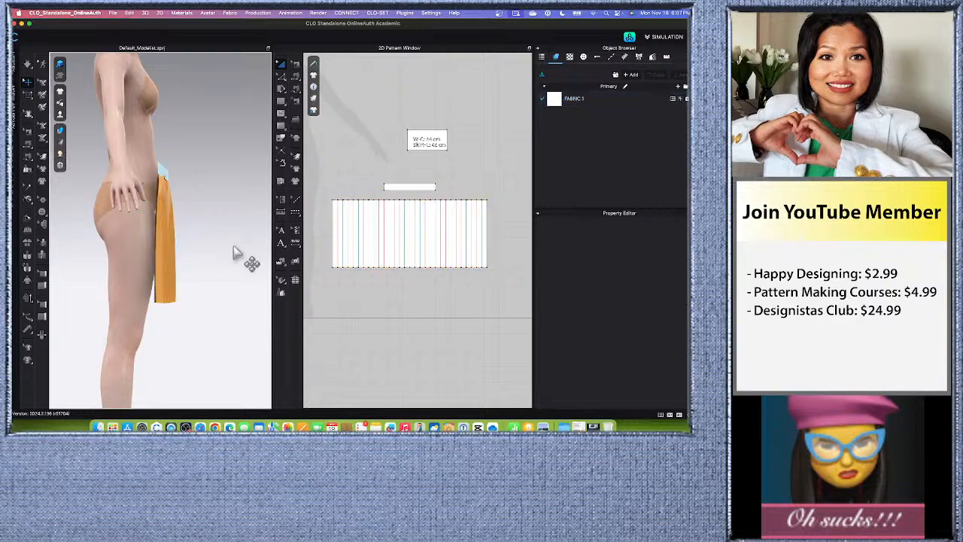
# Reset the skirt piece's 3D arrangement once more and simulate until the pleats gather up to the waistband.
pyautogui.press('2')
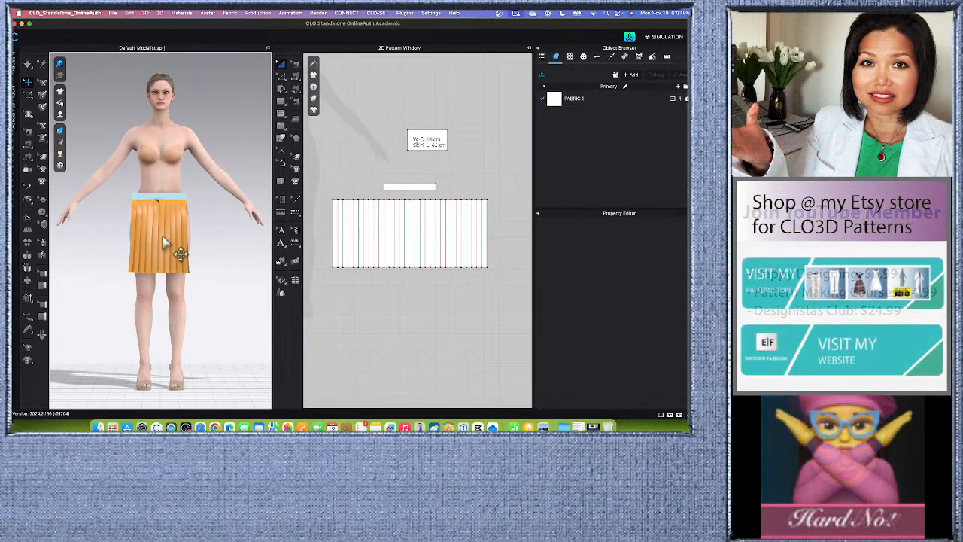
pyautogui.click(168, 234)
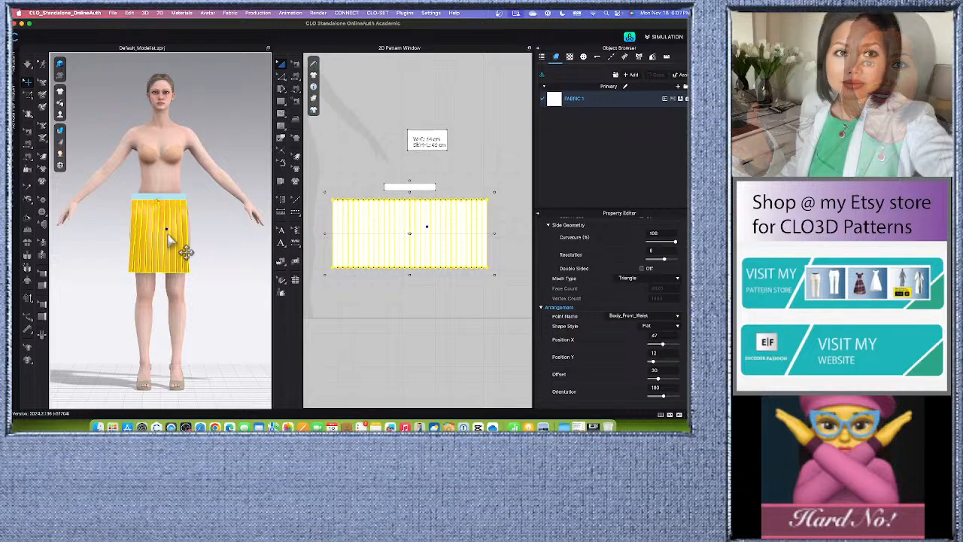
pyautogui.rightClick(170, 239)
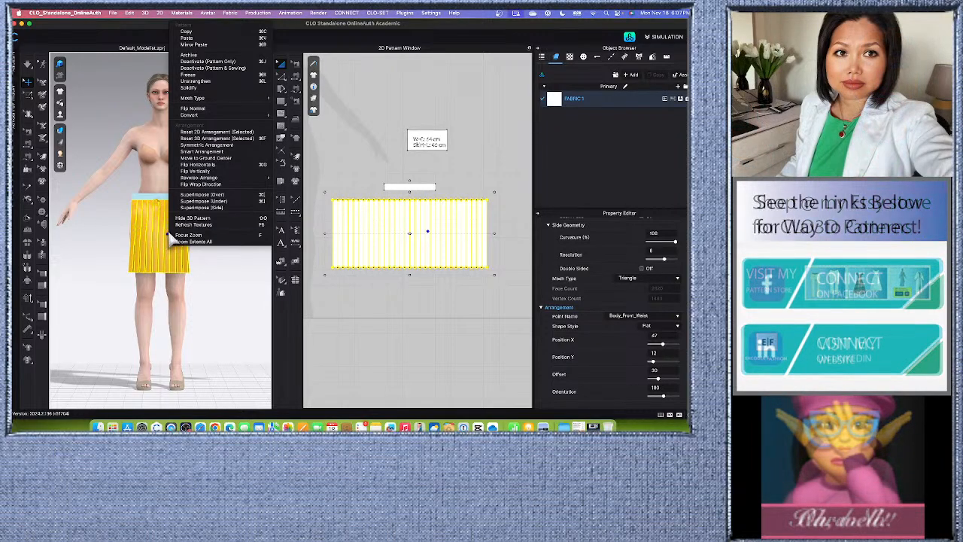
pyautogui.click(215, 139)
pyautogui.click(215, 313)
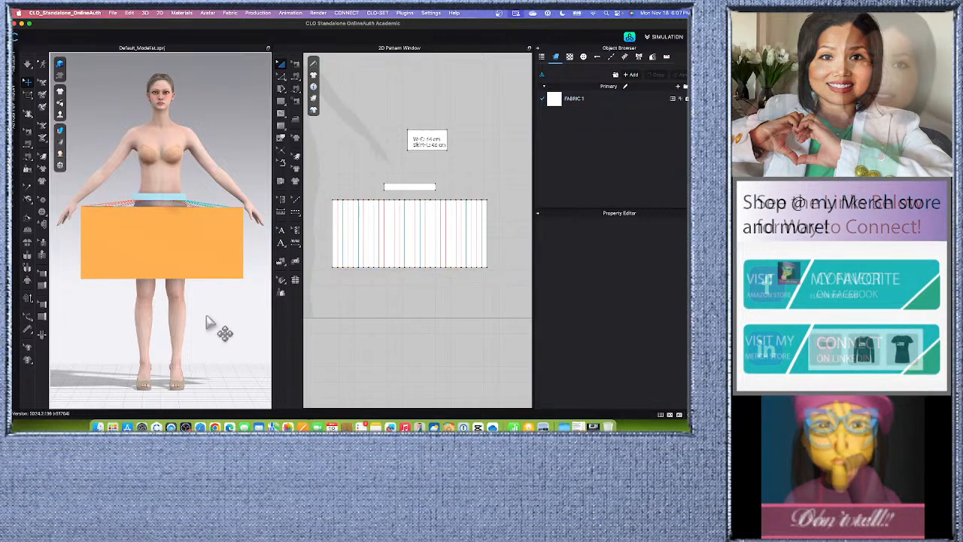
pyautogui.click(180, 250)
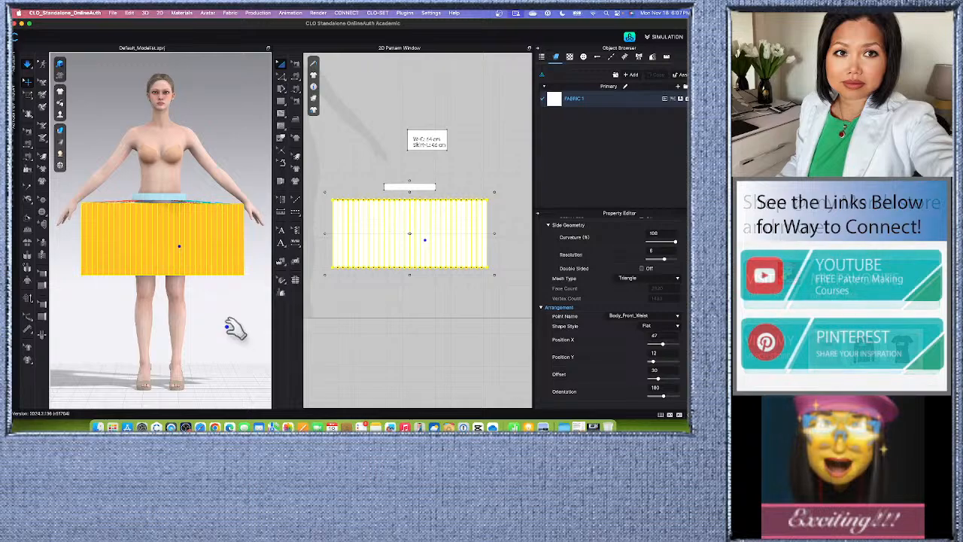
pyautogui.press('space')
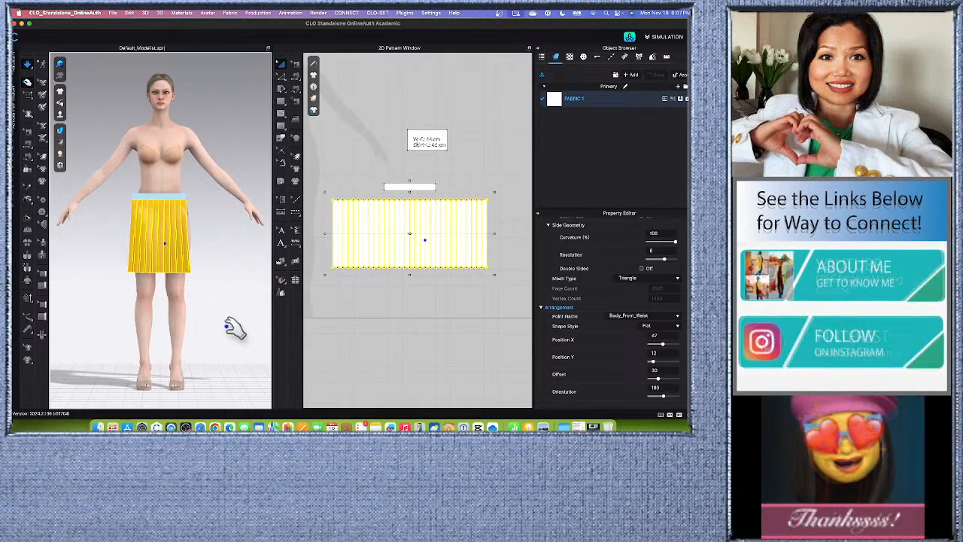
# Examine the simulated pleated skirt and waistband on the avatar from the front and the side.
pyautogui.click(212, 120)
pyautogui.scroll(5, 202, 301)
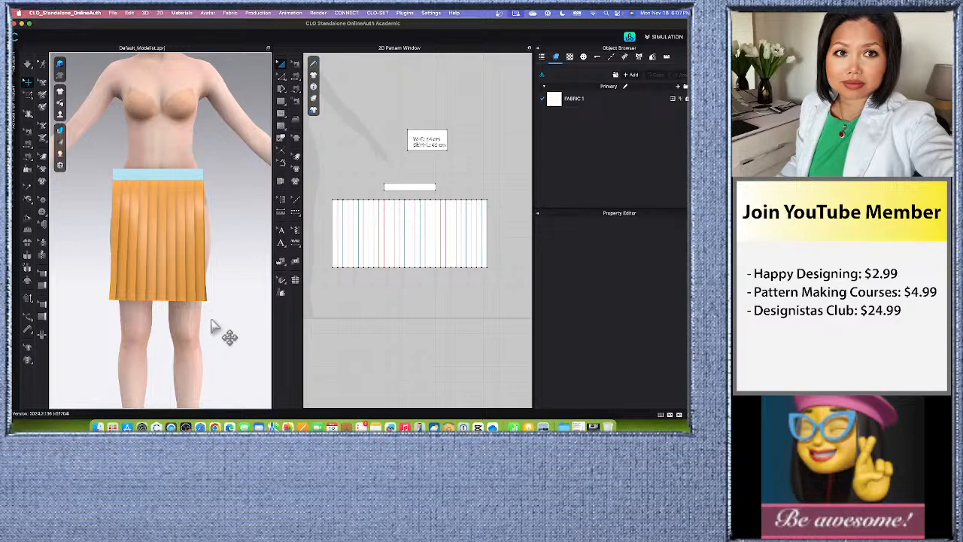
pyautogui.moveTo(212, 327)
pyautogui.mouseDown(button='right')
pyautogui.moveTo(138, 326)
pyautogui.moveTo(215, 329)
pyautogui.mouseUp(button='right')
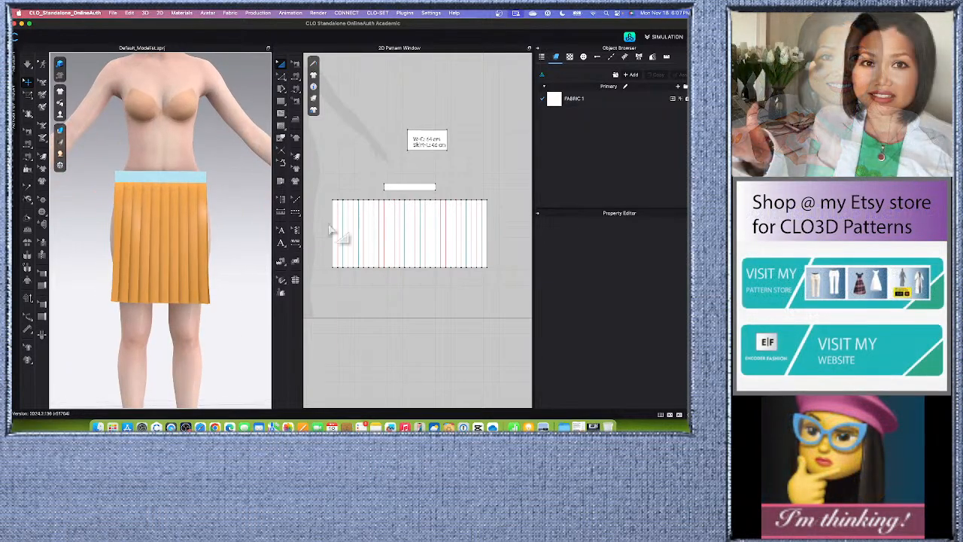
pyautogui.scroll(-2, 179, 251)
pyautogui.scroll(-4, 179, 250)
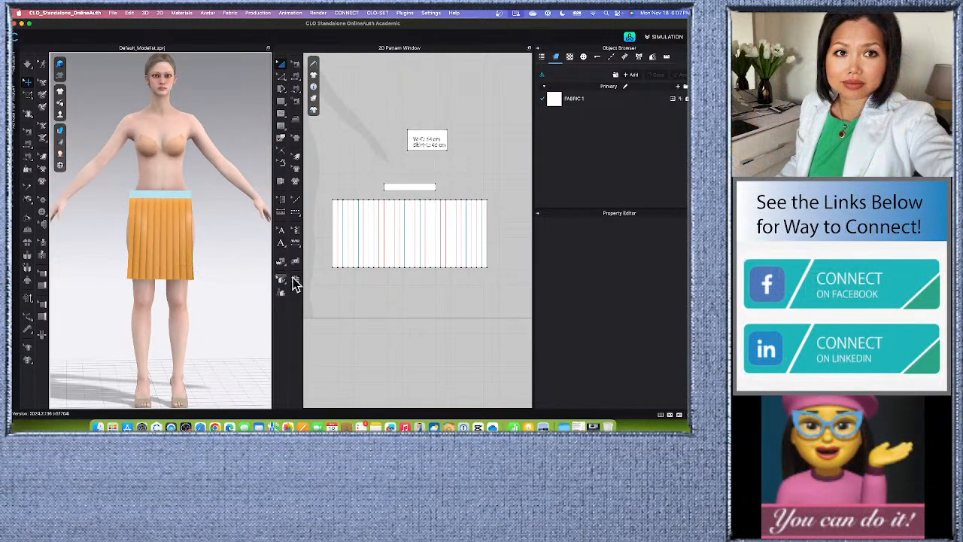
pyautogui.scroll(-3, 344, 216)
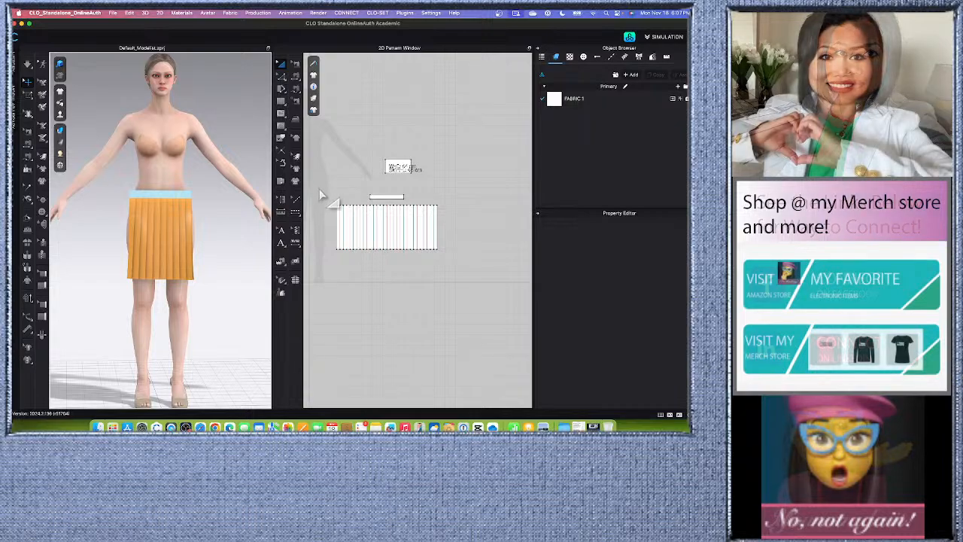
pyautogui.moveTo(317, 185); pyautogui.dragTo(435, 262)
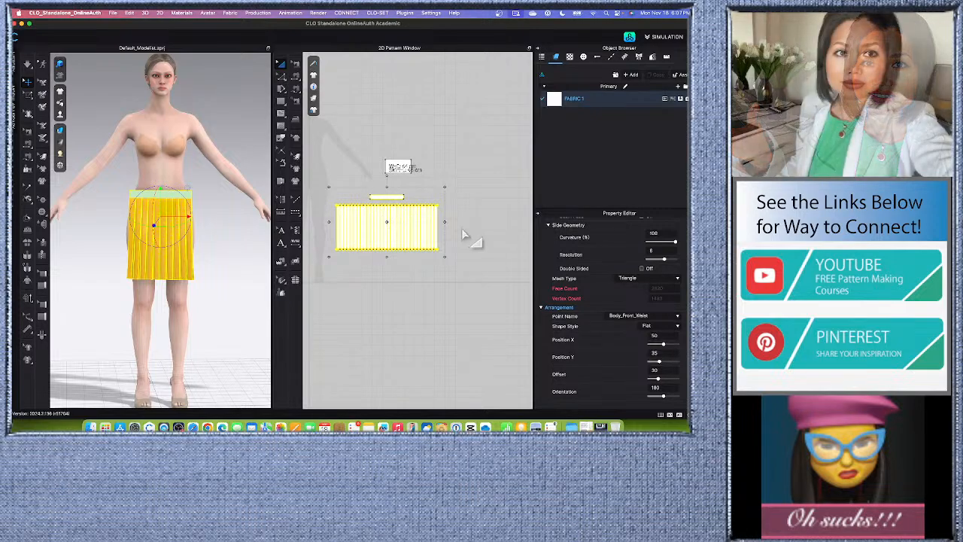
pyautogui.click(220, 278)
pyautogui.scroll(3, 221, 278)
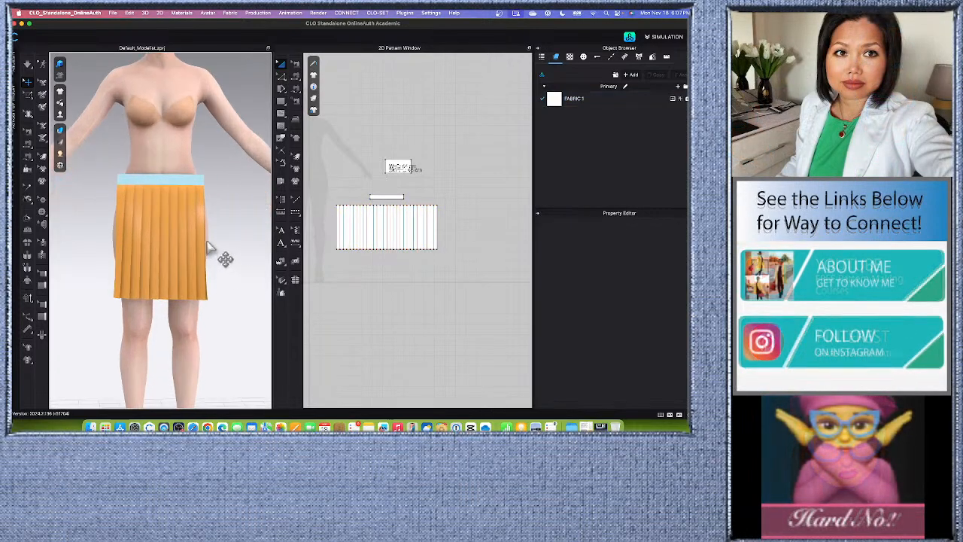
pyautogui.moveTo(220, 297)
pyautogui.mouseDown(button='right')
pyautogui.moveTo(210, 303)
pyautogui.moveTo(220, 308)
pyautogui.mouseUp(button='right')
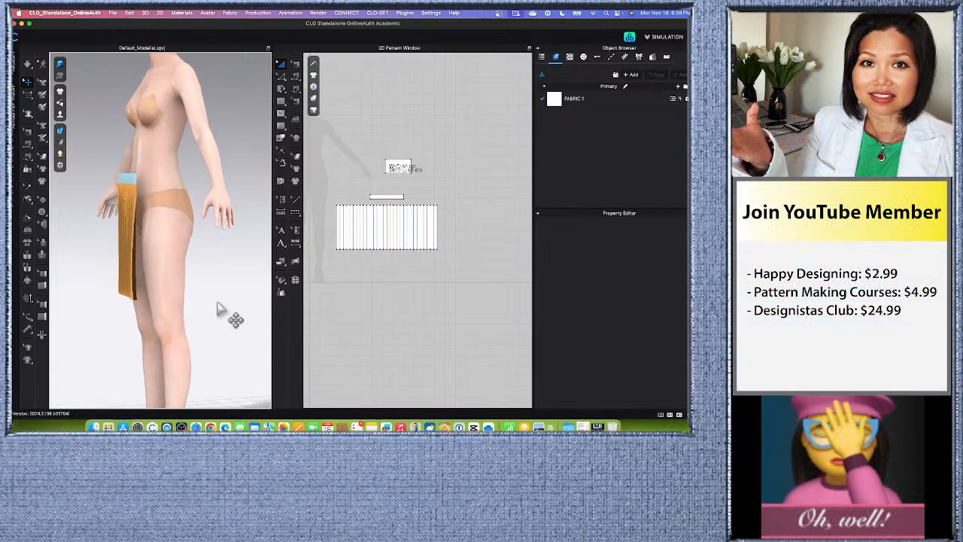
pyautogui.scroll(3, 201, 299)
# Copy the waistband and pleated skirt pieces and paste the duplicates beside the originals in the 2D pattern.
pyautogui.moveTo(319, 185); pyautogui.dragTo(432, 256)
pyautogui.rightClick(405, 220)
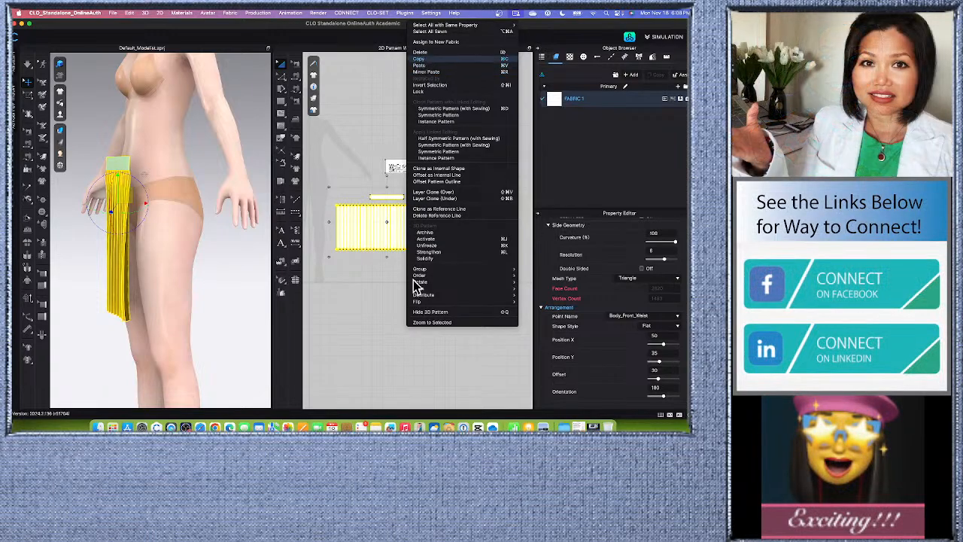
pyautogui.rightClick(407, 230)
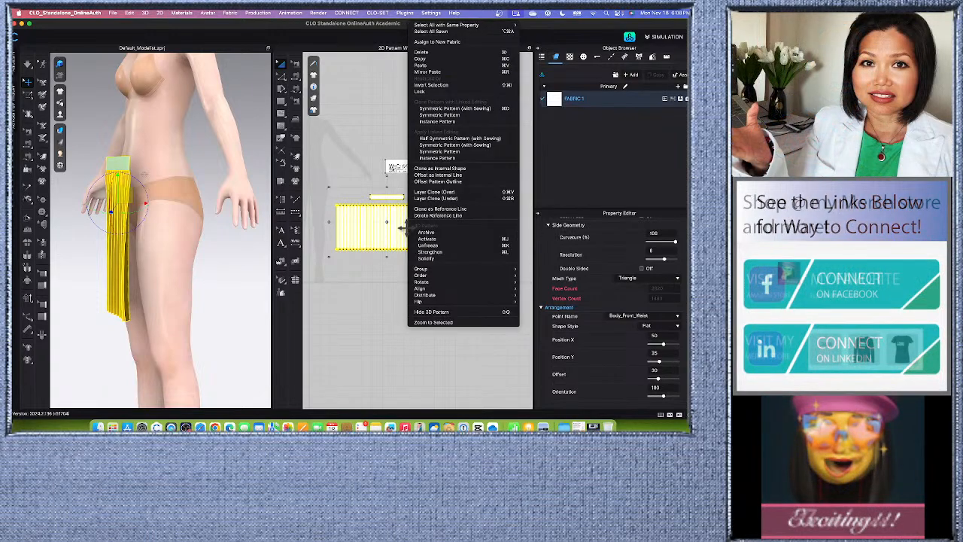
pyautogui.click(429, 65)
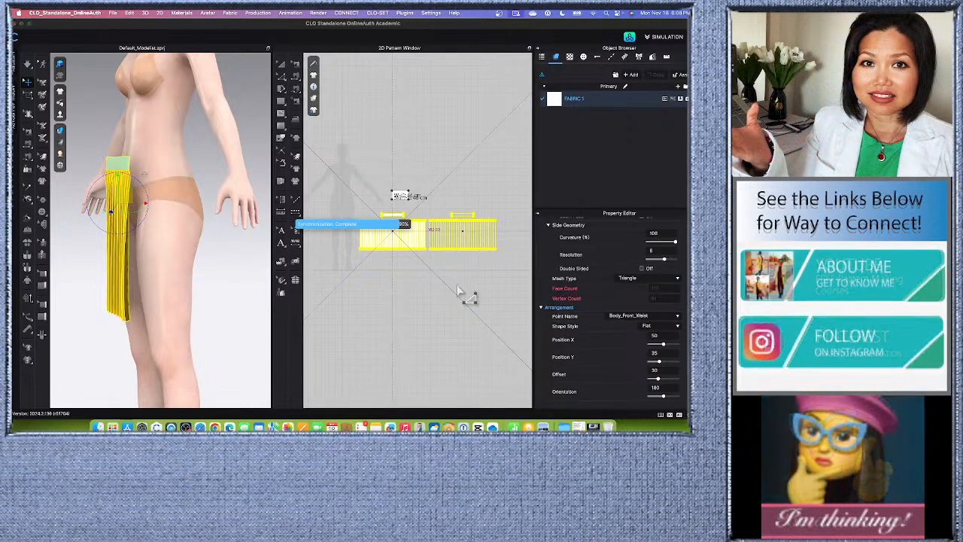
pyautogui.click(459, 292)
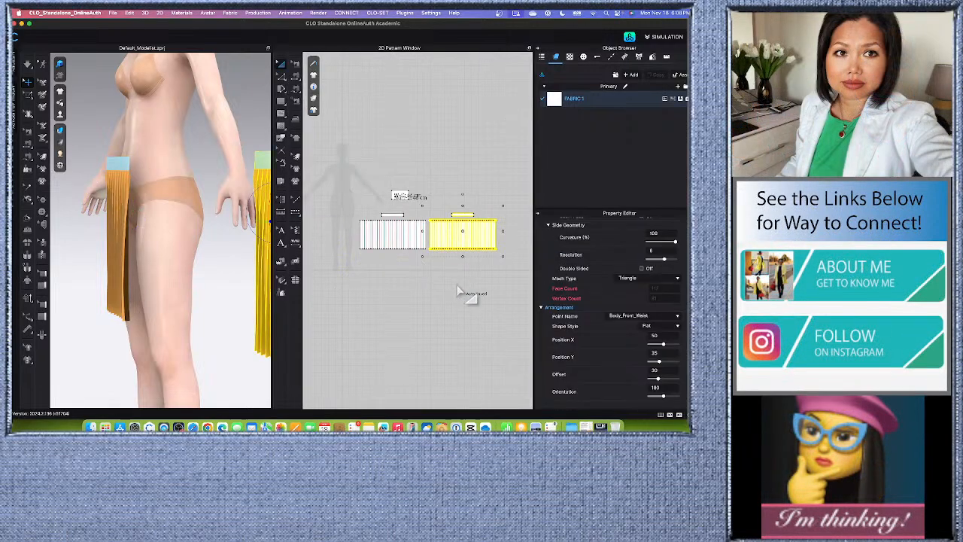
# Arrange the copied waistband and skirt pieces behind the avatar at the Body_Back_Waist arrangement point.
pyautogui.scroll(-2, 380, 297)
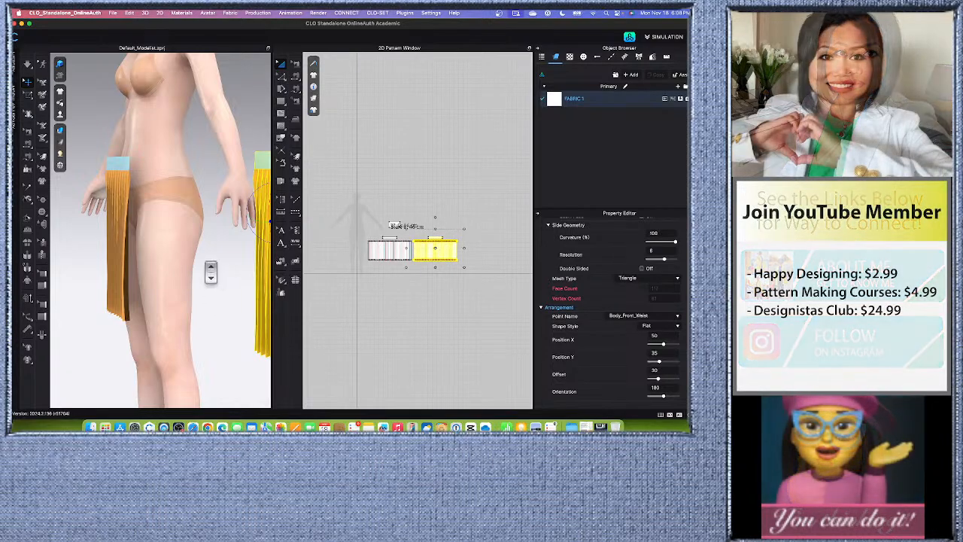
pyautogui.scroll(-3, 207, 336)
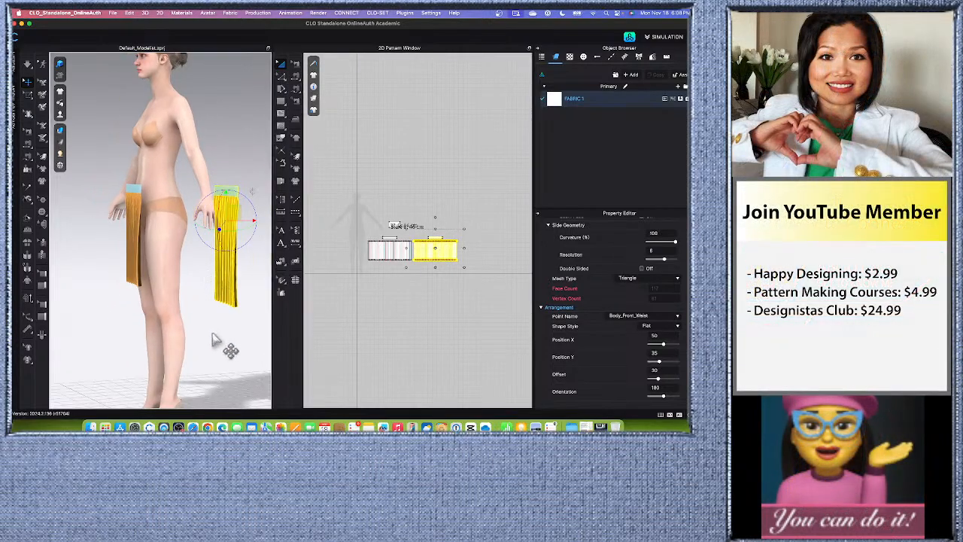
pyautogui.moveTo(213, 338); pyautogui.dragTo(171, 332, button='right')
pyautogui.scroll(-3, 222, 303)
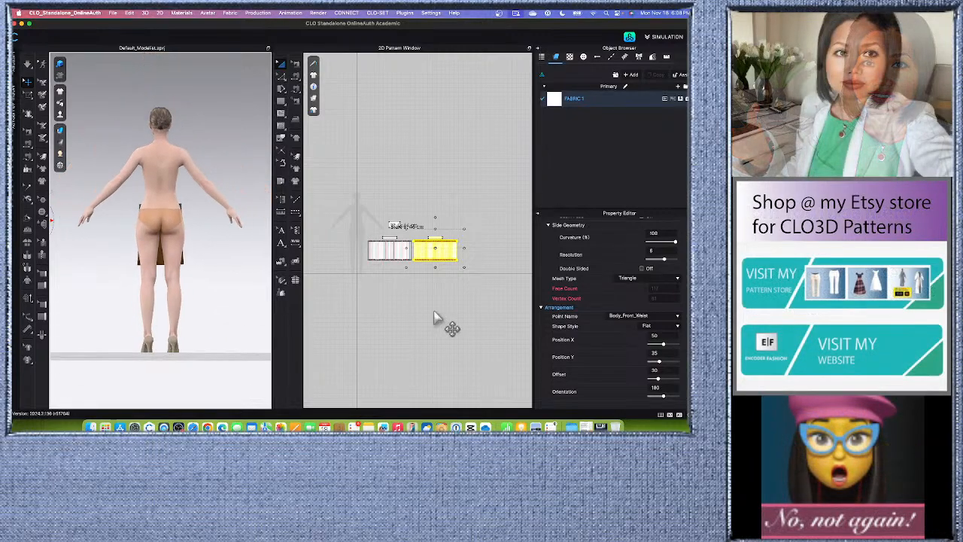
pyautogui.click(466, 277)
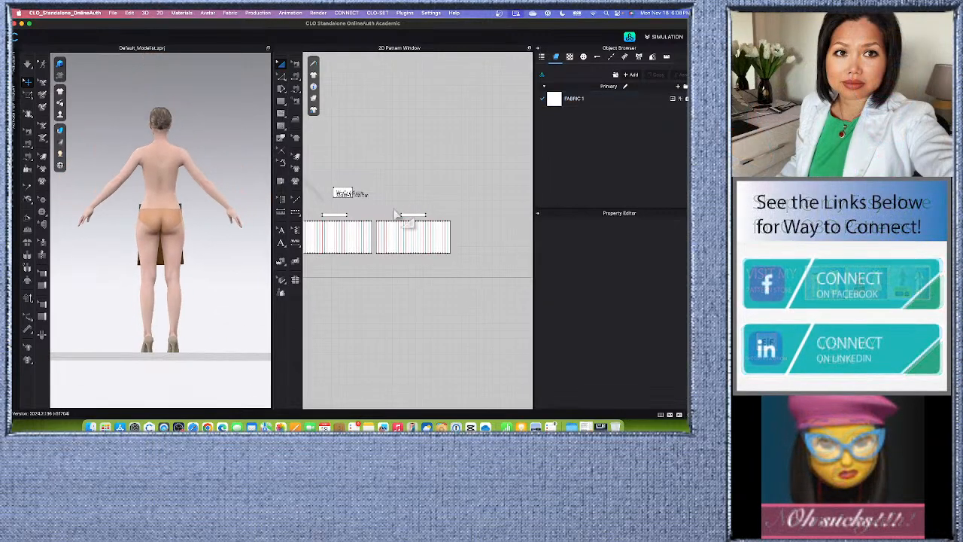
pyautogui.scroll(2, 222, 256)
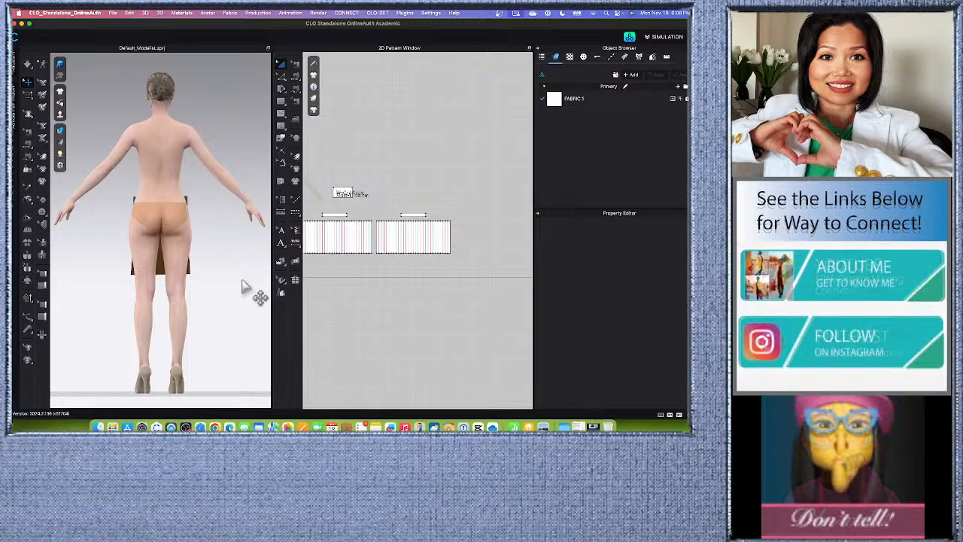
pyautogui.scroll(-3, 390, 276)
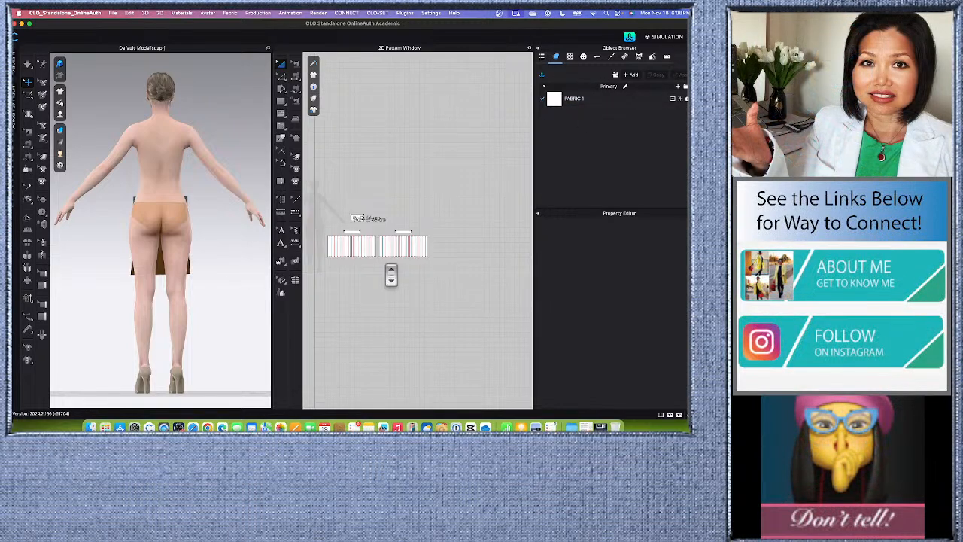
pyautogui.scroll(3, 361, 260)
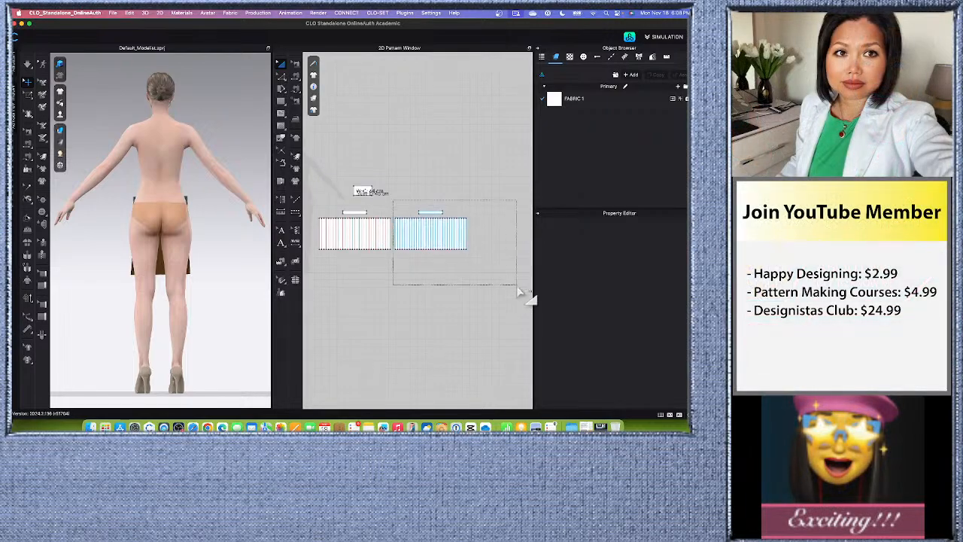
pyautogui.moveTo(518, 288); pyautogui.dragTo(518, 289)
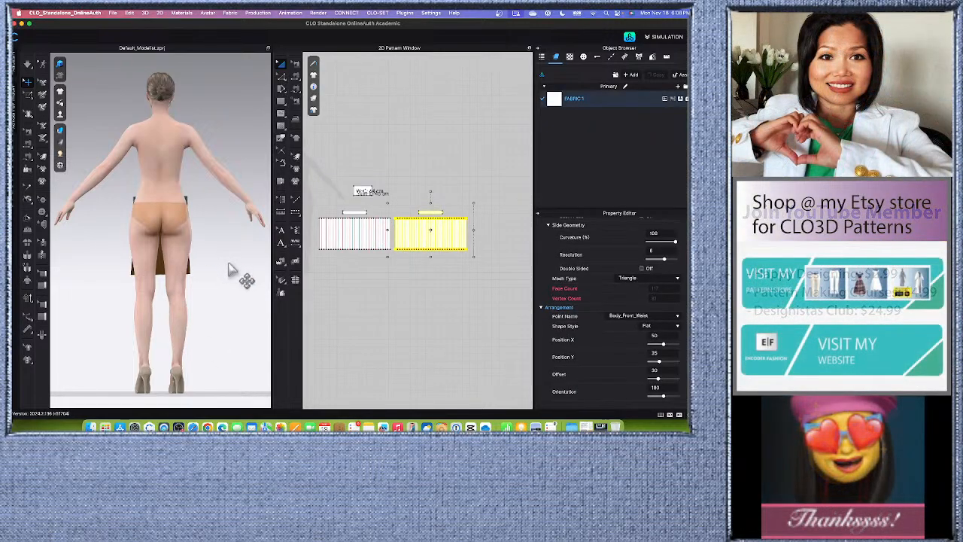
pyautogui.hotkey('shift', 'f')
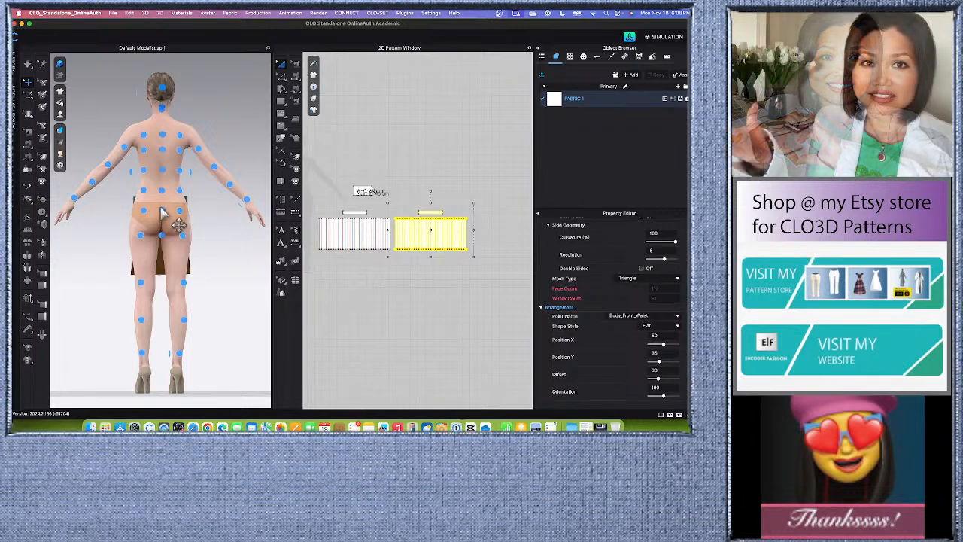
pyautogui.click(162, 194)
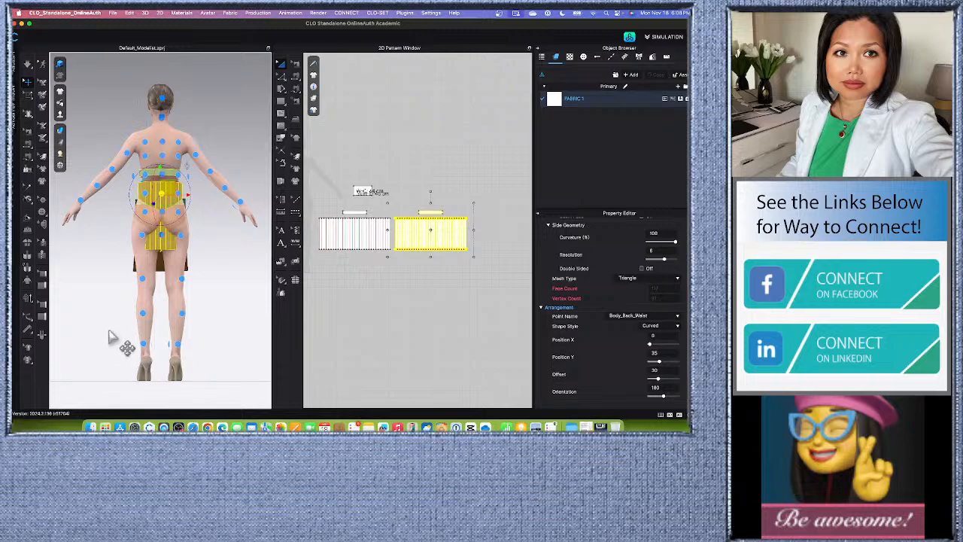
# Increase the arrangement offset of the copied back waistband and skirt pieces to 100.
pyautogui.moveTo(127, 349); pyautogui.dragTo(135, 348, button='right')
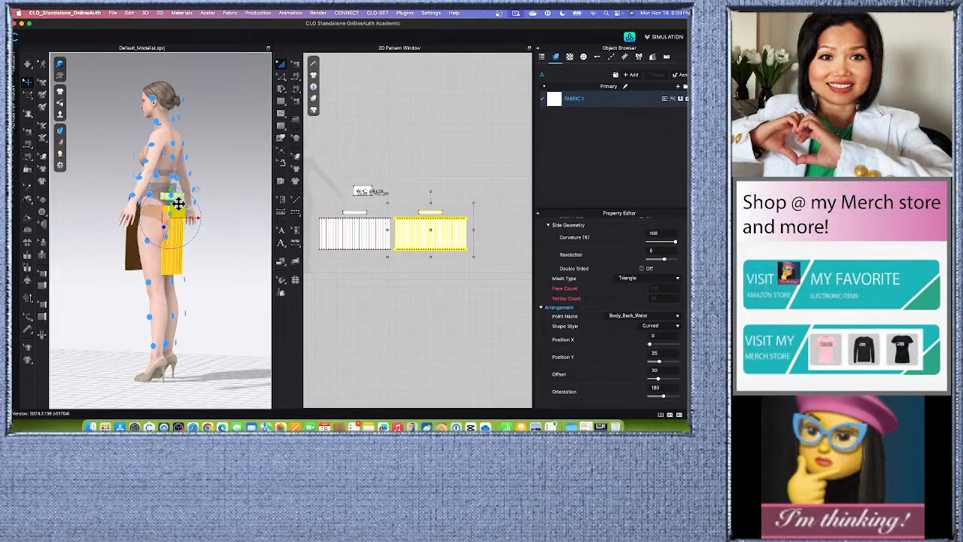
pyautogui.moveTo(199, 305); pyautogui.dragTo(187, 305, button='right')
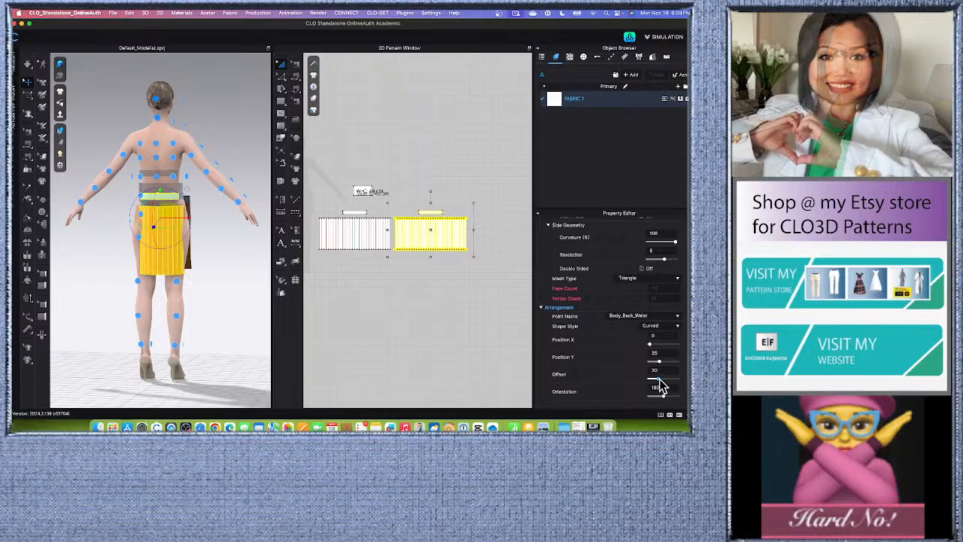
pyautogui.moveTo(656, 378); pyautogui.dragTo(661, 379)
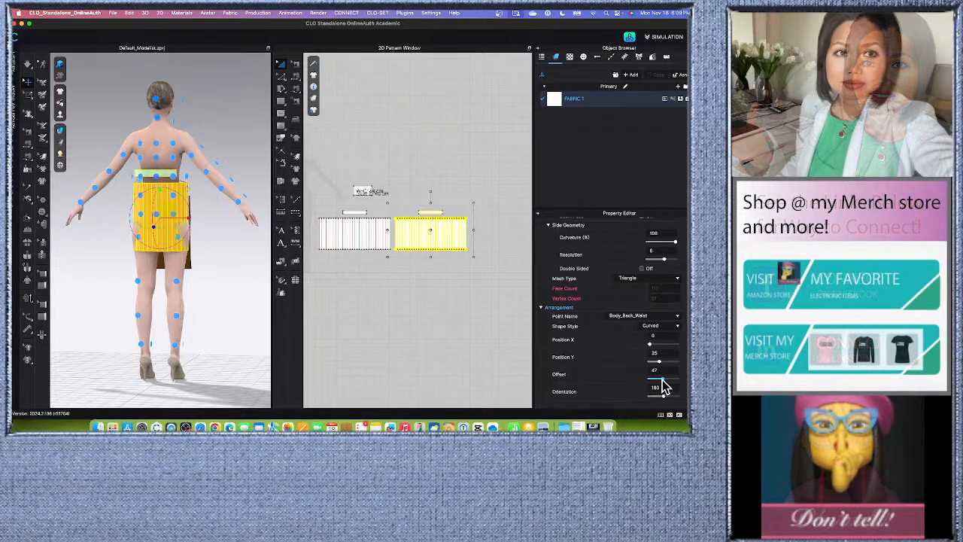
pyautogui.moveTo(662, 388); pyautogui.dragTo(665, 388)
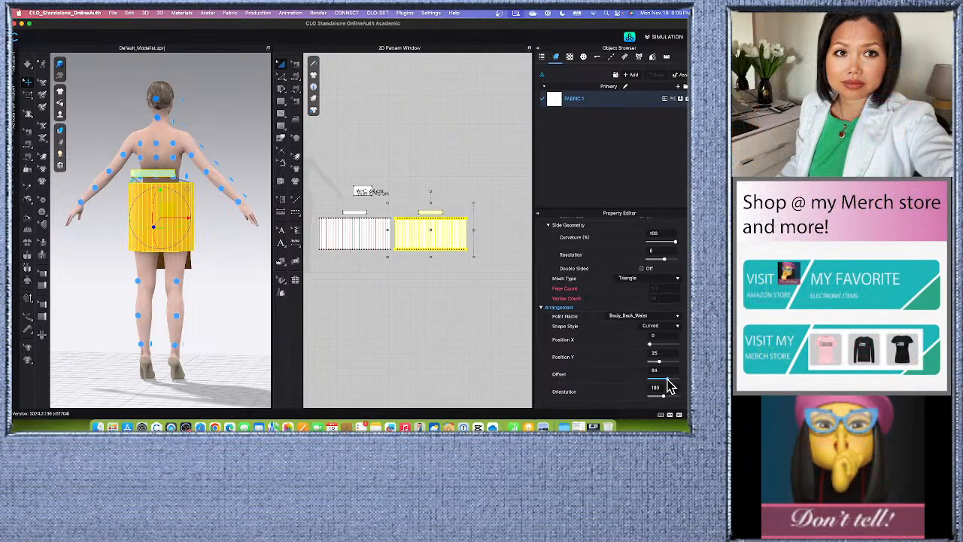
pyautogui.moveTo(669, 387); pyautogui.dragTo(673, 387)
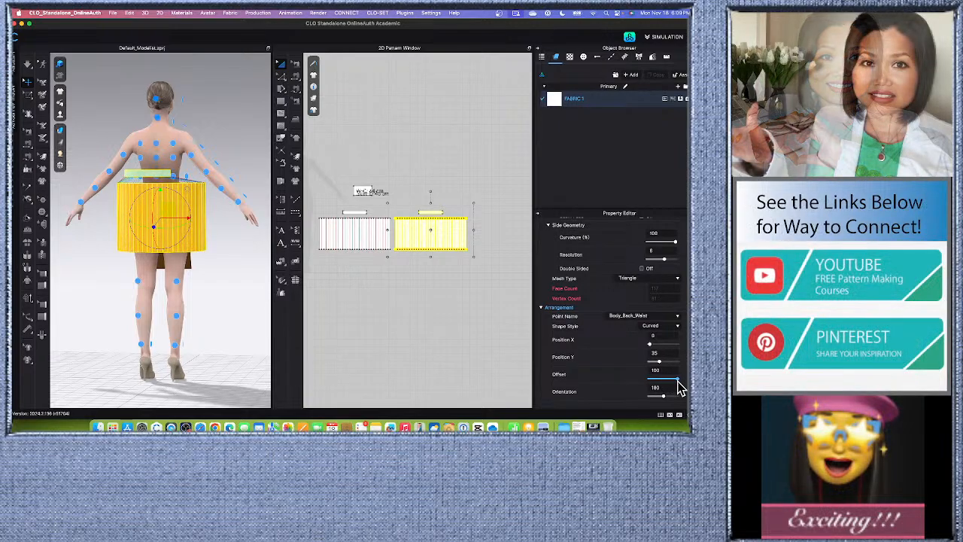
# Lower the back waistband and skirt pieces to waist level and simulate them until the pleats gather.
pyautogui.moveTo(100, 346)
pyautogui.mouseDown(button='right')
pyautogui.moveTo(157, 349)
pyautogui.moveTo(119, 347)
pyautogui.mouseUp(button='right')
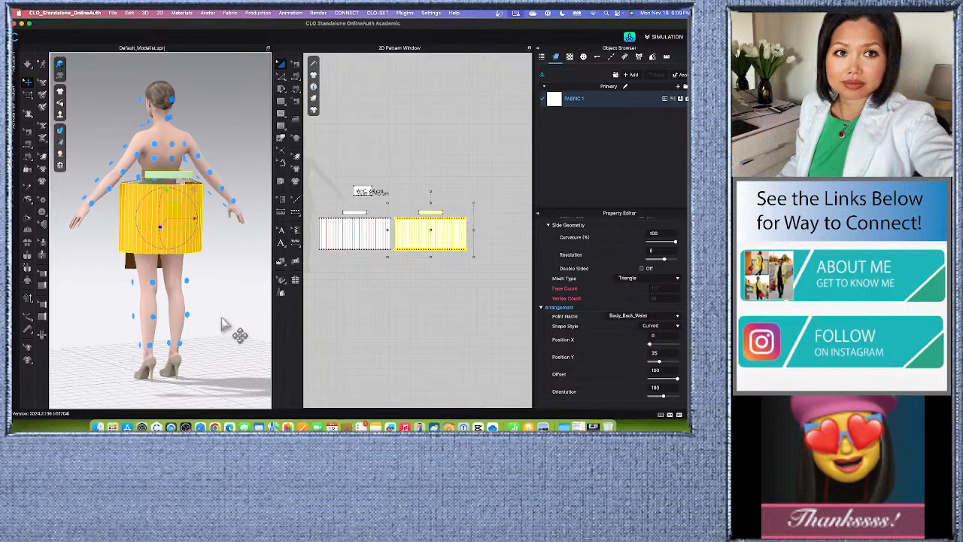
pyautogui.moveTo(222, 324); pyautogui.dragTo(243, 328, button='right')
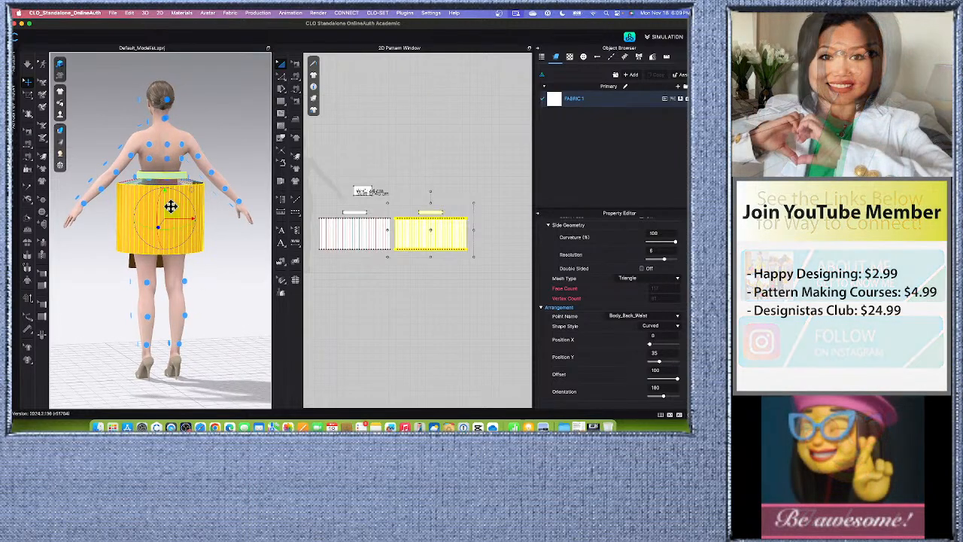
pyautogui.moveTo(171, 207); pyautogui.dragTo(172, 236)
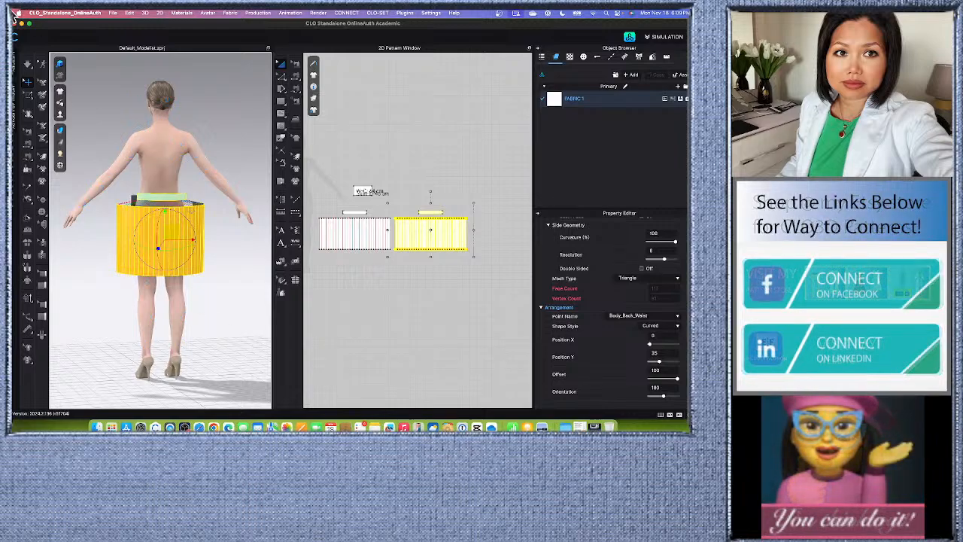
pyautogui.click(28, 66)
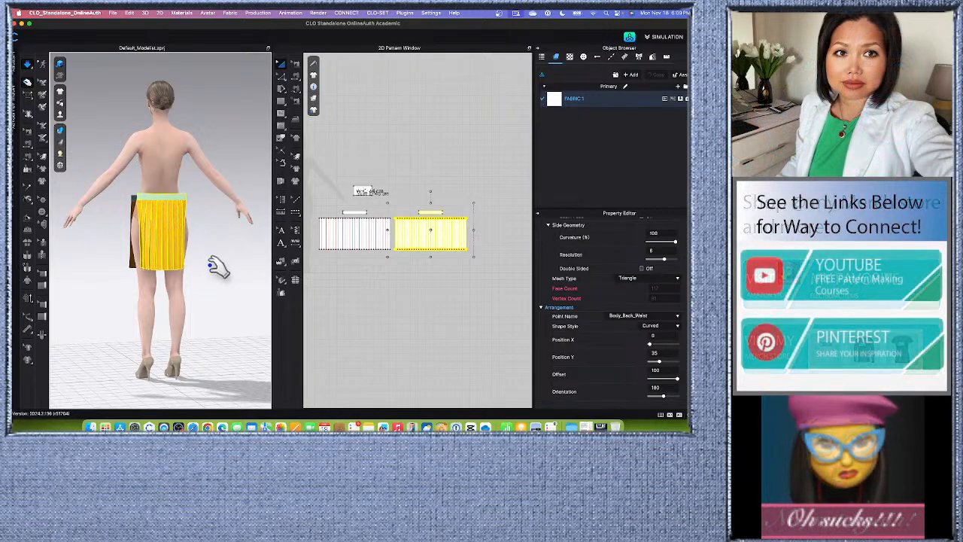
pyautogui.scroll(2, 217, 265)
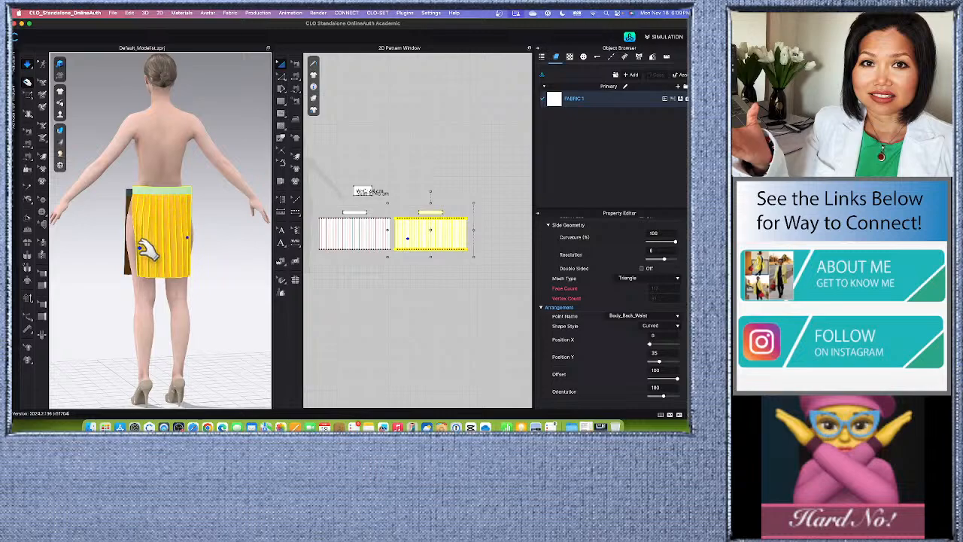
pyautogui.click(229, 264)
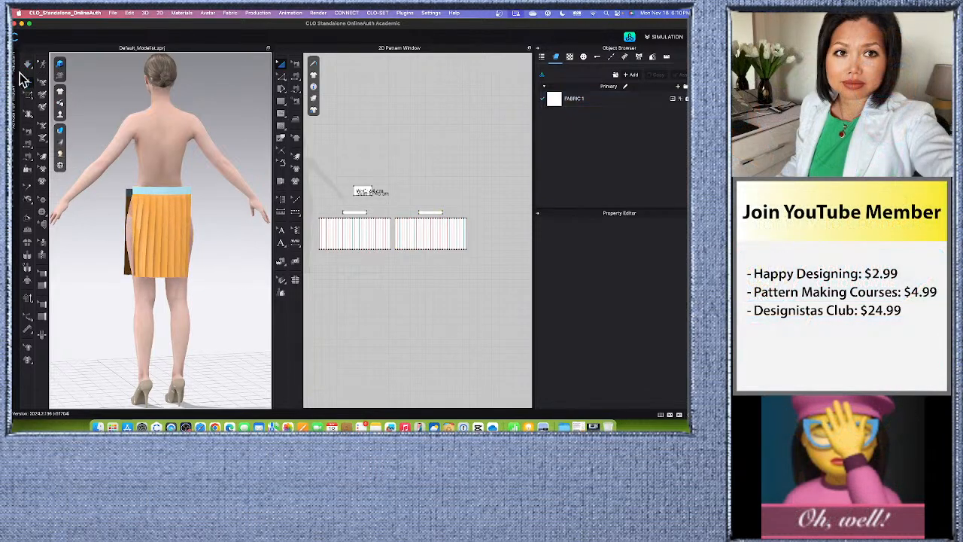
pyautogui.click(27, 82)
pyautogui.scroll(-3, 203, 287)
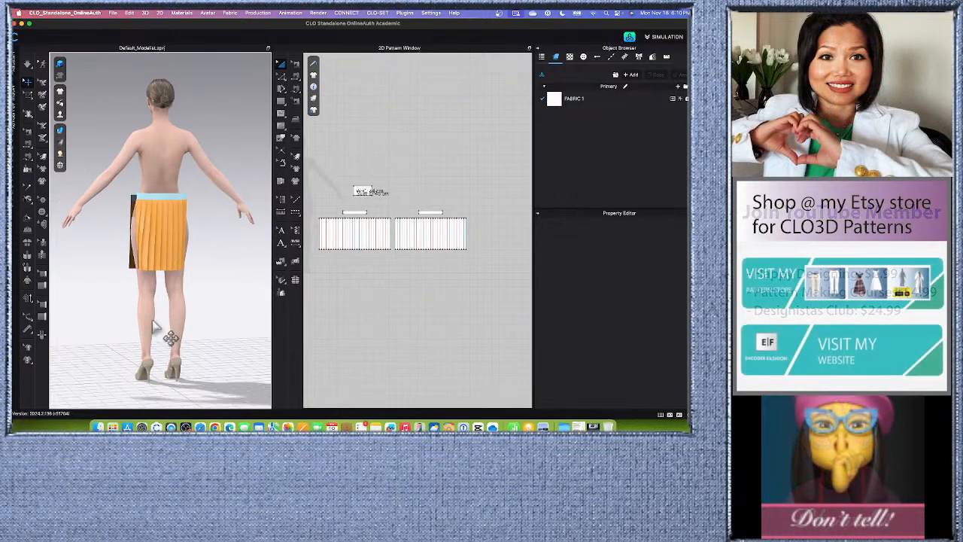
# Move the gathered back waistband and skirt closer to the body and centre them behind the avatar.
pyautogui.moveTo(154, 325)
pyautogui.mouseDown(button='right')
pyautogui.moveTo(185, 326)
pyautogui.moveTo(124, 325)
pyautogui.moveTo(172, 333)
pyautogui.mouseUp(button='right')
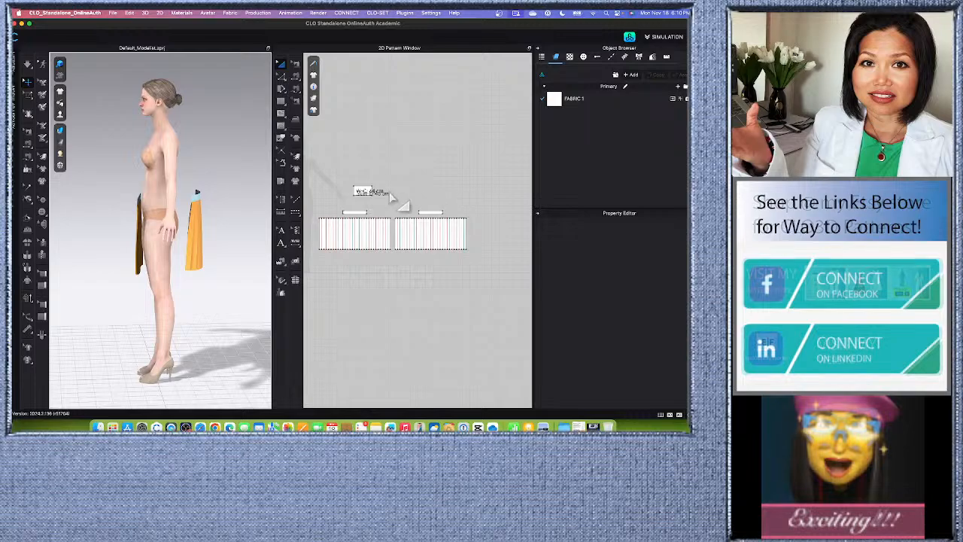
pyautogui.moveTo(391, 197); pyautogui.dragTo(485, 265)
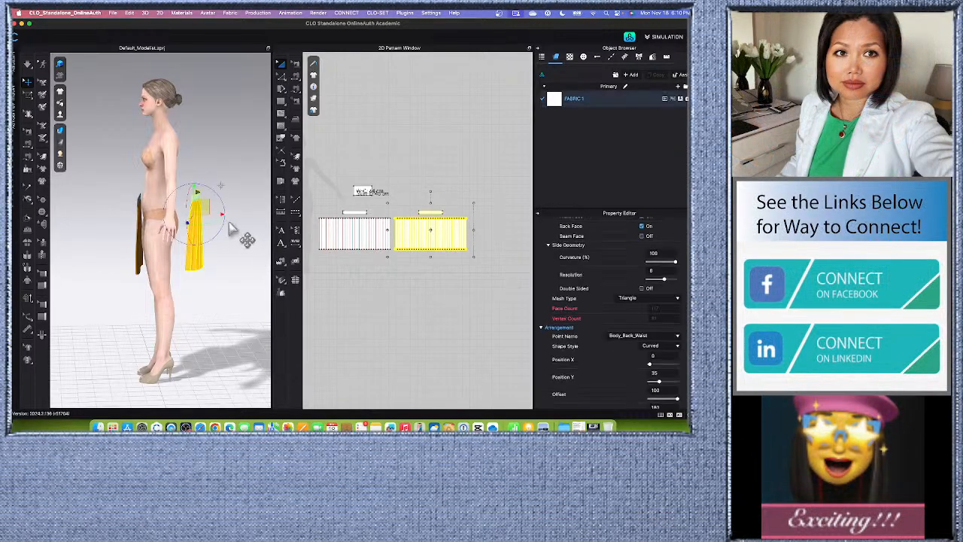
pyautogui.moveTo(205, 206); pyautogui.dragTo(187, 208)
pyautogui.moveTo(259, 280); pyautogui.dragTo(241, 285, button='right')
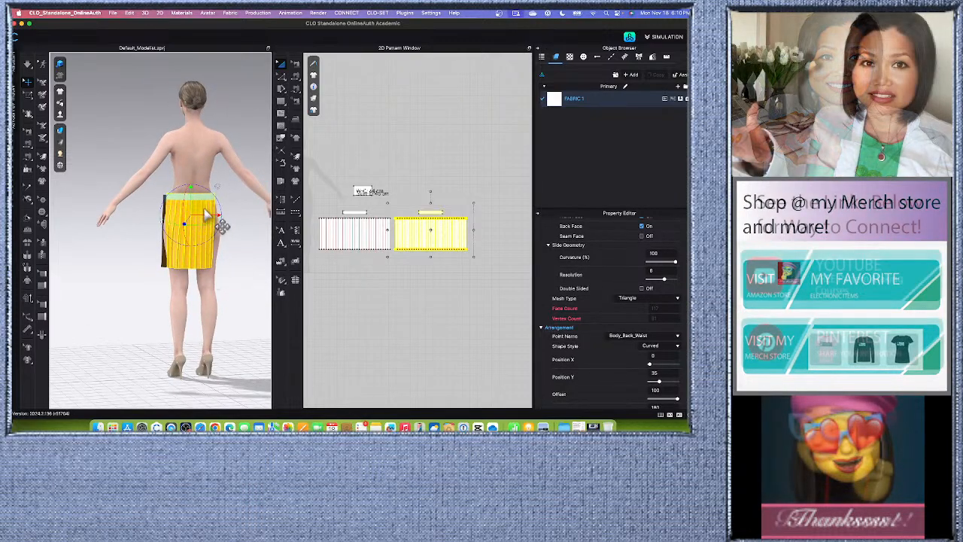
pyautogui.moveTo(198, 207); pyautogui.dragTo(199, 209)
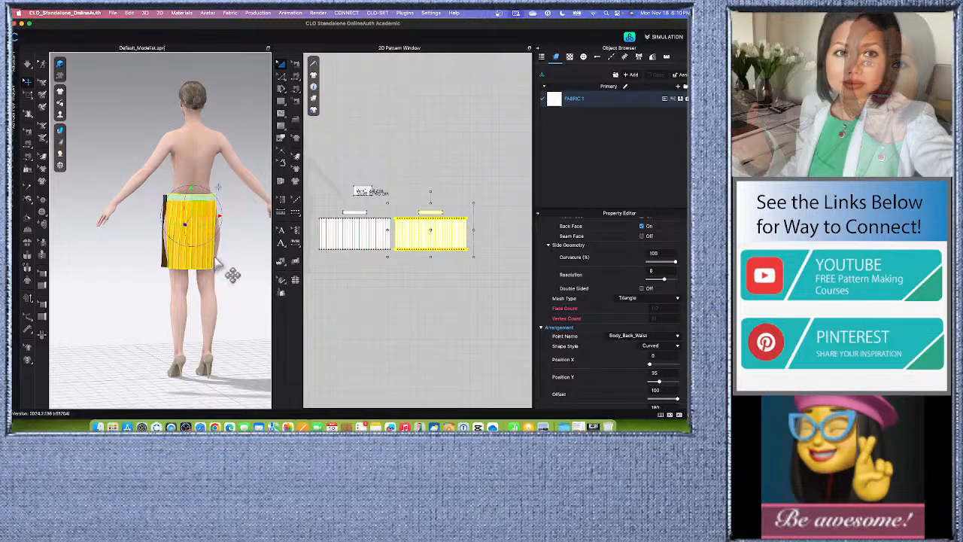
pyautogui.press('8')
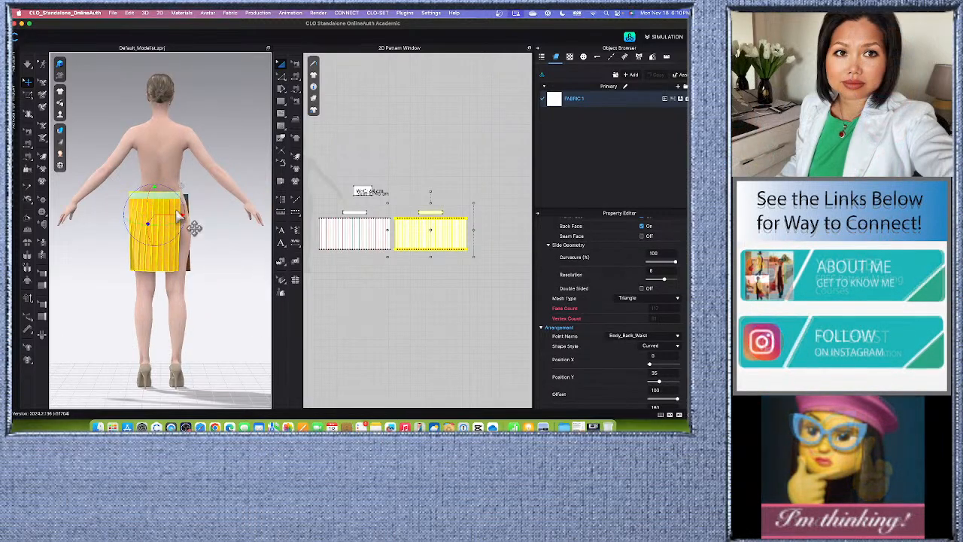
pyautogui.moveTo(164, 205); pyautogui.dragTo(168, 205)
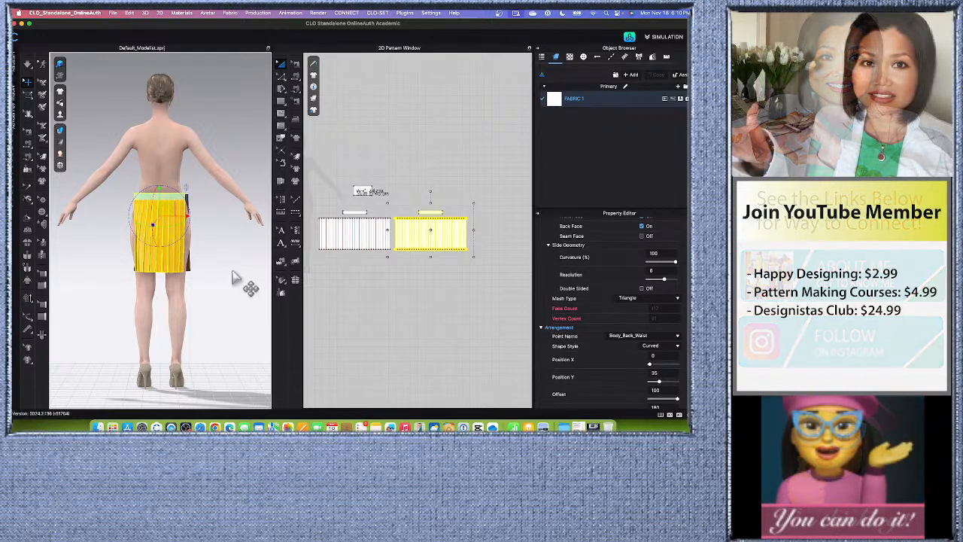
pyautogui.click(239, 294)
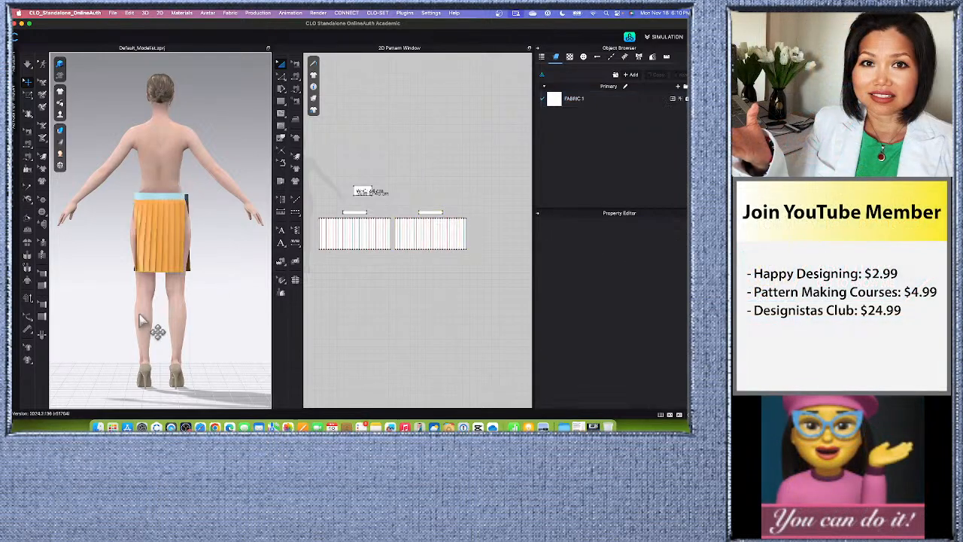
pyautogui.moveTo(120, 316); pyautogui.dragTo(143, 315, button='right')
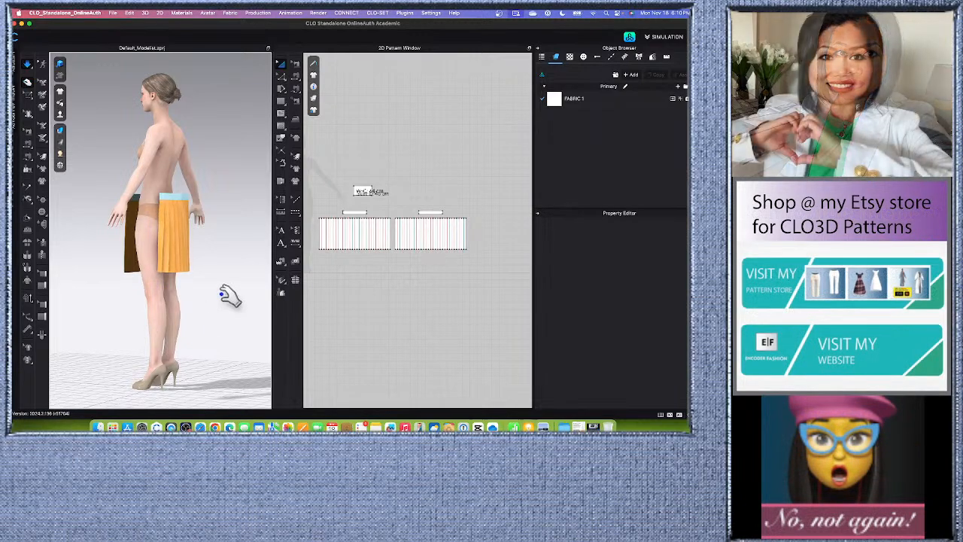
pyautogui.moveTo(243, 305); pyautogui.dragTo(113, 301, button='right')
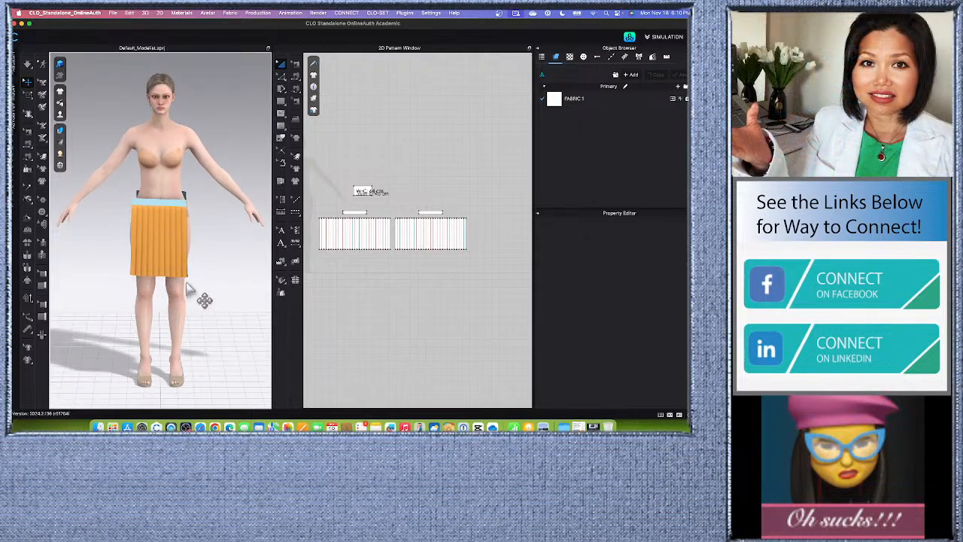
# Sew the adjacent inner short ends of the front and back waistband pieces together in the 2D pattern.
pyautogui.press('2')
pyautogui.scroll(4, 349, 211)
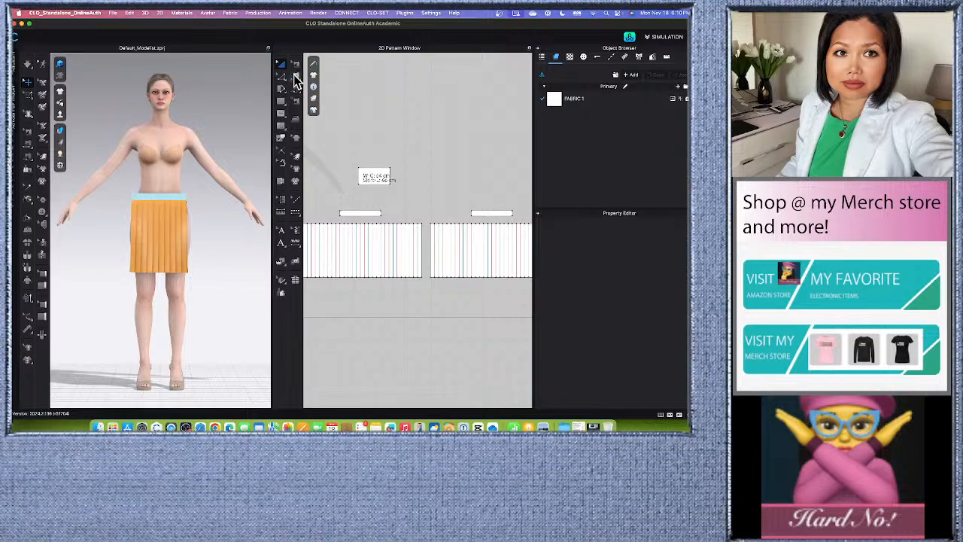
pyautogui.click(295, 76)
pyautogui.click(342, 83)
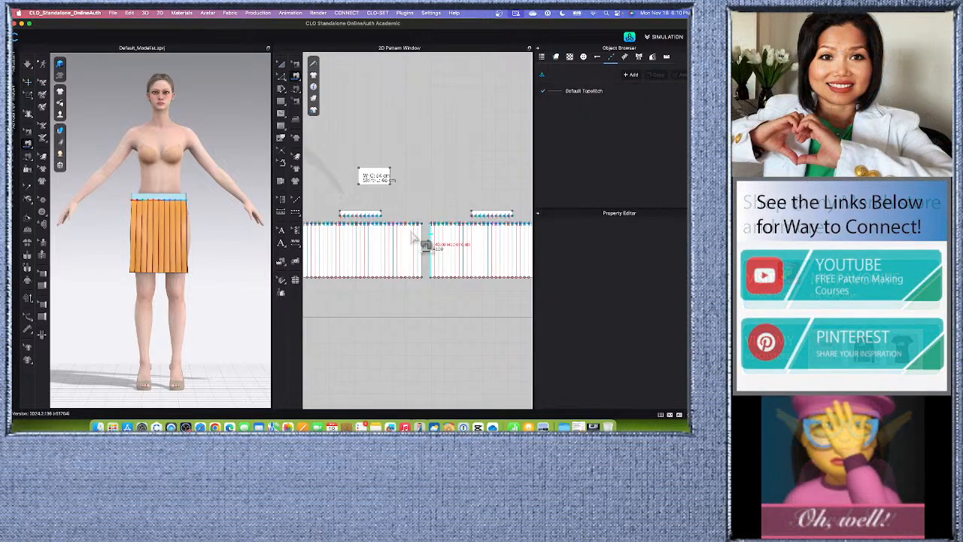
pyautogui.scroll(2, 389, 216)
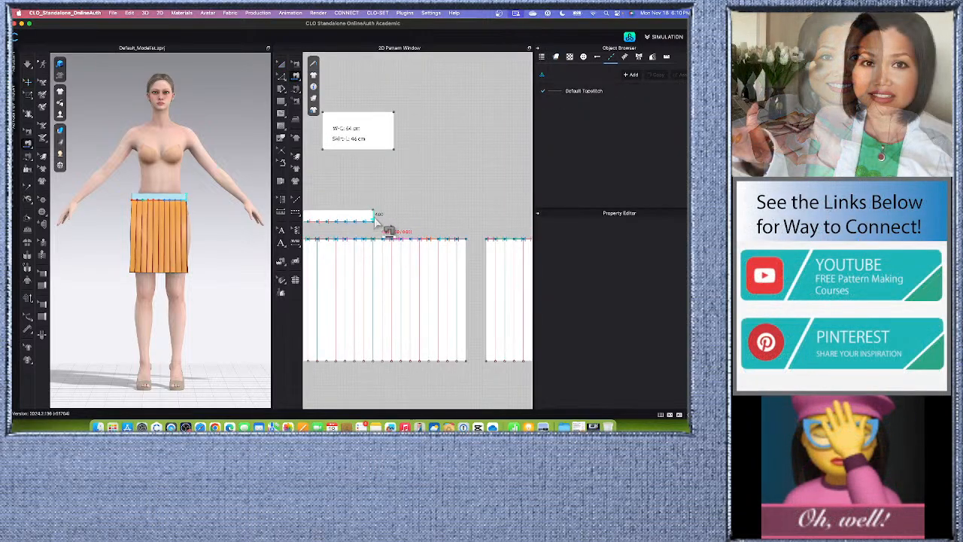
pyautogui.scroll(-3, 381, 226)
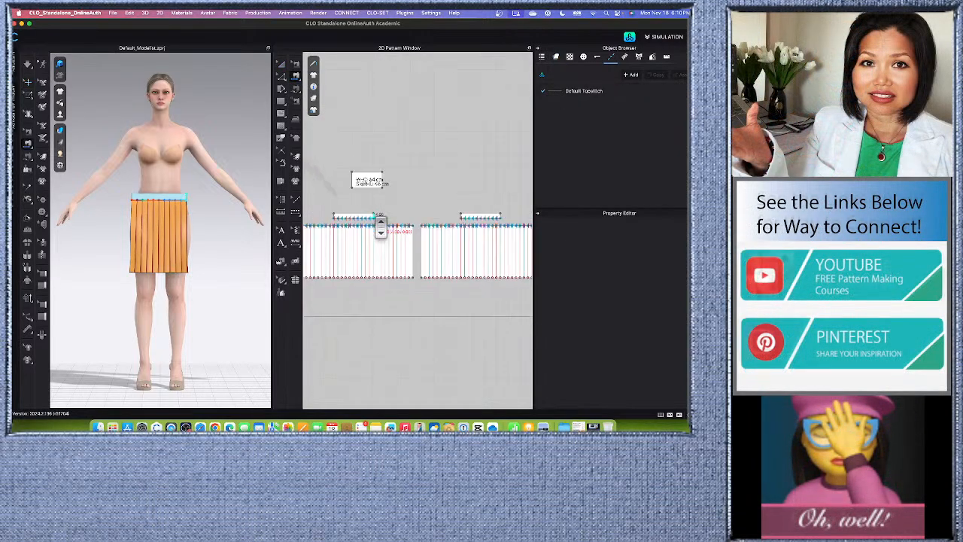
pyautogui.click(475, 231)
# Sew the outer short ends of the front and back waistband pieces together to close the waistband's other side.
pyautogui.moveTo(221, 267); pyautogui.dragTo(113, 258, button='right')
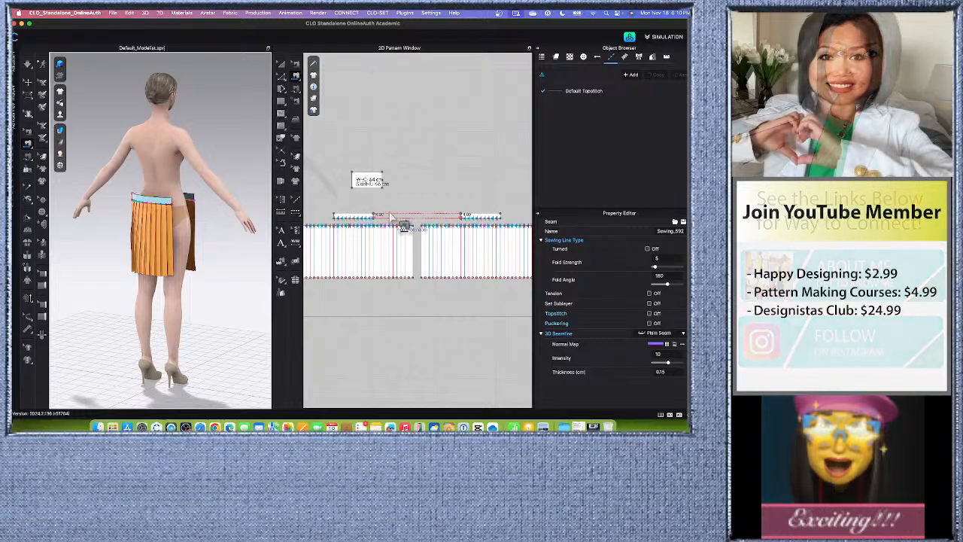
pyautogui.scroll(3, 342, 222)
pyautogui.click(352, 228)
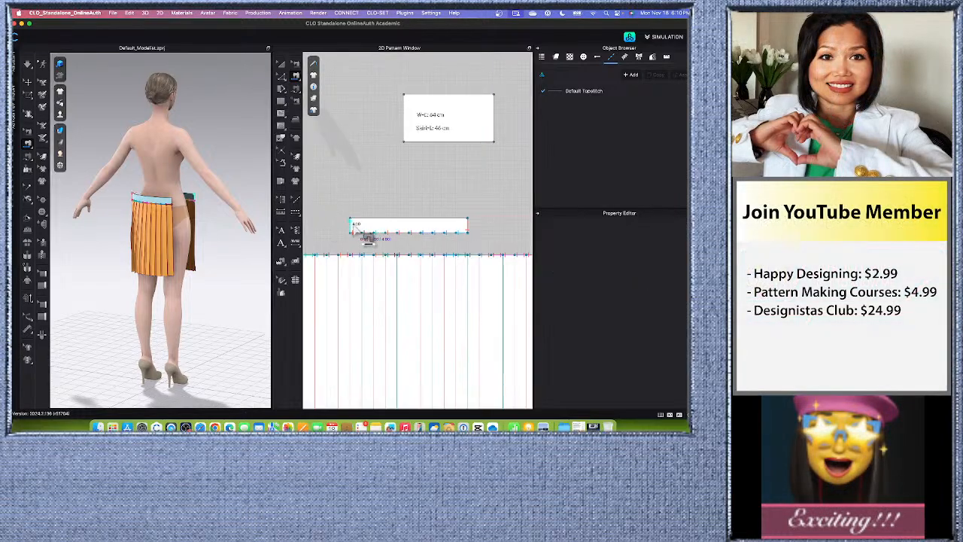
pyautogui.scroll(-5, 353, 229)
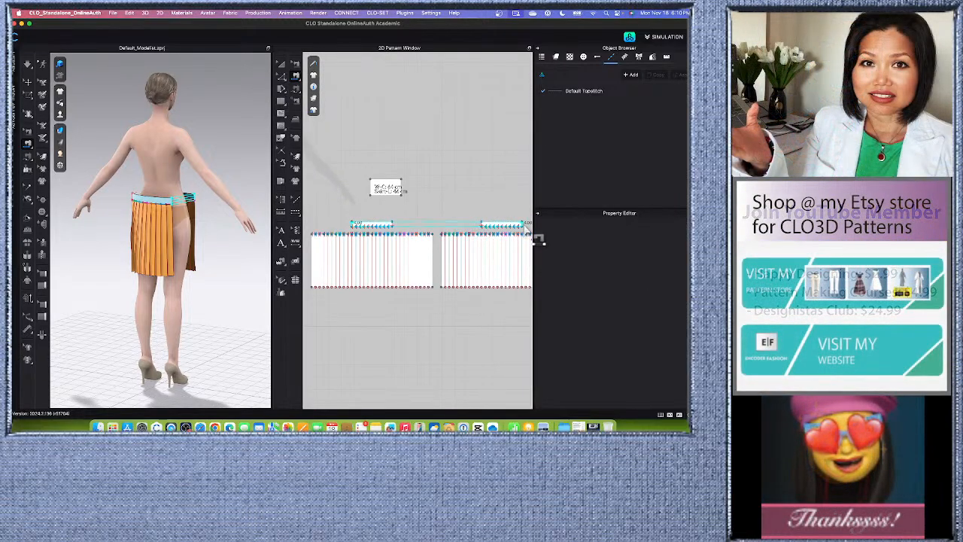
pyautogui.click(535, 238)
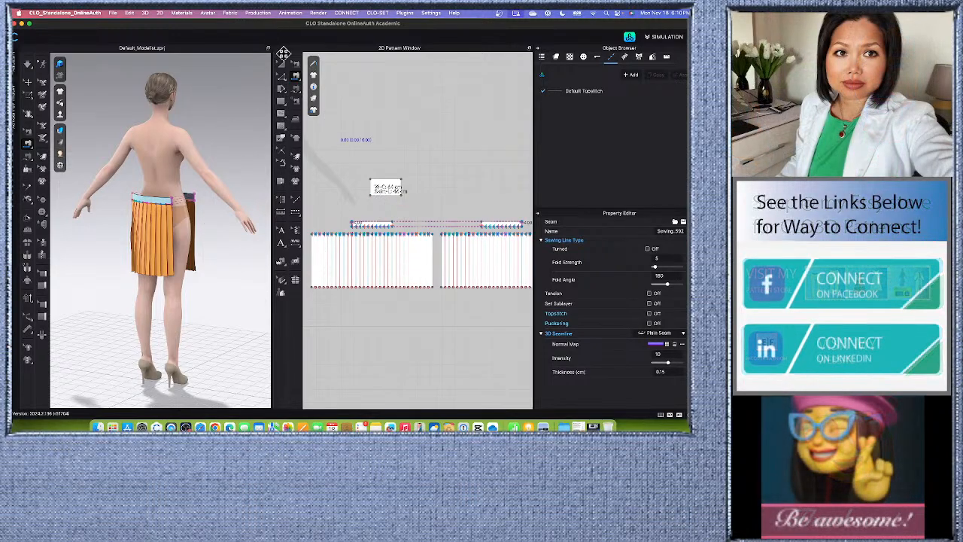
# Unfreeze the front and back waistband pieces and strengthen both of them.
pyautogui.click(281, 64)
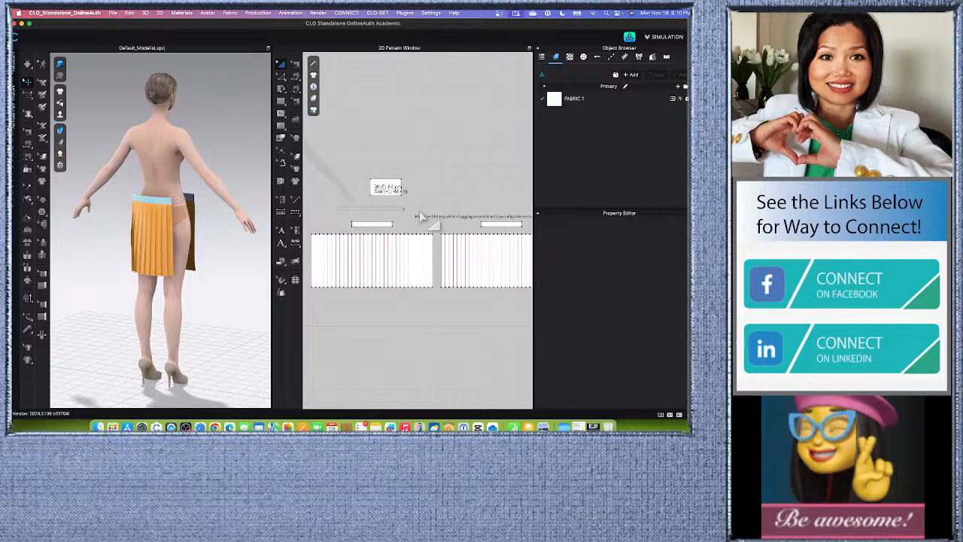
pyautogui.click(516, 223)
pyautogui.rightClick(522, 235)
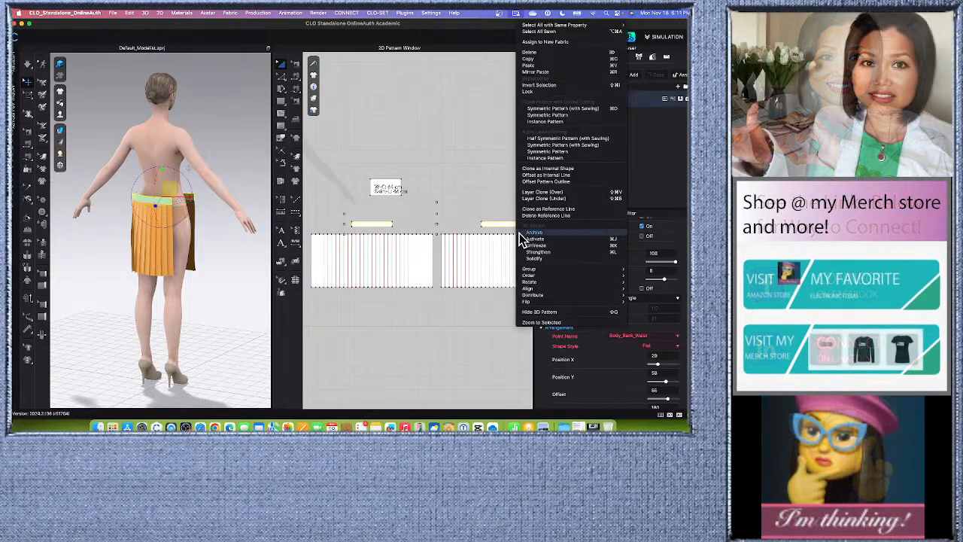
pyautogui.click(548, 251)
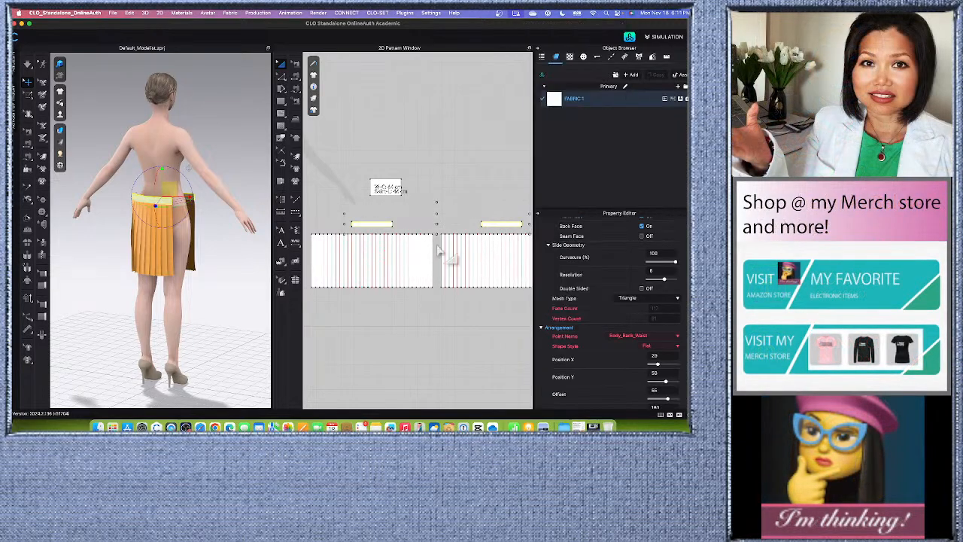
pyautogui.rightClick(384, 225)
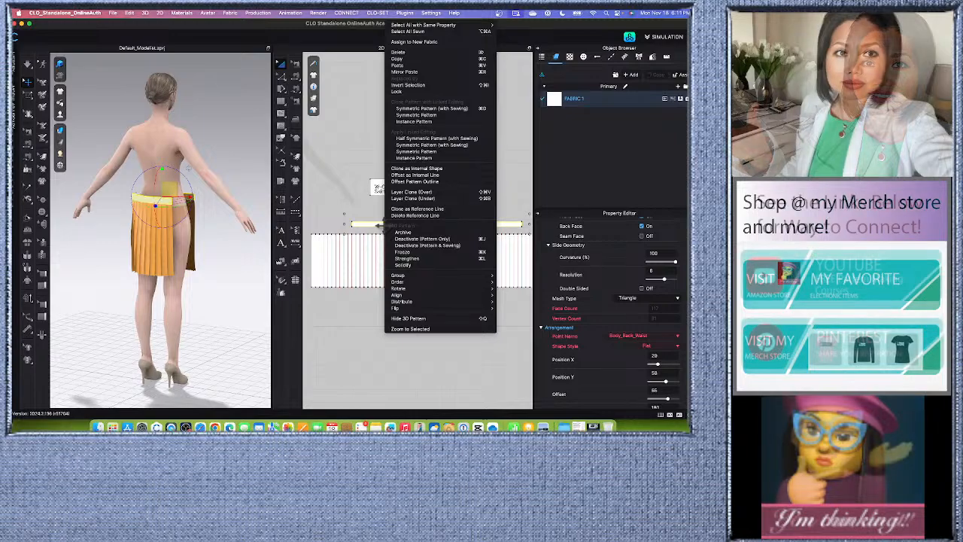
pyautogui.click(420, 261)
pyautogui.click(243, 286)
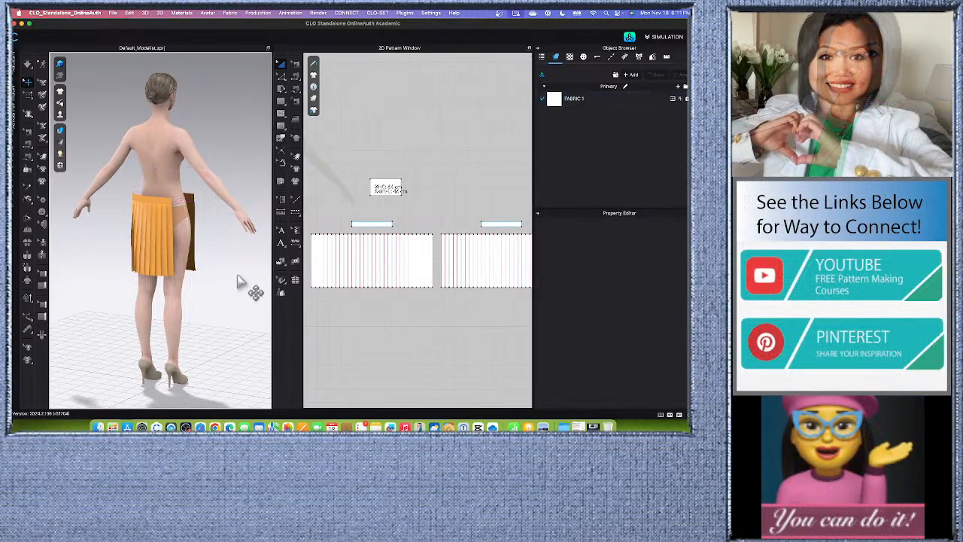
# Simulate the garment so the sewn front and back waistbands close around the avatar's waist.
pyautogui.moveTo(199, 279); pyautogui.dragTo(164, 277, button='right')
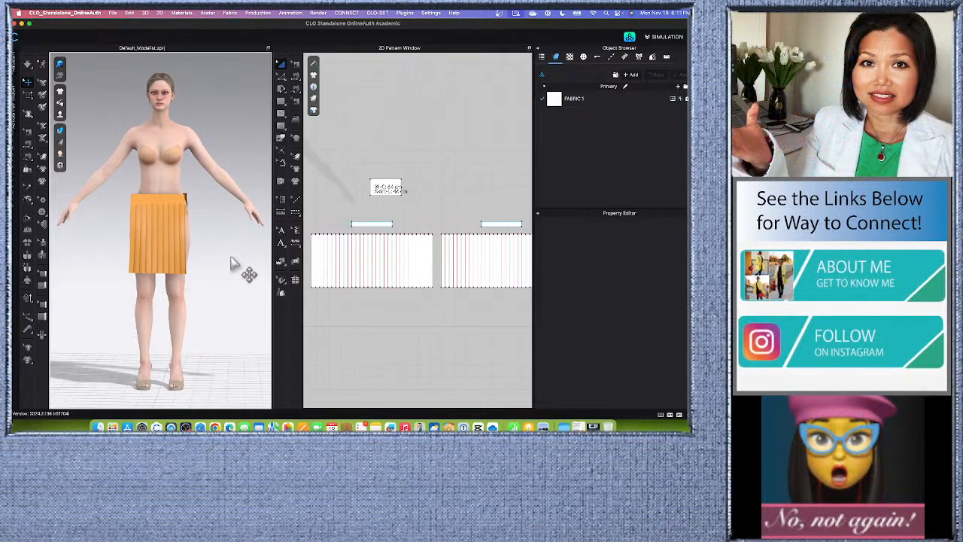
pyautogui.click(29, 64)
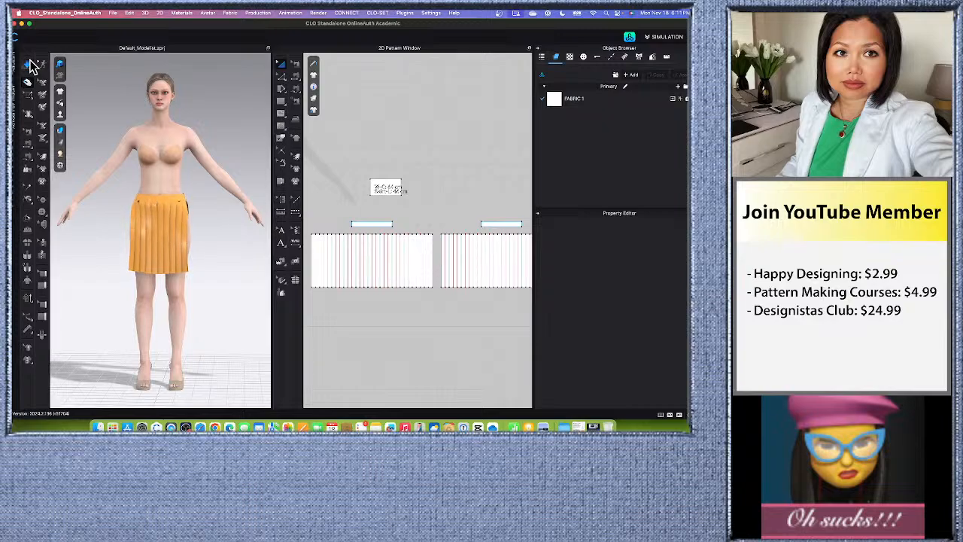
pyautogui.scroll(-3, 388, 211)
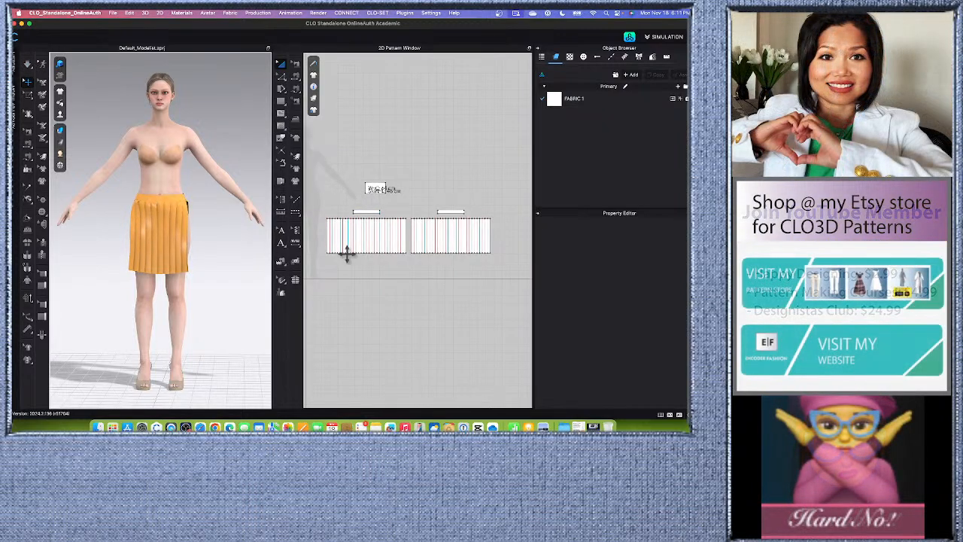
# Select all skirt and waistband pieces and briefly simulate the garment on the avatar.
pyautogui.moveTo(516, 277); pyautogui.dragTo(516, 279)
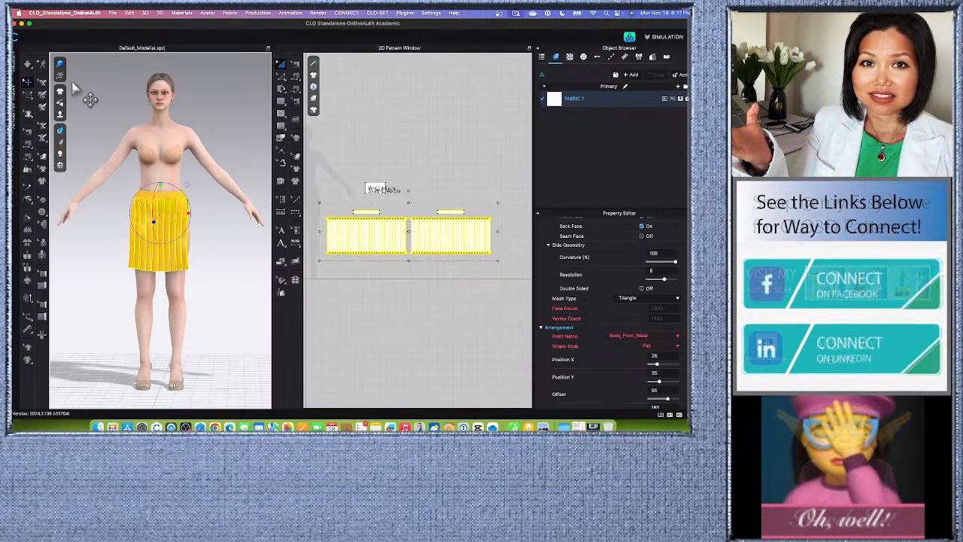
pyautogui.click(27, 65)
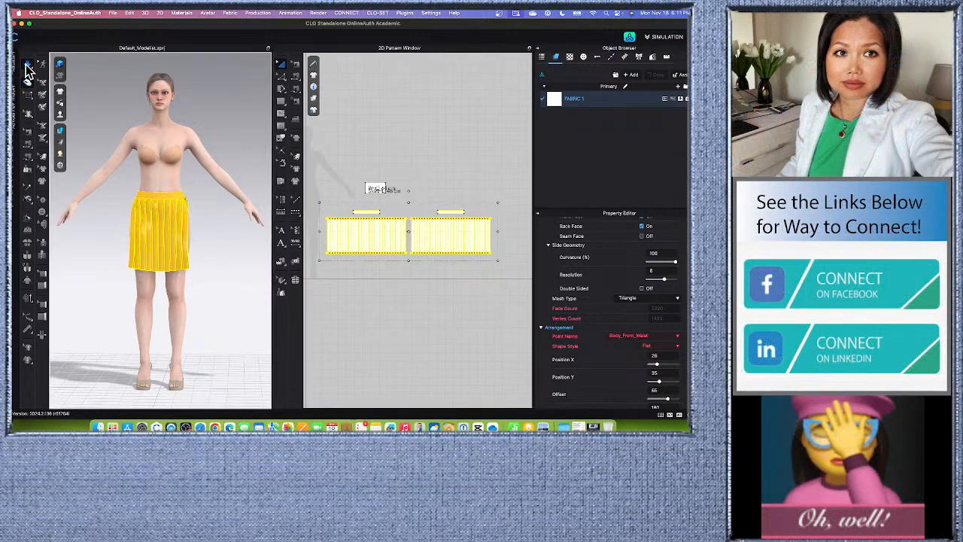
pyautogui.click(27, 65)
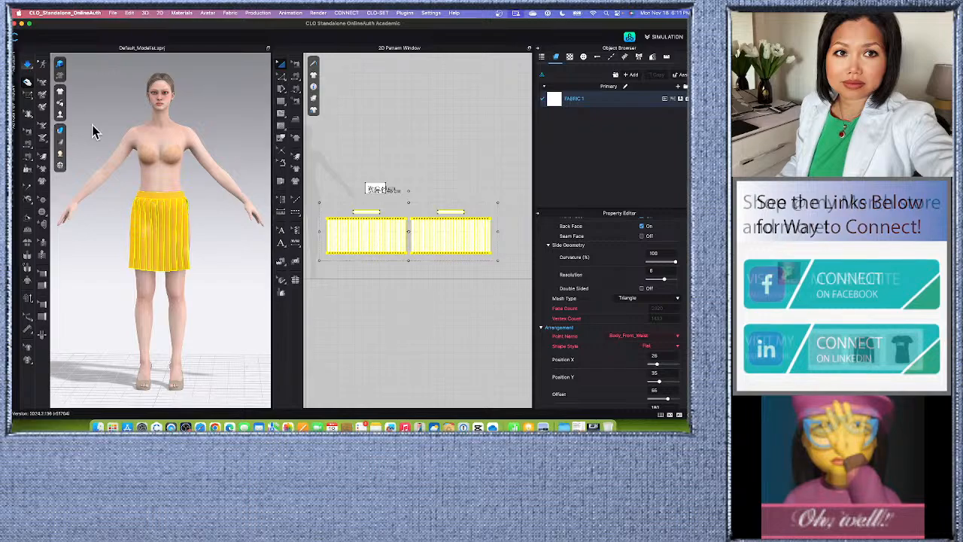
pyautogui.click(319, 217)
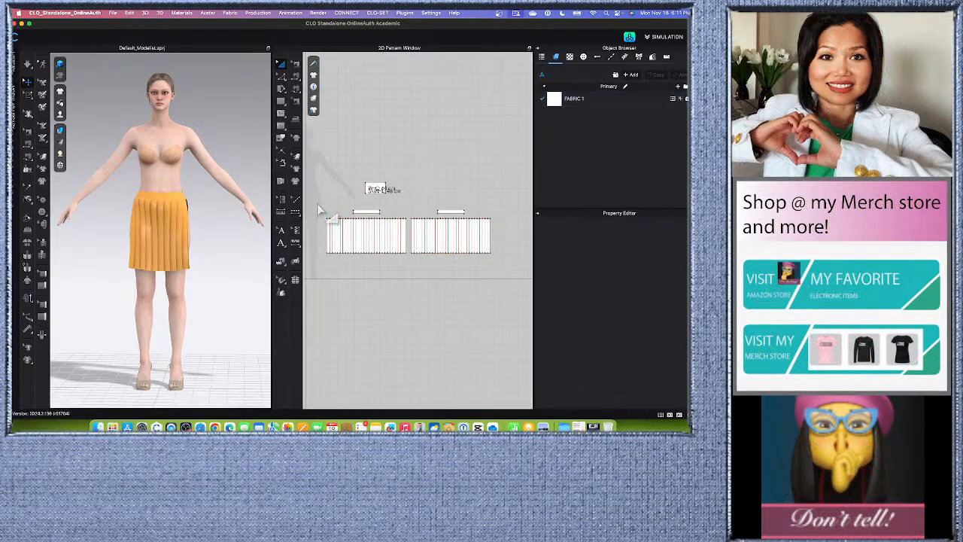
# Raise the whole skirt slightly on the avatar's waist and simulate it again.
pyautogui.moveTo(318, 210); pyautogui.dragTo(499, 316)
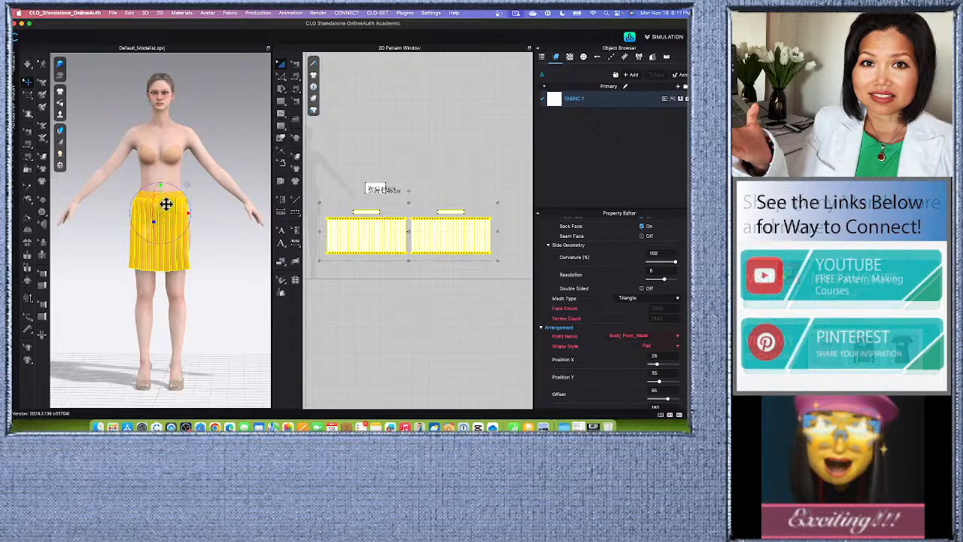
pyautogui.moveTo(169, 203); pyautogui.dragTo(168, 200)
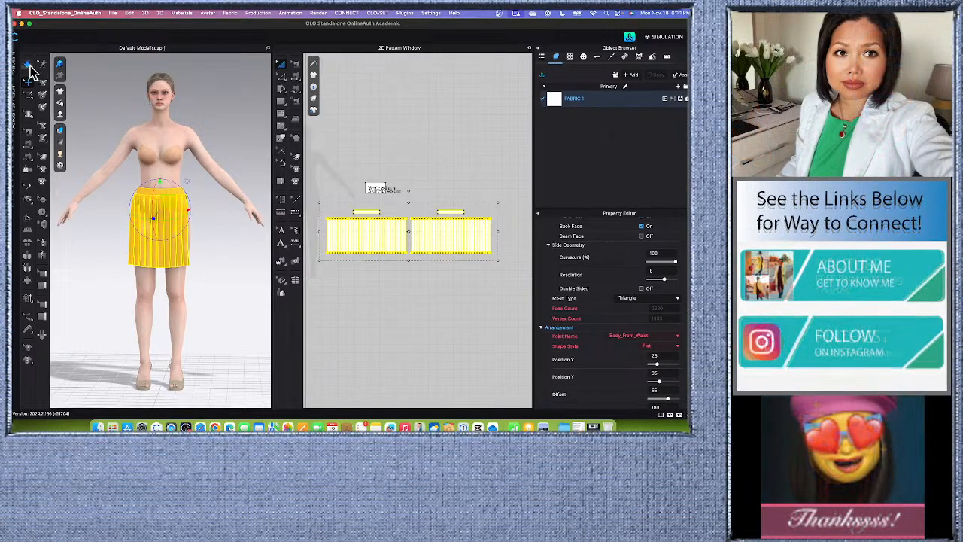
pyautogui.click(30, 67)
pyautogui.scroll(3, 220, 268)
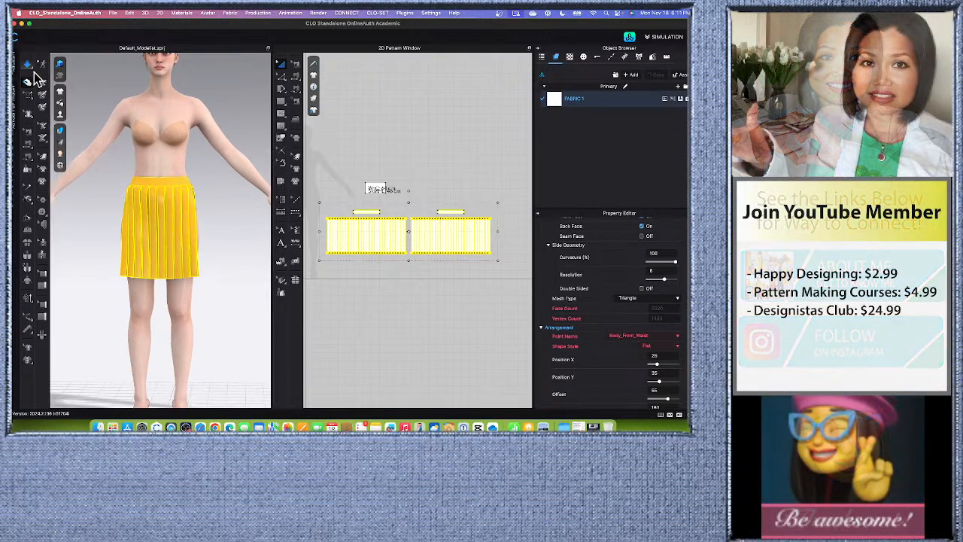
pyautogui.click(30, 67)
pyautogui.click(230, 252)
pyautogui.moveTo(230, 253)
pyautogui.mouseDown(button='right')
pyautogui.moveTo(211, 262)
pyautogui.moveTo(148, 254)
pyautogui.moveTo(244, 261)
pyautogui.mouseUp(button='right')
pyautogui.scroll(3, 208, 279)
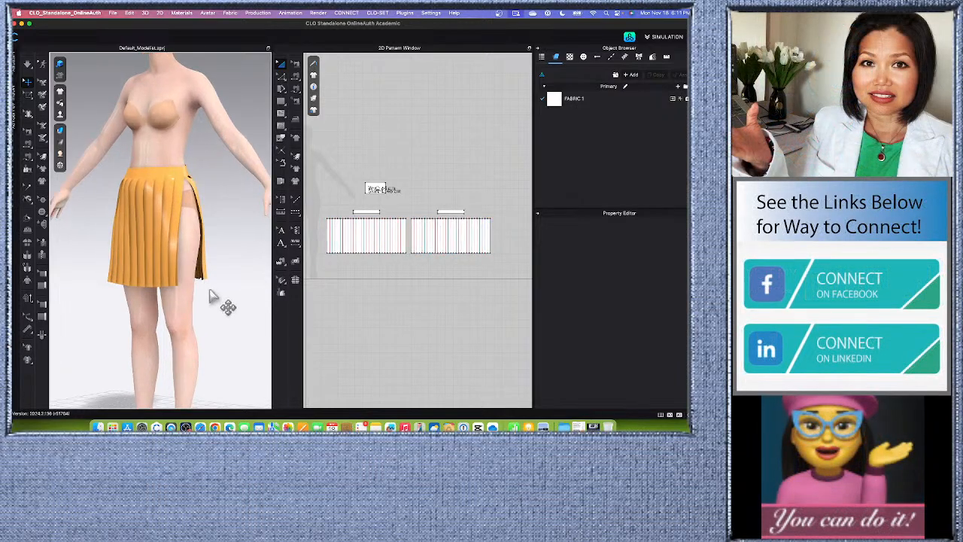
# Sew the front and back skirt pieces together along both side edges and simulate to close the side openings.
pyautogui.click(295, 78)
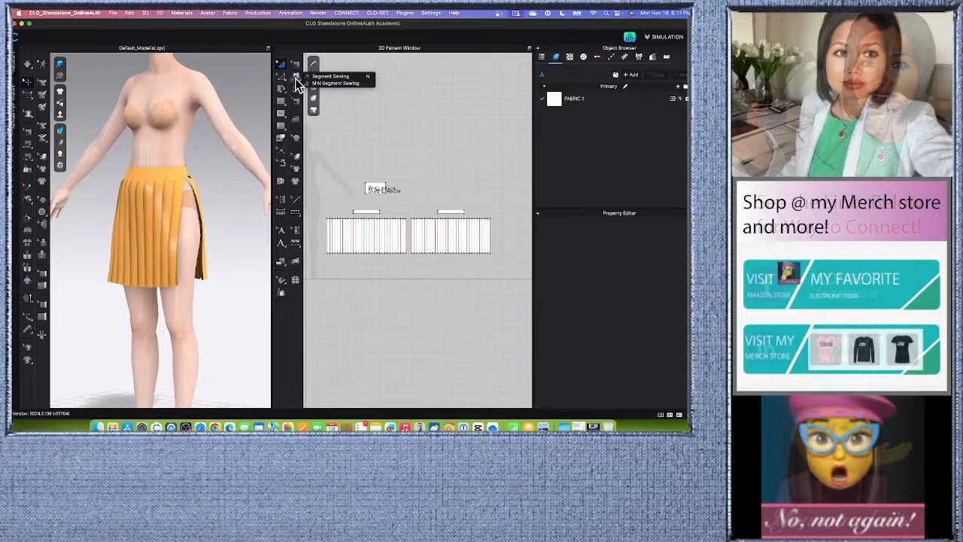
pyautogui.click(344, 85)
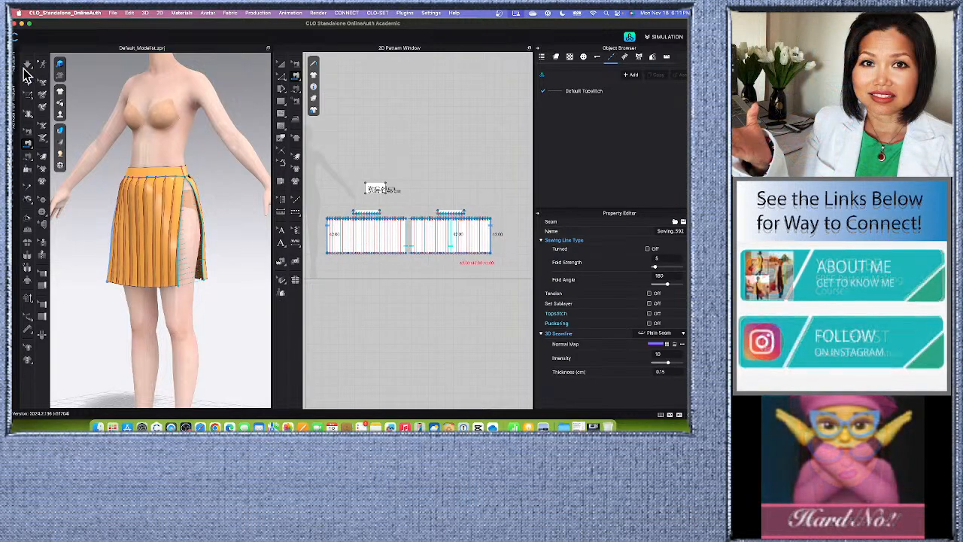
pyautogui.click(27, 65)
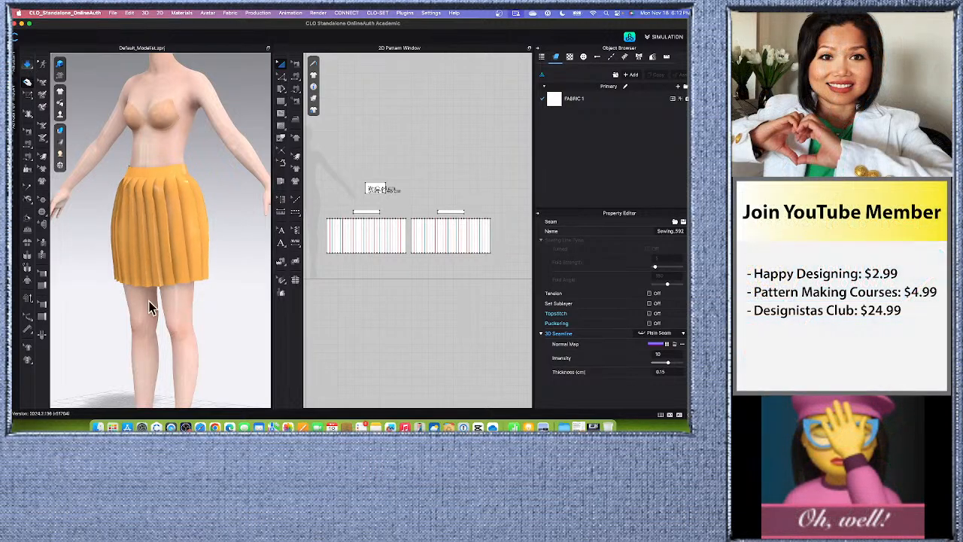
pyautogui.press('space')
pyautogui.moveTo(149, 303); pyautogui.dragTo(172, 306, button='right')
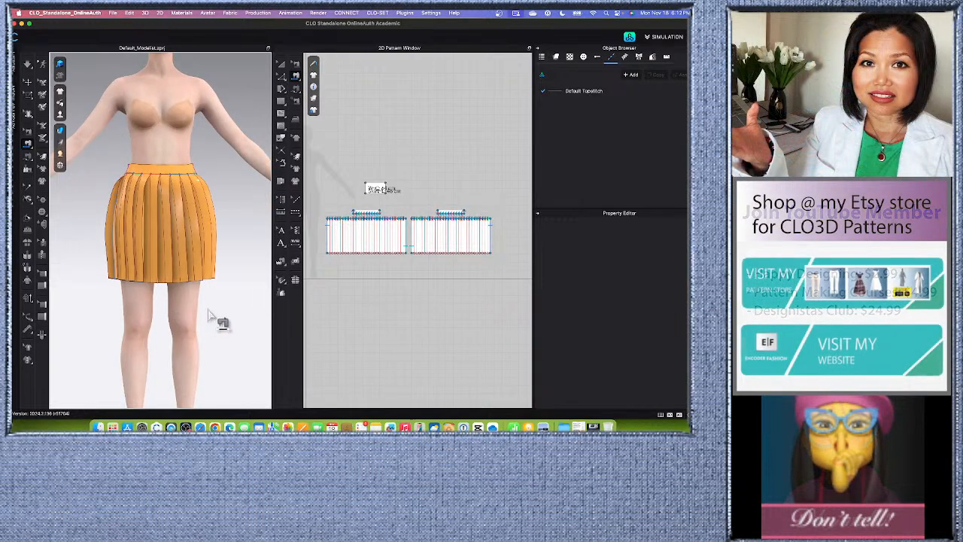
pyautogui.click(28, 82)
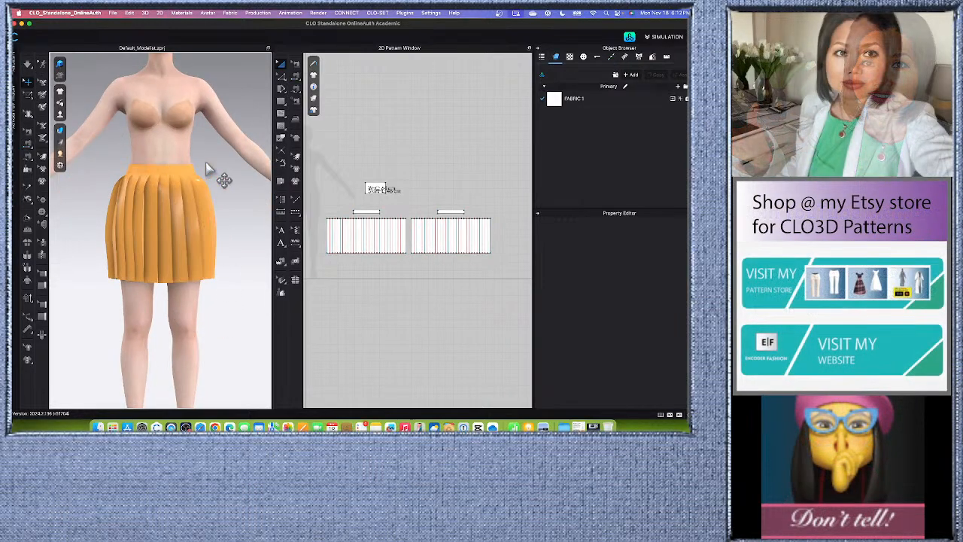
# Remove the strengthening from all skirt and waistband pieces and simulate the garment.
pyautogui.scroll(-3, 218, 260)
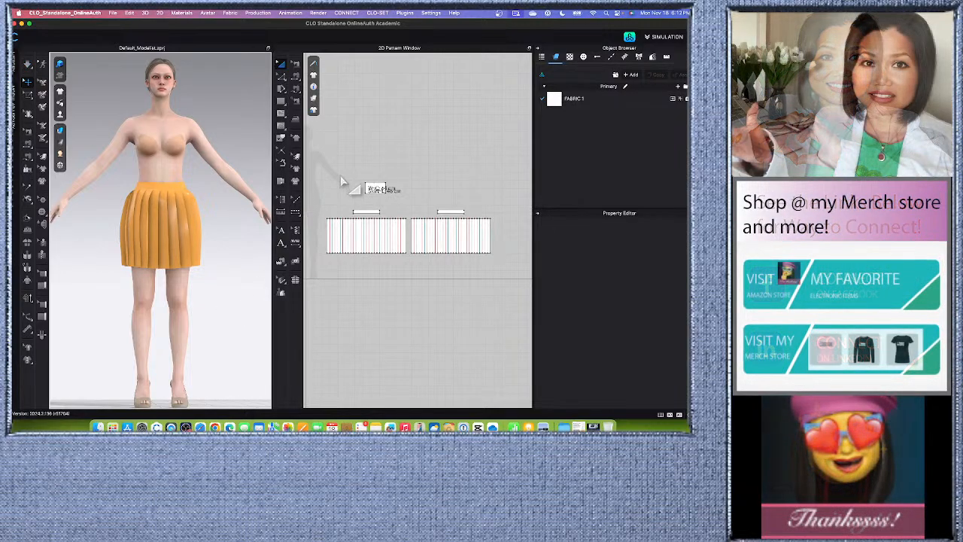
pyautogui.moveTo(323, 215); pyautogui.dragTo(492, 260)
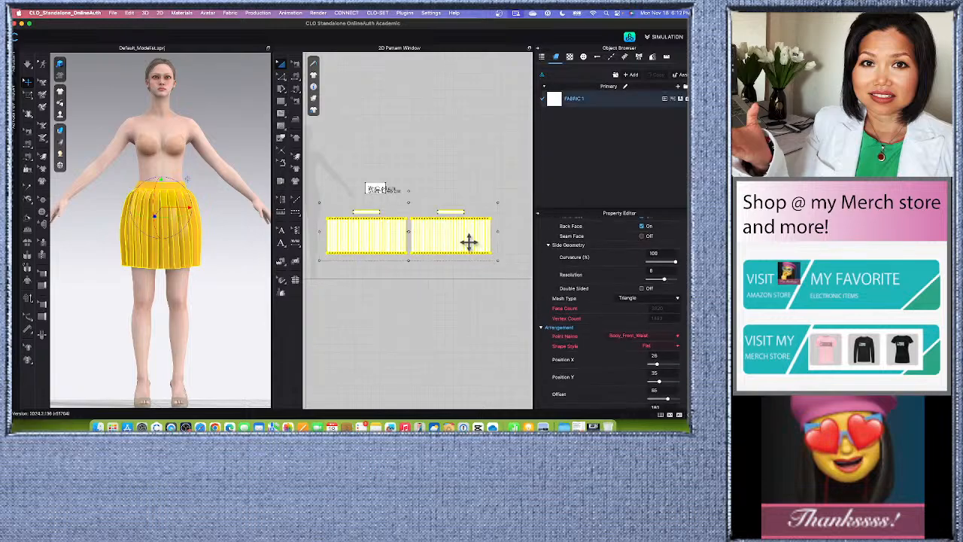
pyautogui.rightClick(470, 241)
pyautogui.click(501, 260)
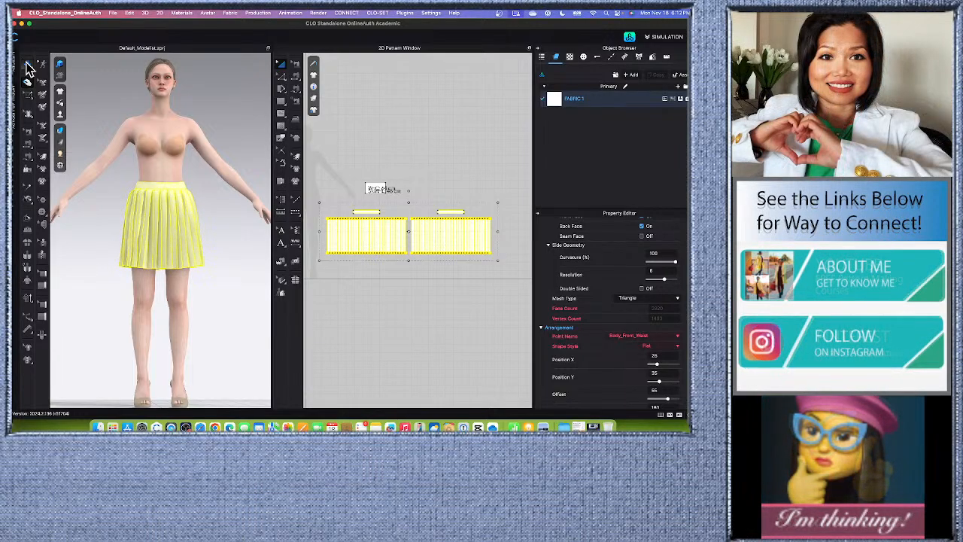
pyautogui.click(229, 299)
# Examine the draped pleated skirt on the avatar from different angles, both close up and at full length.
pyautogui.scroll(1, 232, 300)
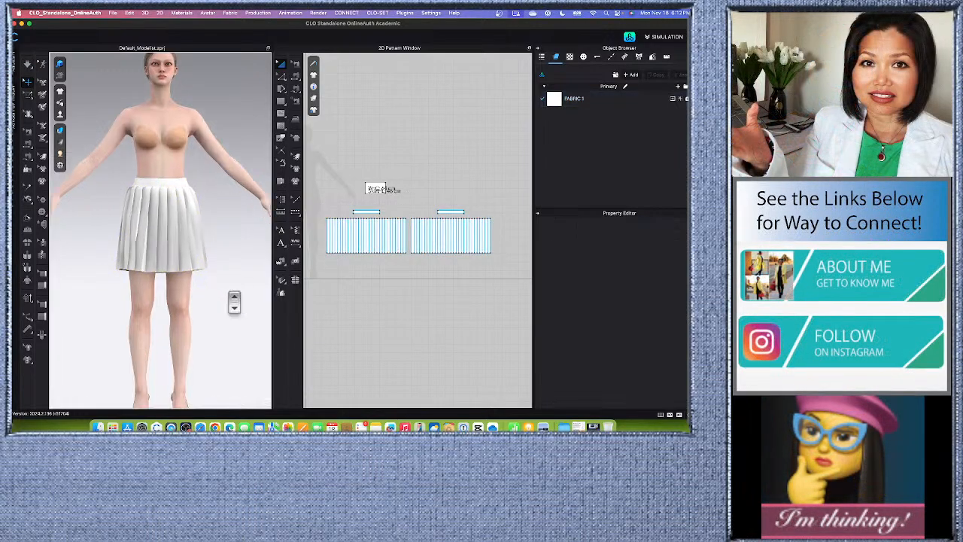
pyautogui.scroll(-2, 234, 301)
pyautogui.moveTo(232, 308); pyautogui.dragTo(200, 325, button='right')
pyautogui.scroll(3, 164, 338)
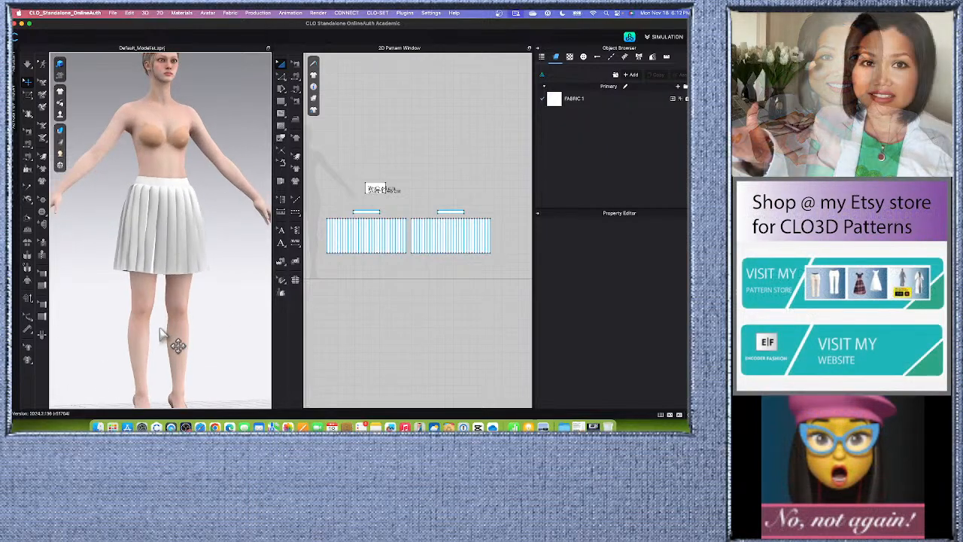
pyautogui.scroll(10, 185, 267)
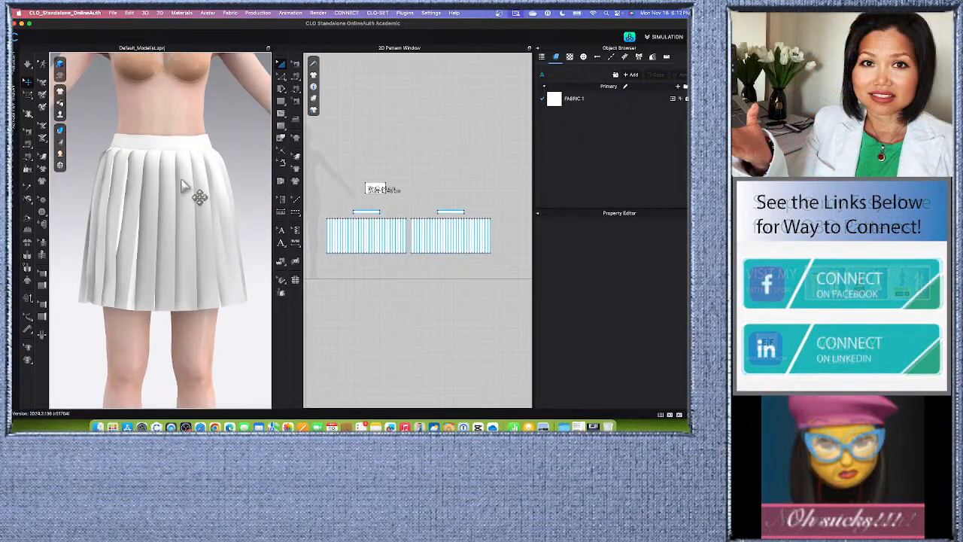
pyautogui.scroll(-2, 188, 192)
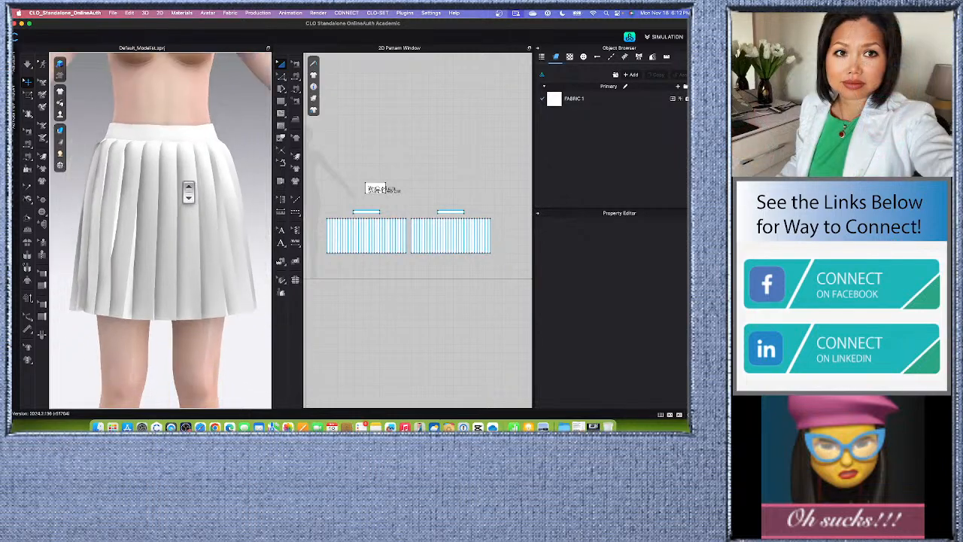
pyautogui.scroll(-3, 209, 273)
pyautogui.click(334, 279)
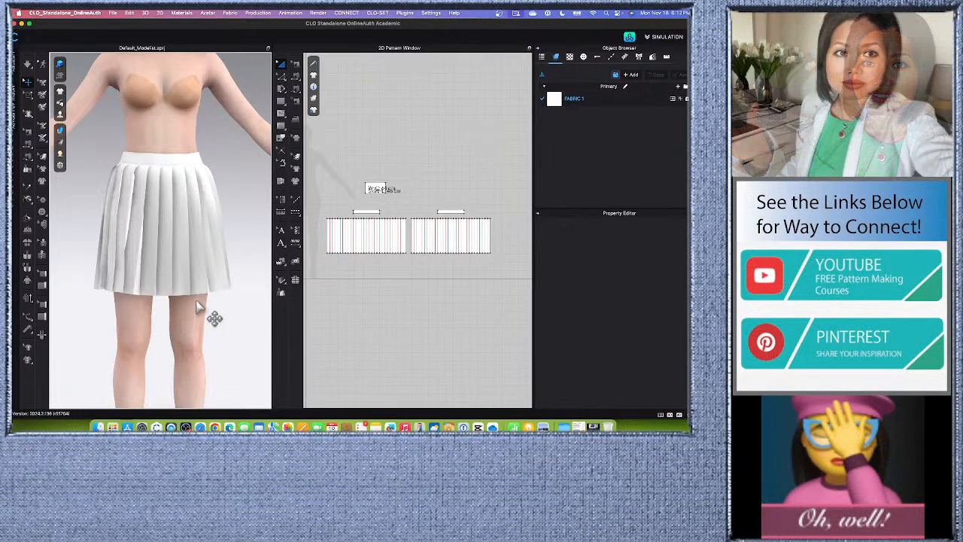
pyautogui.scroll(-4, 209, 286)
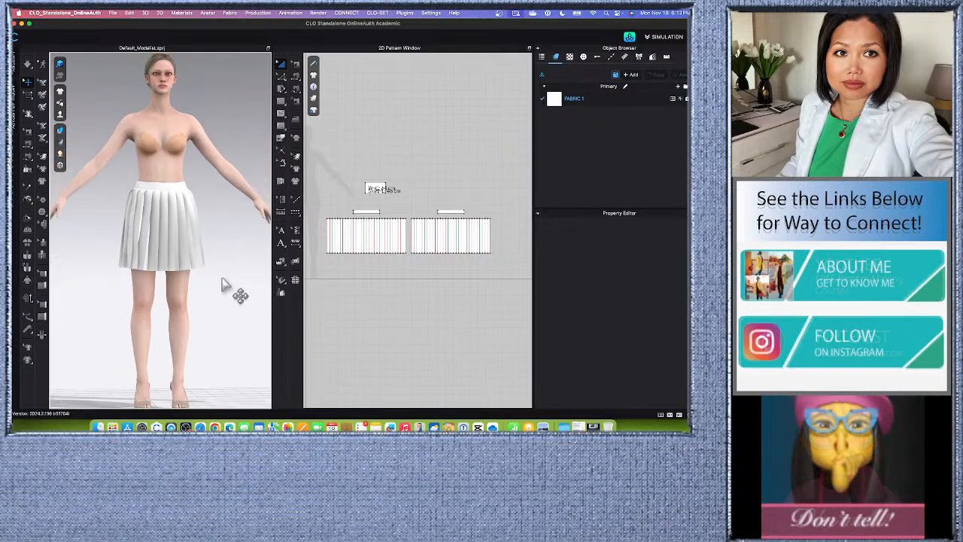
pyautogui.scroll(2, 223, 286)
pyautogui.scroll(2, 238, 358)
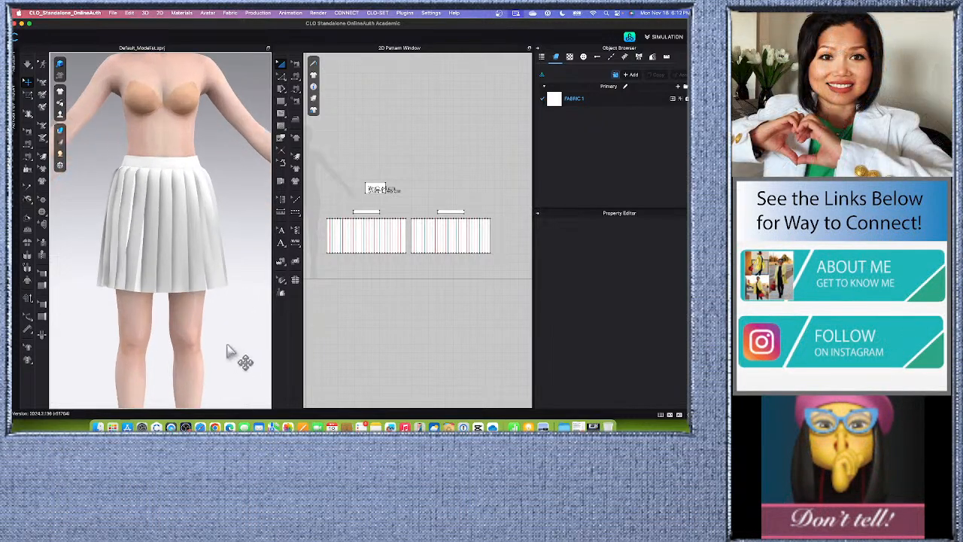
# Start saving the work as a new project file named "Live_pleat skirt".
pyautogui.click(113, 13)
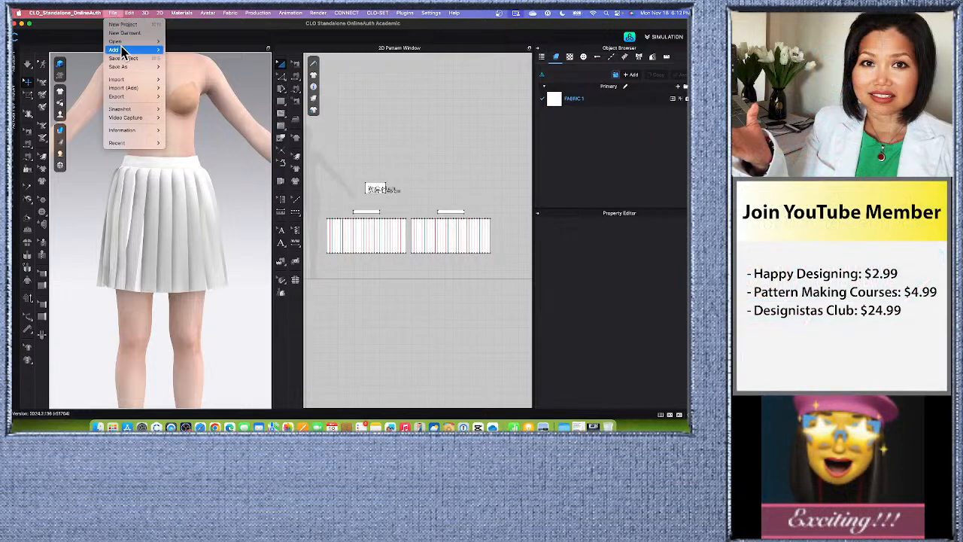
pyautogui.moveTo(126, 68)
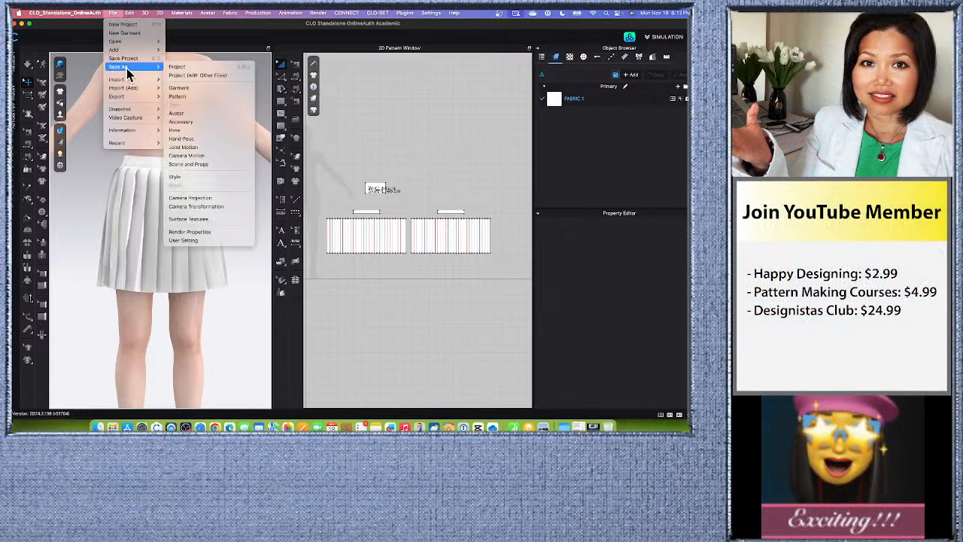
pyautogui.click(188, 66)
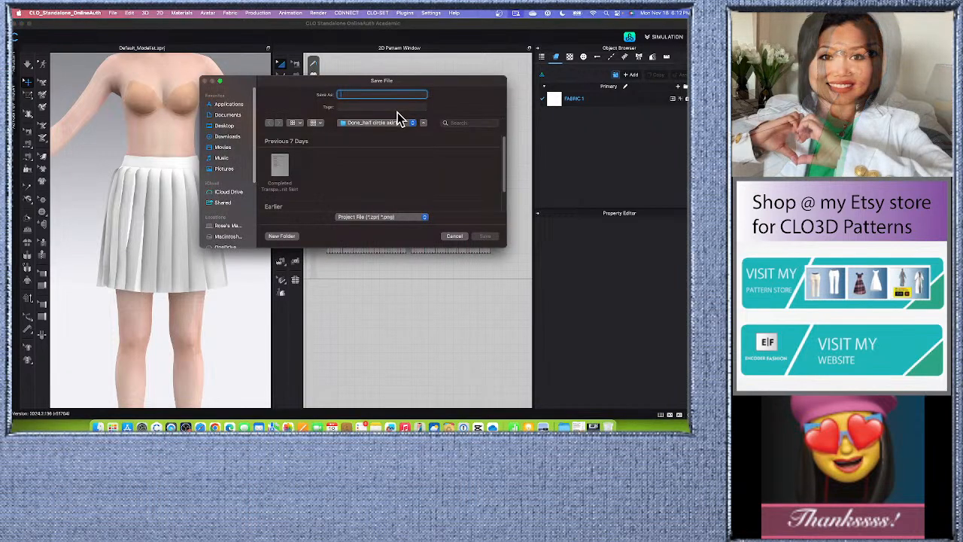
pyautogui.write('Liva')
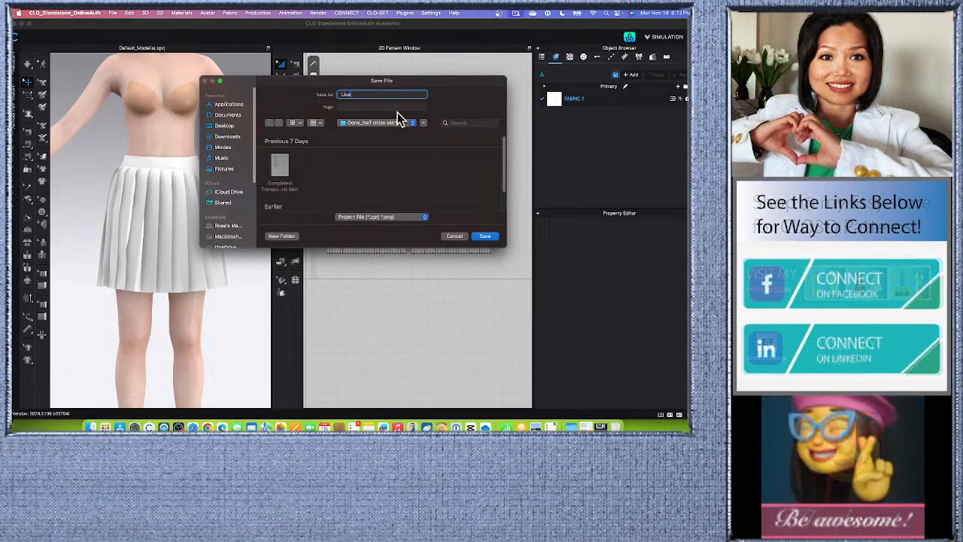
pyautogui.write('_plea')
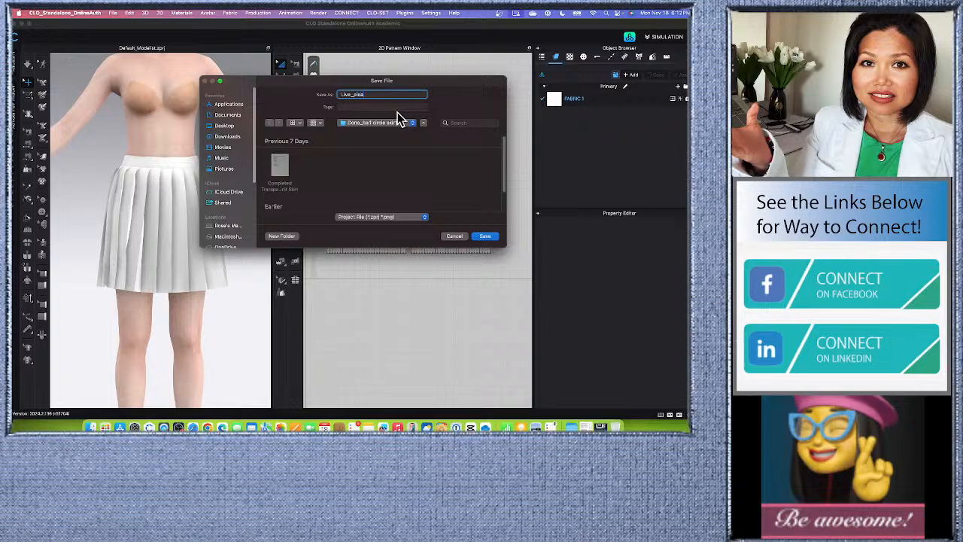
pyautogui.write('t skirt')
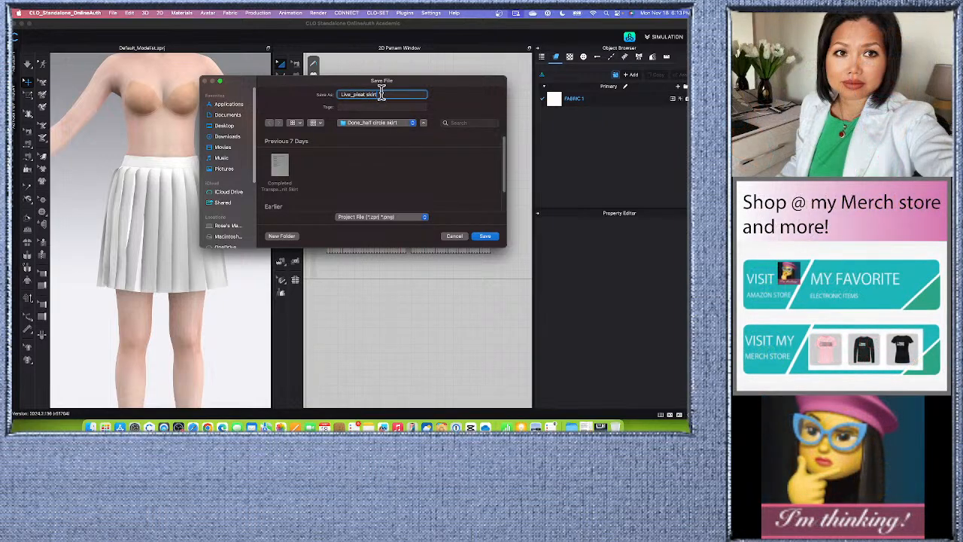
# Create a Desktop folder named "Live_pleat skirt", reusing the copied file name, and save the project in it.
pyautogui.rightClick(380, 94)
pyautogui.press('super+c')
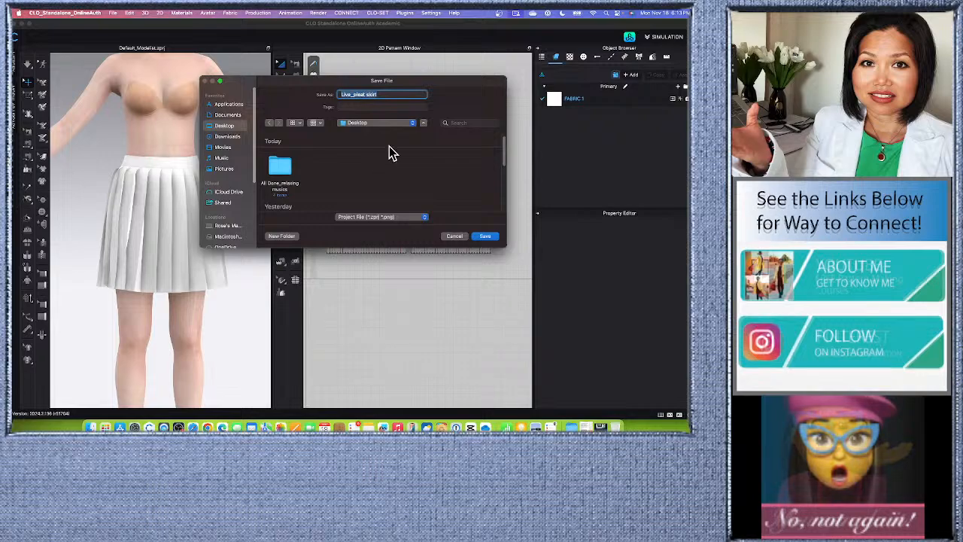
pyautogui.click(281, 235)
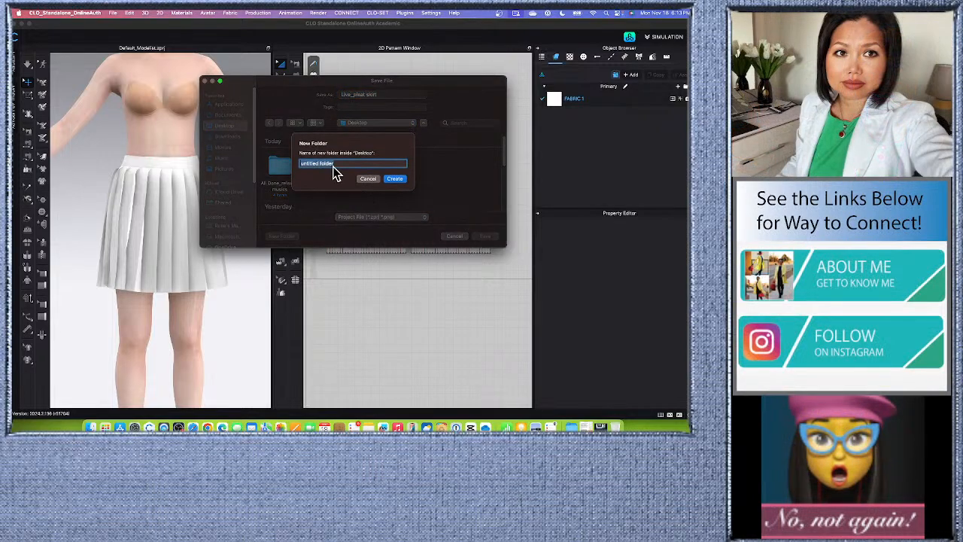
pyautogui.rightClick(337, 165)
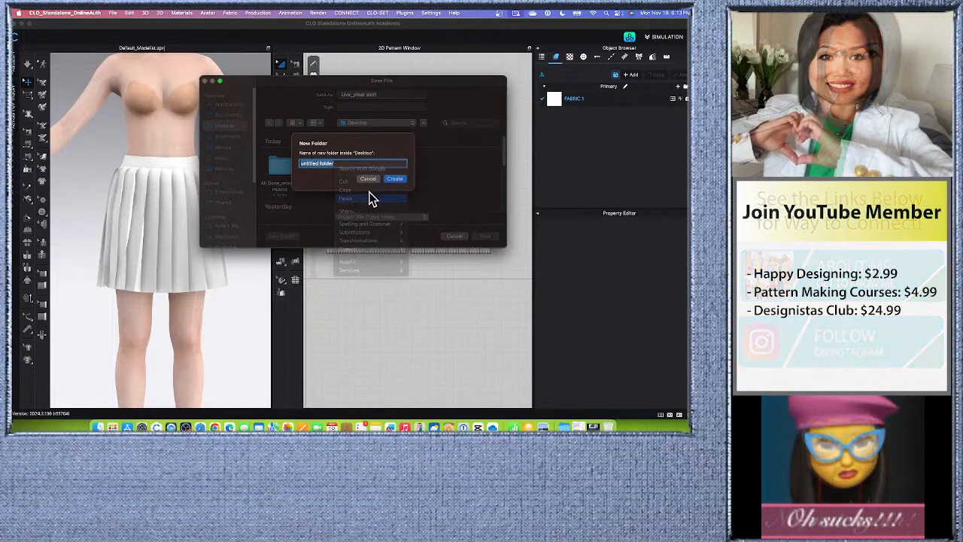
pyautogui.click(368, 197)
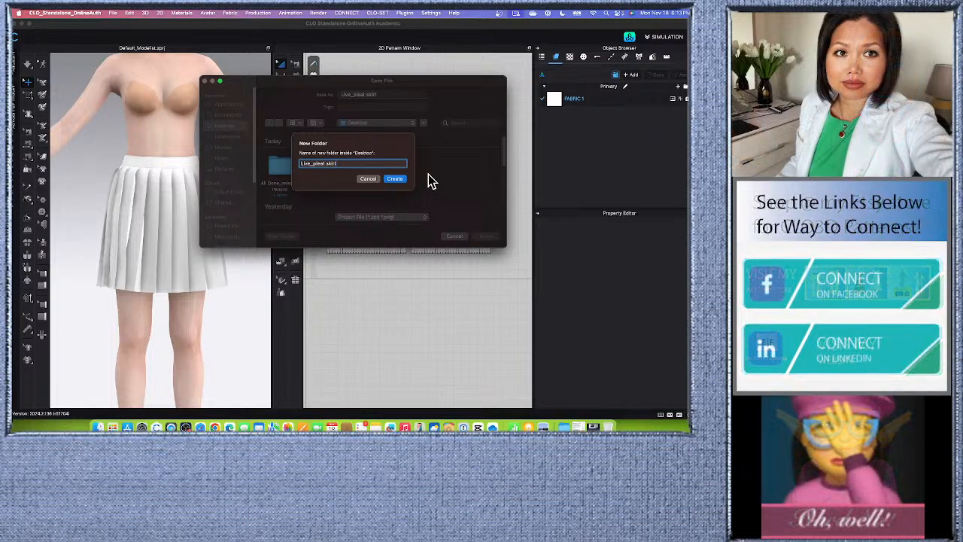
pyautogui.click(397, 180)
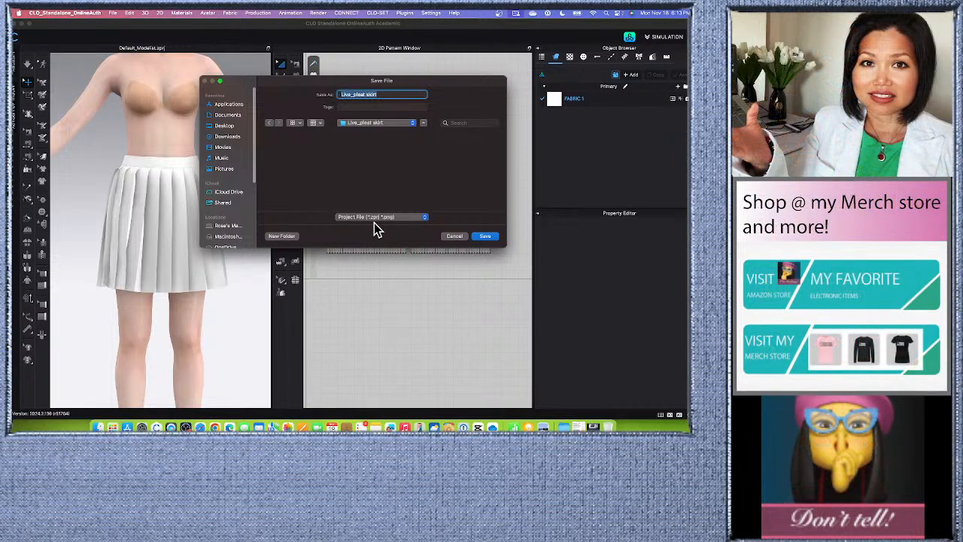
pyautogui.click(490, 237)
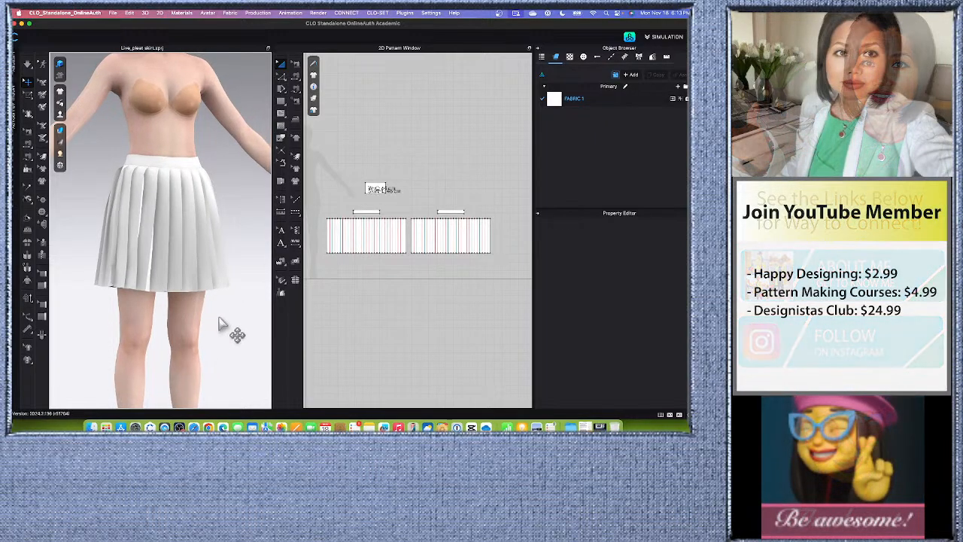
# Widen the 3D garment window slightly to enlarge the area showing the skirt.
pyautogui.scroll(3, 224, 325)
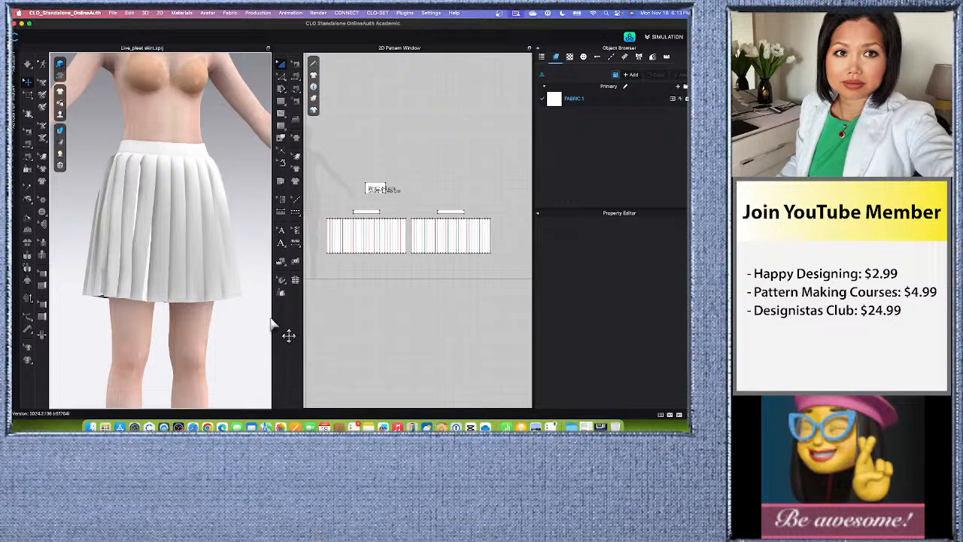
pyautogui.moveTo(271, 319); pyautogui.dragTo(282, 318)
pyautogui.scroll(5, 339, 324)
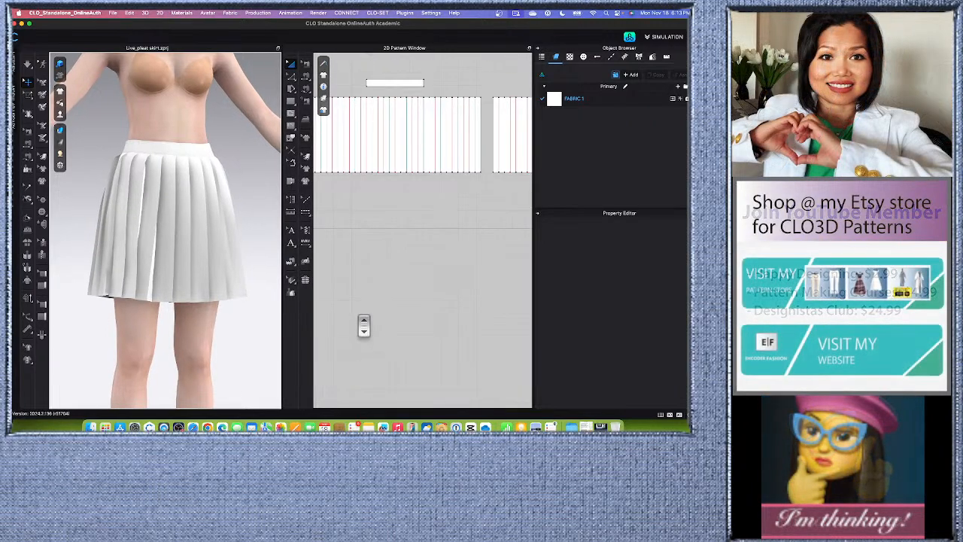
pyautogui.scroll(-5, 363, 325)
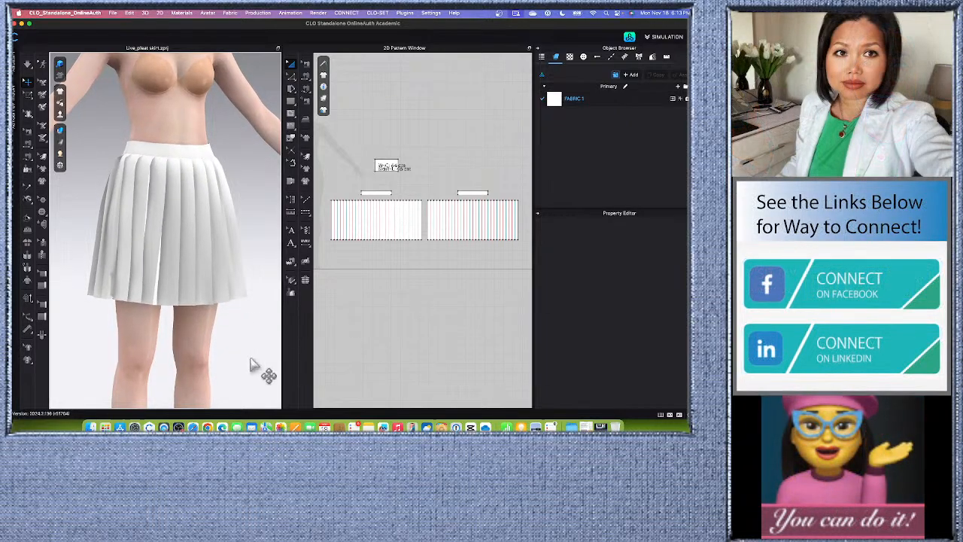
pyautogui.moveTo(252, 365); pyautogui.dragTo(271, 316, button='middle')
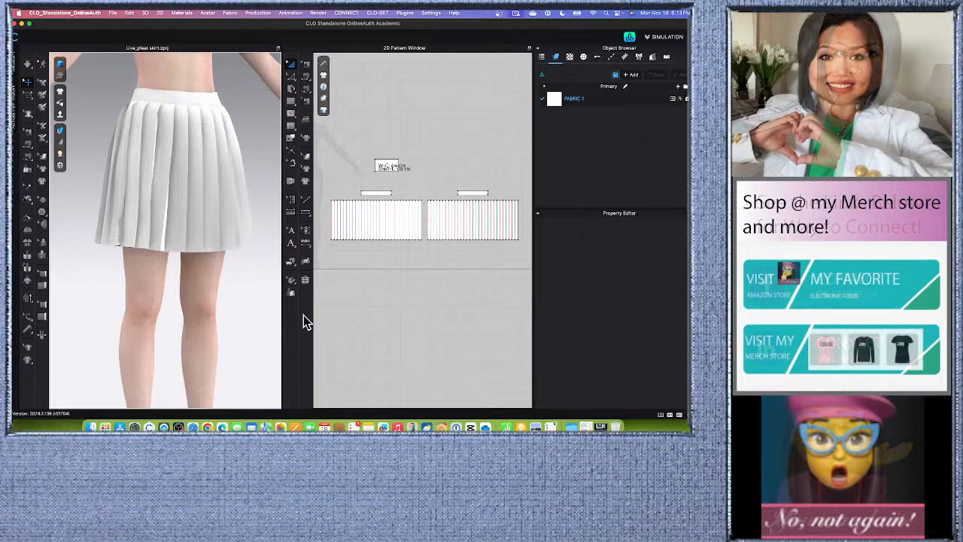